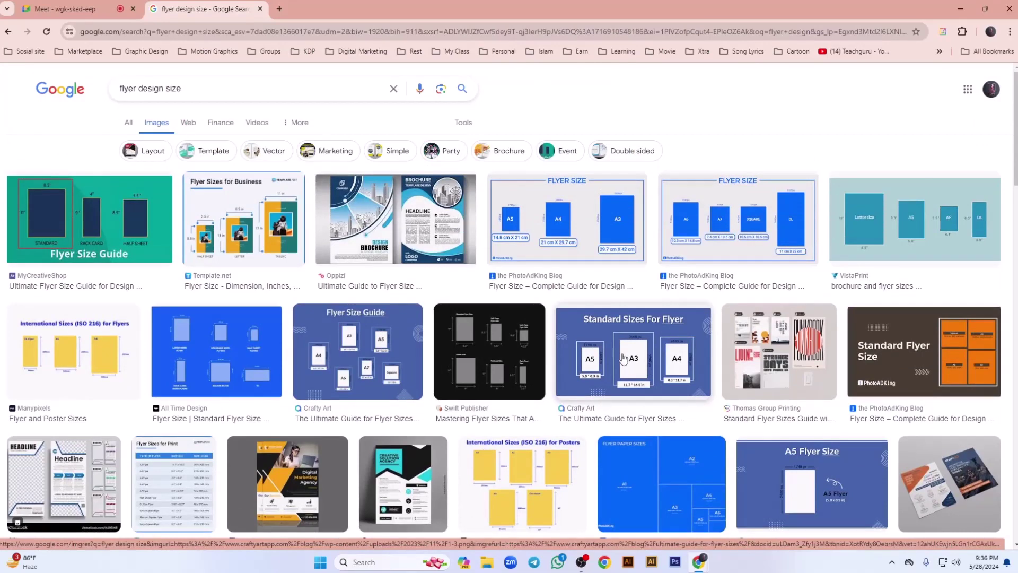
Launch Photoshop CS6 from the Windows taskbar, leaving the Chrome flyer-size search.
click(674, 562)
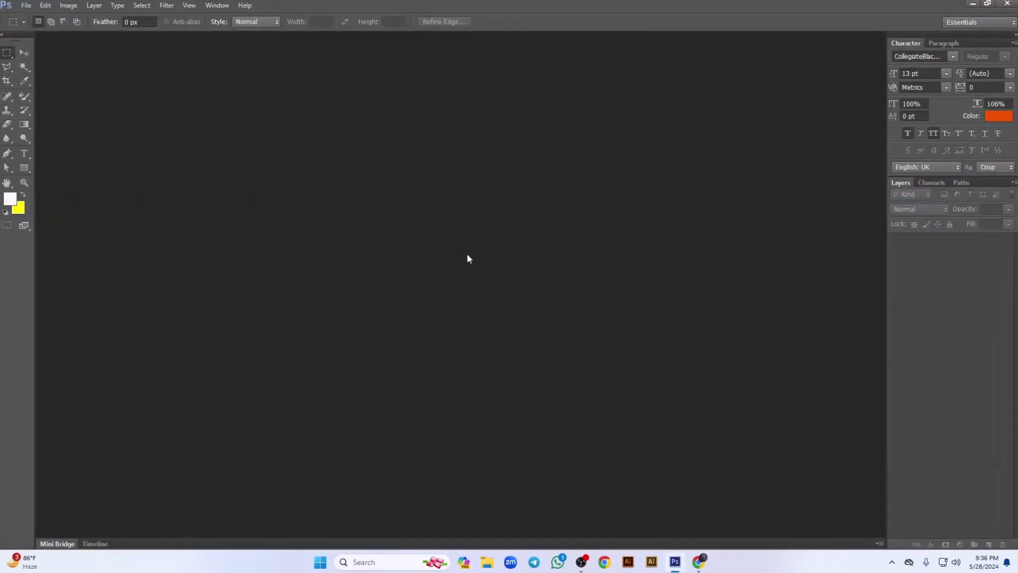
Start a new document and begin naming it Flyer design.
click(24, 53)
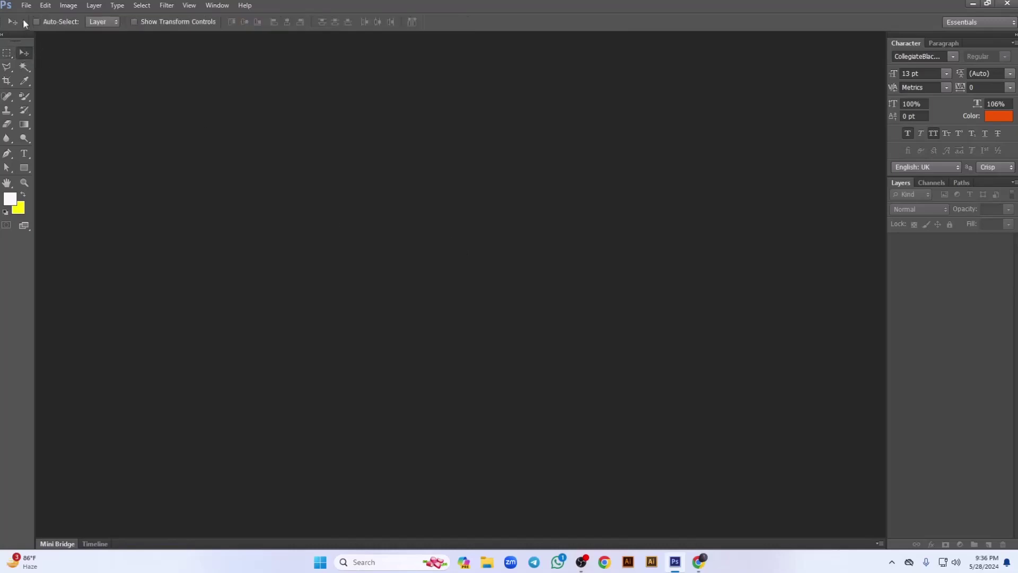
click(26, 5)
click(30, 18)
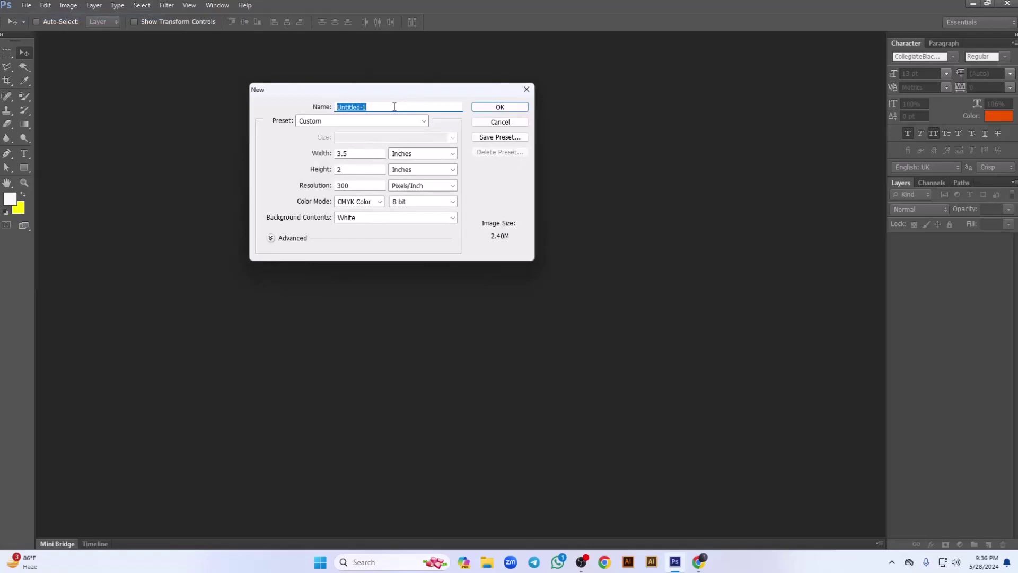
text(Flyer design)
Admit the waiting person to the video call, then return to the New document dialog.
mouse_move(699, 566)
click(639, 510)
click(92, 9)
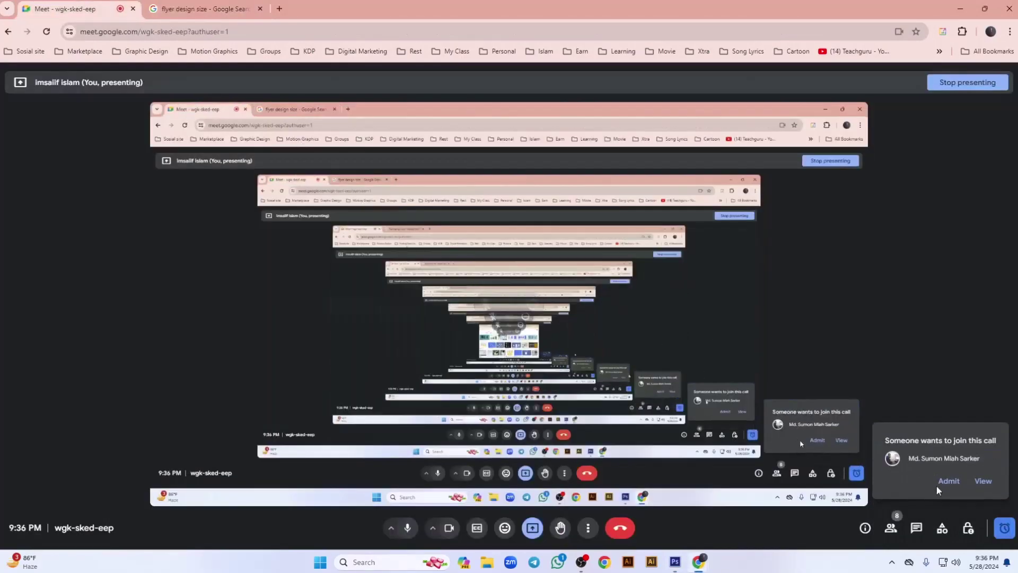
click(947, 481)
key(alt+Tab)
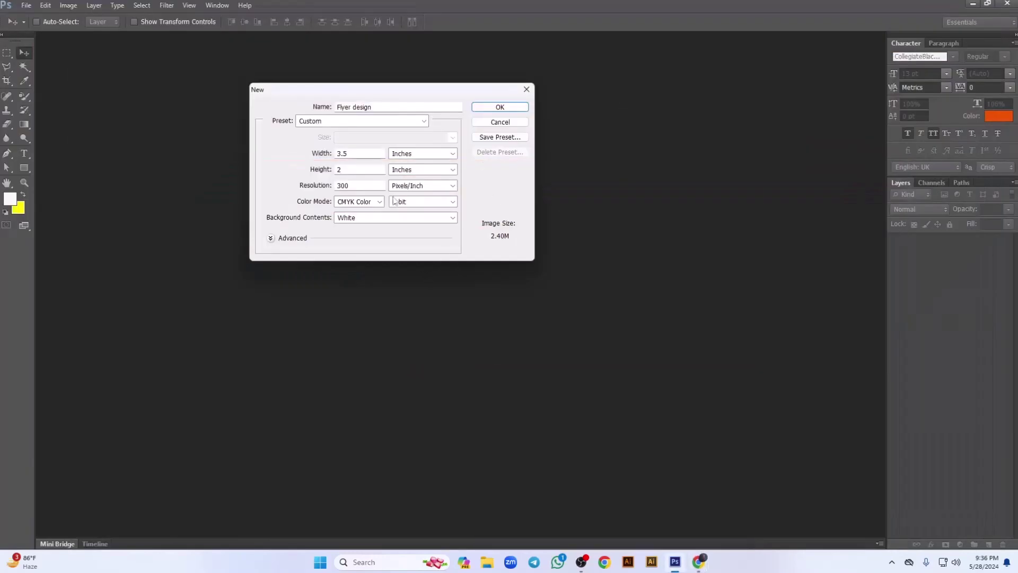
Create the document with the International Paper A4 preset, inches, 300 ppi, CMYK.
click(424, 121)
click(326, 167)
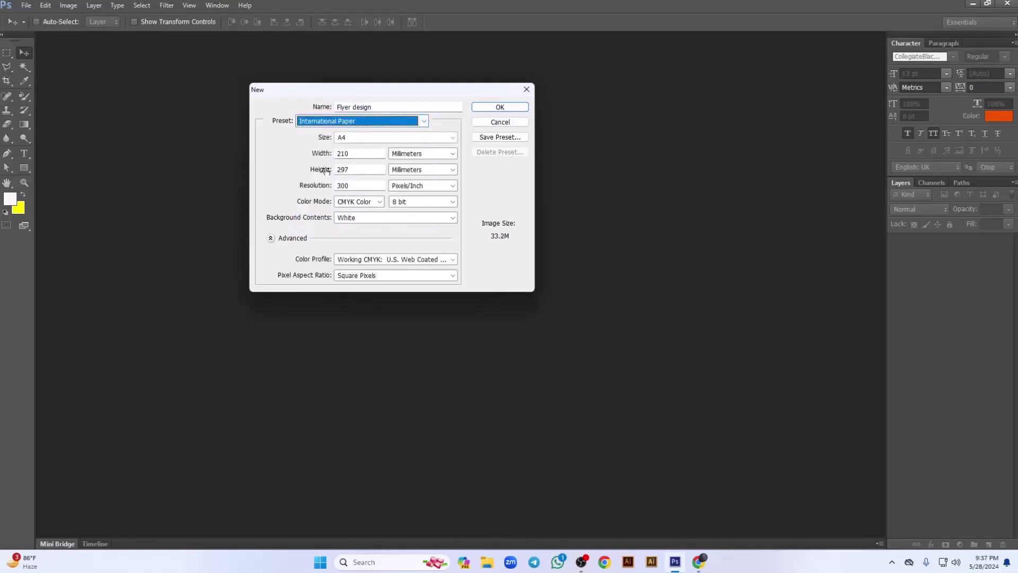
click(432, 154)
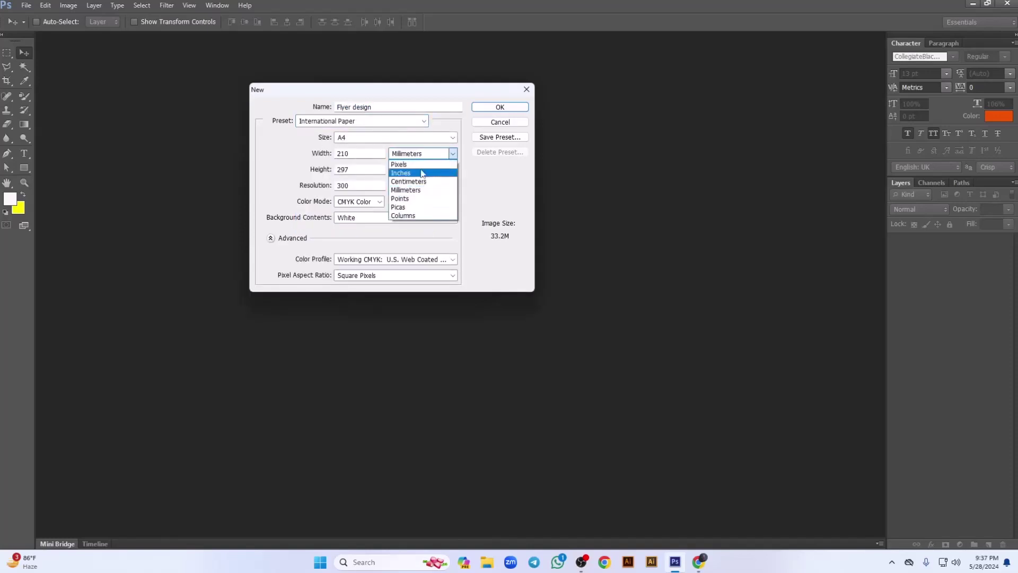
click(419, 172)
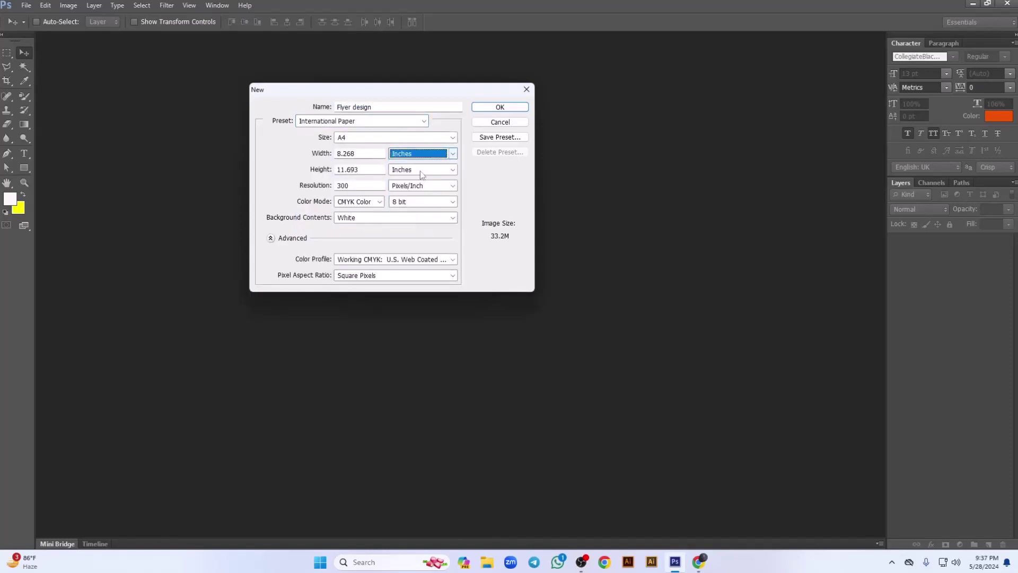
click(354, 185)
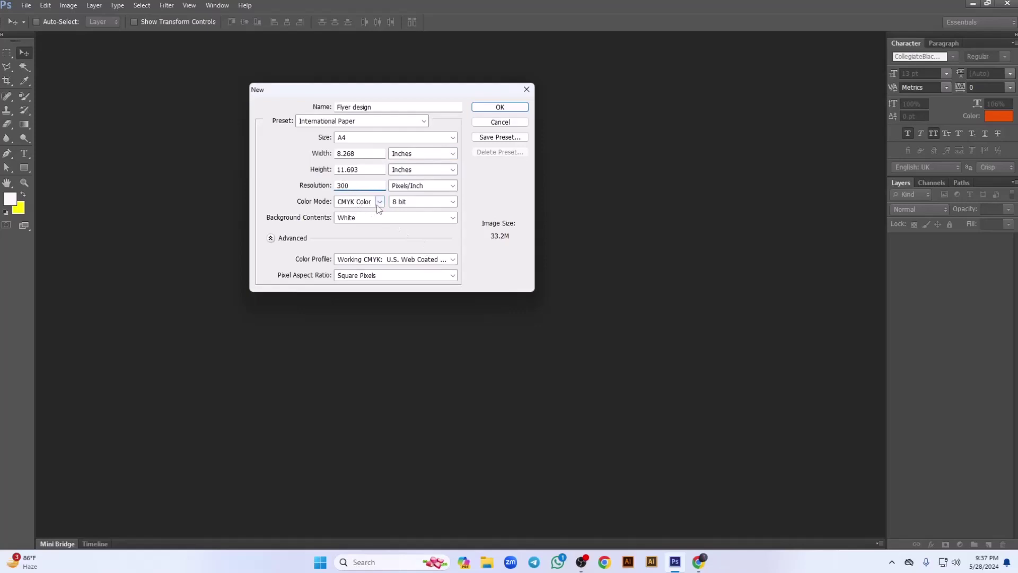
click(271, 238)
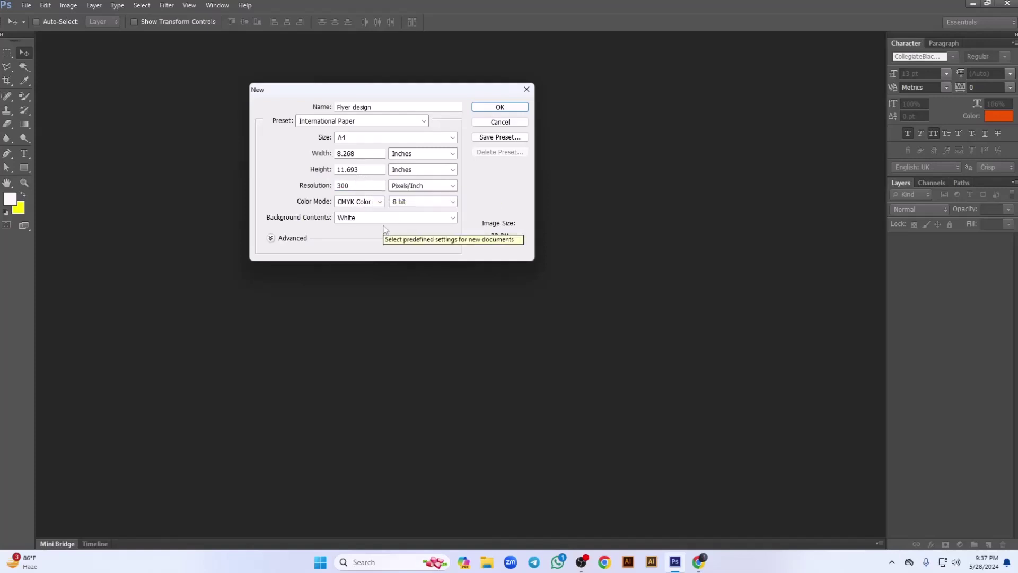
click(500, 107)
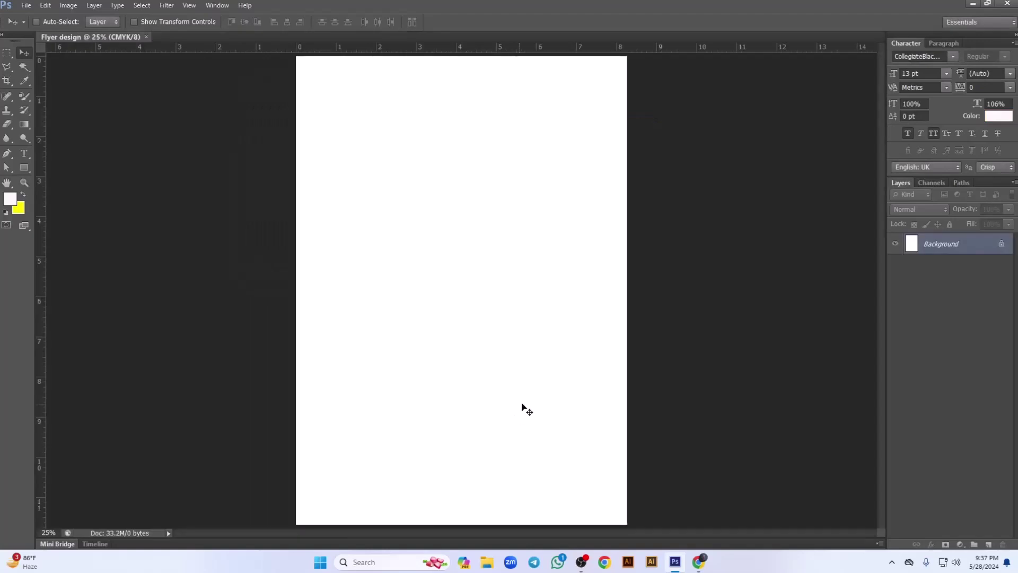
Drag guides onto the top, bottom, right and left page edges.
scroll(527, 409, down, 1)
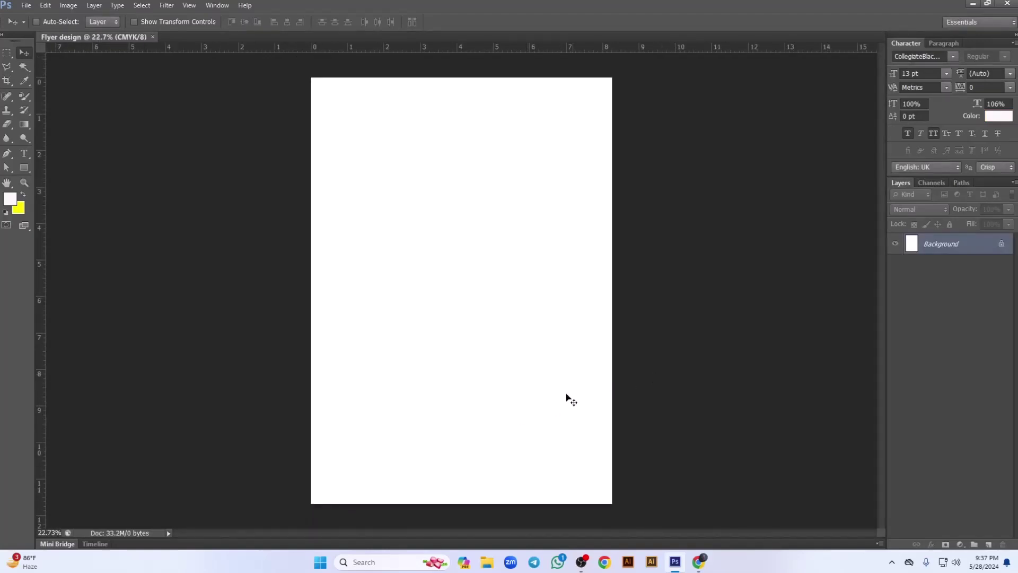
scroll(567, 385, down, 1)
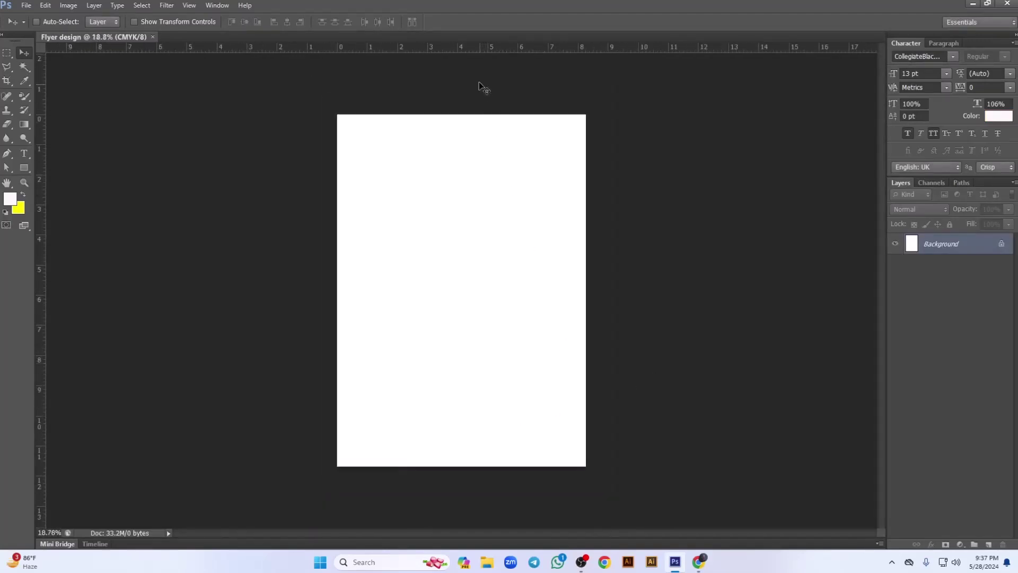
drag(469, 50, 470, 113)
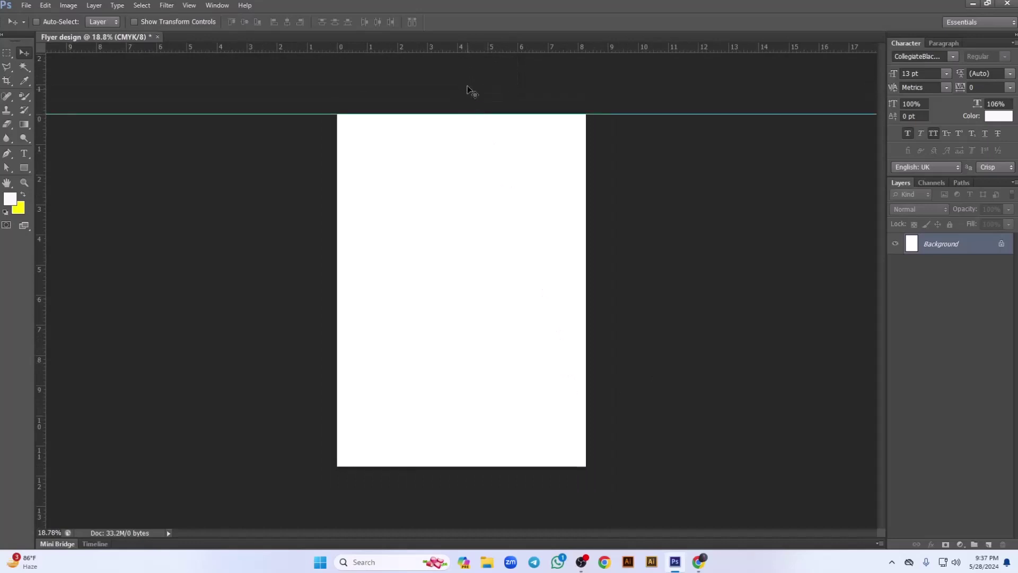
drag(459, 51, 456, 465)
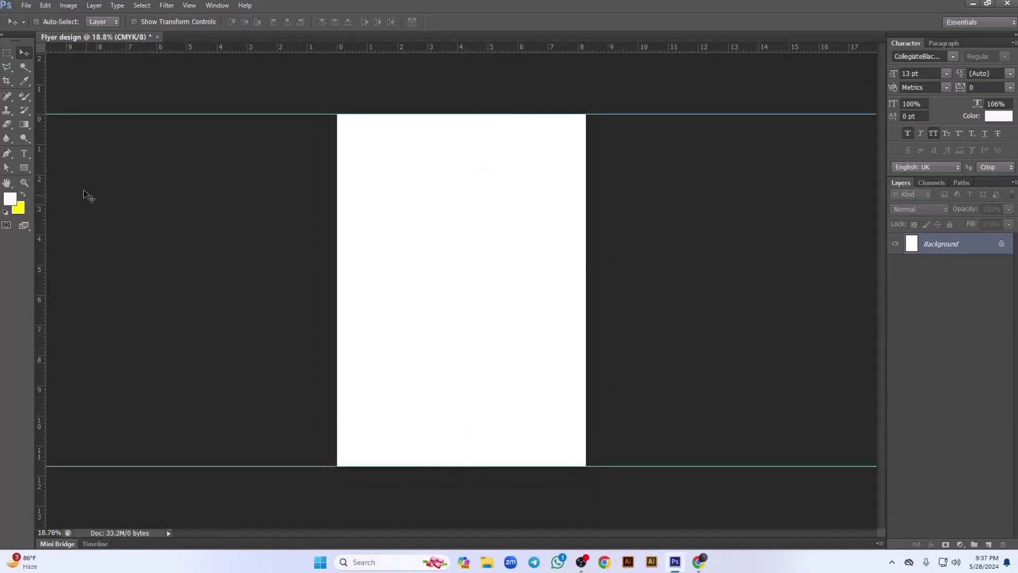
drag(42, 133, 581, 233)
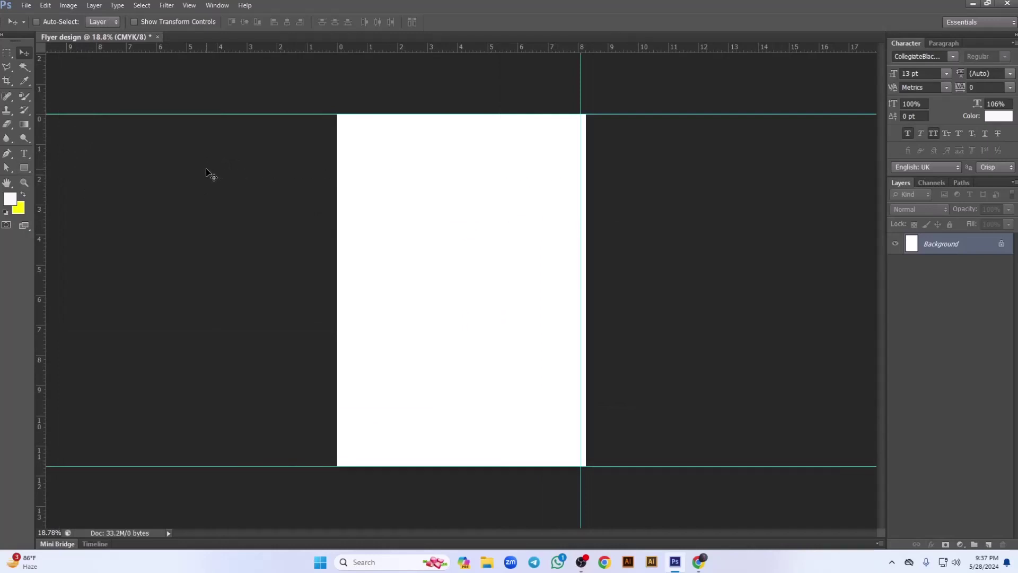
drag(39, 160, 336, 225)
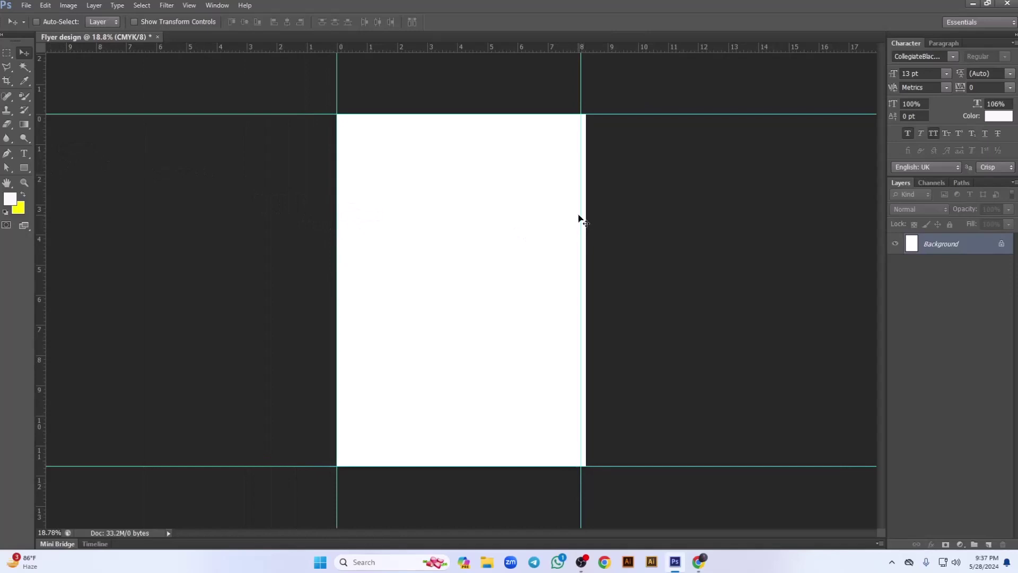
mouse_move(581, 215)
mouse_down()
mouse_move(585, 208)
mouse_move(586, 225)
mouse_up()
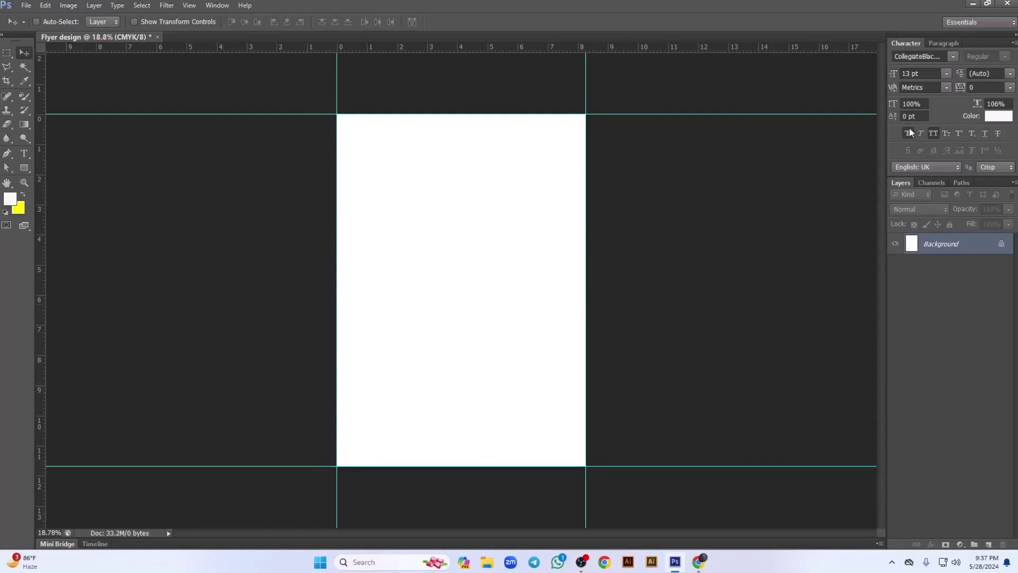
Reset the character settings to defaults (Myriad Pro 12 pt).
click(1013, 42)
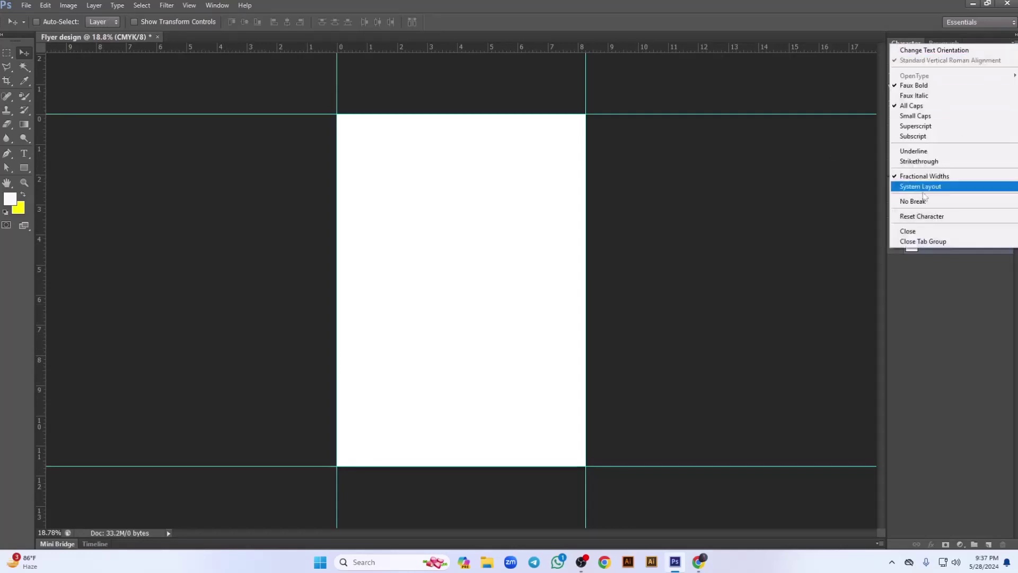
click(906, 219)
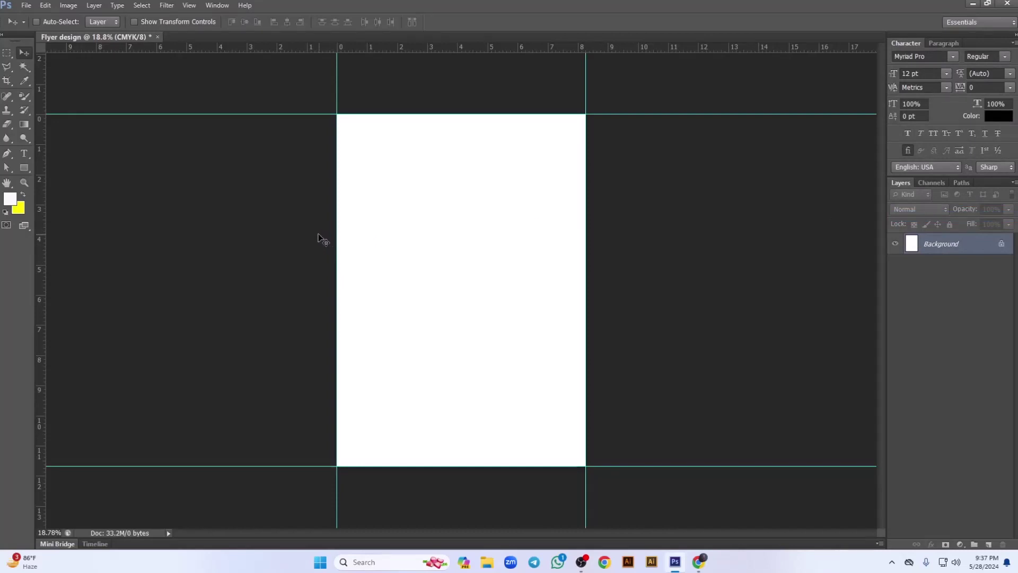
click(69, 6)
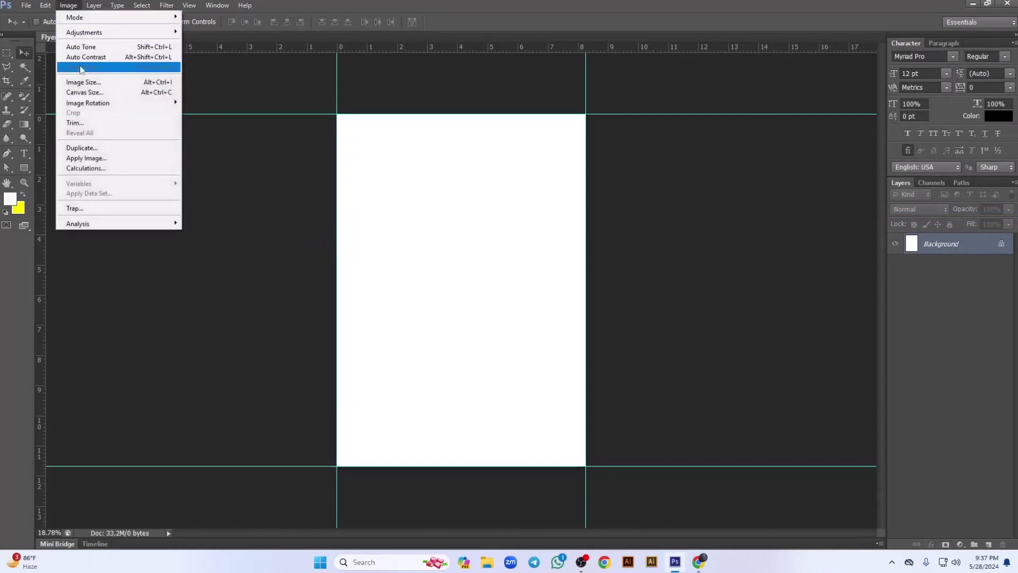
click(82, 92)
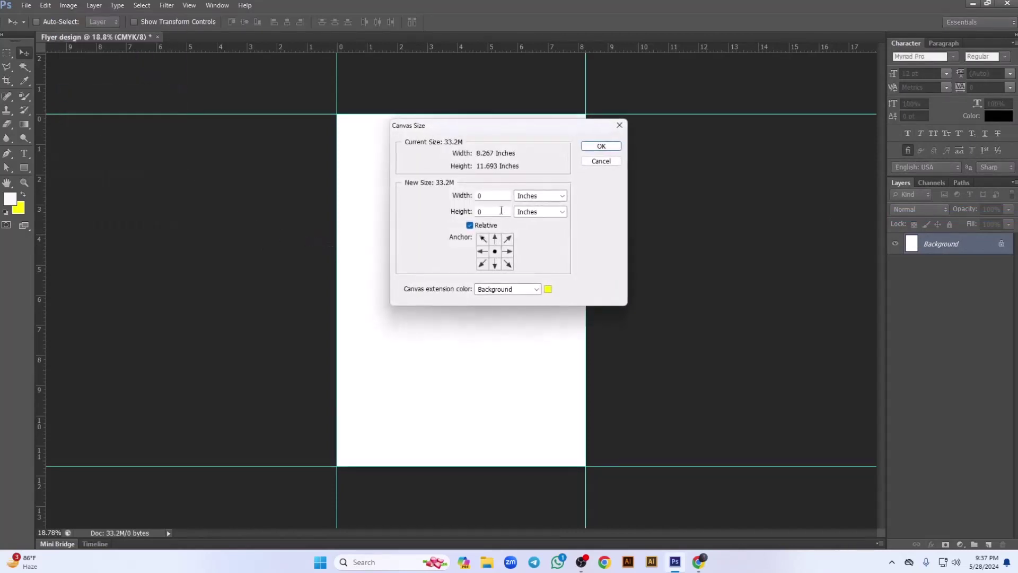
click(495, 196)
text(.)
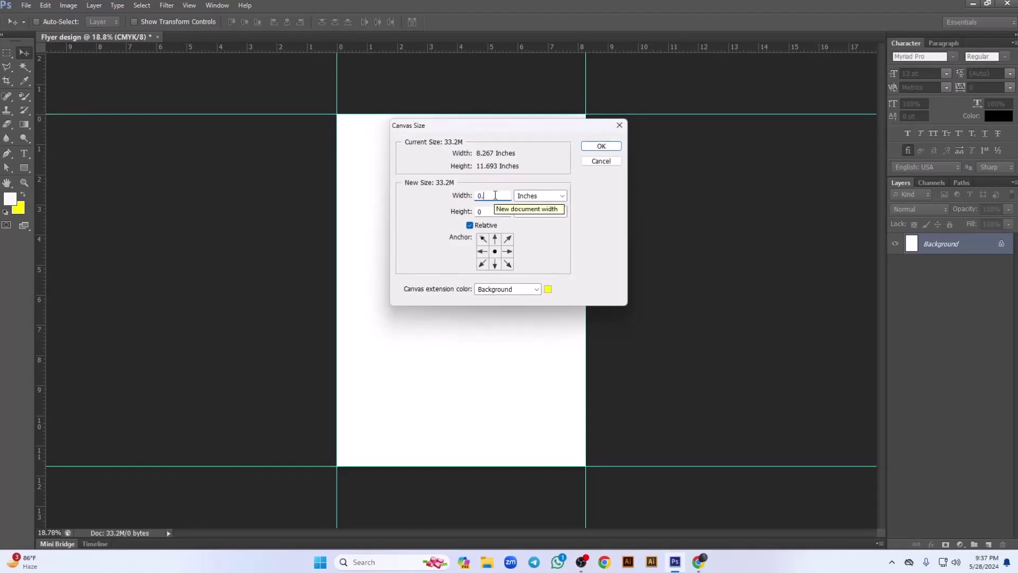
text(25)
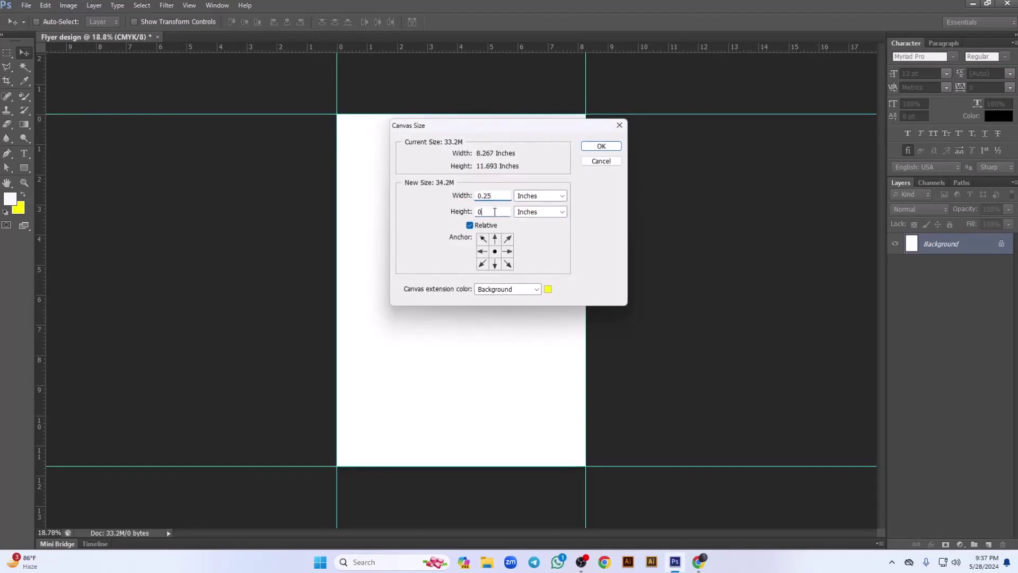
text(0.25)
click(604, 147)
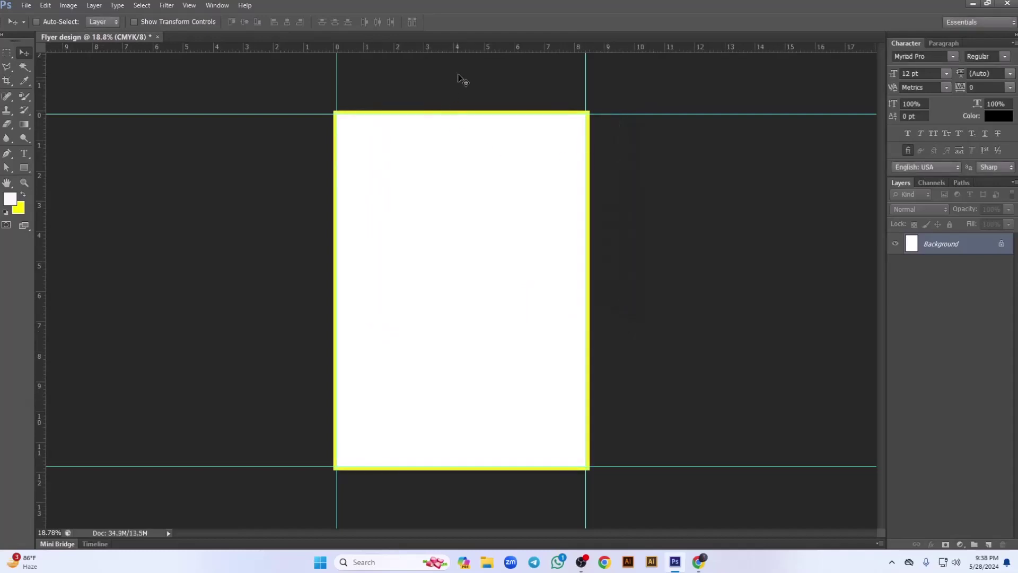
drag(464, 53, 464, 111)
drag(465, 48, 420, 475)
drag(45, 164, 587, 259)
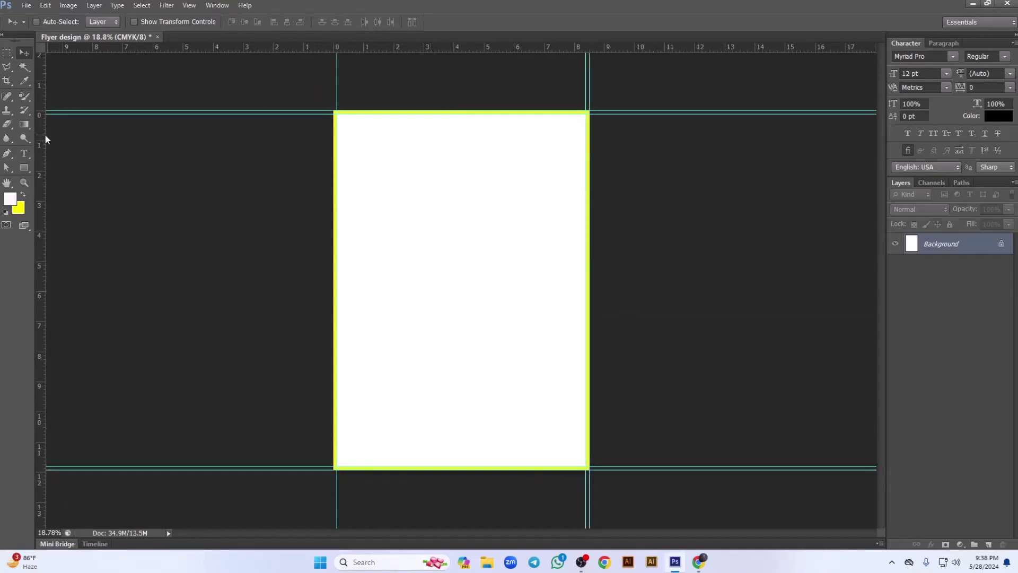
drag(43, 135, 335, 175)
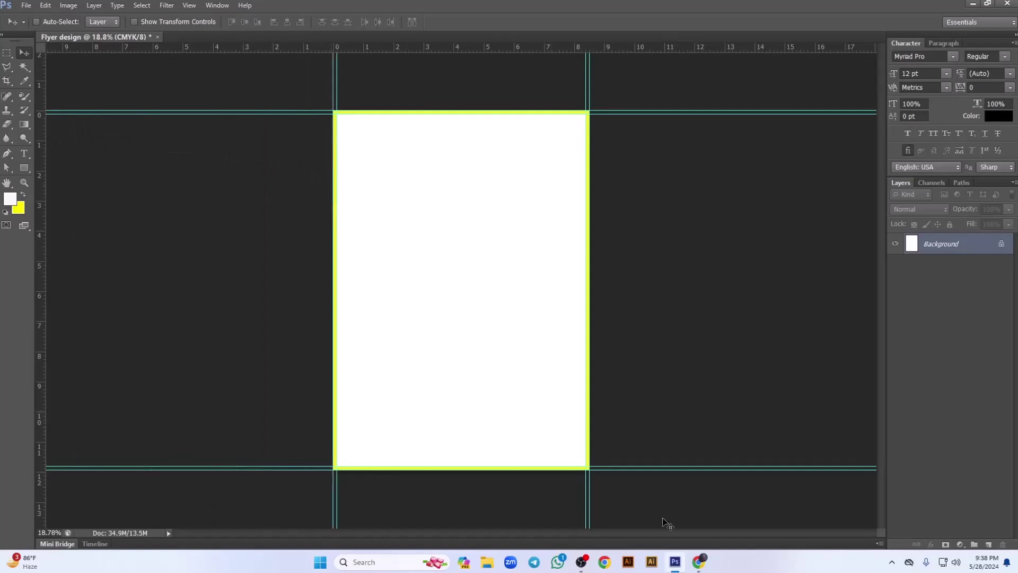
mouse_move(699, 567)
click(637, 480)
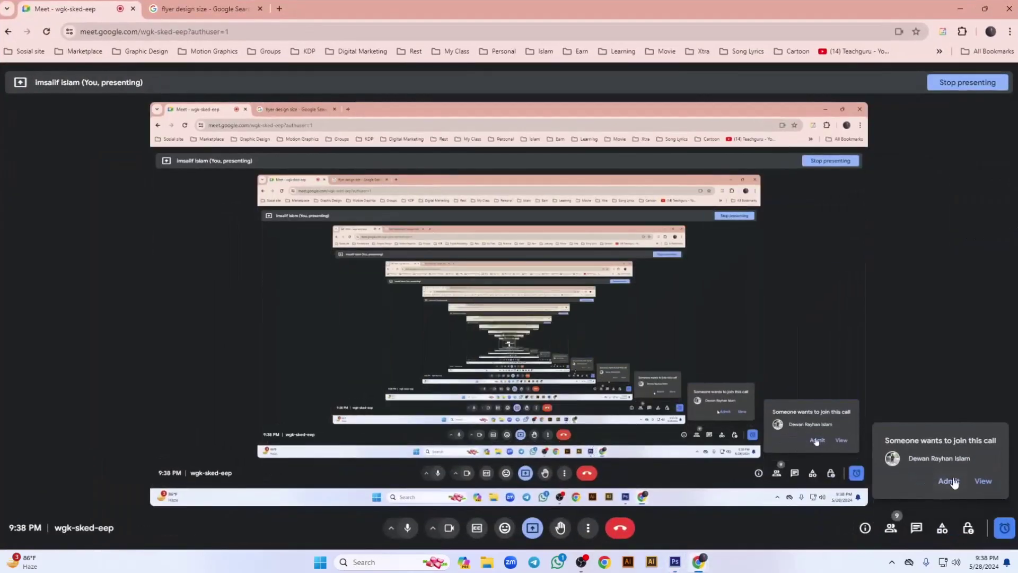
click(916, 528)
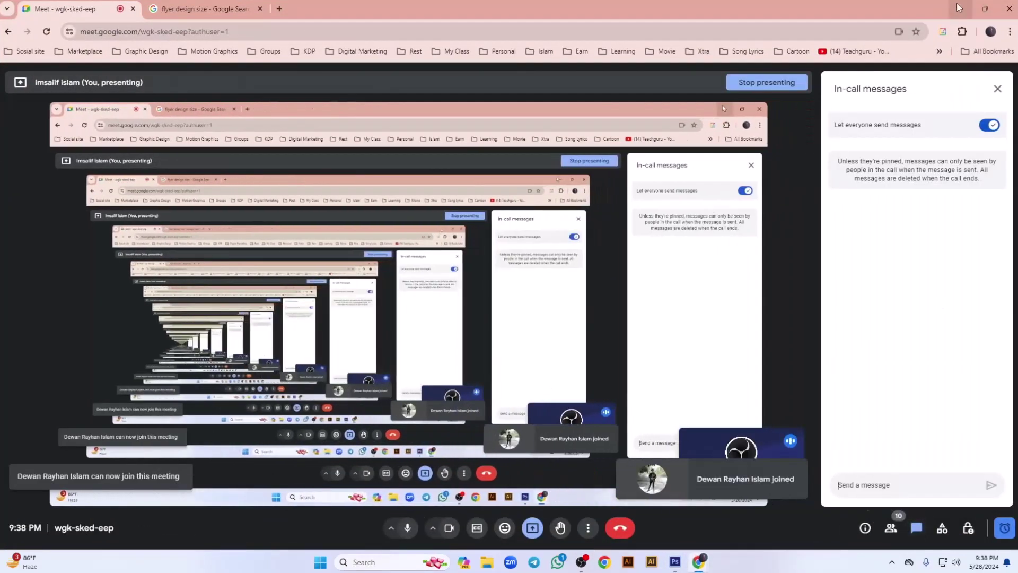
click(959, 8)
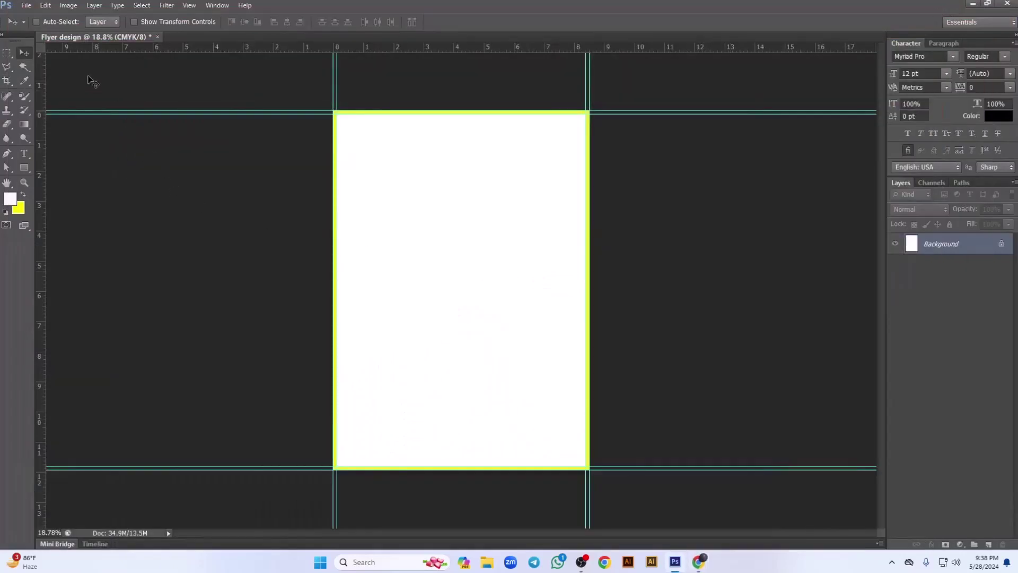
Choose the Rectangular Marquee and set its style to Fixed Size.
click(7, 52)
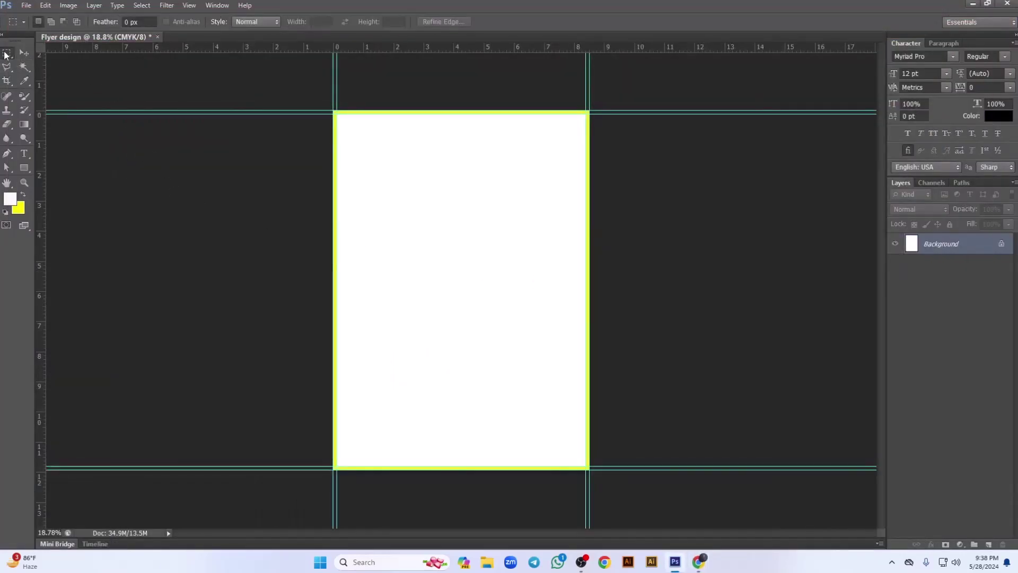
click(54, 53)
click(270, 21)
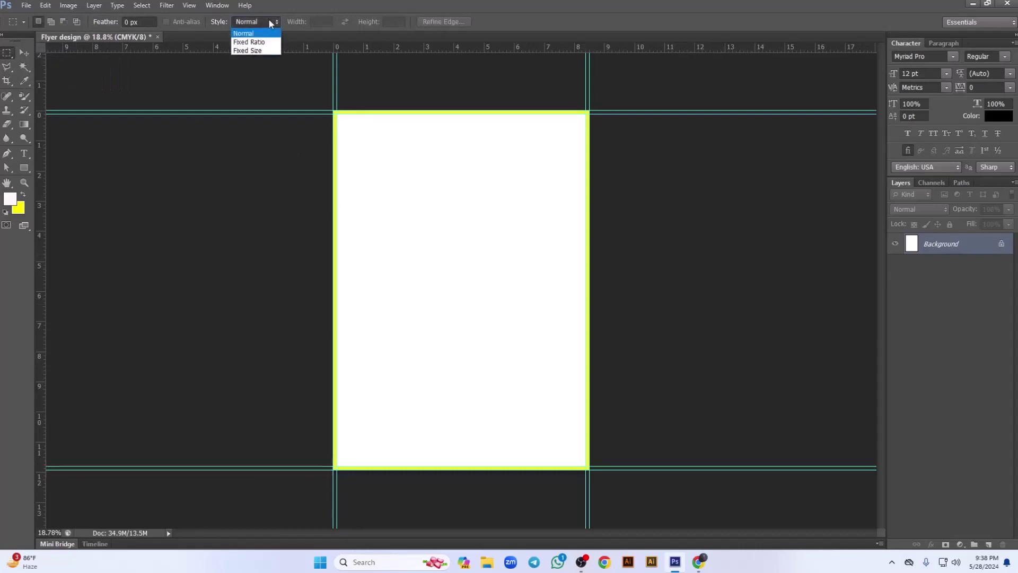
click(268, 50)
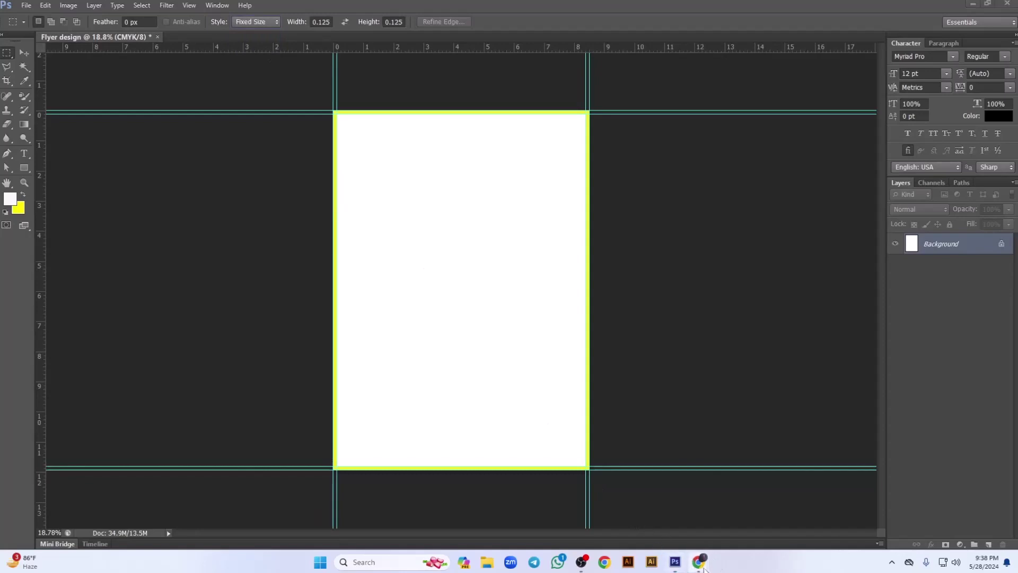
Let the waiting participant into the video call and hide the call window.
mouse_move(699, 563)
click(638, 519)
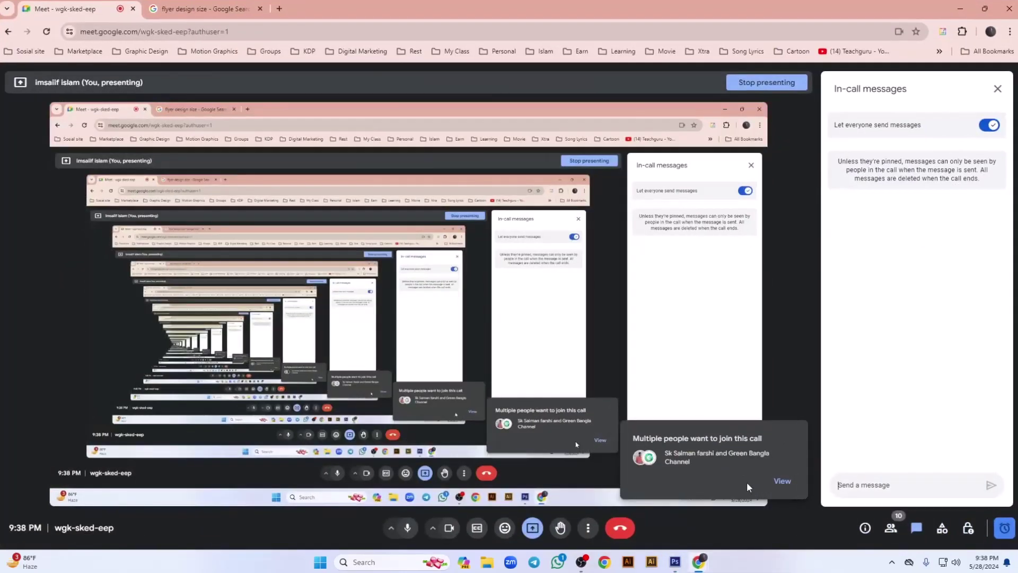
click(781, 482)
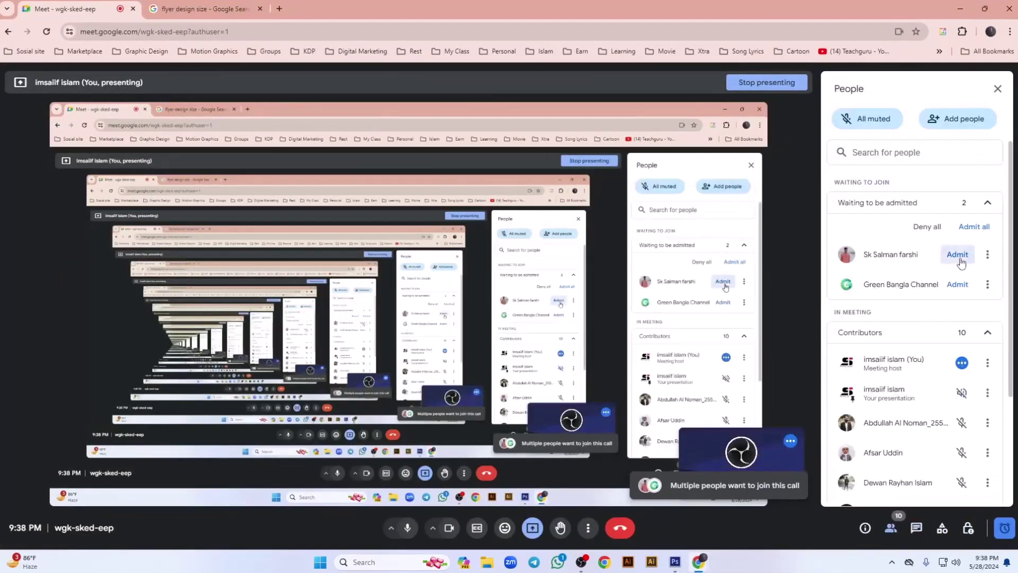
click(957, 255)
click(960, 8)
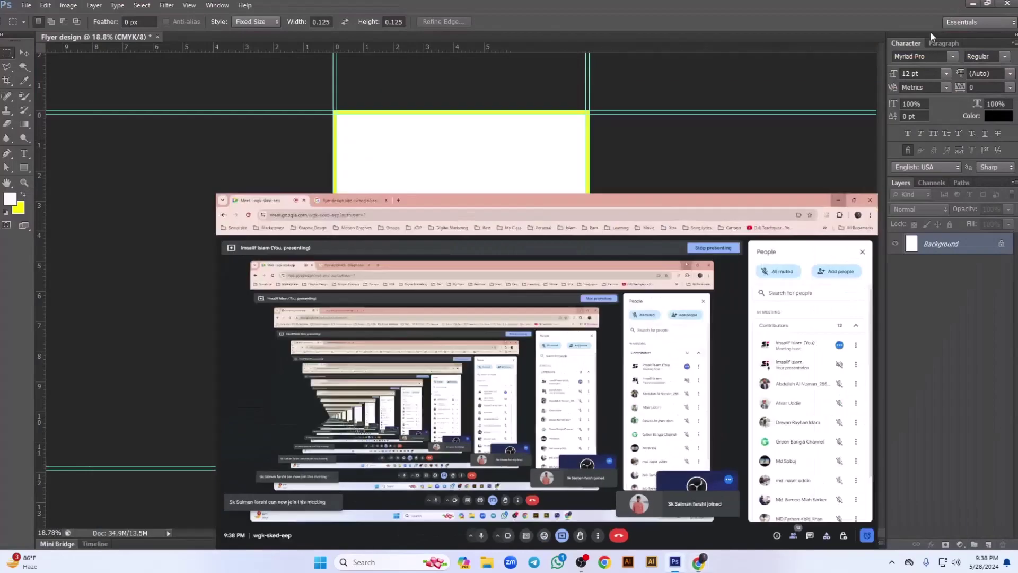
Set the fixed selection width and height to 0.25 in.
click(325, 21)
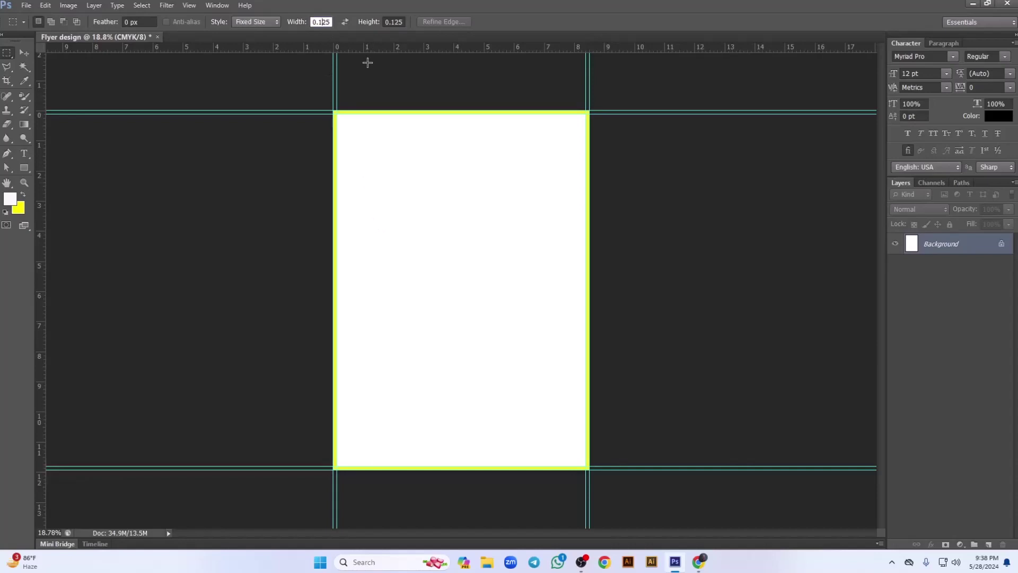
text(2)
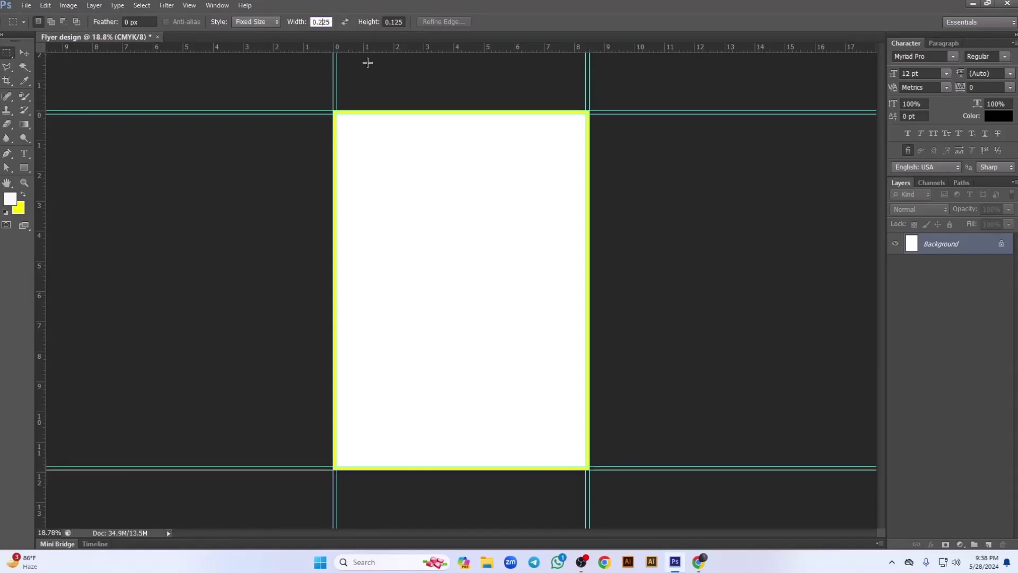
key(BackSpace)
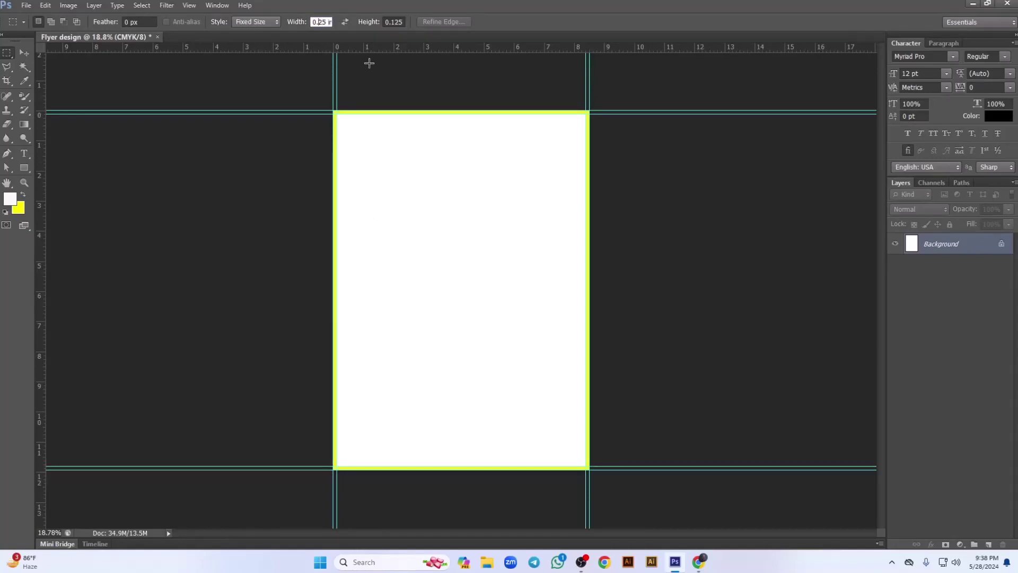
click(395, 21)
scroll(365, 138, up, 1)
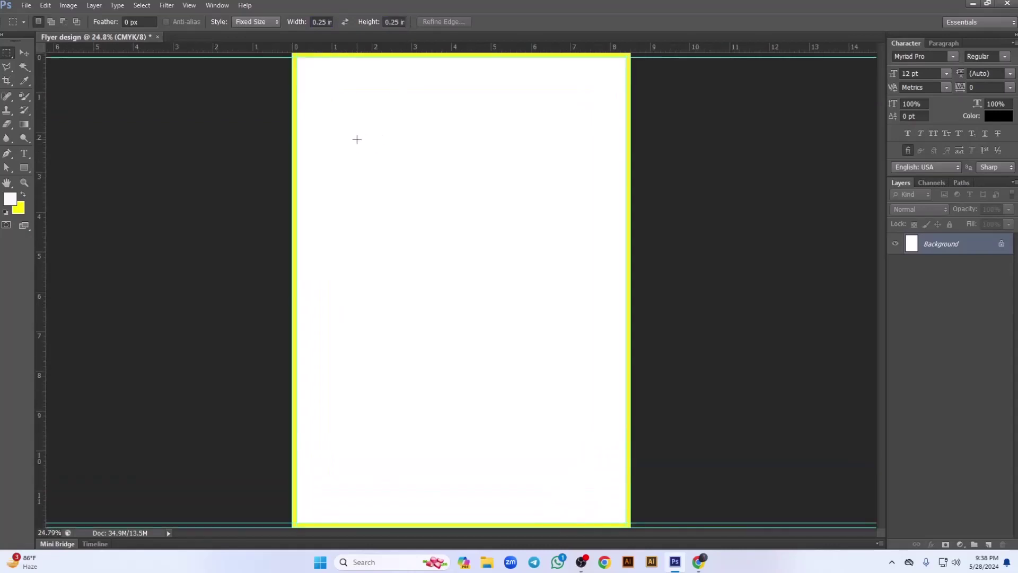
scroll(357, 140, down, 1)
Use the 0.25 in square at opposite corners to add inset guides on all four edges.
click(343, 111)
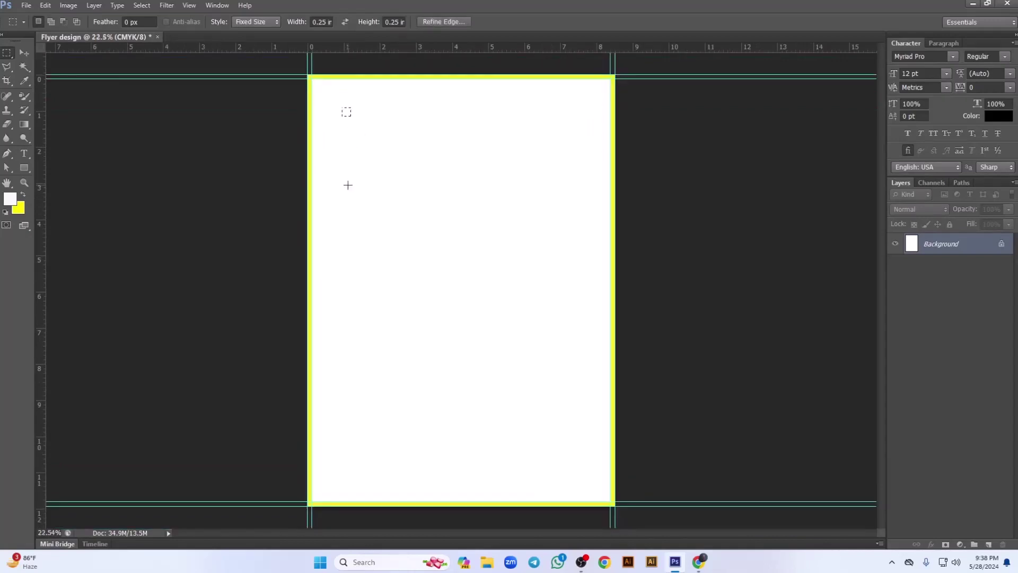
drag(347, 113, 319, 85)
drag(334, 50, 330, 87)
drag(47, 140, 321, 168)
drag(318, 88, 605, 498)
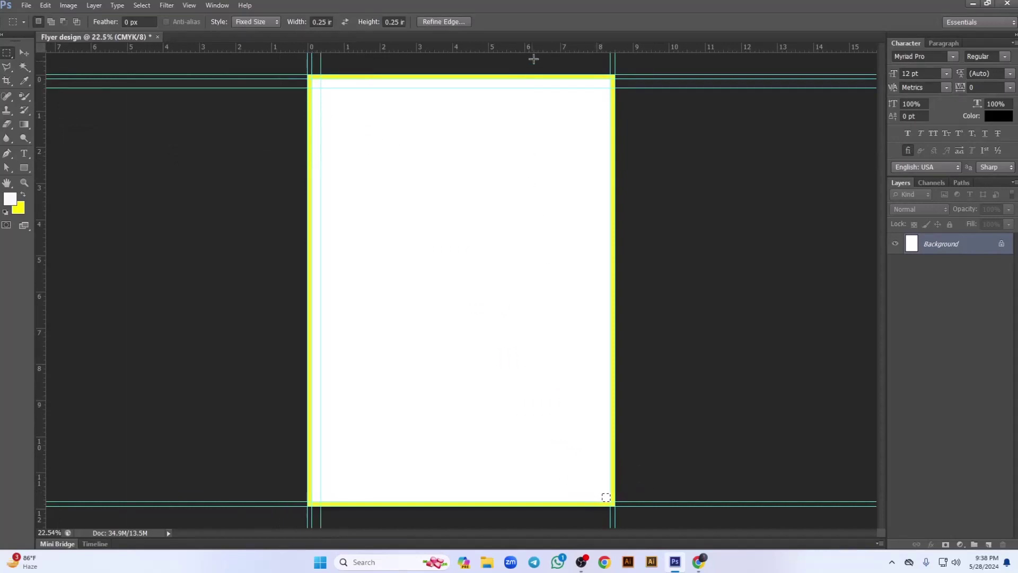
drag(540, 52, 537, 492)
drag(44, 168, 602, 269)
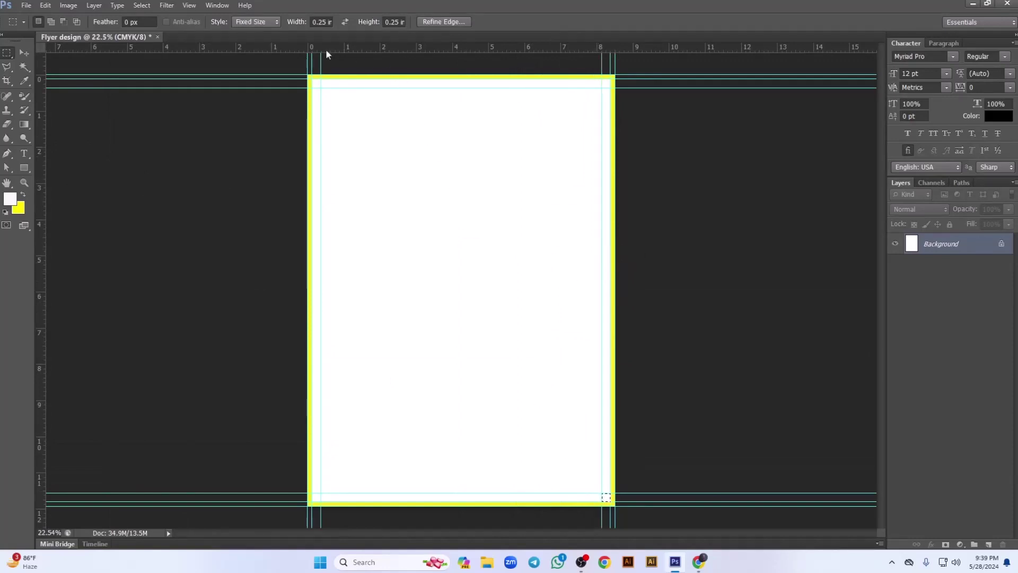
Return the marquee style to Normal and deselect the small selection.
click(271, 22)
click(255, 31)
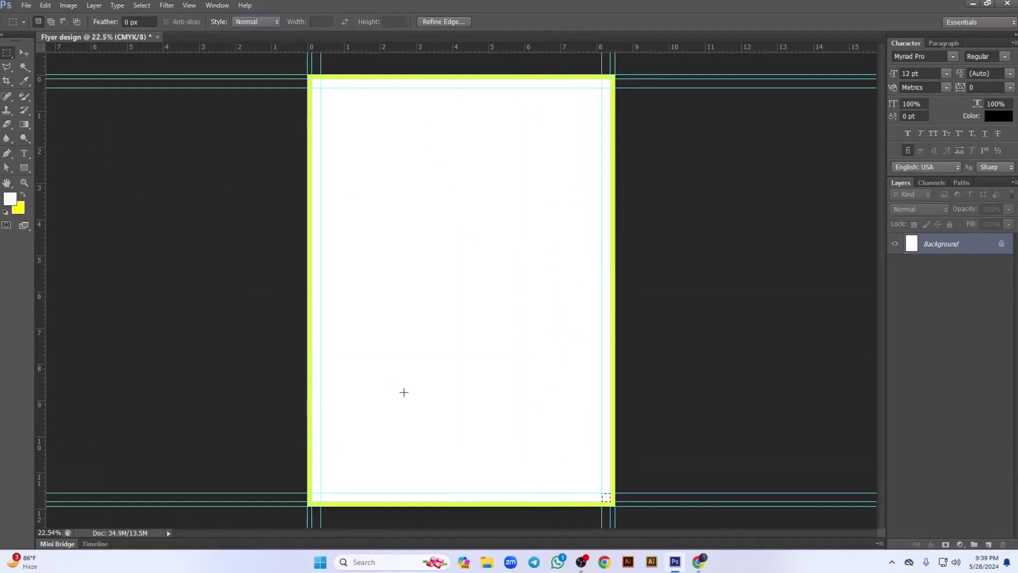
click(25, 52)
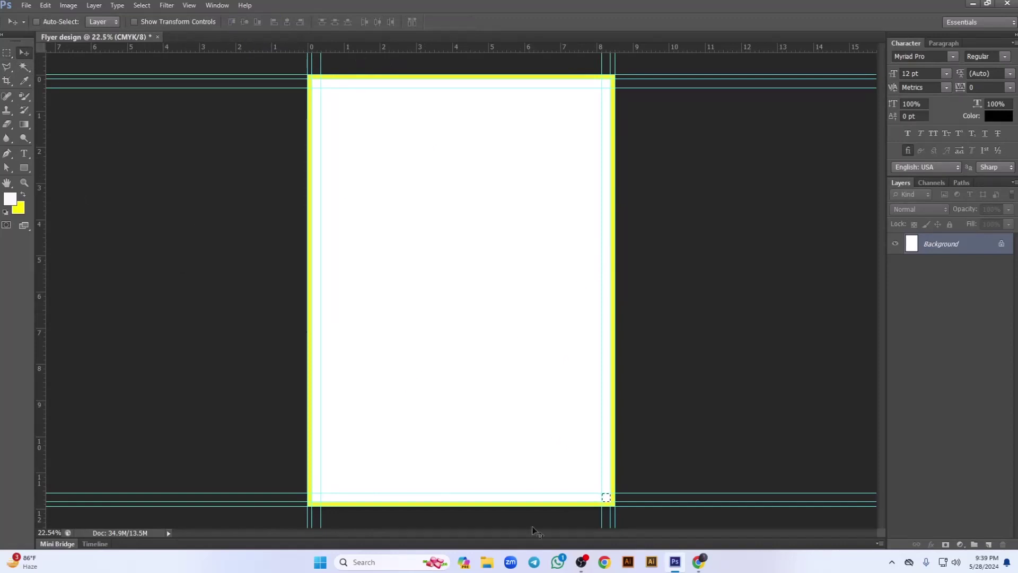
key(ctrl+d)
click(24, 167)
Draw a page-sized rectangle shape, delete the Background layer, and duplicate Rectangle 1.
right_click(25, 165)
click(70, 165)
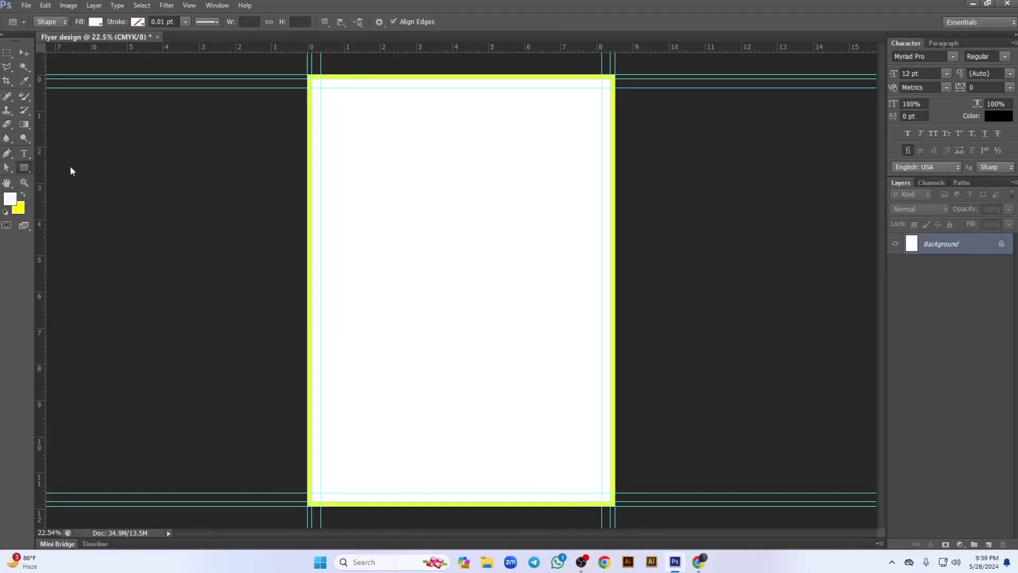
drag(307, 74, 617, 507)
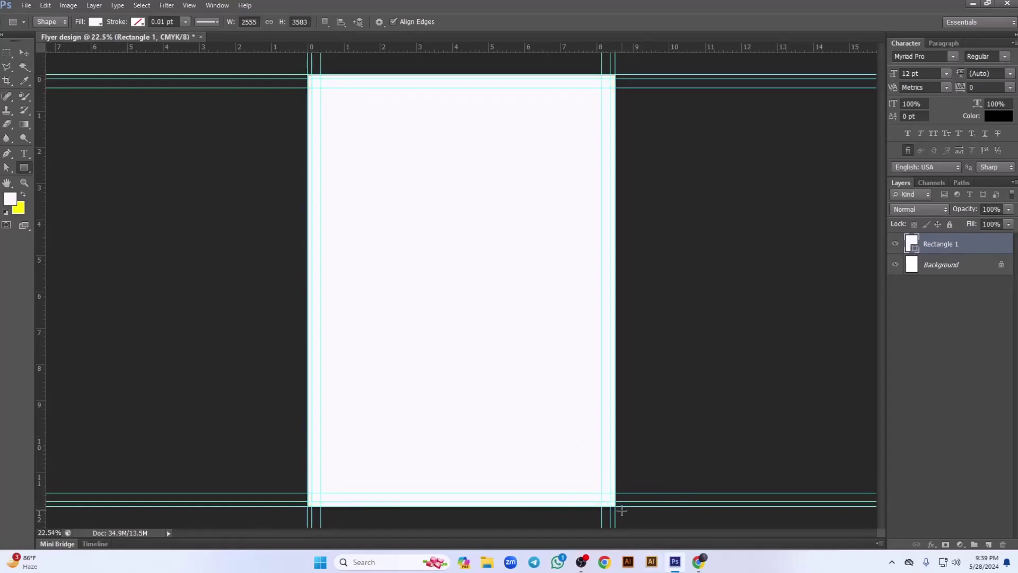
click(24, 52)
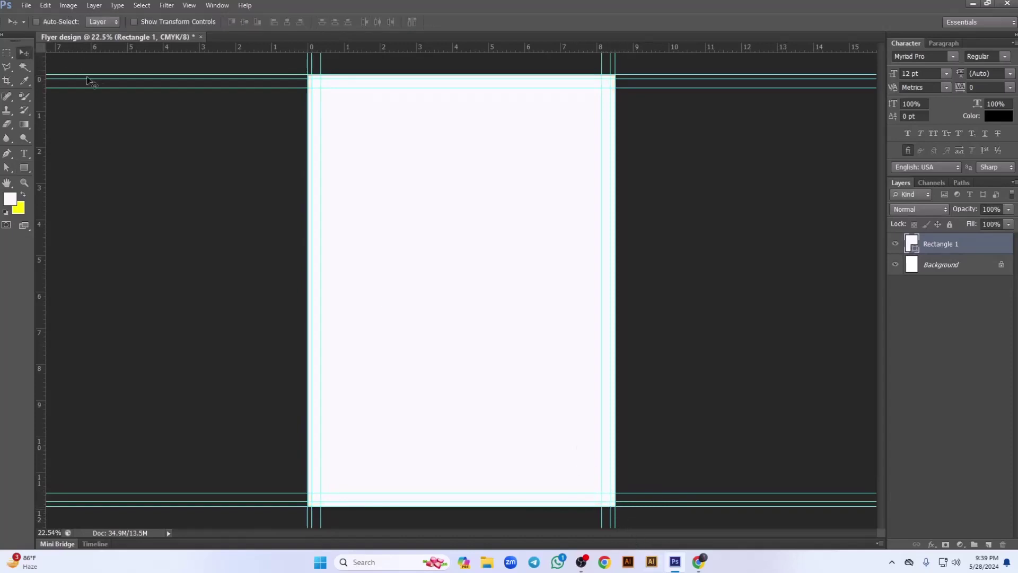
click(956, 270)
key(Delete)
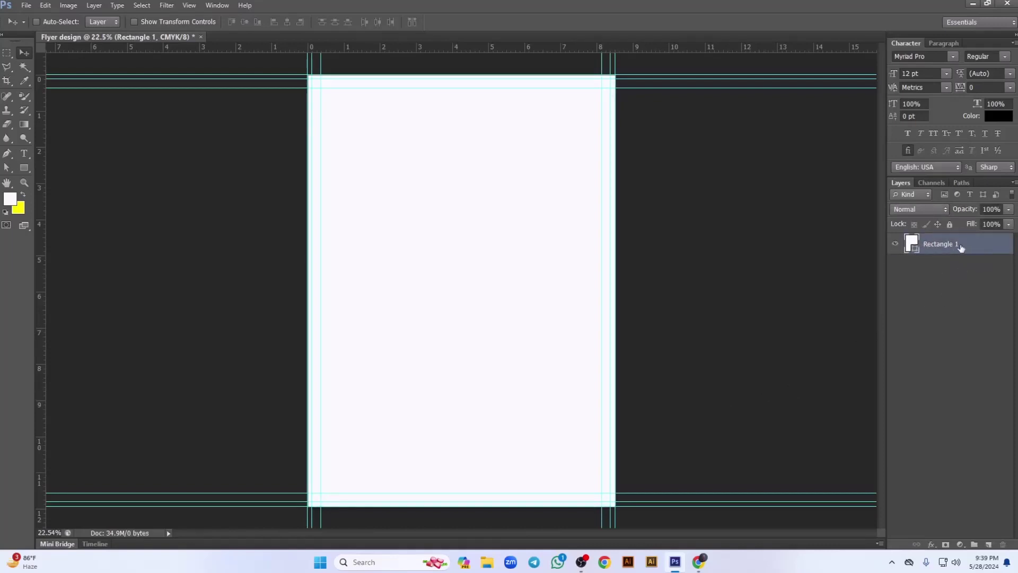
key(ctrl+j)
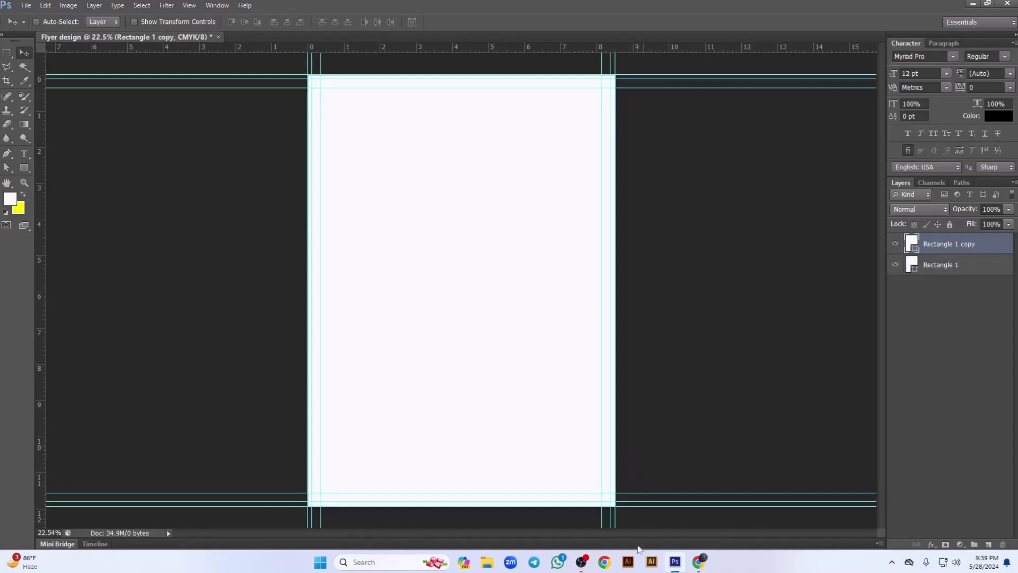
Rename Rectangle 1 to Main Bg and group it as Main Background.
double_click(943, 265)
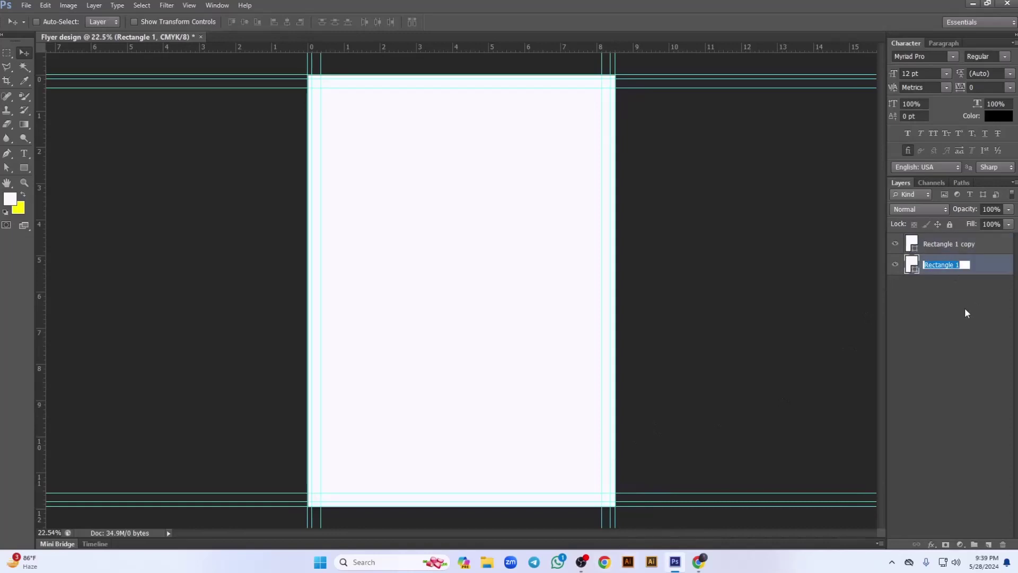
text(Main Bg)
key(Return)
key(ctrl+g)
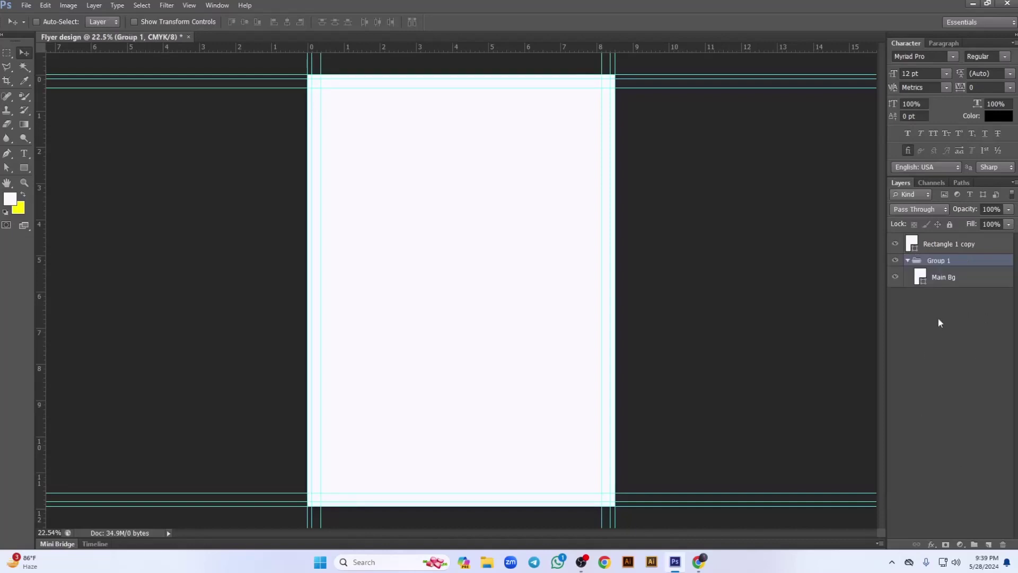
double_click(937, 260)
text(Ma)
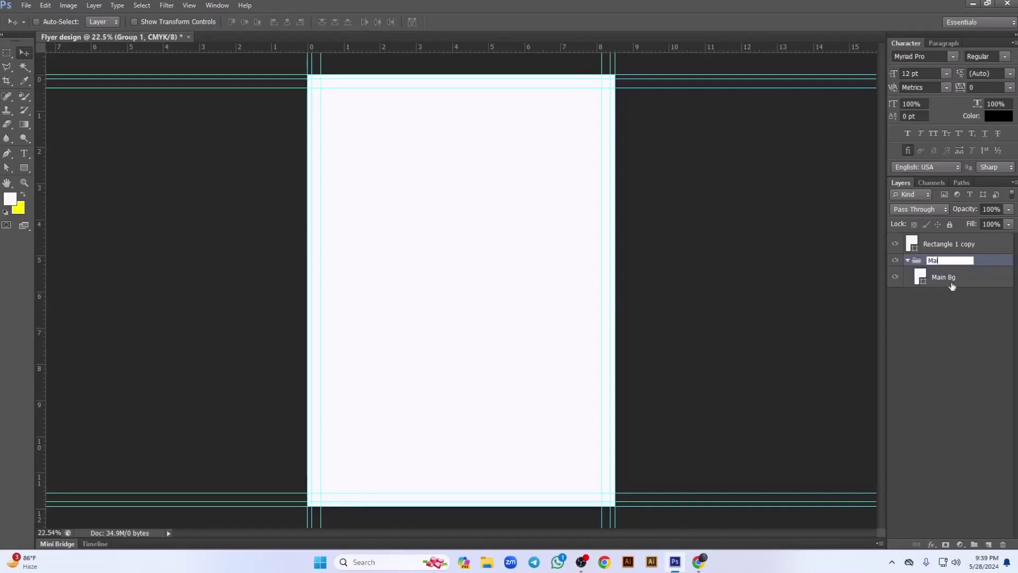
text(in Background)
key(Return)
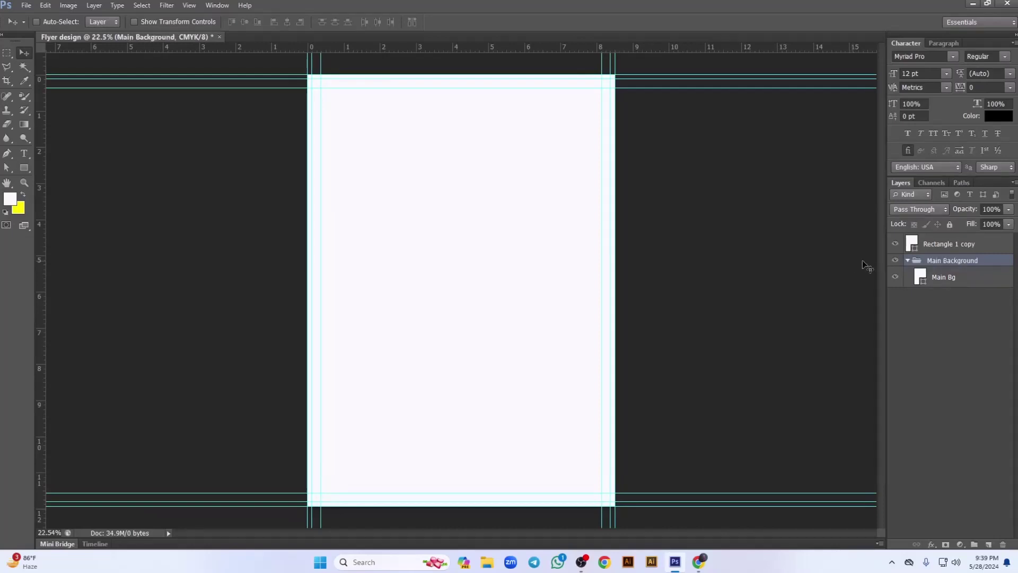
click(908, 261)
Rename the rectangle copy layer to Bleed aria.
click(949, 244)
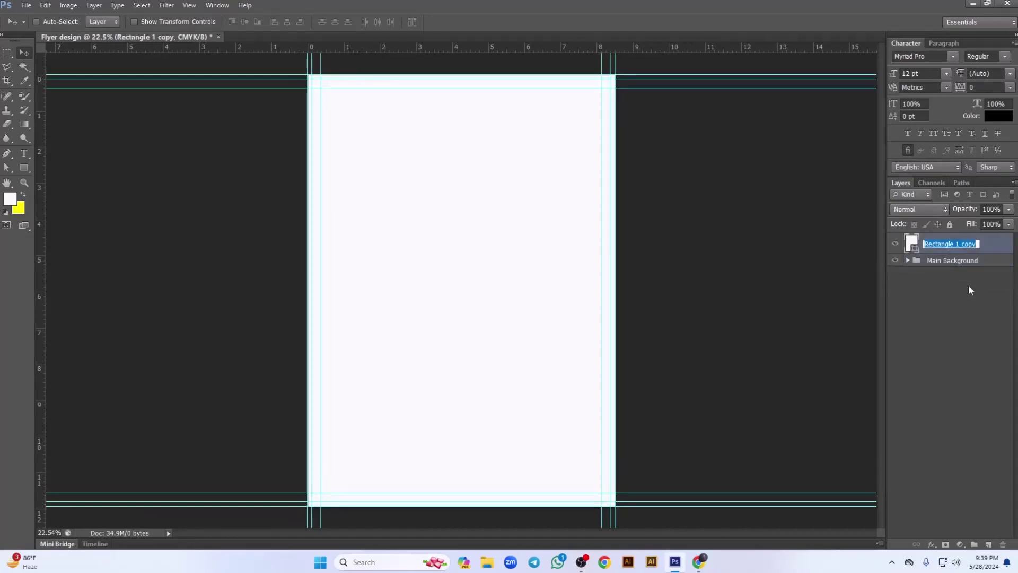
double_click(949, 244)
text(Bleed aria)
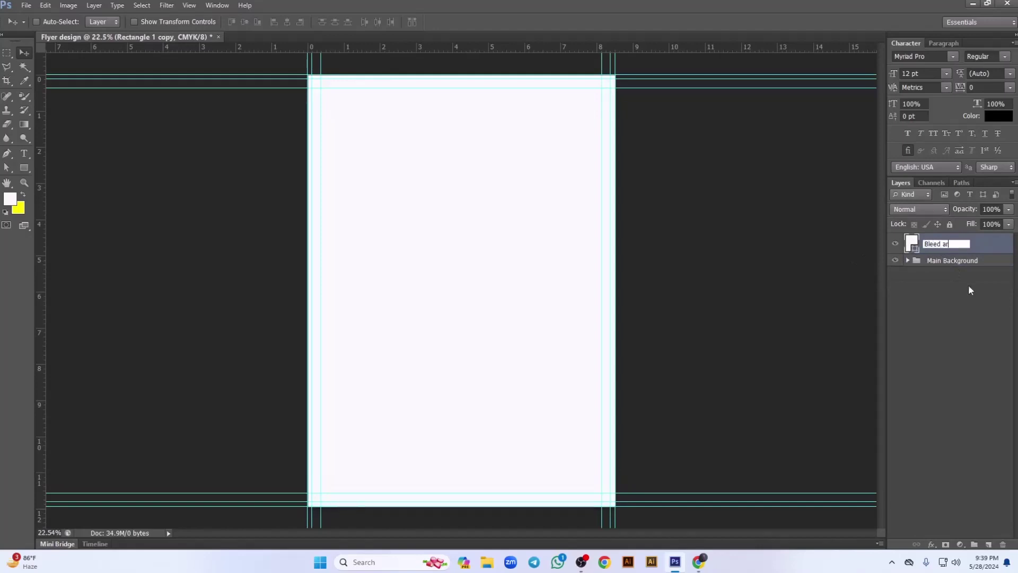
key(Return)
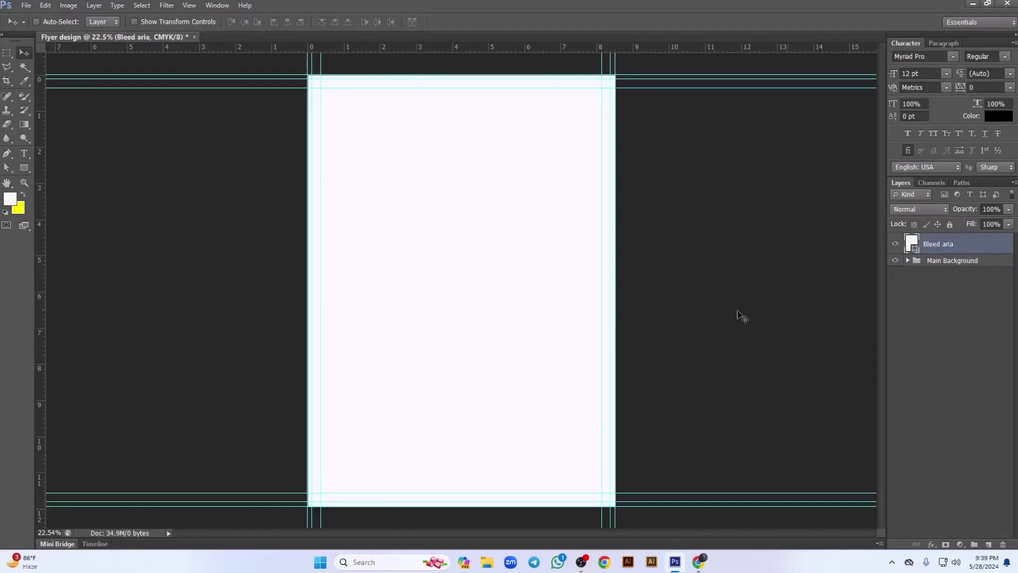
click(24, 168)
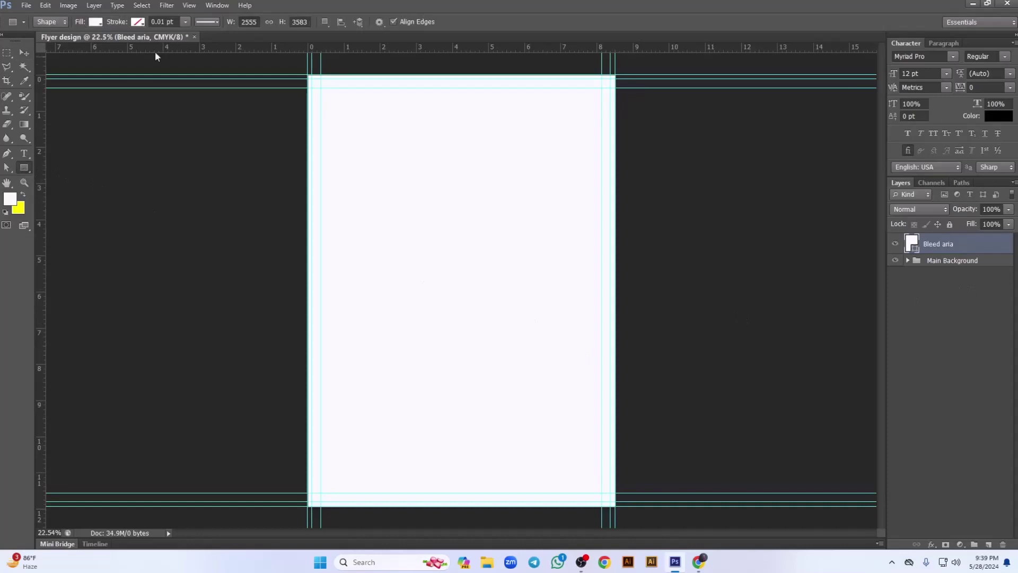
Add a second rectangle just inside the page edges, combined with the existing shape.
click(326, 24)
click(361, 54)
drag(313, 79, 609, 501)
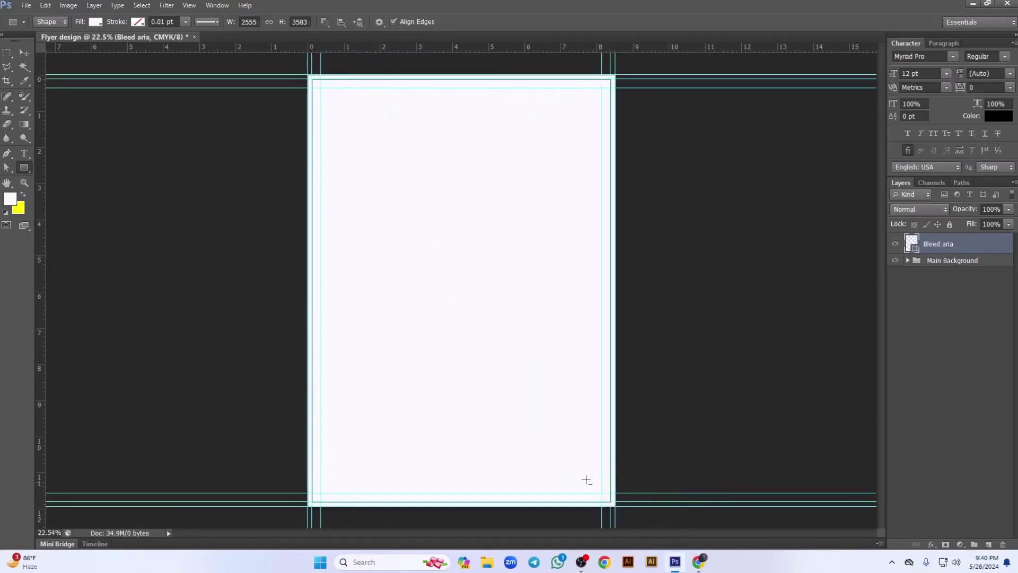
click(24, 53)
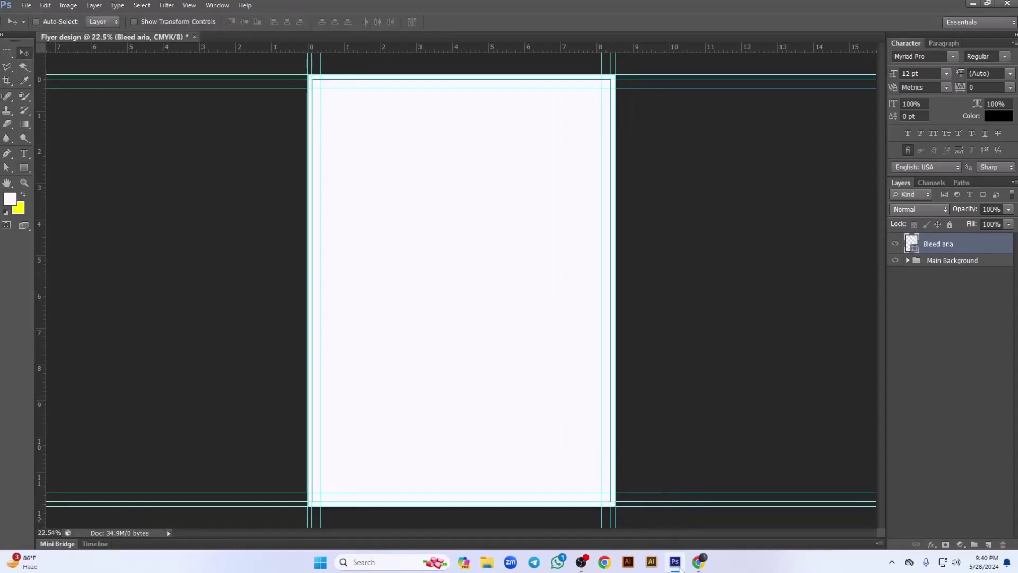
Bring up the meeting window and minimize it to reveal the flyer again.
mouse_move(700, 565)
click(639, 506)
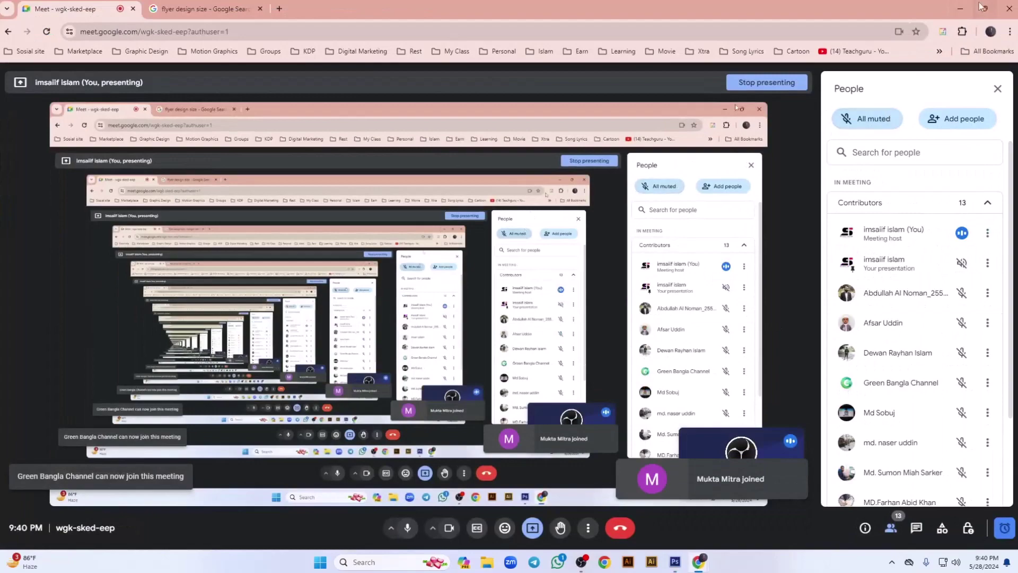
click(965, 7)
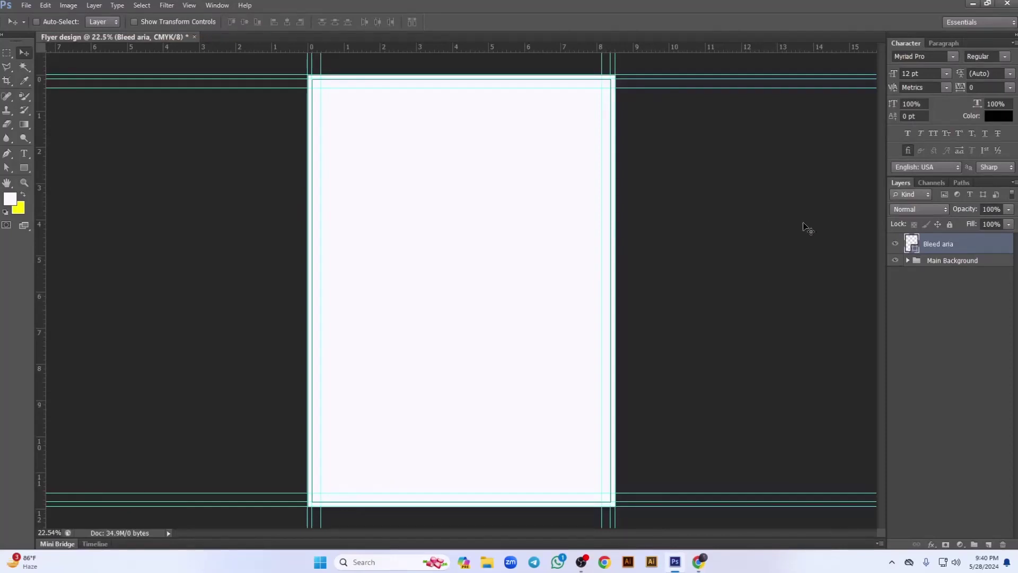
Group the Bleed aria layer into a collapsed group named Bleed aria.
key(ctrl+g)
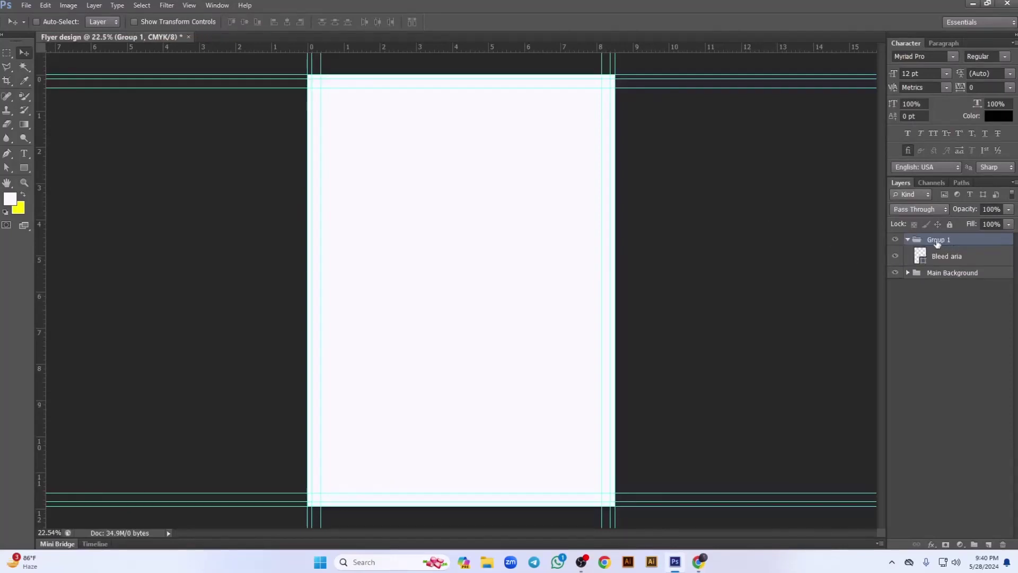
double_click(953, 243)
text(Blee)
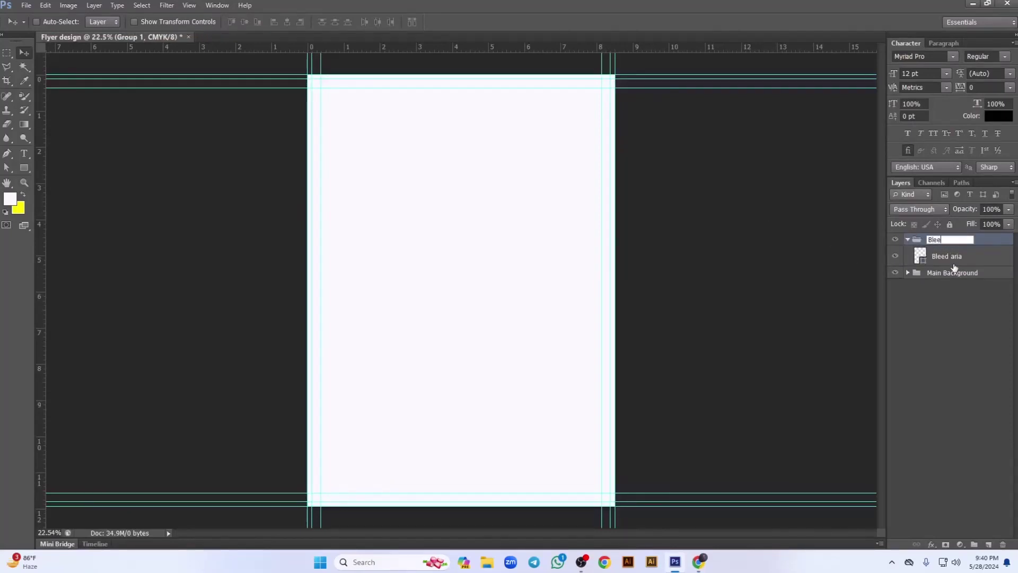
text(d aria)
key(Return)
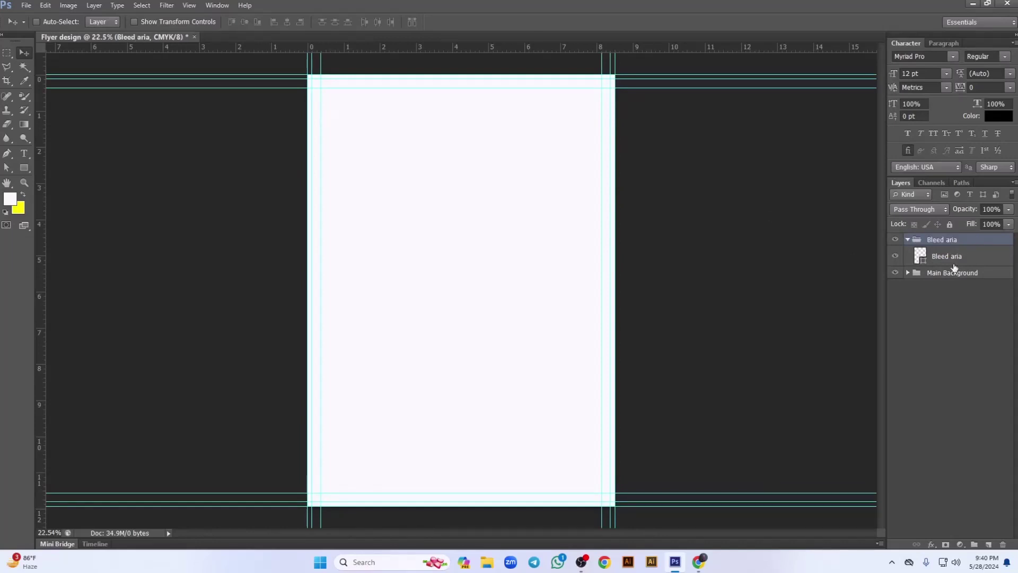
click(908, 240)
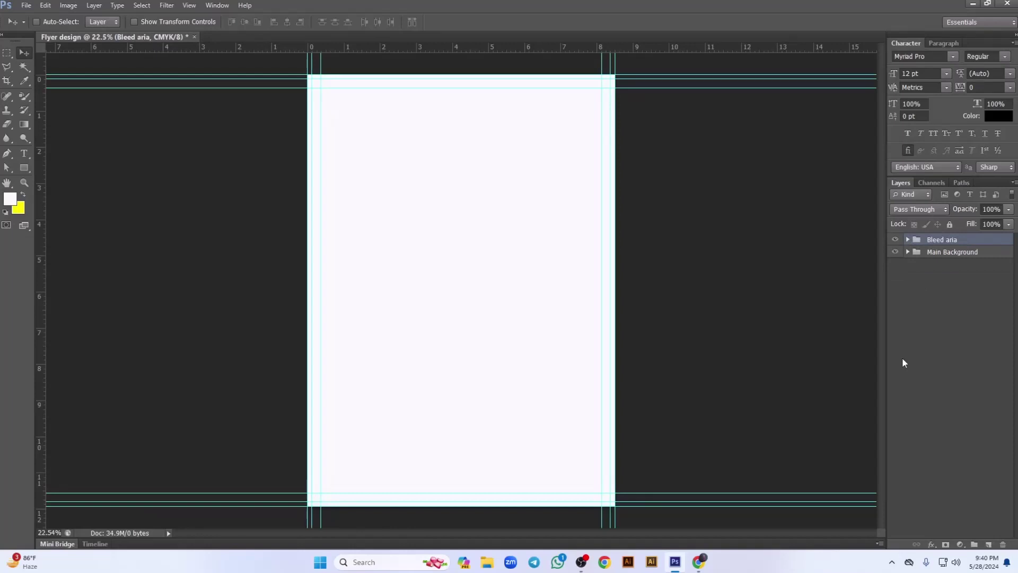
Save the flyer to the Desktop as Flyer design.psd.
key(ctrl+s)
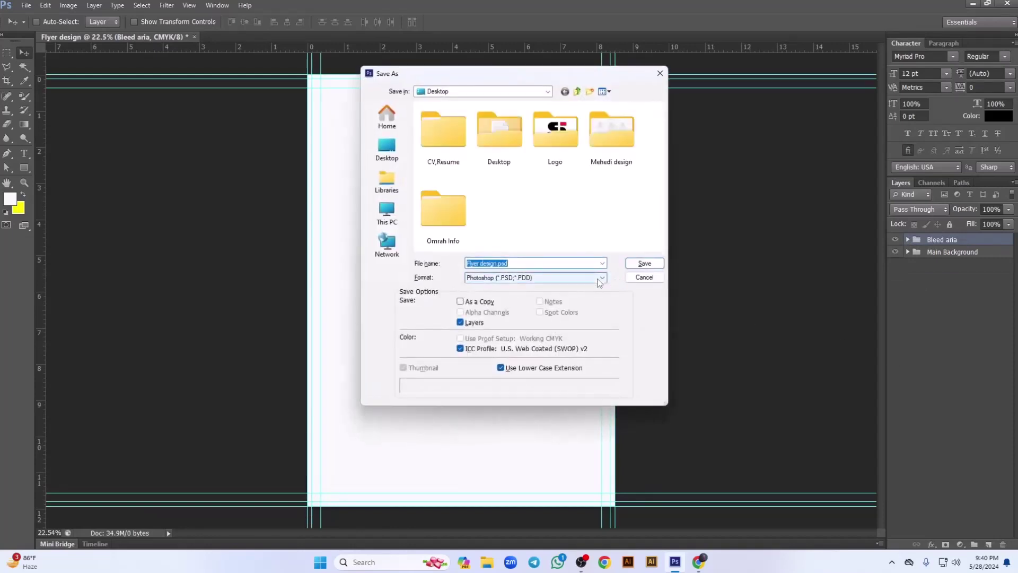
click(387, 148)
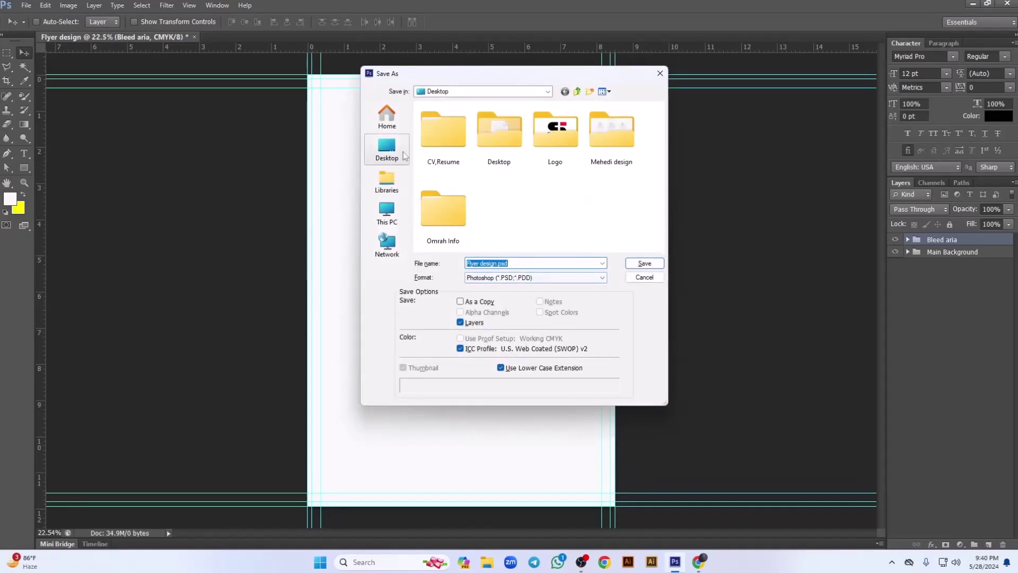
click(645, 263)
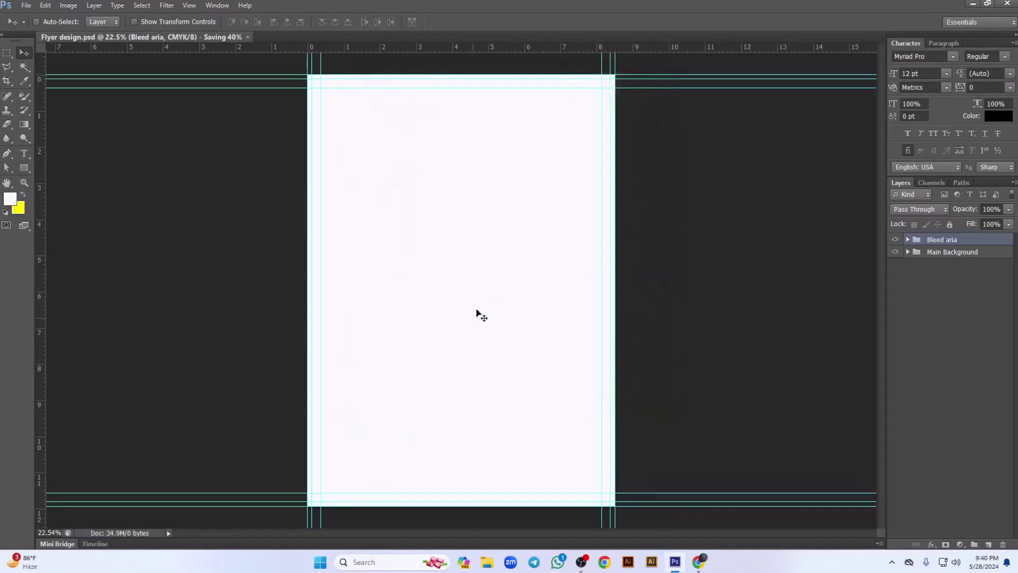
scroll(481, 315, down, 1)
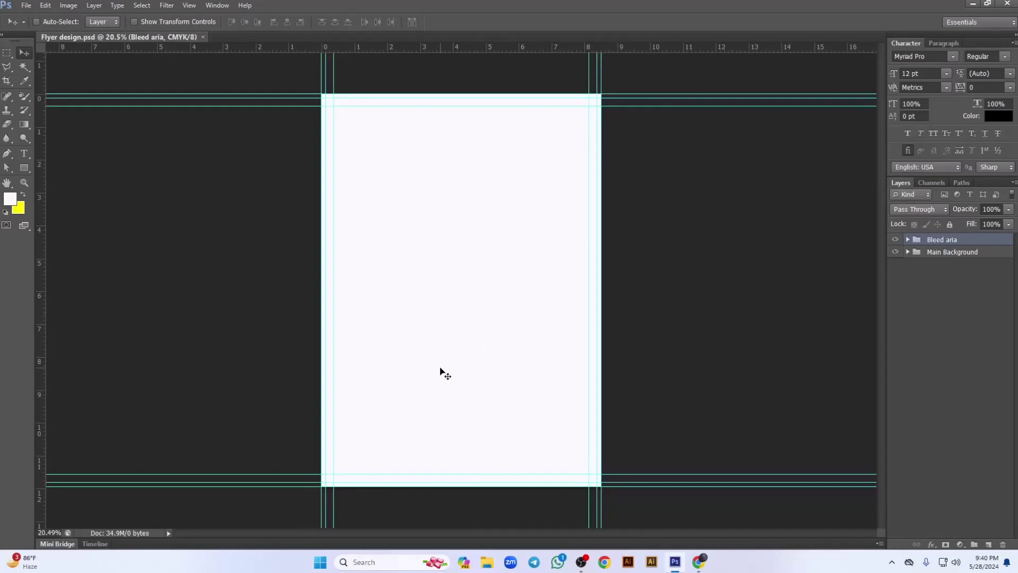
Start a File > Place and browse to E:\My Class\Official Graphic Class\Class 07\Flyer\Element.
click(23, 5)
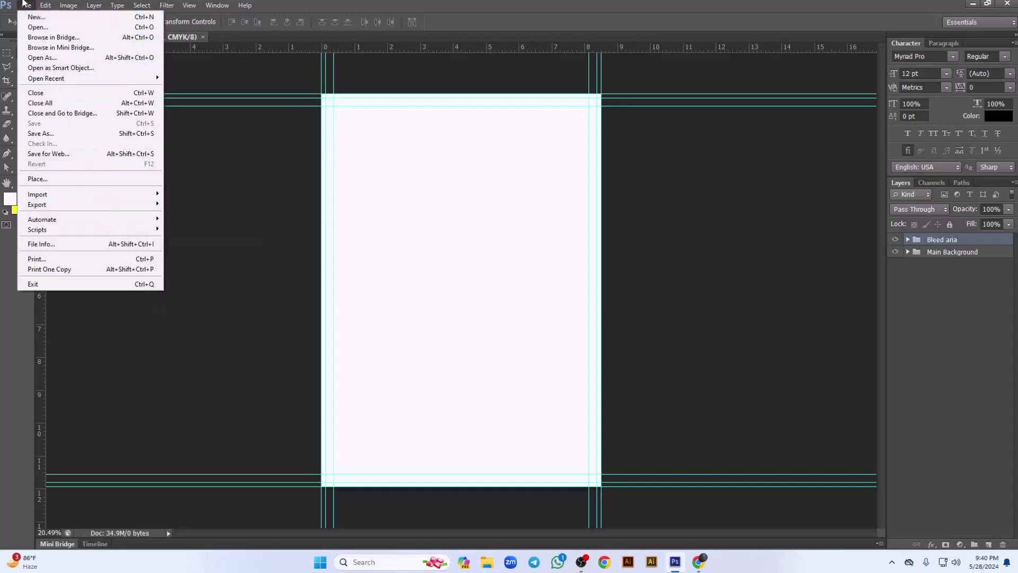
click(56, 181)
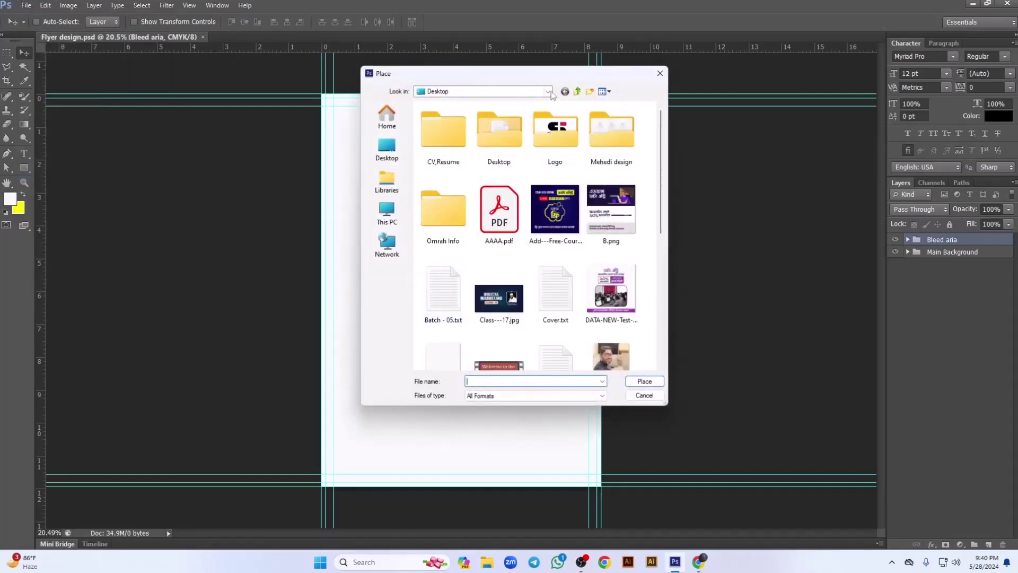
click(549, 91)
click(467, 230)
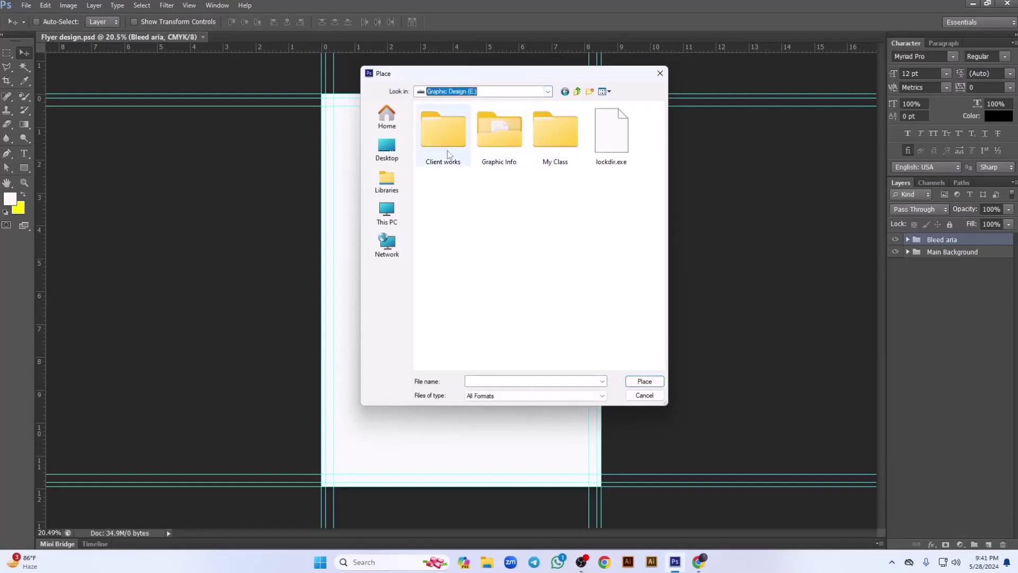
double_click(552, 151)
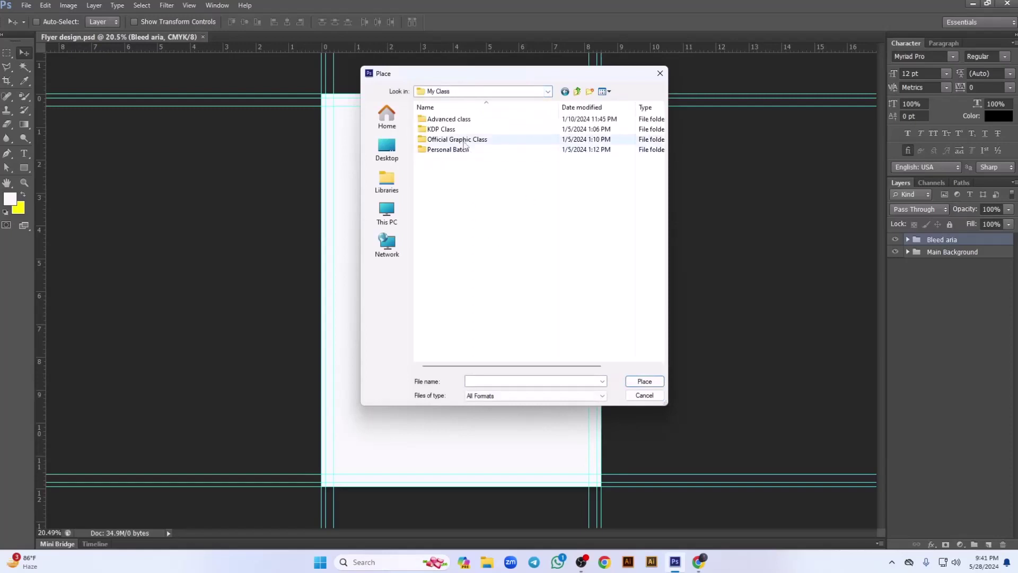
double_click(463, 143)
double_click(466, 186)
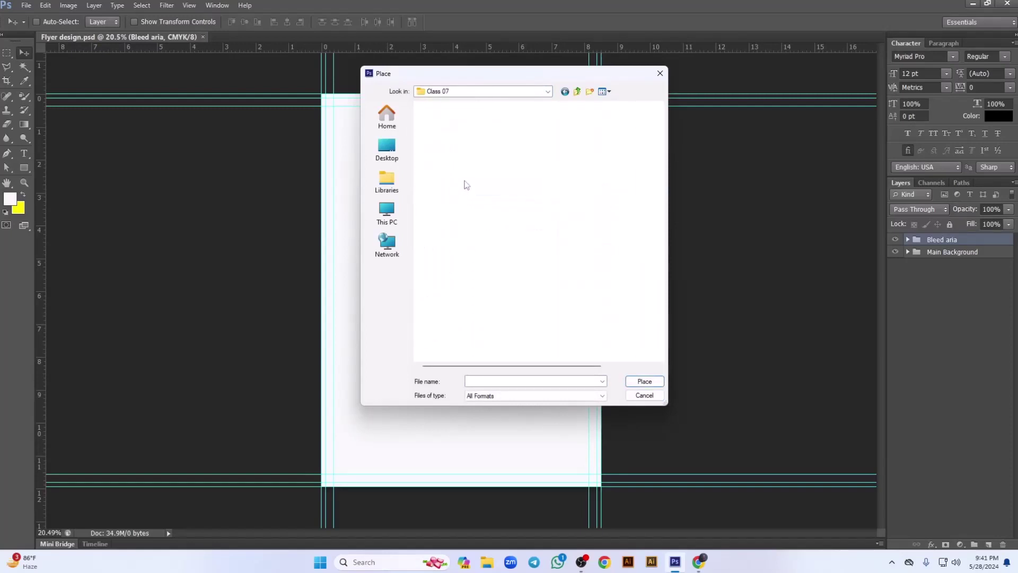
double_click(464, 129)
double_click(459, 119)
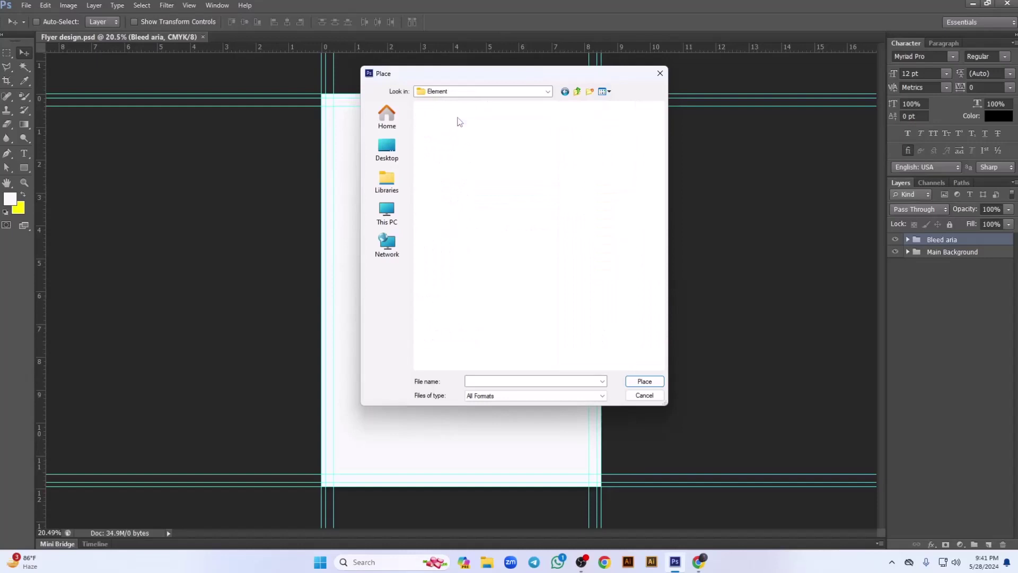
Place Logo 004.psd, scale it to about 82%, and move it near the top-left.
click(611, 149)
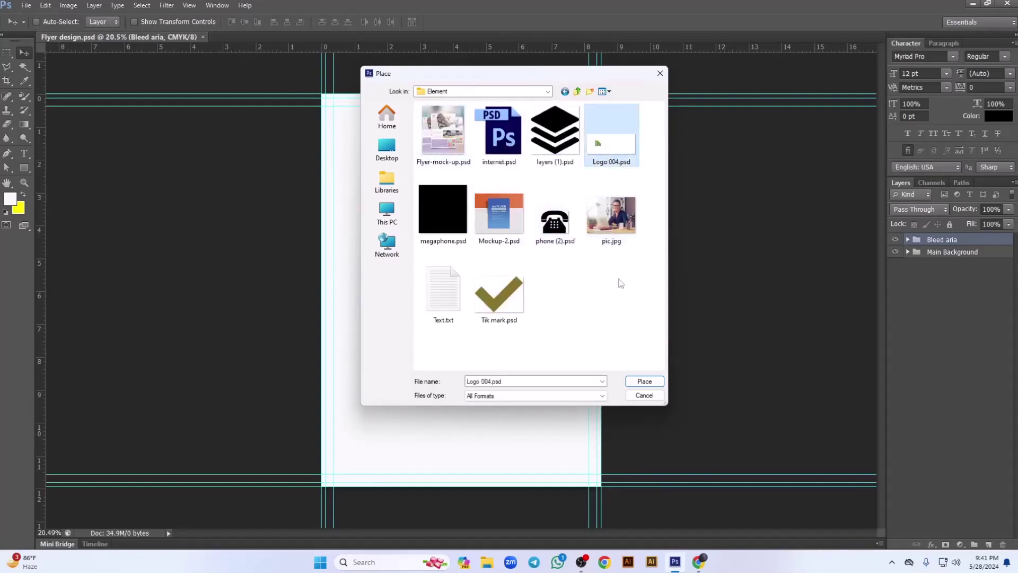
click(611, 215)
click(611, 138)
click(644, 381)
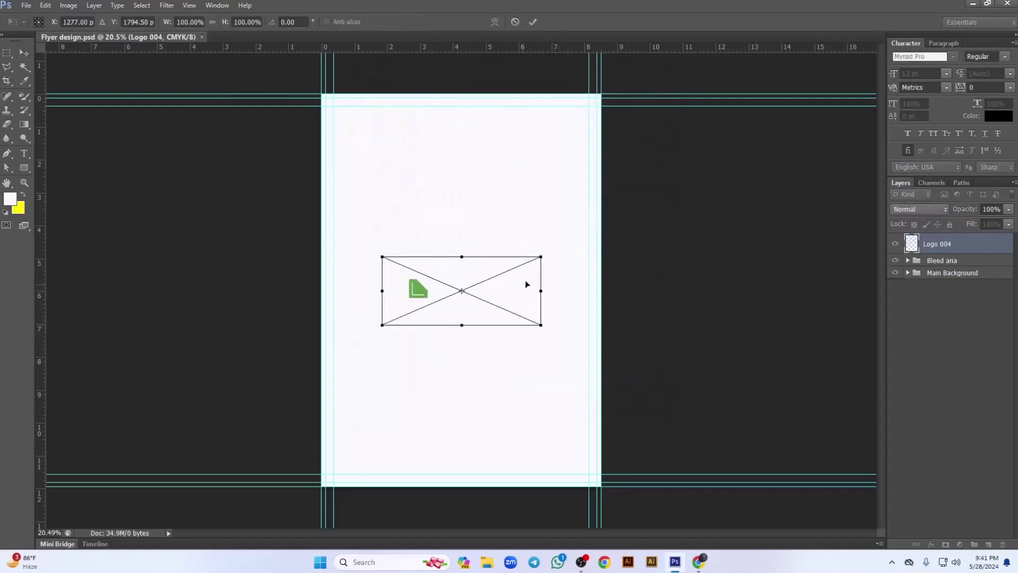
drag(545, 255, 527, 263)
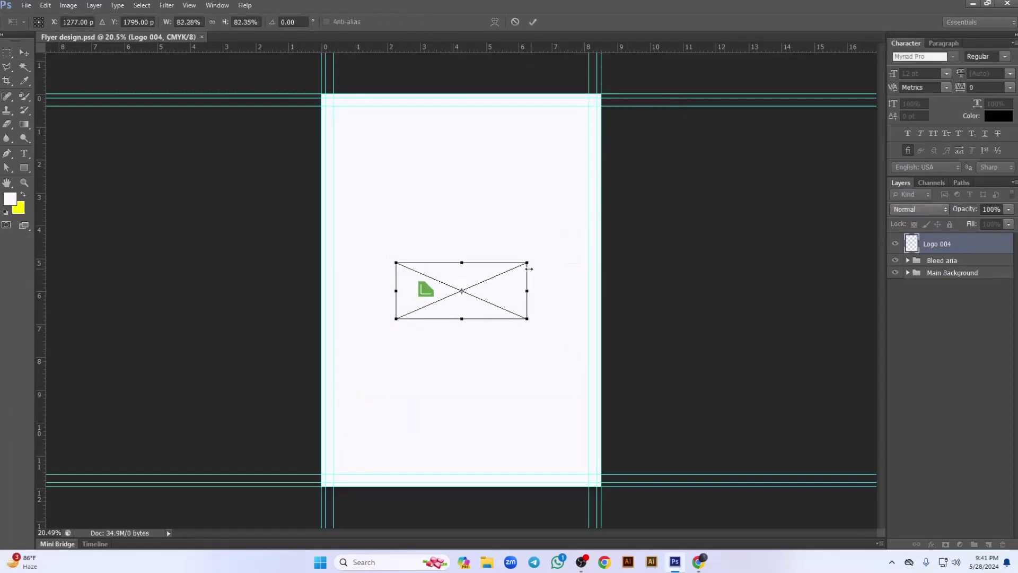
key(Return)
drag(466, 295, 417, 150)
Bring up the meeting window and hide it again to return to the flyer.
mouse_move(693, 562)
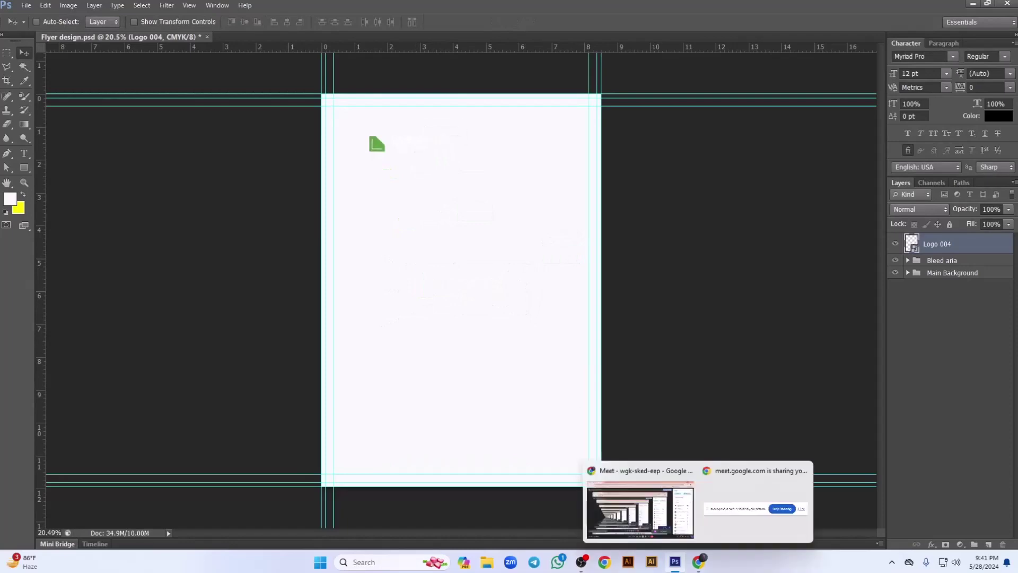
click(645, 510)
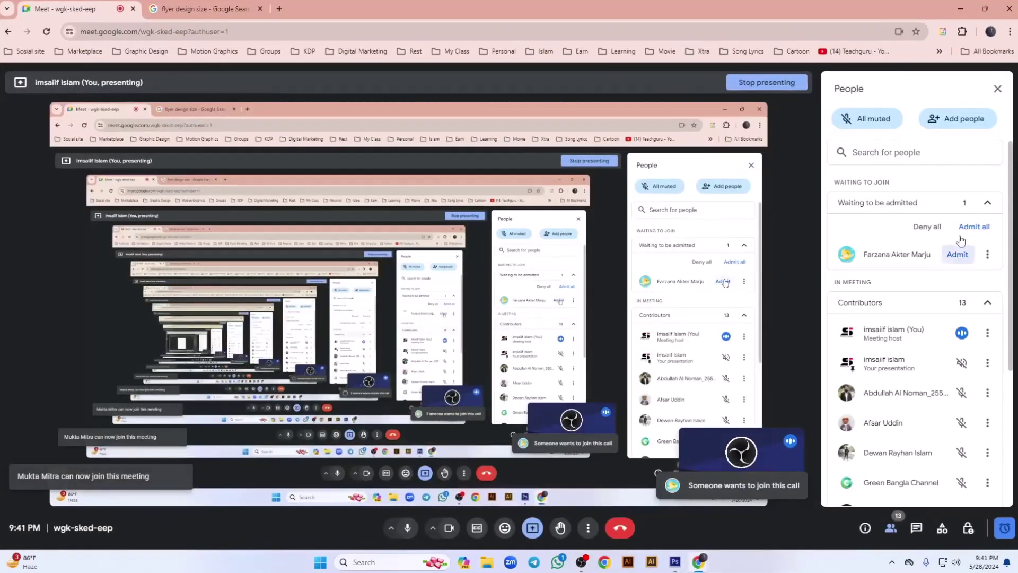
click(959, 9)
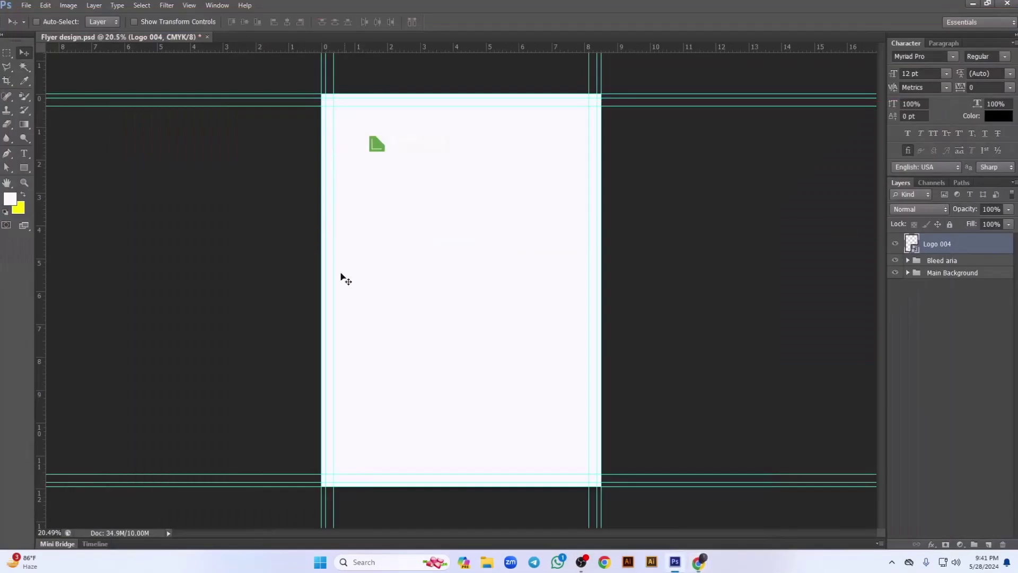
Place pic.jpg from the Element folder across the middle of the flyer.
click(22, 6)
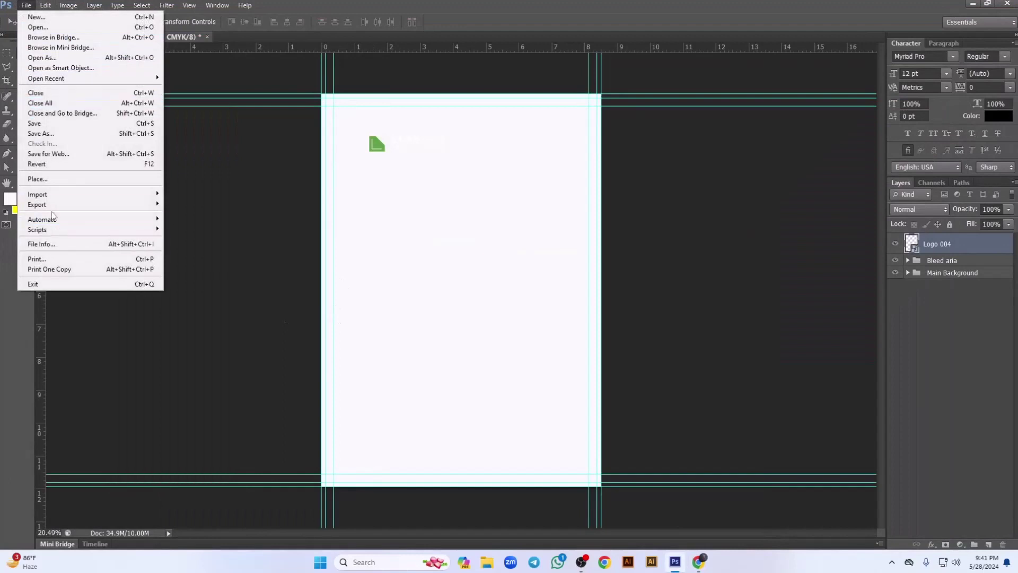
click(53, 182)
click(611, 215)
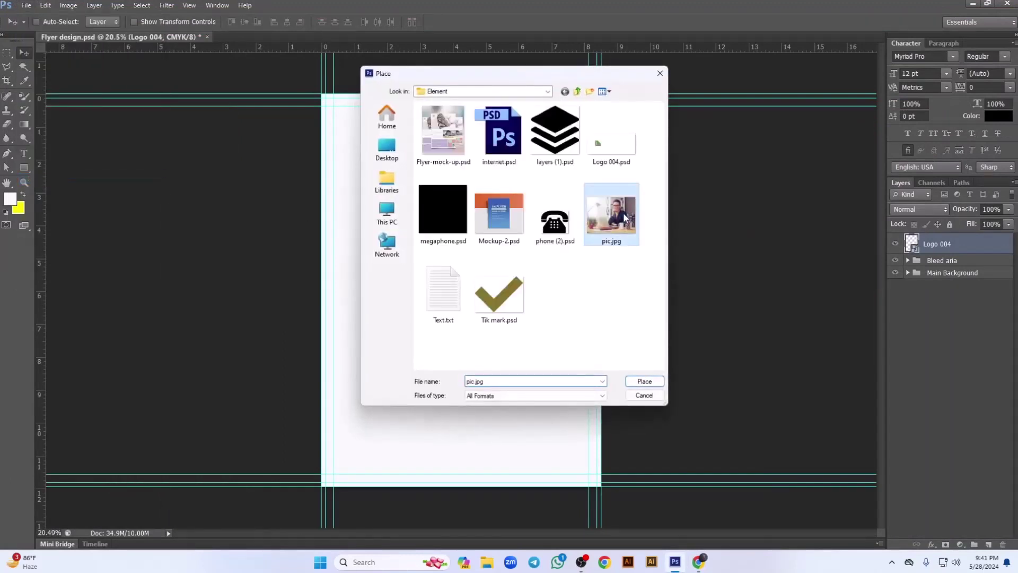
click(643, 381)
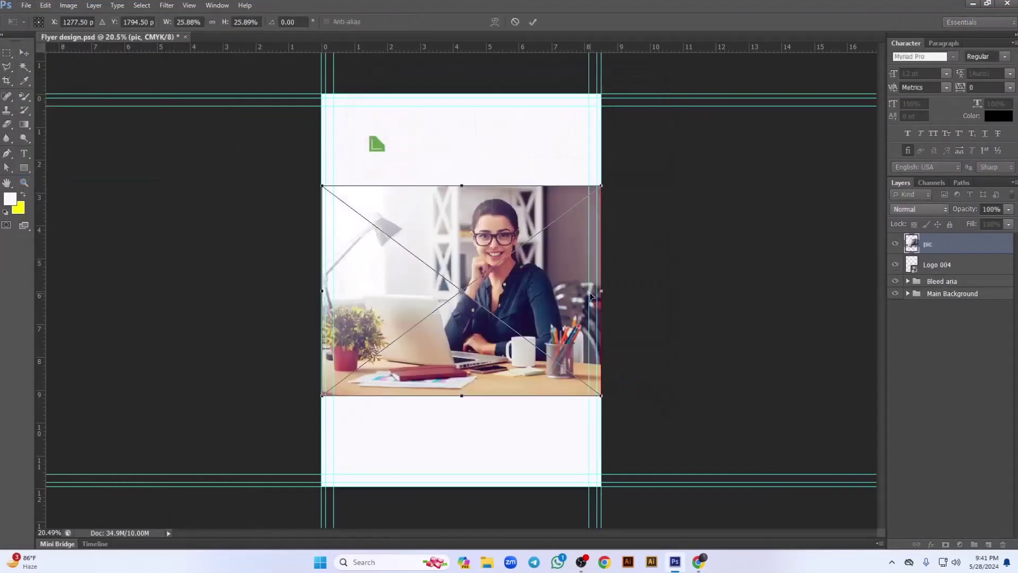
key(Return)
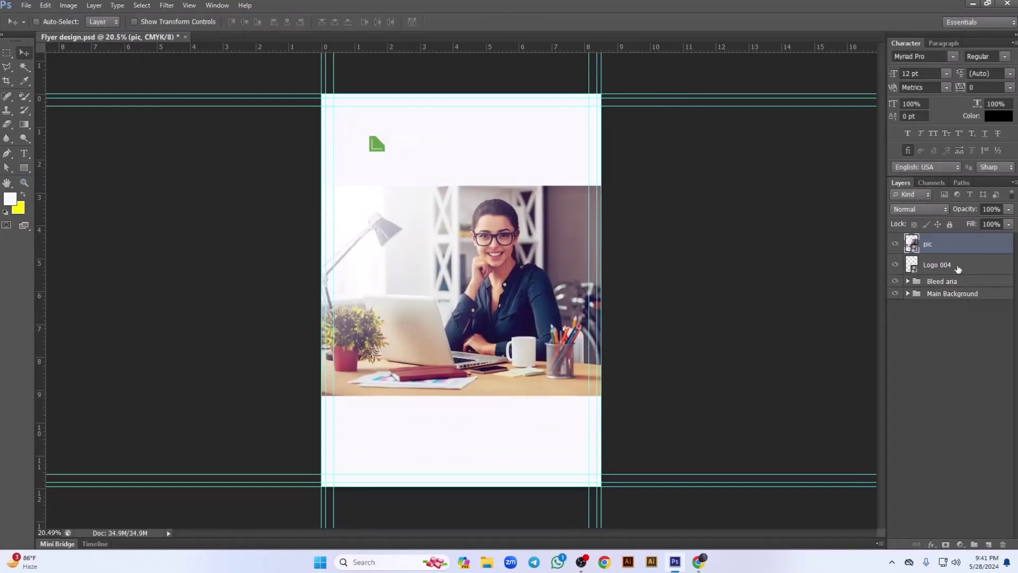
Admit the waiting participant to the meeting and switch back to Photoshop.
mouse_move(699, 561)
click(640, 509)
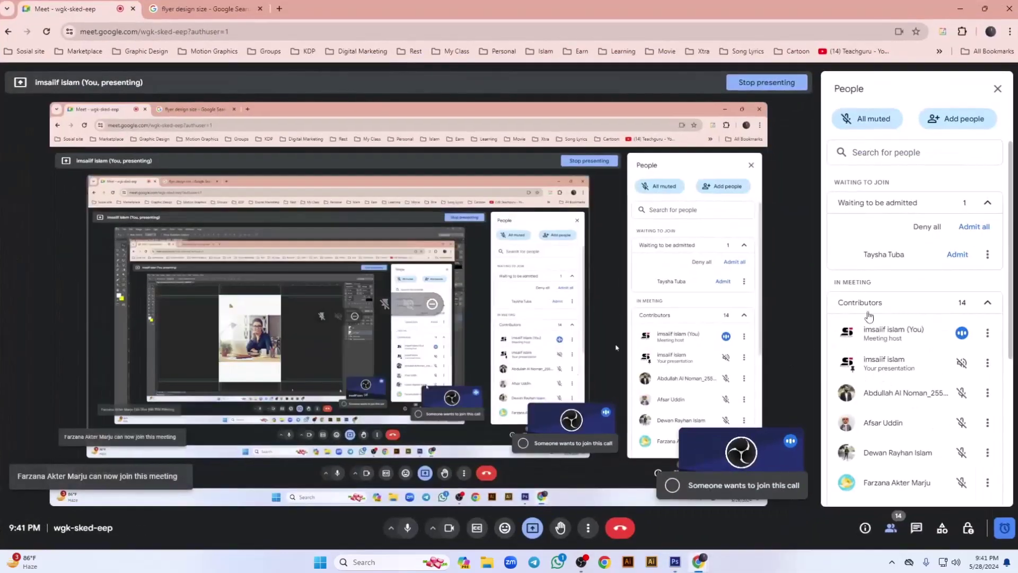
click(957, 254)
key(alt+Tab)
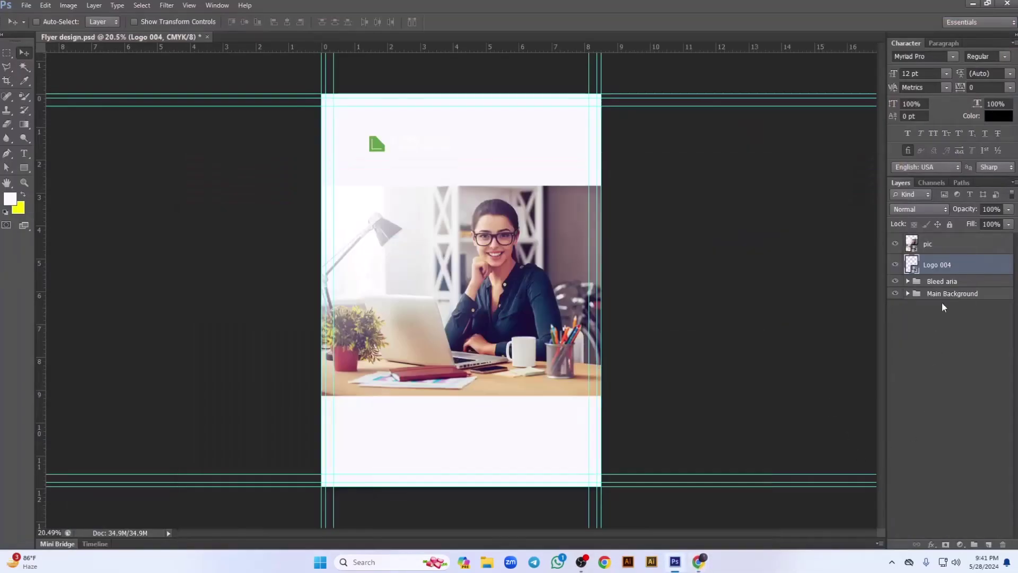
Group the Logo 004 layer into a group named Logo and move it below Bleed aria.
key(ctrl+g)
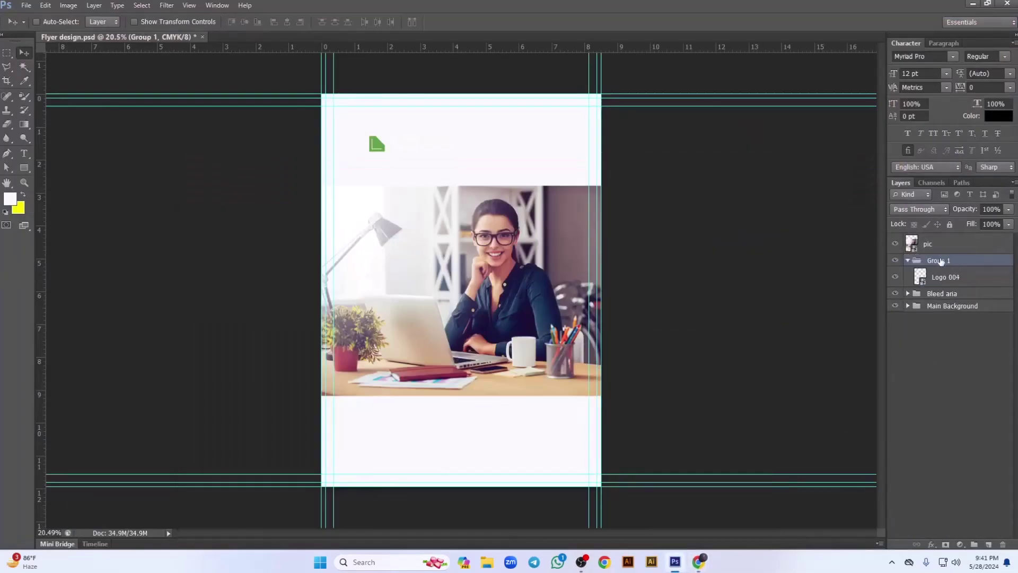
double_click(938, 261)
text(Logo)
key(Return)
click(907, 261)
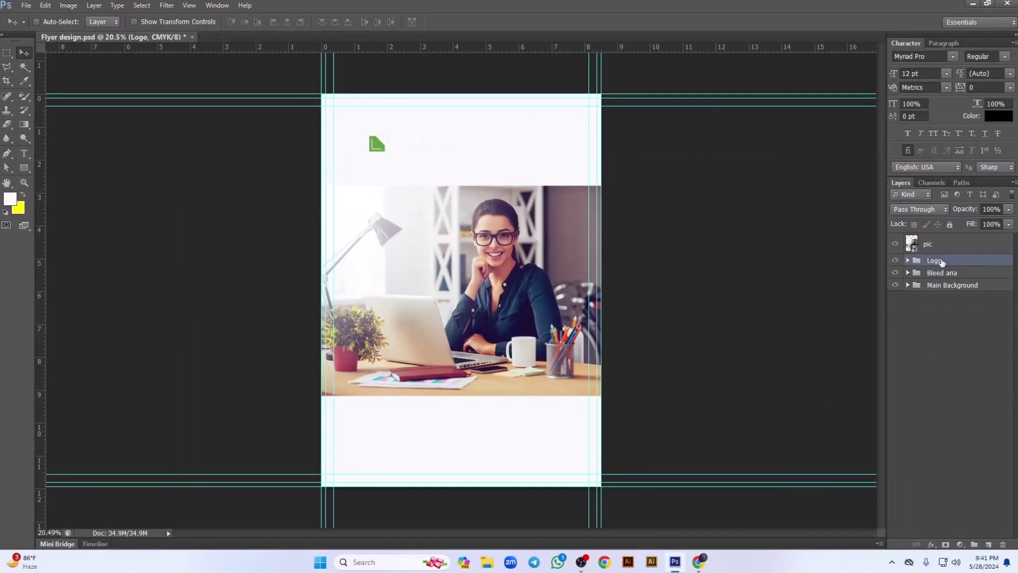
drag(941, 261, 944, 284)
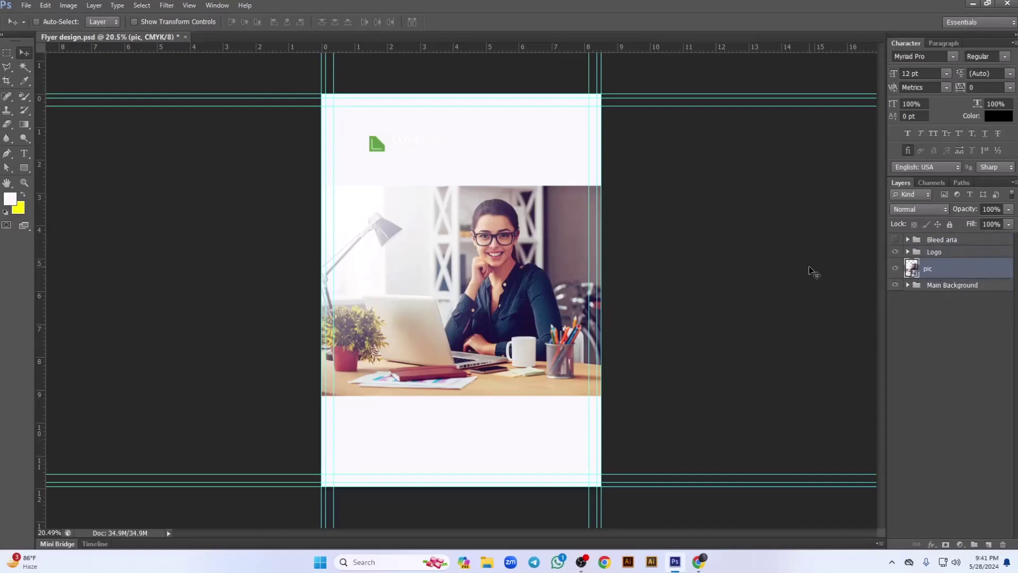
Hide the pic layer and the Logo group so only the background shows.
click(895, 269)
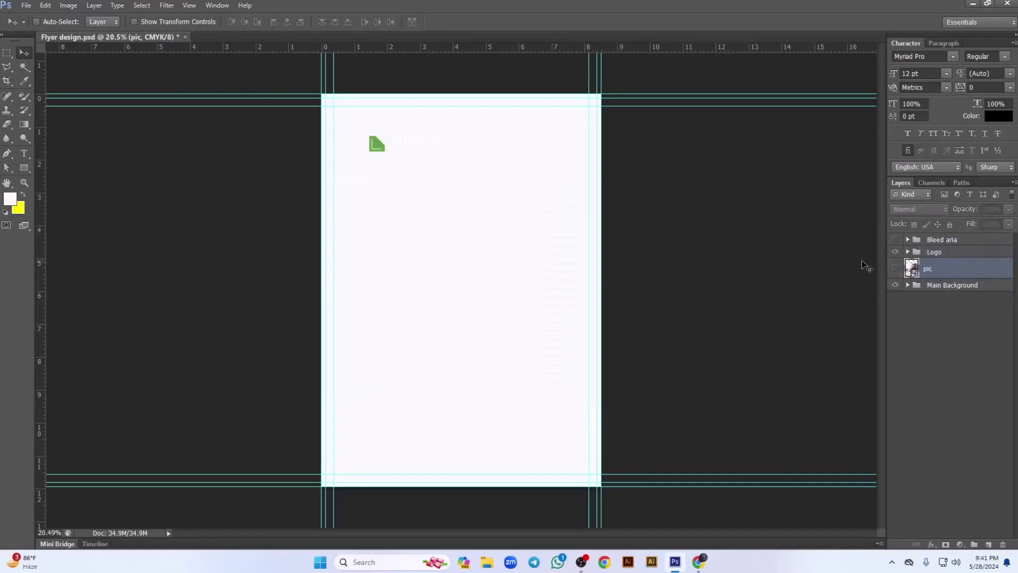
click(938, 252)
click(896, 252)
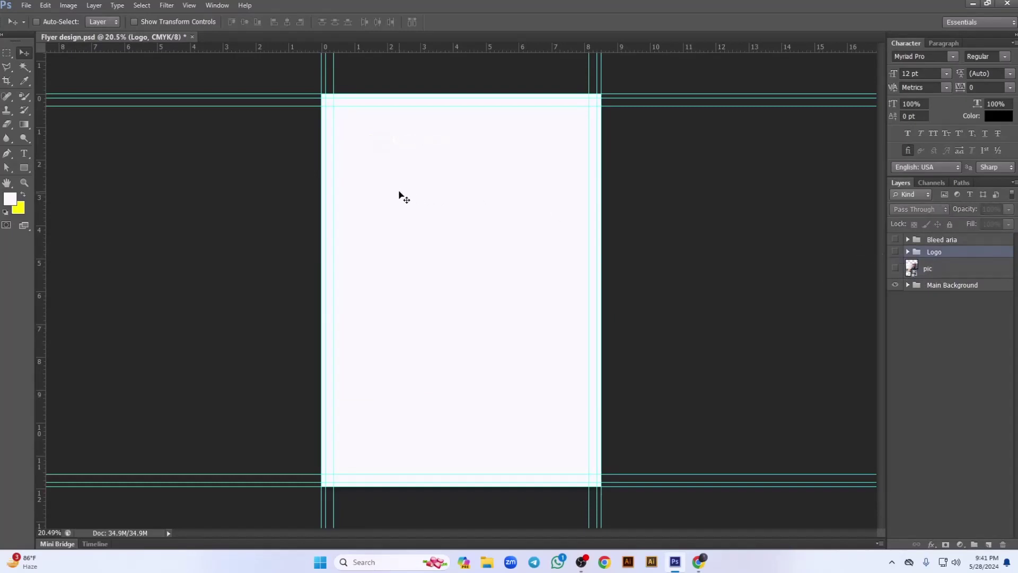
click(939, 271)
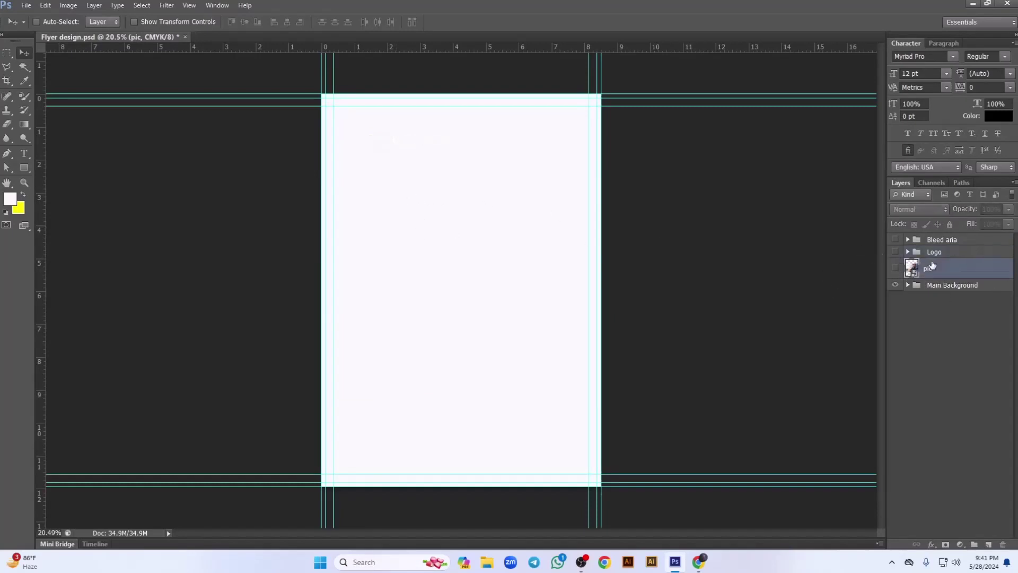
Draw a black-filled Rectangle 1 (2555 × 1385 px) spanning the page width across the upper flyer.
click(24, 168)
right_click(23, 168)
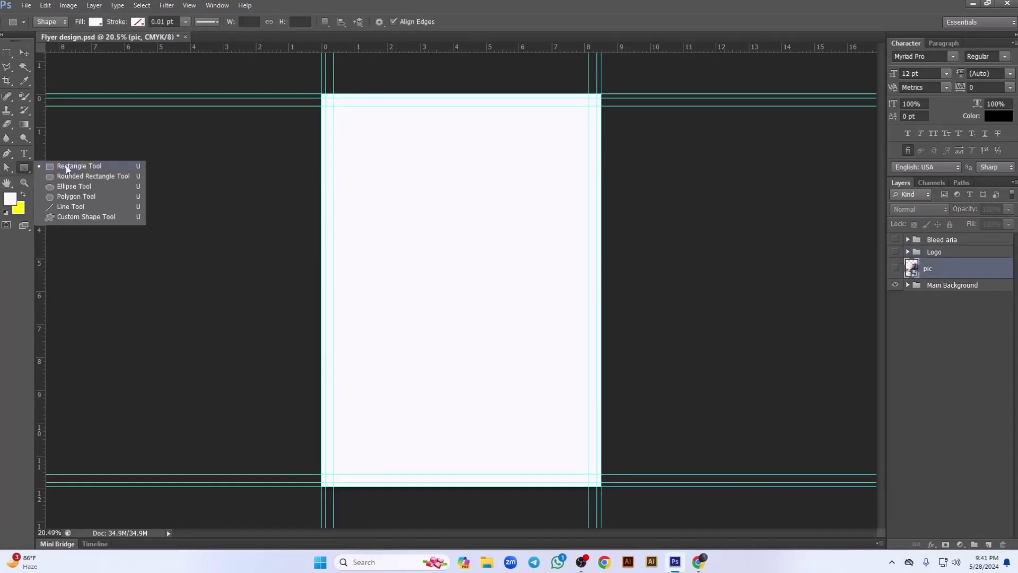
click(69, 168)
click(95, 22)
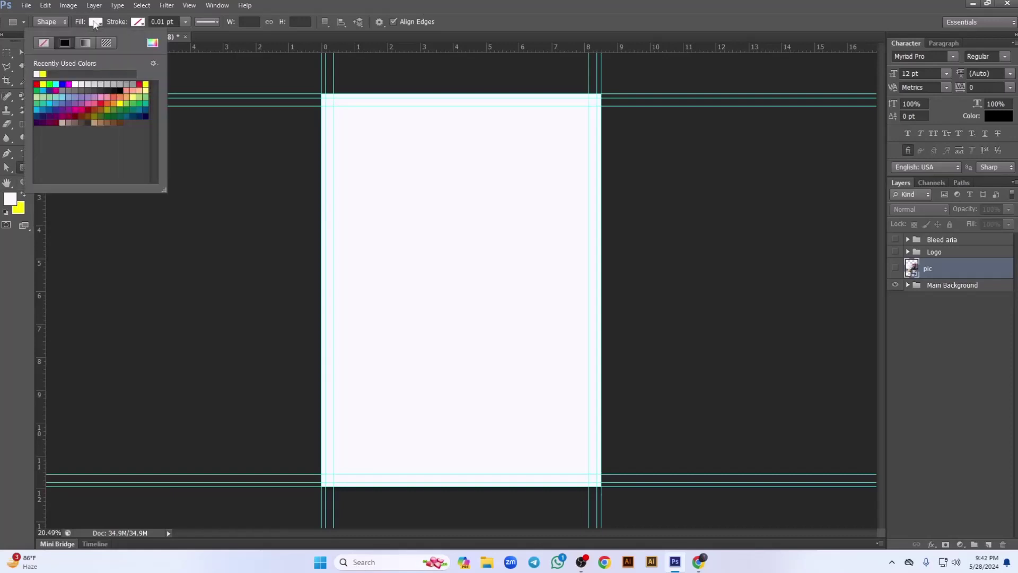
click(112, 88)
click(24, 169)
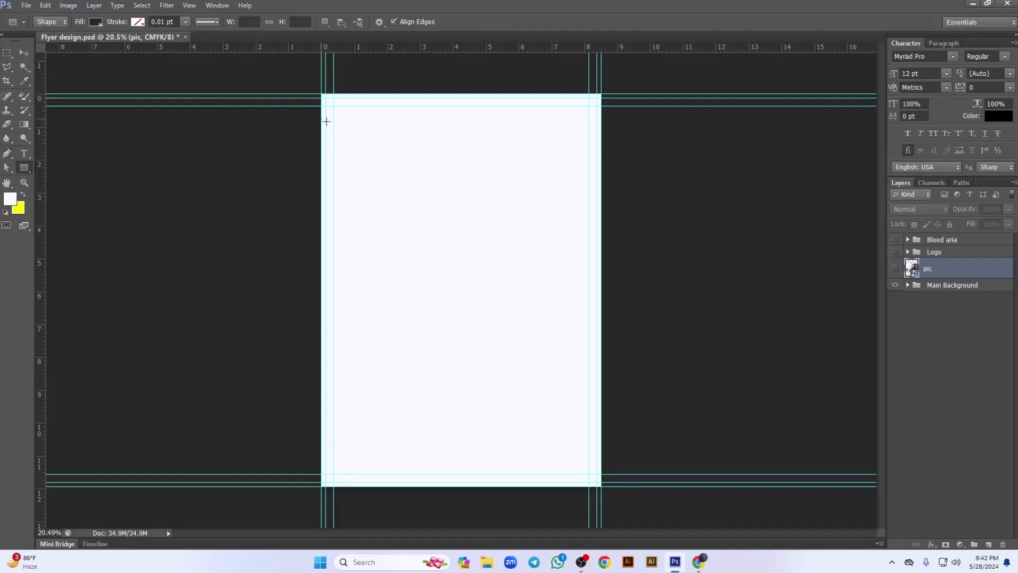
mouse_move(326, 122)
mouse_down()
mouse_move(537, 275)
mouse_move(600, 280)
mouse_move(608, 300)
mouse_move(601, 271)
mouse_move(600, 282)
mouse_up()
key(space)
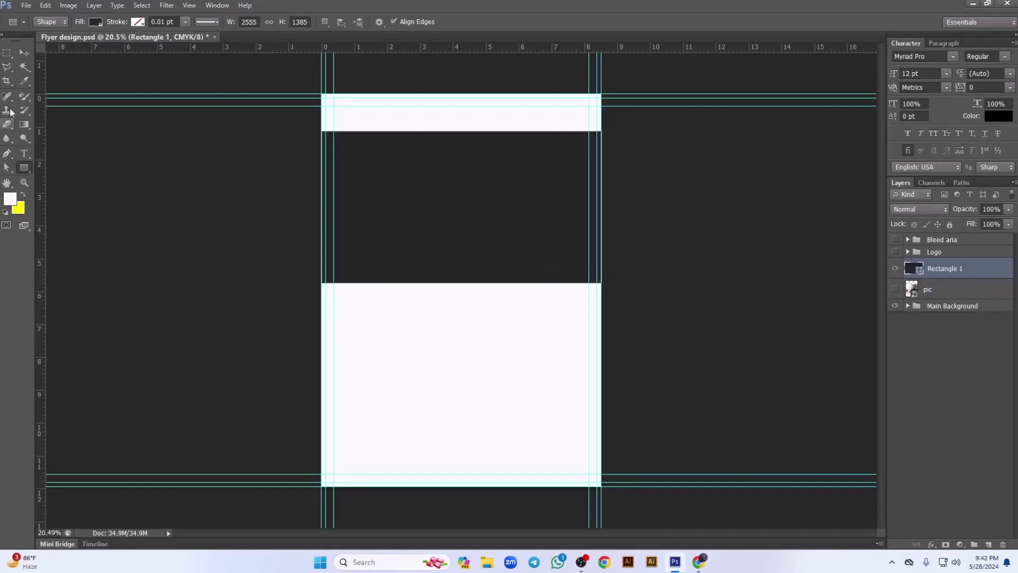
click(24, 52)
Show the pic layer again and move it above Rectangle 1.
scroll(493, 263, up, 3)
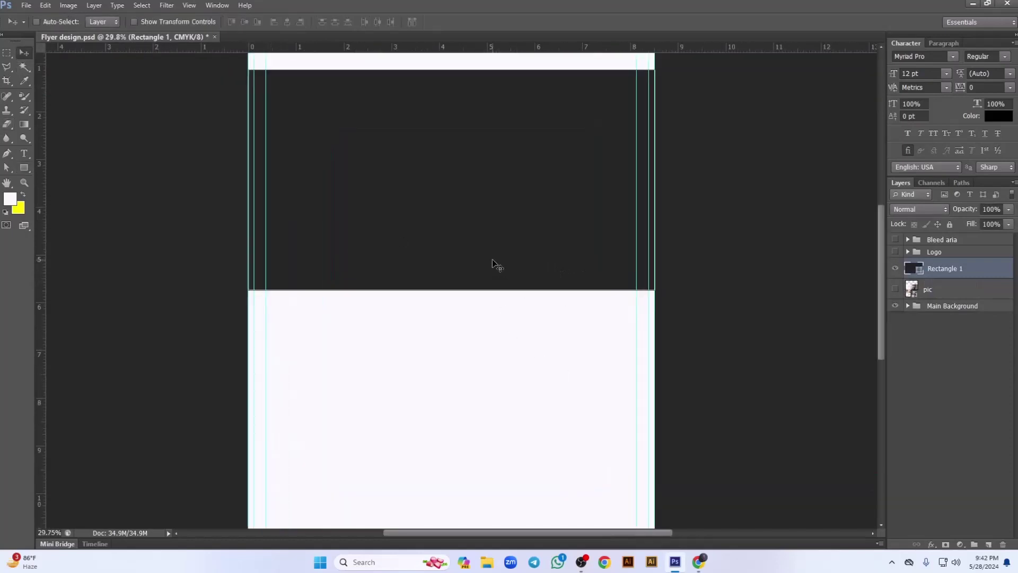
drag(496, 262, 477, 108)
scroll(461, 350, down, 3)
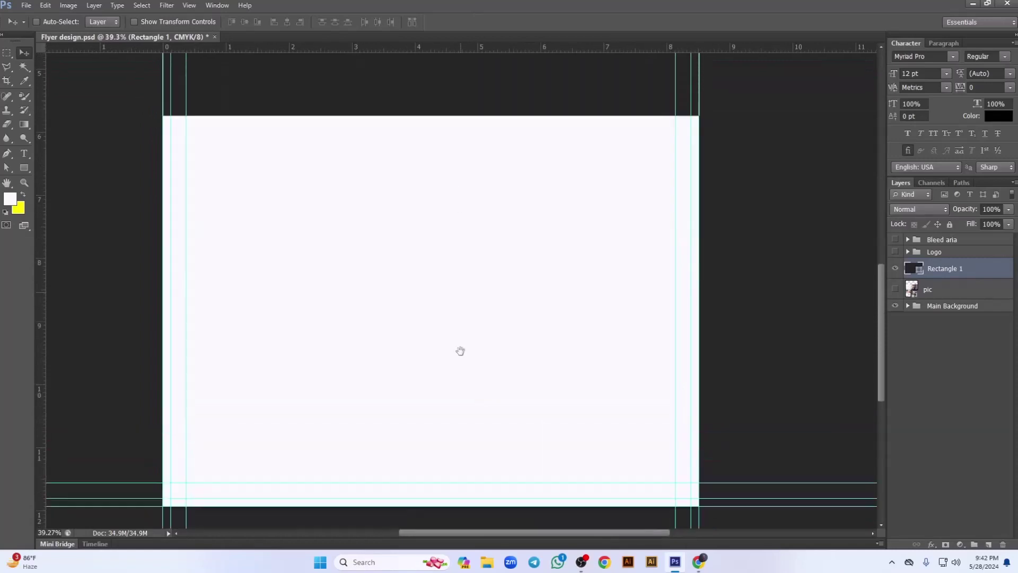
scroll(450, 277, up, 5)
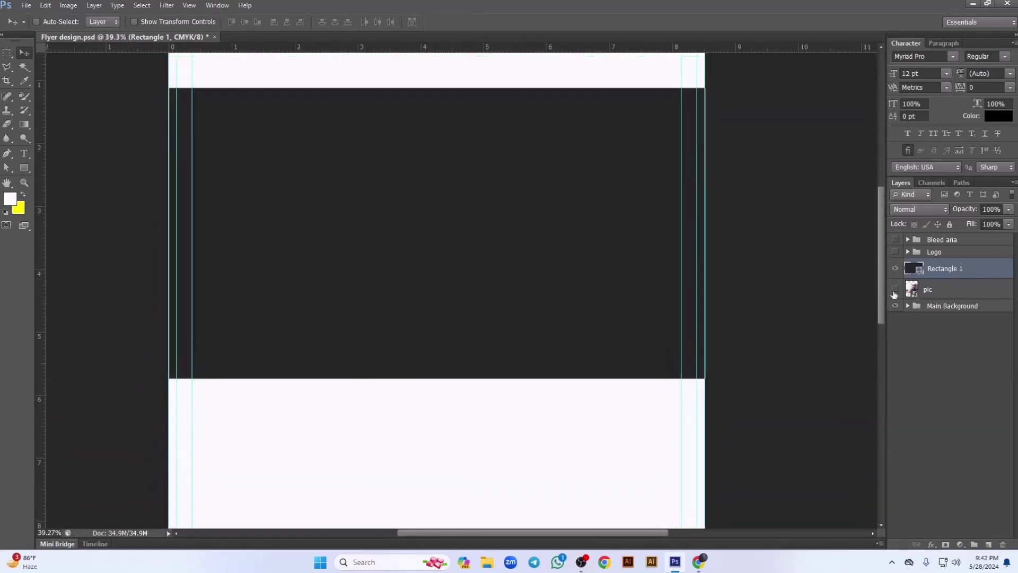
click(895, 289)
click(931, 291)
drag(943, 291, 947, 265)
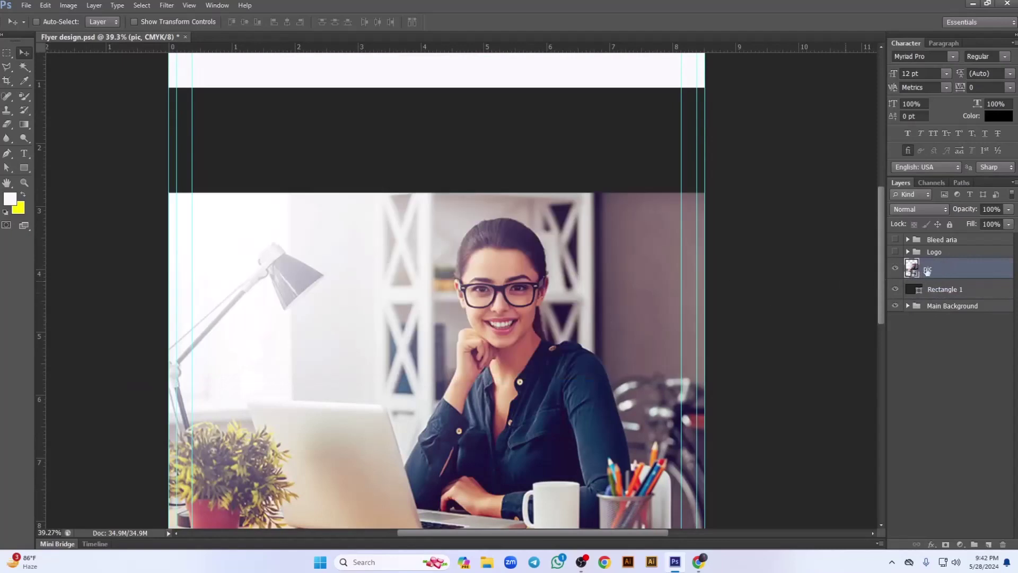
Clip the photo to Rectangle 1 and shift it up to fill the banner.
right_click(983, 268)
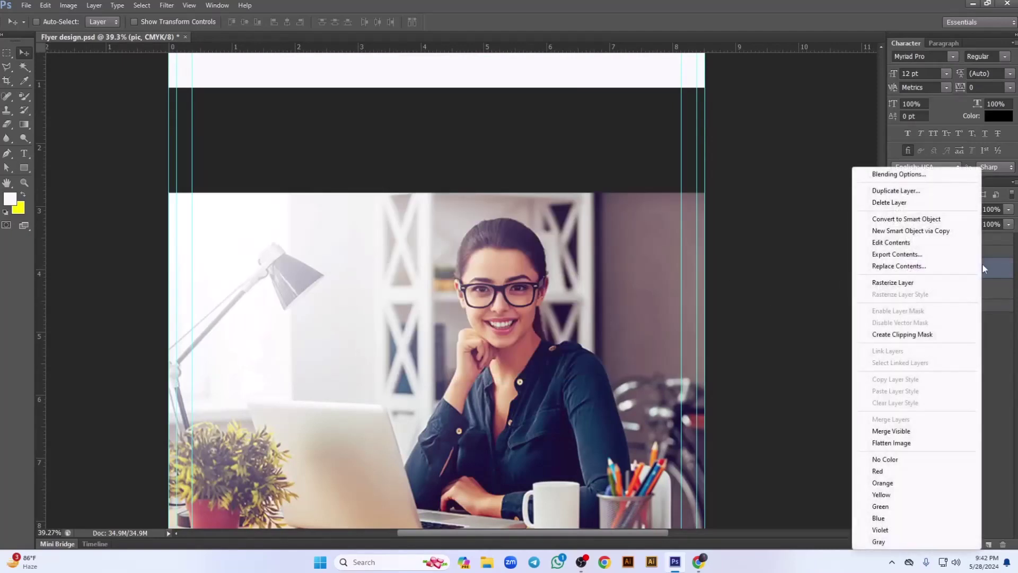
click(895, 335)
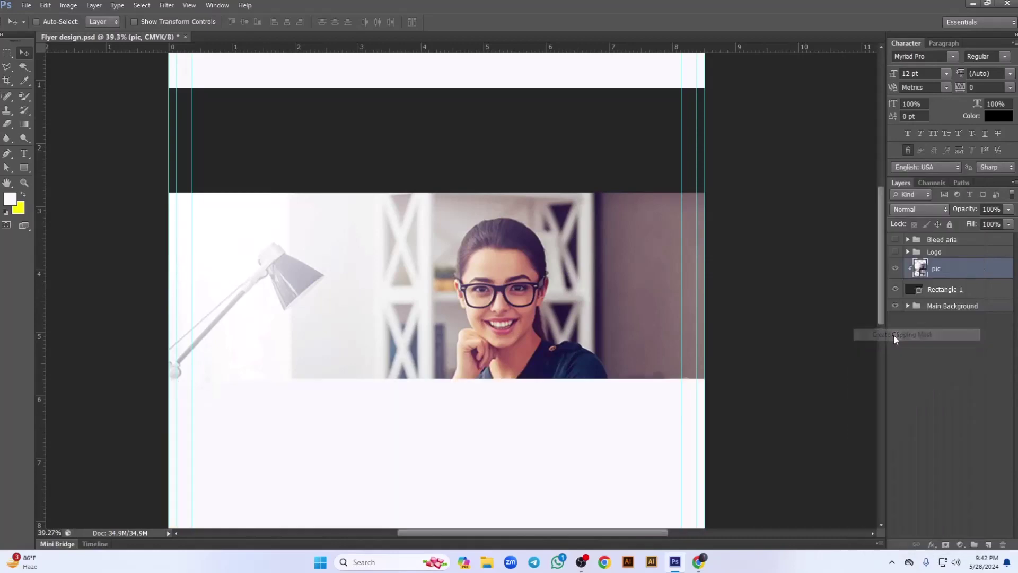
drag(496, 374, 497, 260)
click(986, 288)
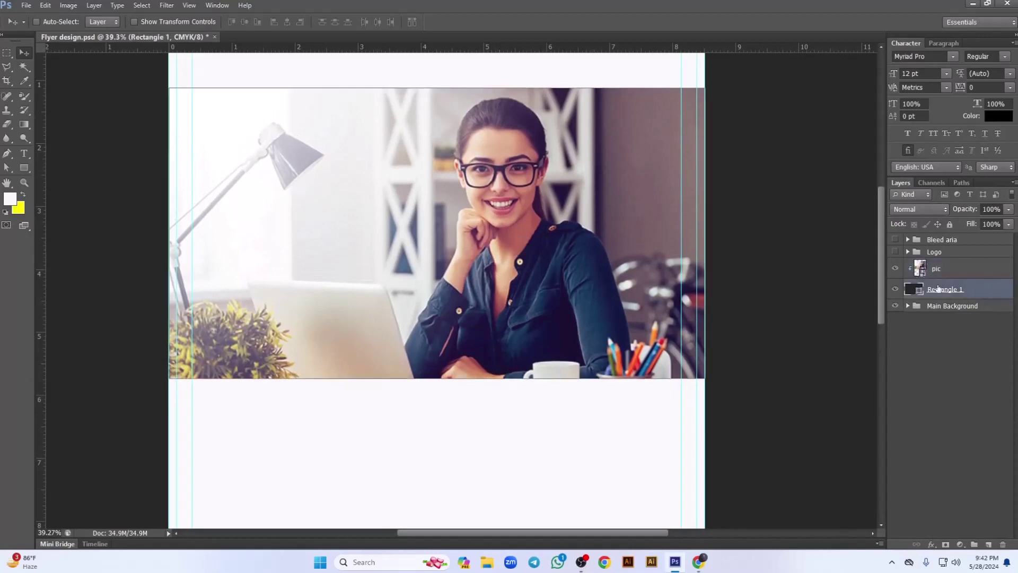
Shorten the banner rectangle from its bottom edge to 93.21% height.
key(ctrl+t)
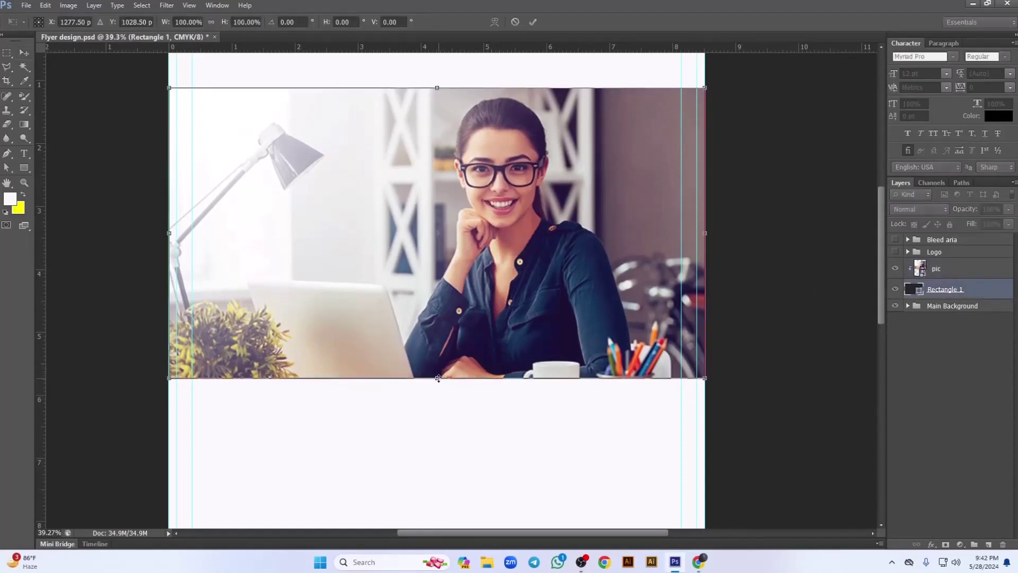
drag(438, 378, 438, 358)
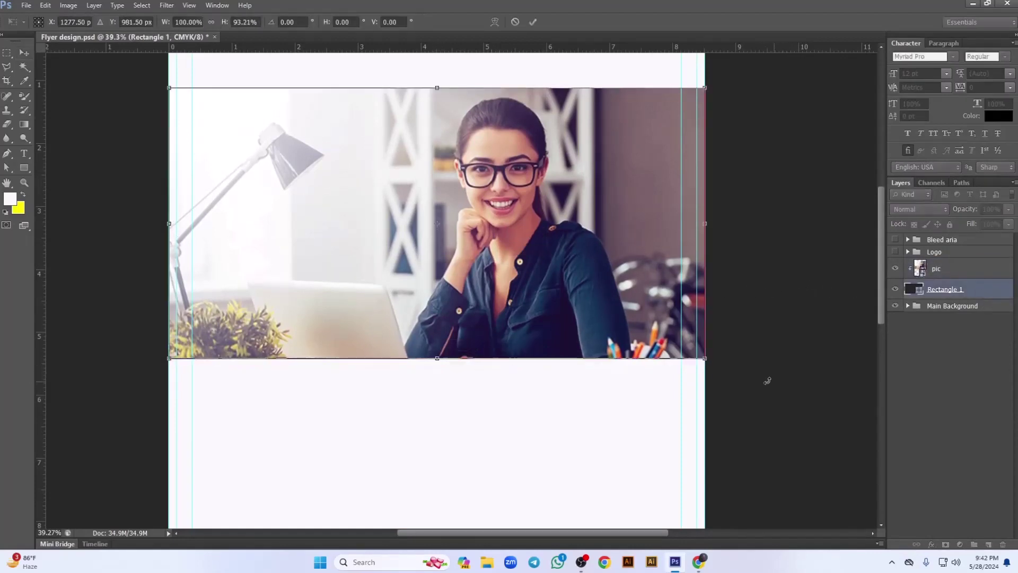
key(Return)
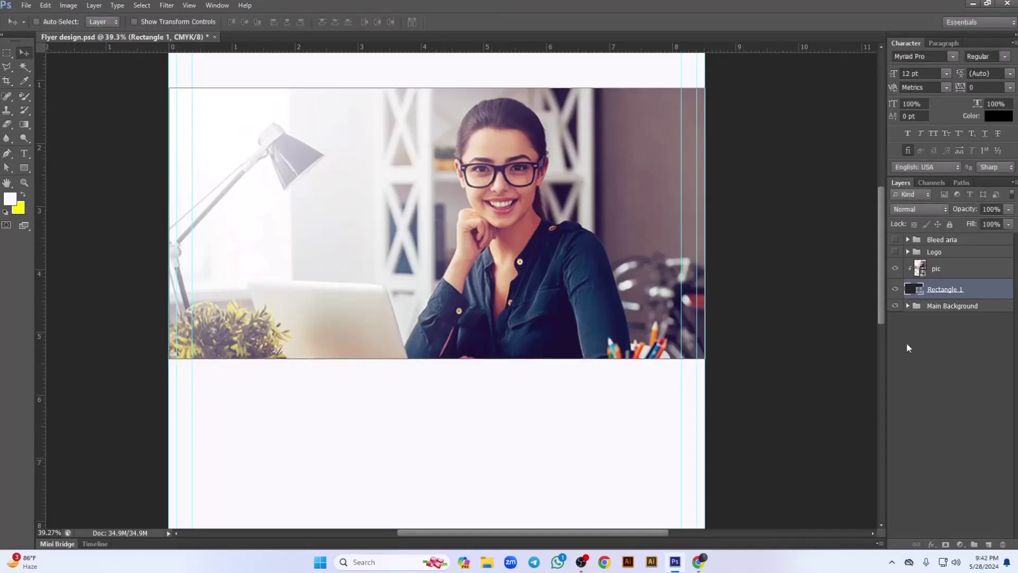
Group pic and Rectangle 1 into a group named Image.
shift+click(976, 271)
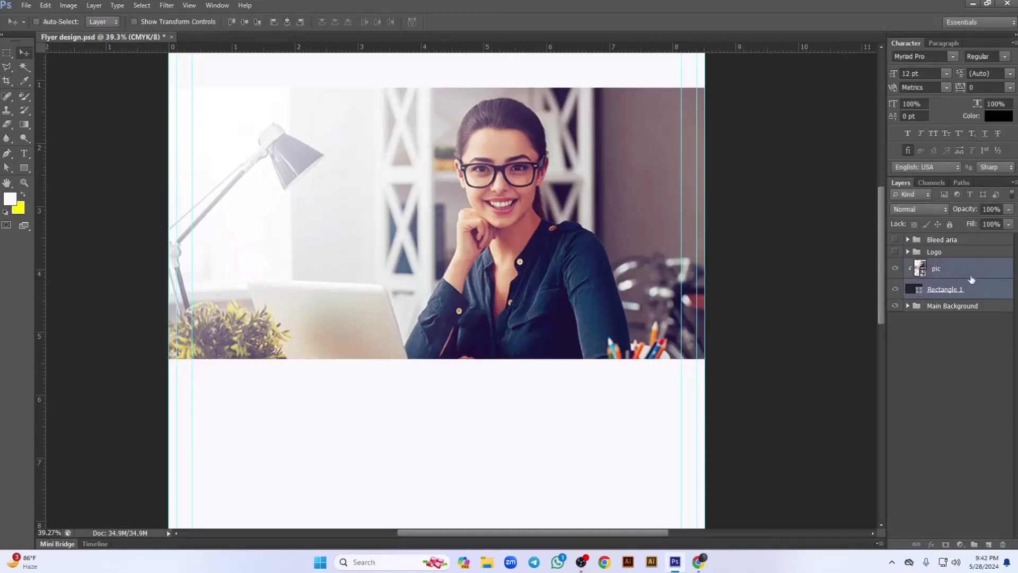
key(ctrl+g)
double_click(940, 265)
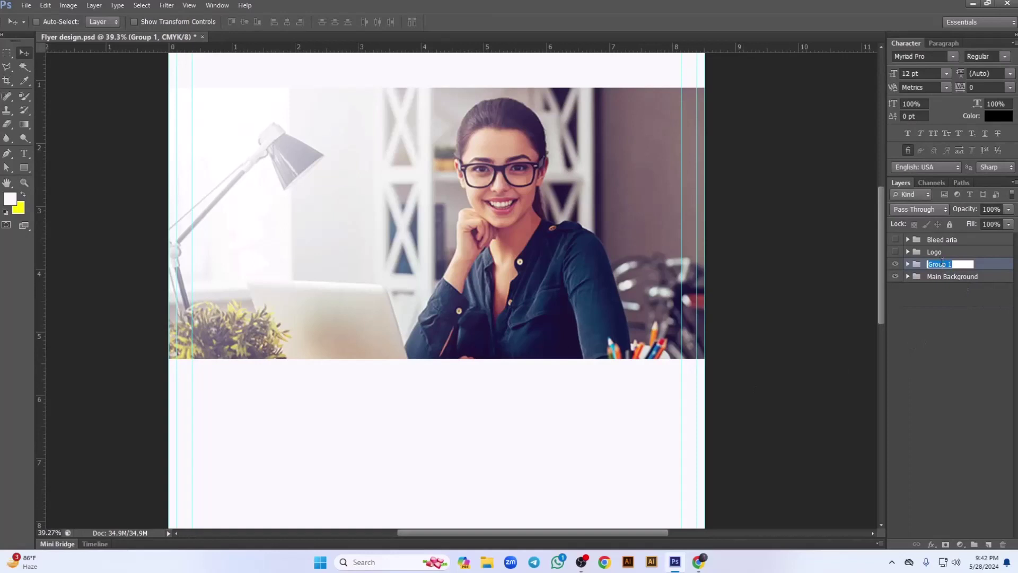
text(Image)
key(Return)
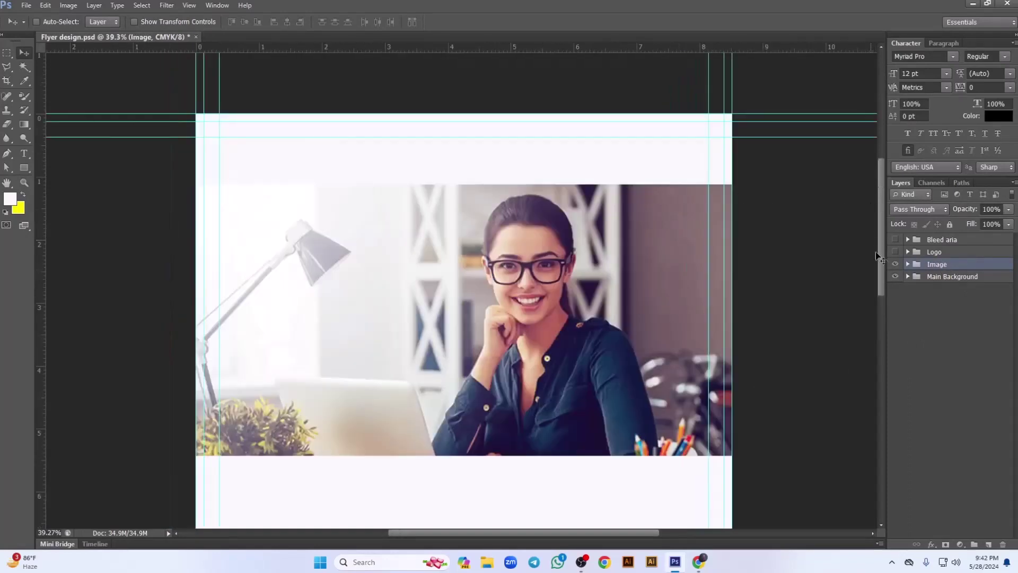
Show the Logo group again and move the logo into the page's top-left corner.
click(894, 253)
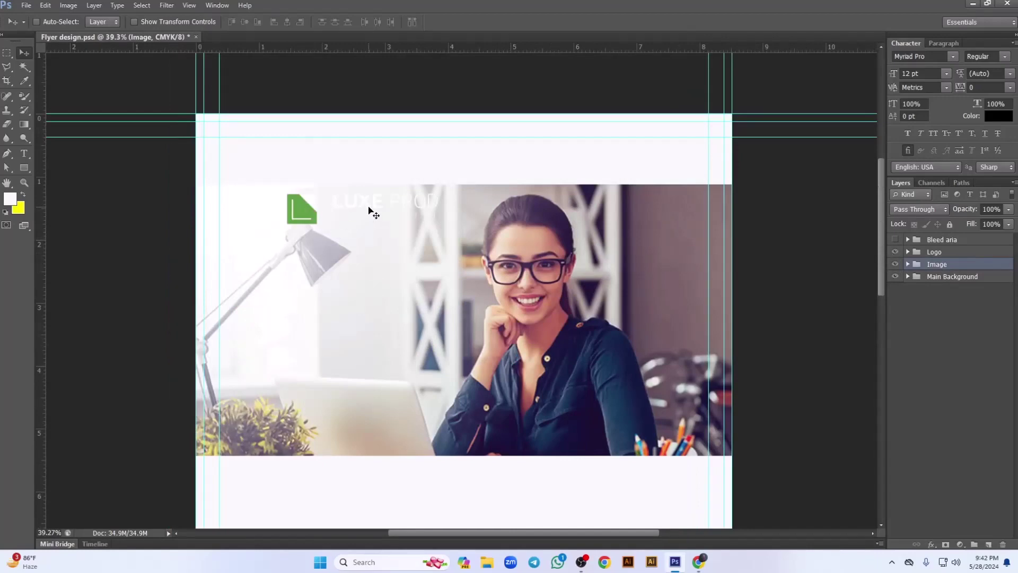
drag(368, 211, 324, 169)
key(ctrl+z)
click(949, 252)
drag(311, 210, 244, 154)
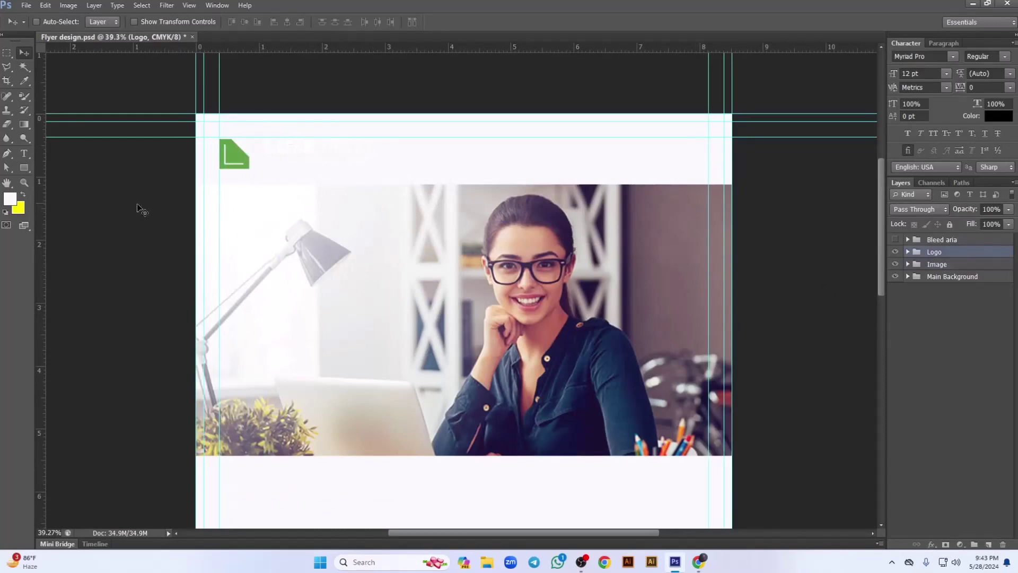
Add a vertical guide near the page centre at about 4.258 in.
drag(42, 190, 462, 238)
drag(459, 238, 466, 238)
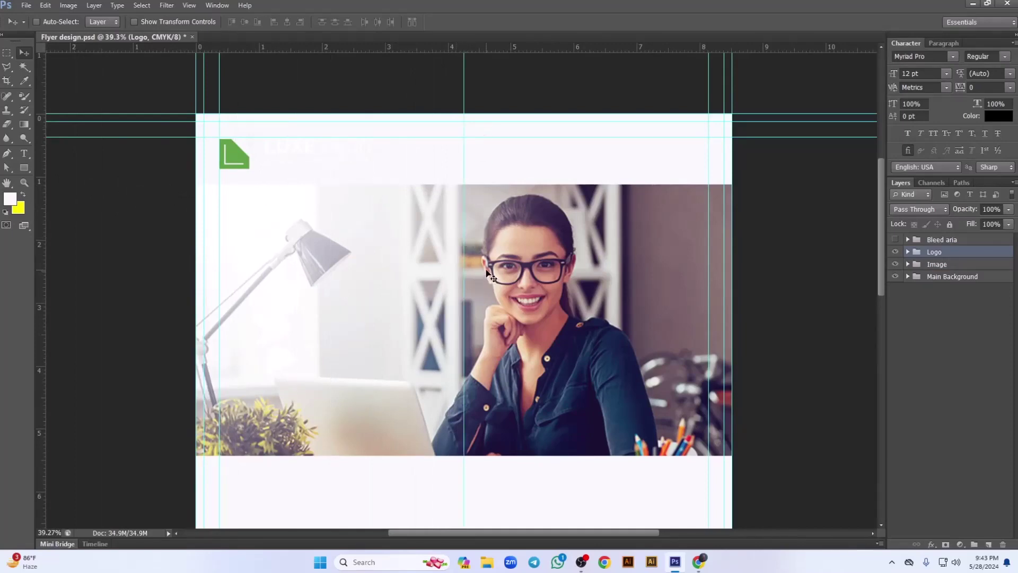
click(25, 167)
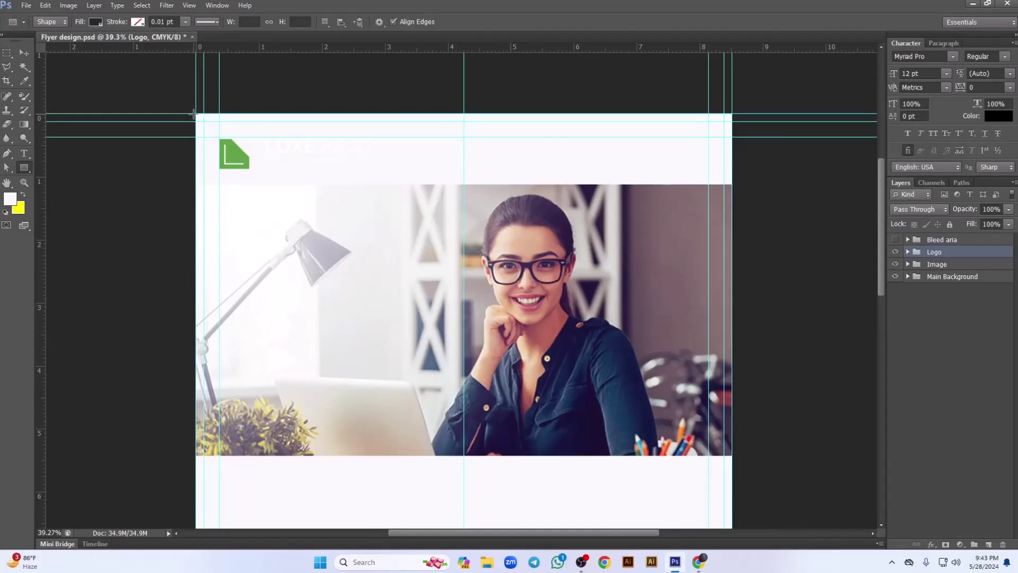
Draw a black Rectangle 2 (1278 × 1624 px) over the page's left half, top to banner bottom.
drag(196, 113, 461, 454)
click(95, 22)
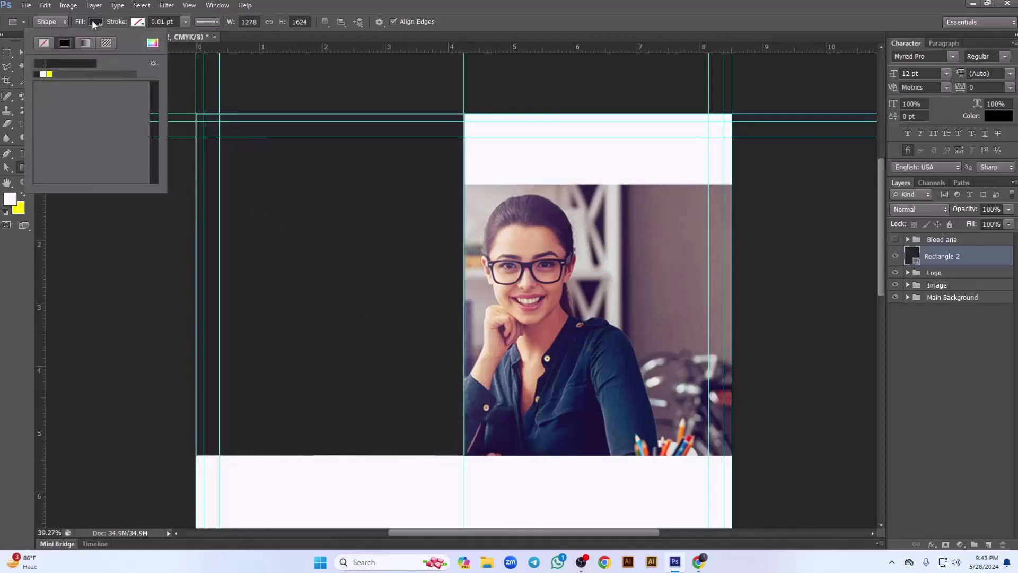
click(126, 87)
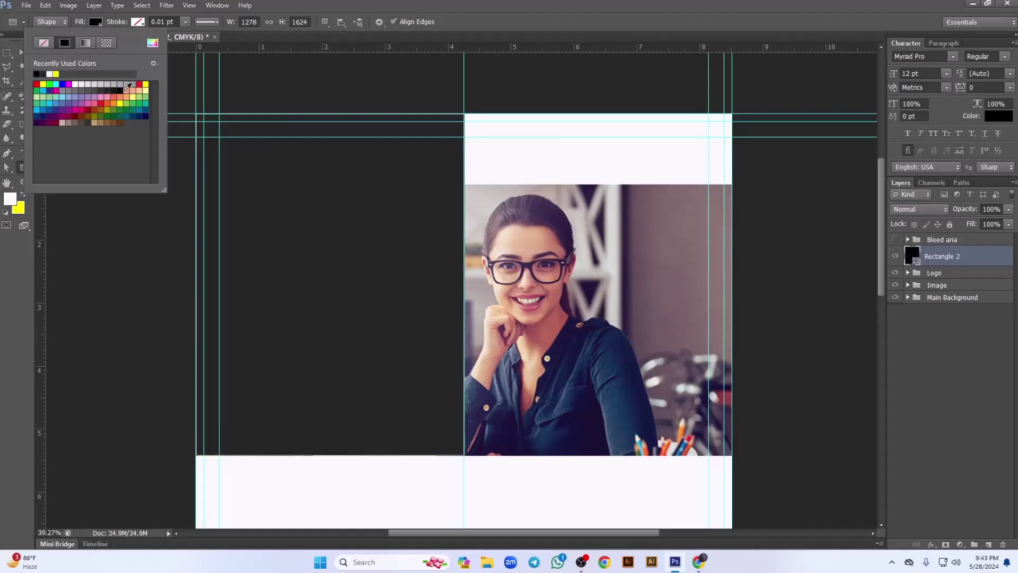
key(Return)
click(23, 54)
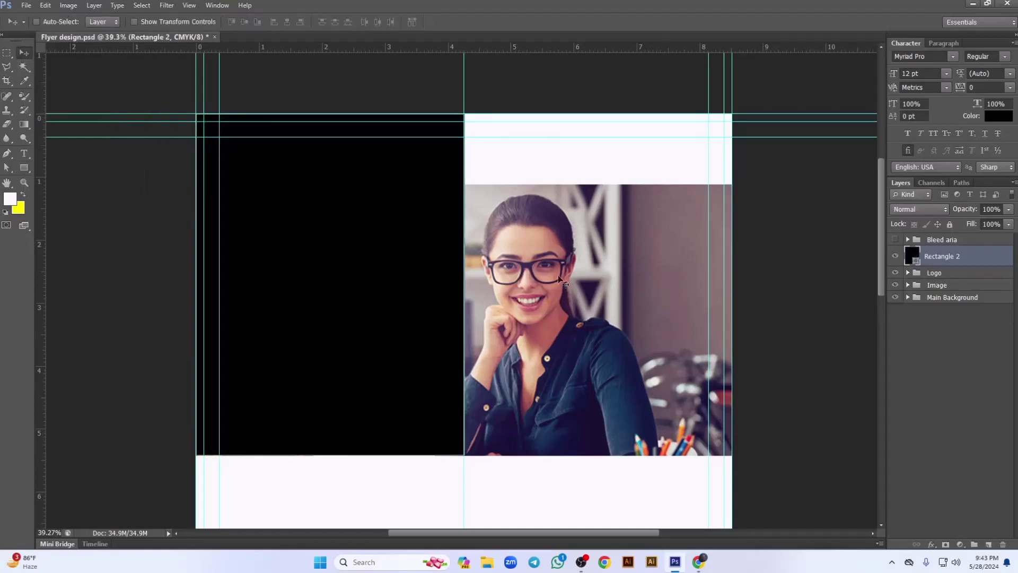
click(1009, 209)
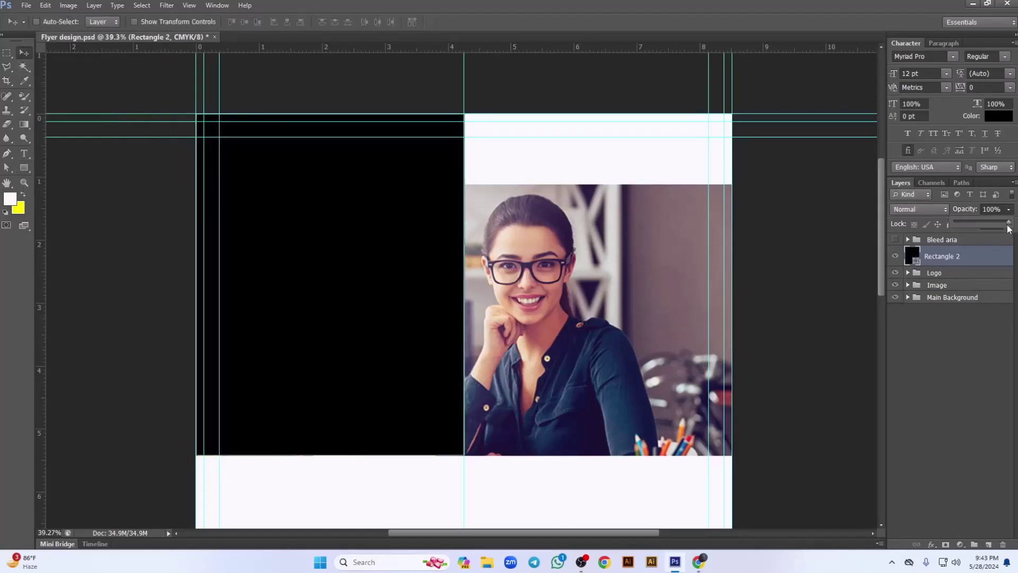
Set Rectangle 2 to 70% opacity with Hard Light blending.
drag(1008, 223, 991, 224)
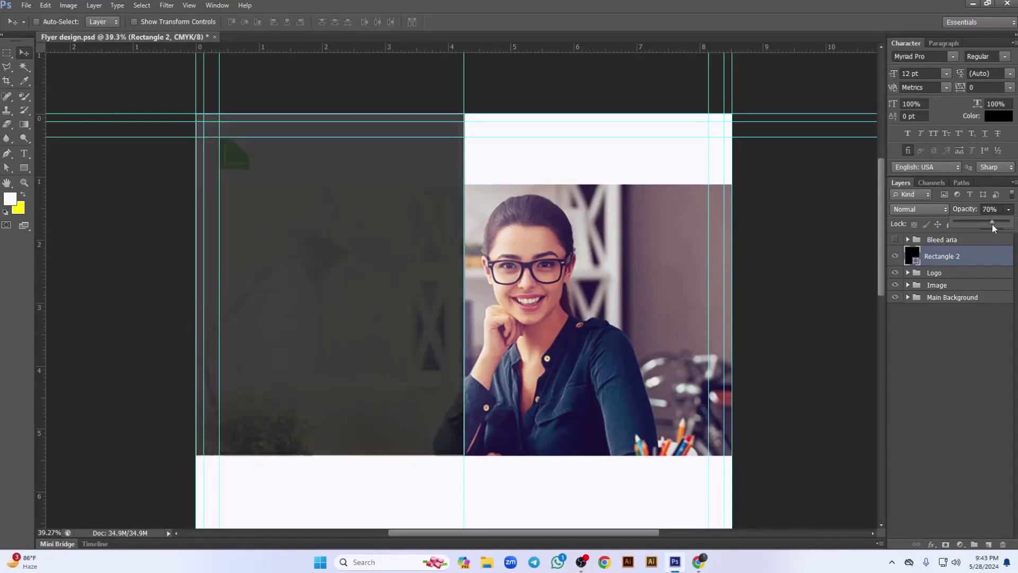
click(961, 258)
click(926, 209)
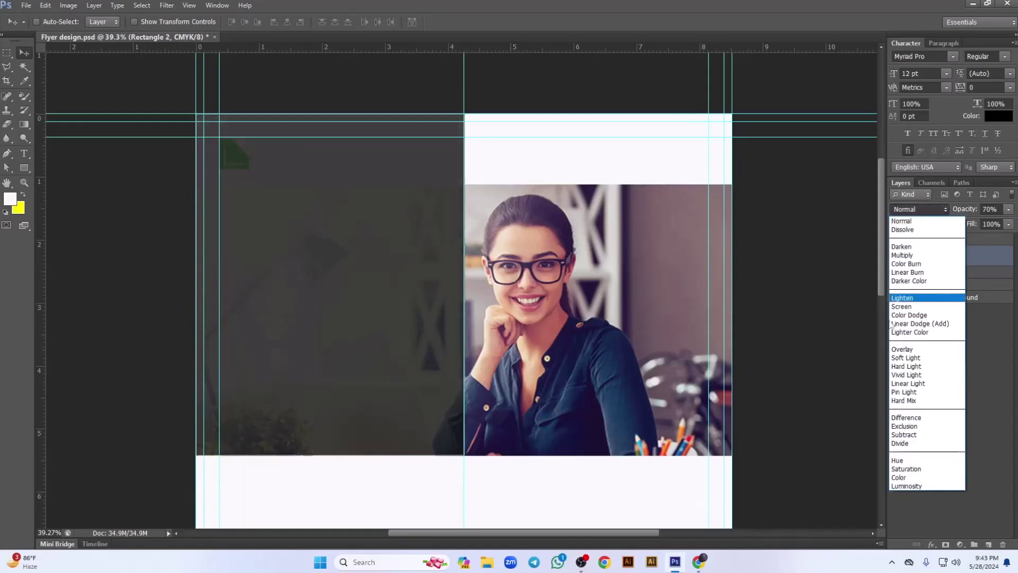
click(906, 366)
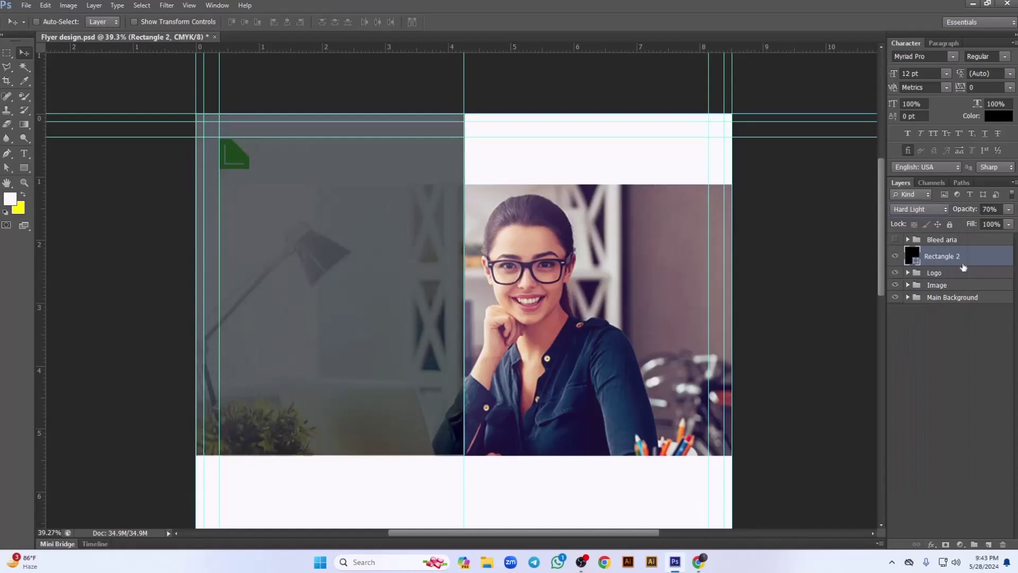
Move Rectangle 2 beneath the Logo group and nudge the LUXE PROD logo slightly down.
drag(958, 258, 956, 280)
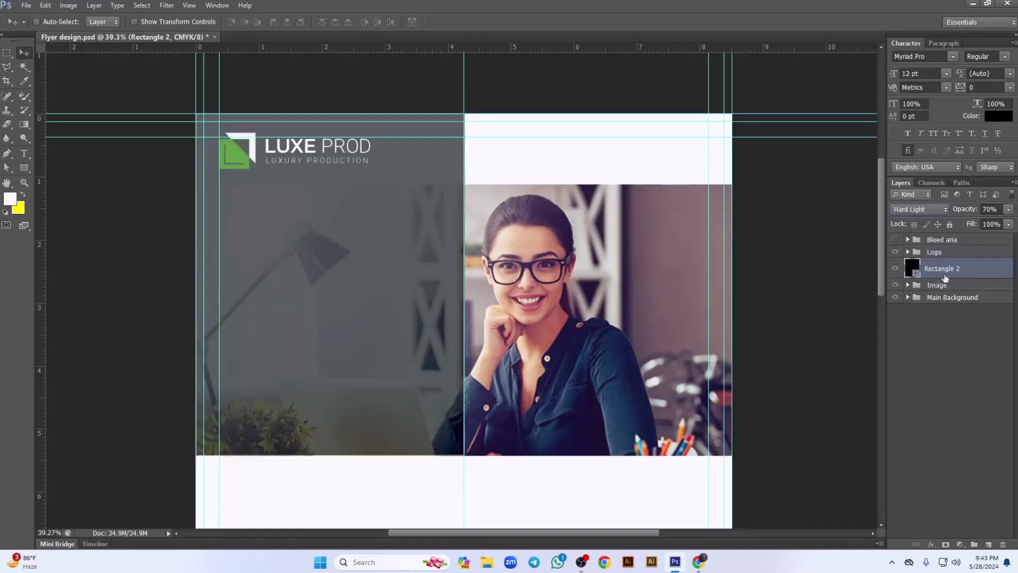
click(934, 251)
drag(292, 155, 291, 160)
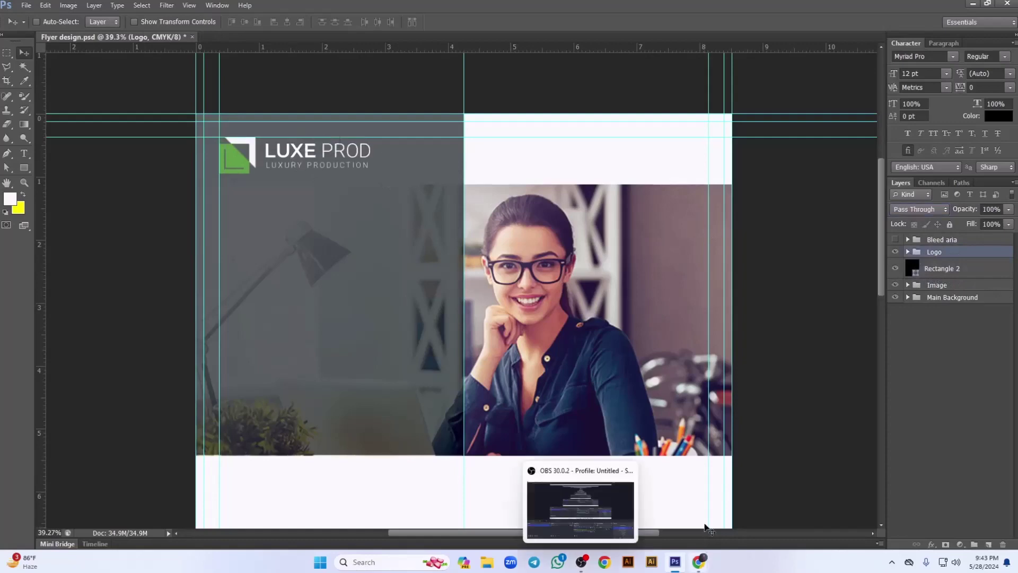
mouse_move(699, 560)
click(681, 534)
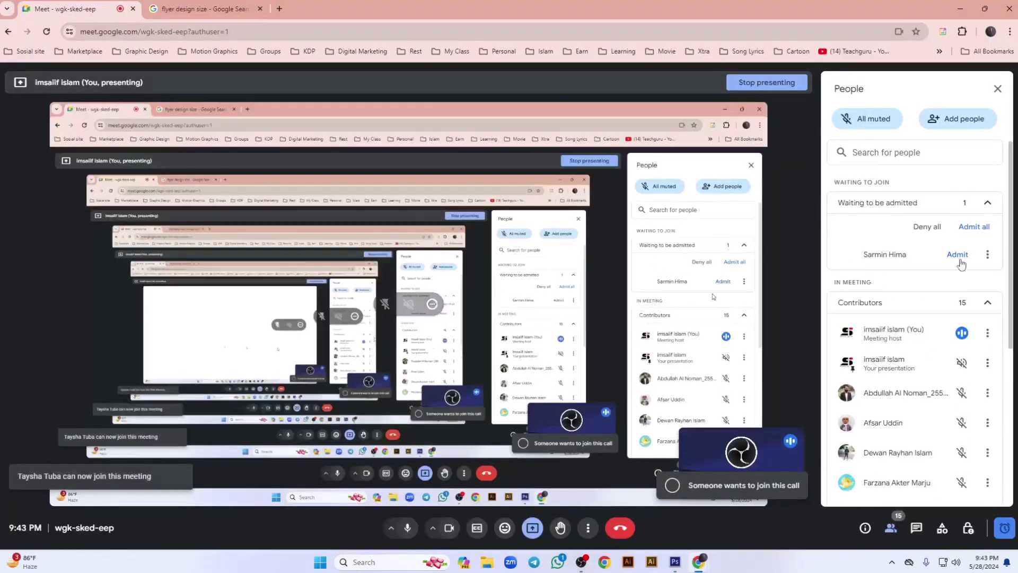
click(961, 8)
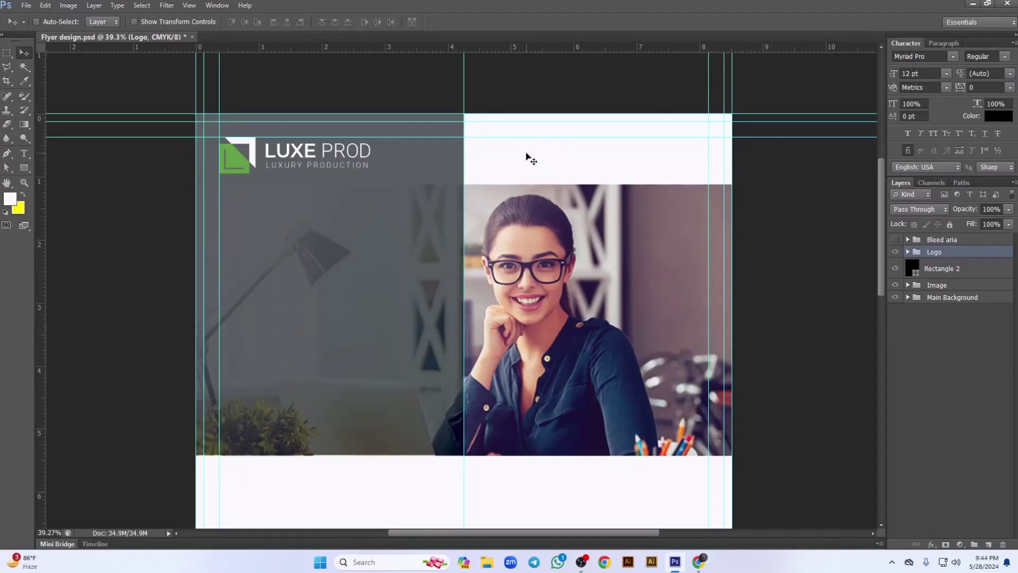
Add a text line in the white header containing the first phone number.
click(28, 154)
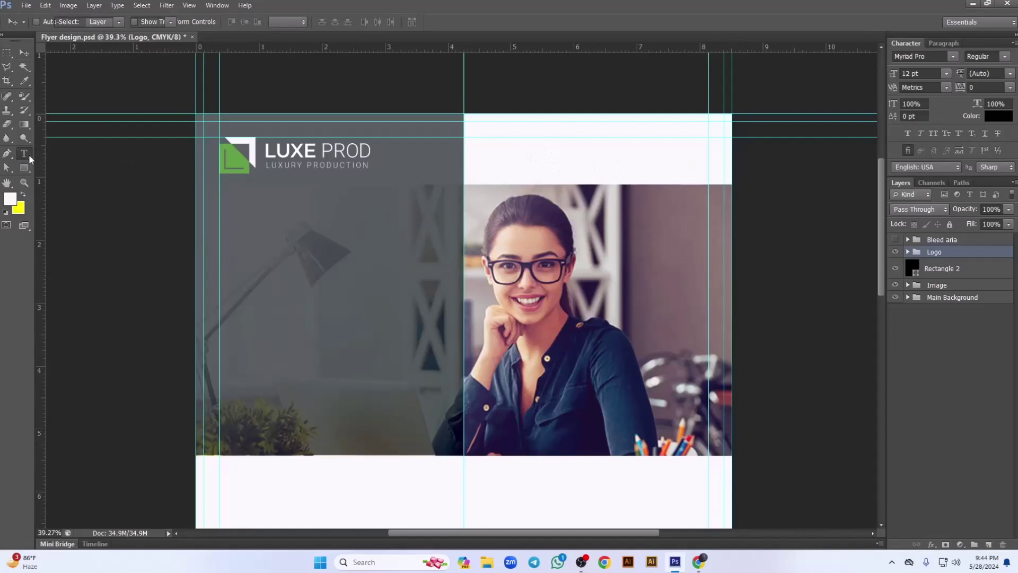
click(530, 154)
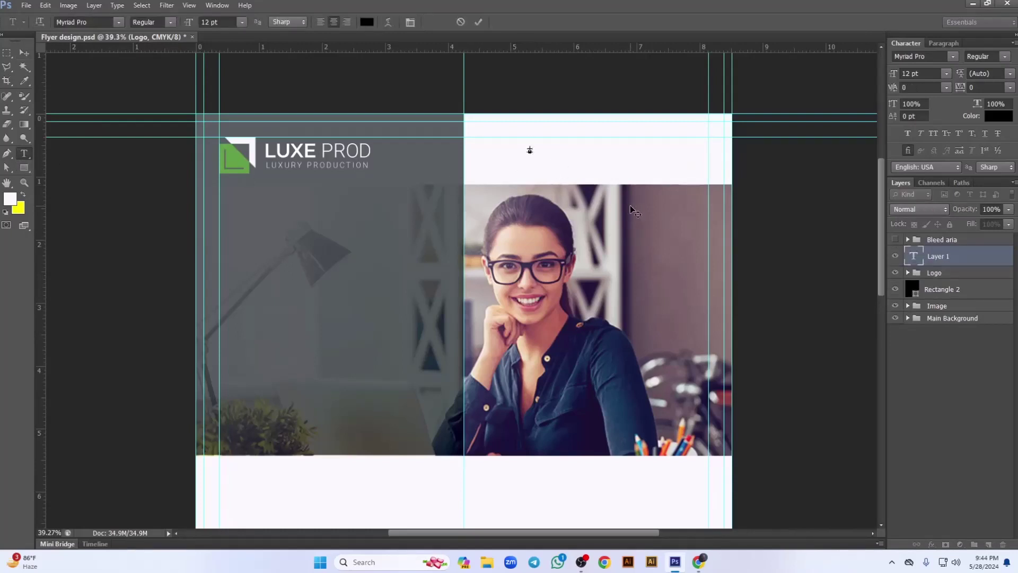
text(+880123 456 6789)
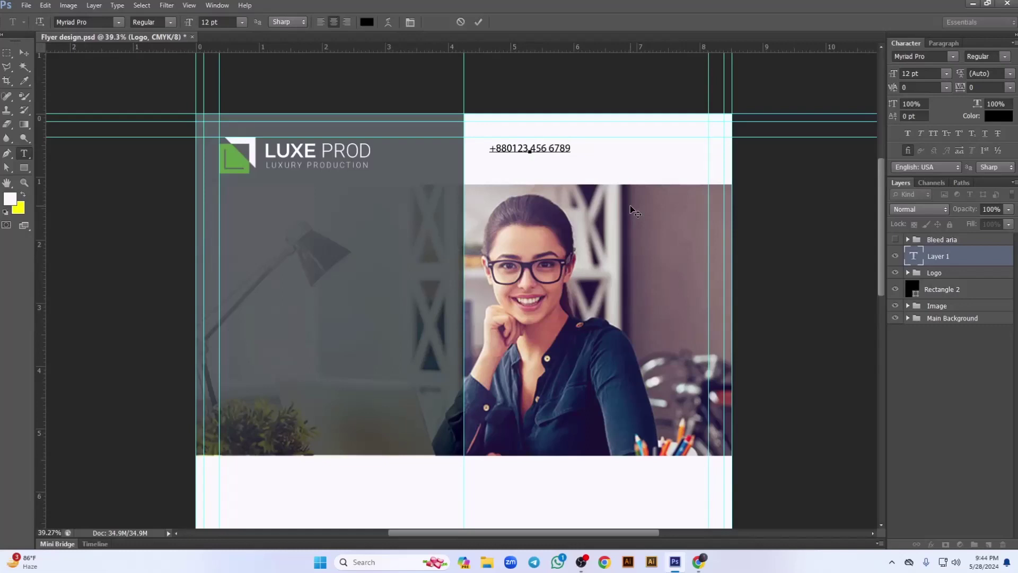
key(BackSpace)
key(Left)
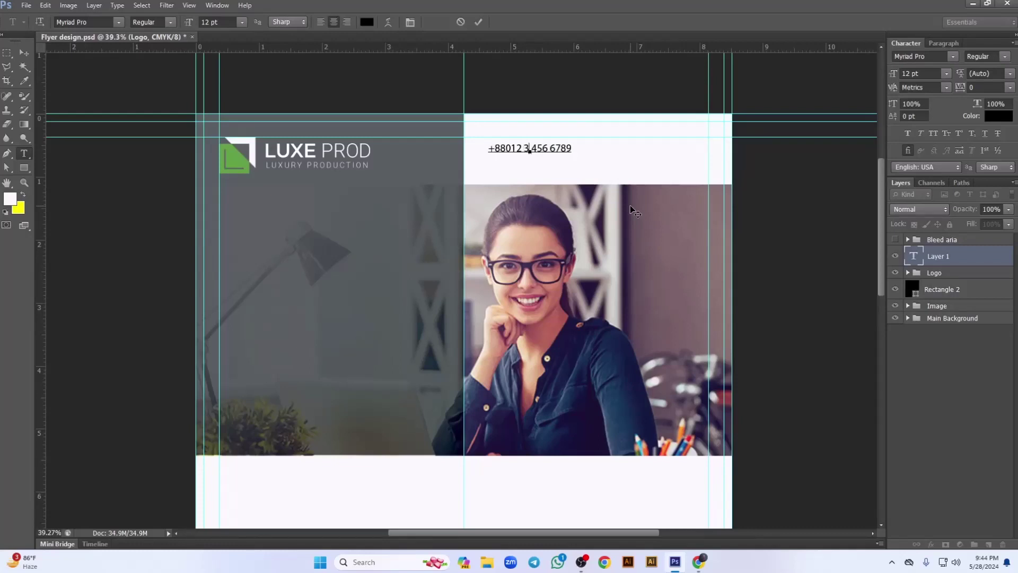
key(Right)
key(Right)
key(Right)
key(Right)
key(Right)
key(Right)
key(Right)
key(Right)
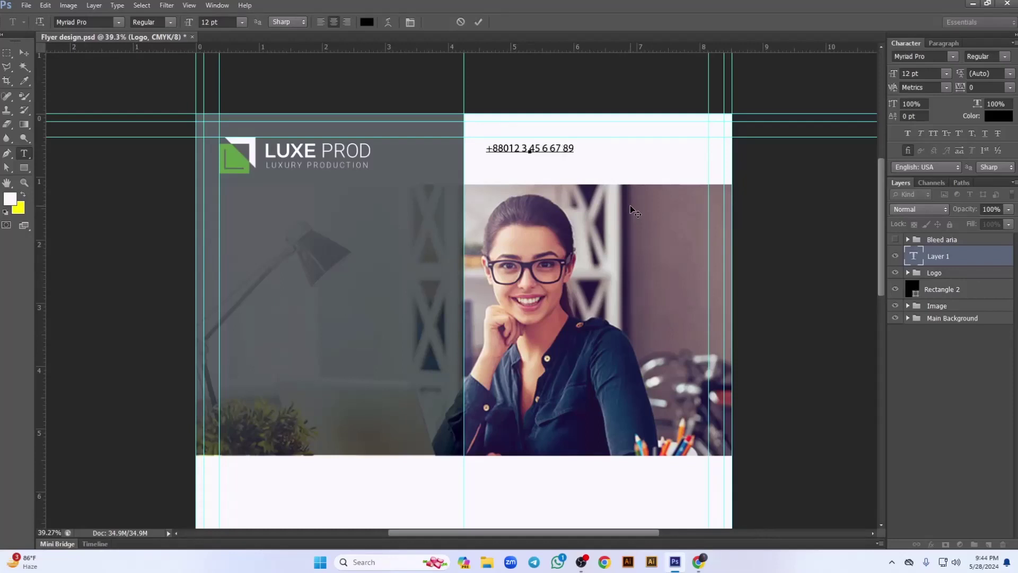
Add a second phone-number line and fix the spacing in the first number.
key(Return)
text(+88012 345)
click(527, 148)
key(BackSpace)
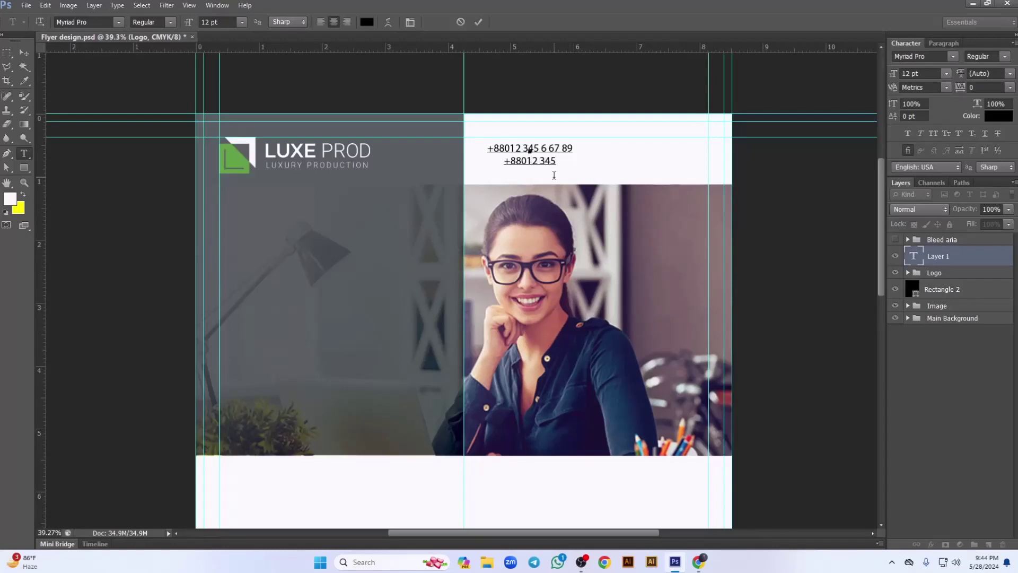
key(BackSpace)
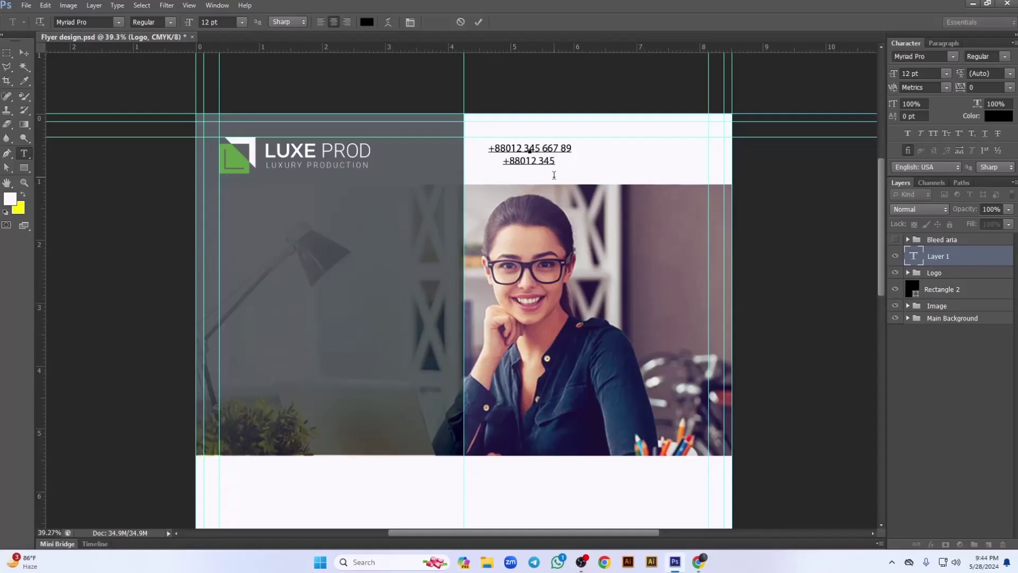
text(667 89)
key(ctrl+a)
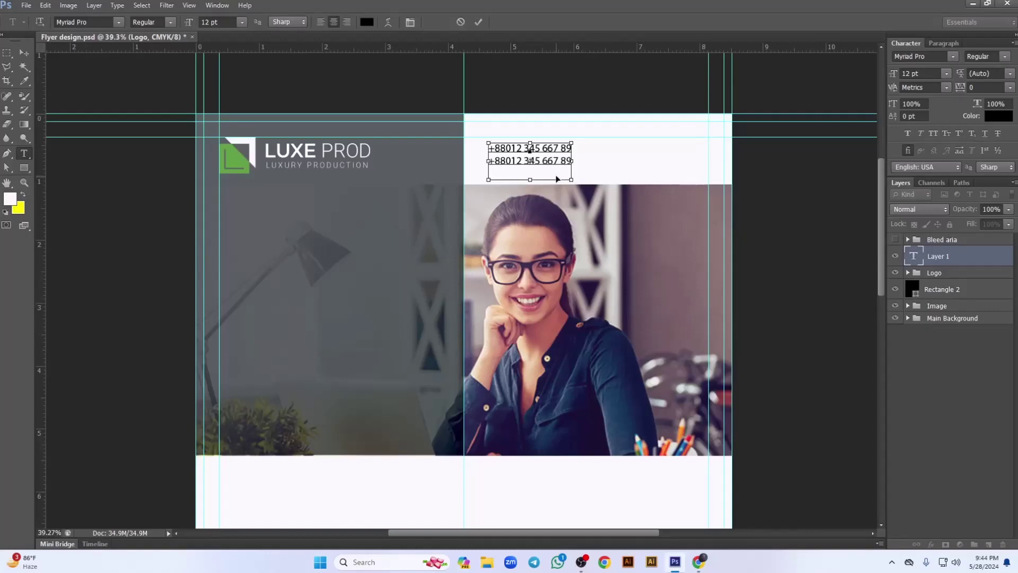
Set the phone-number text to Montserrat Medium, 13 pt.
click(947, 73)
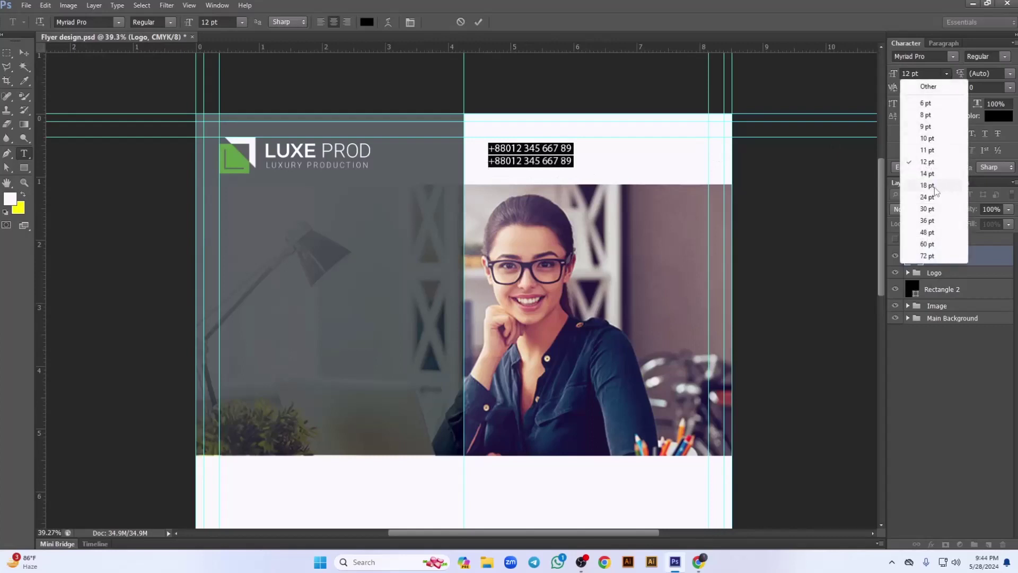
click(929, 73)
text(13)
key(Return)
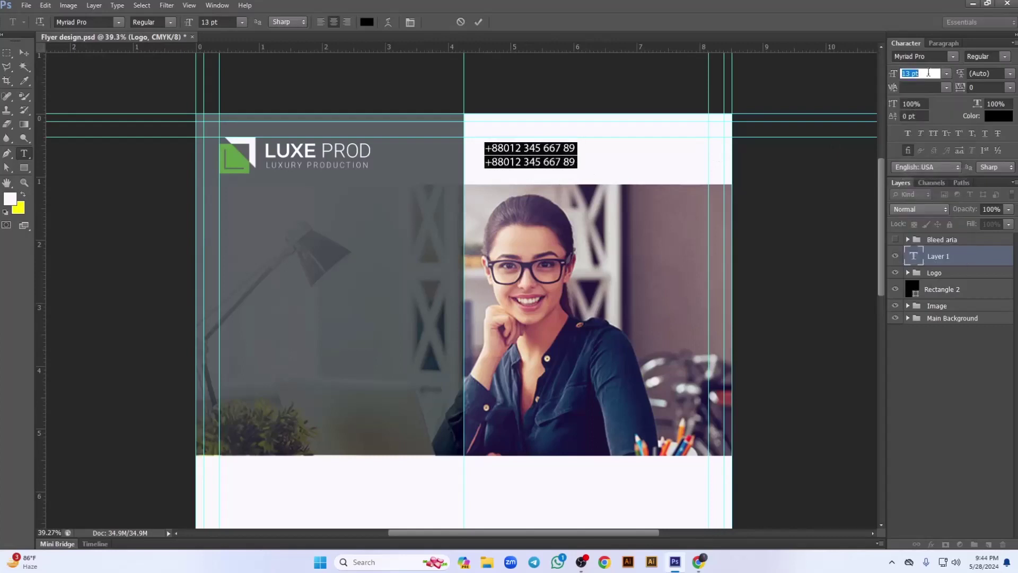
click(932, 57)
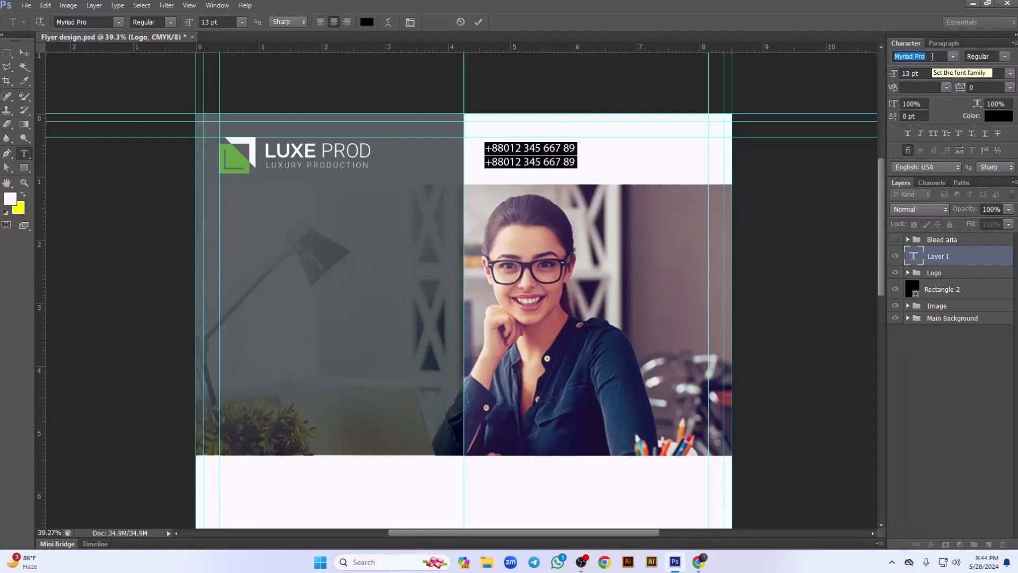
text(Mono)
text(tserrat (D...)
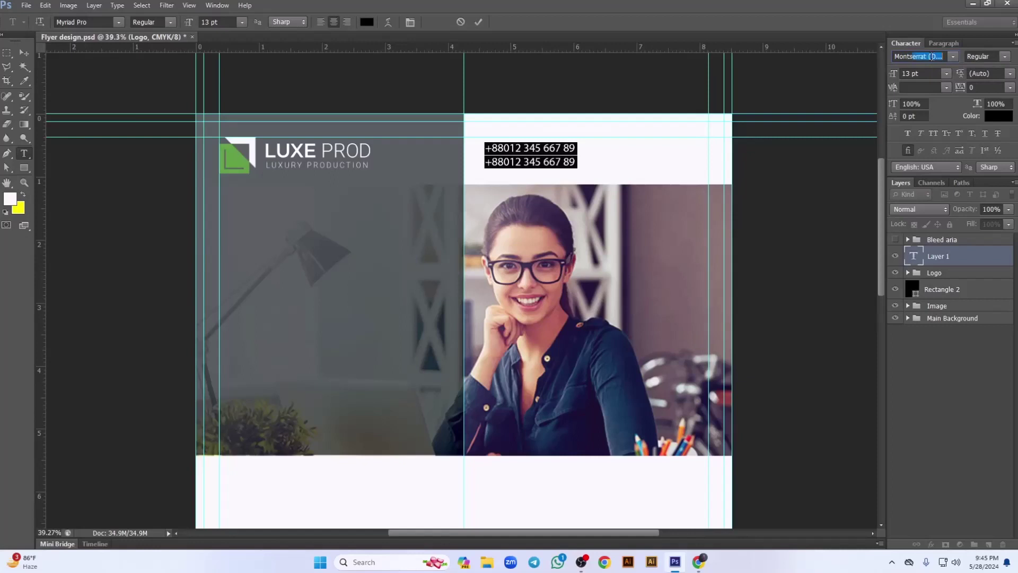
key(Return)
click(1004, 56)
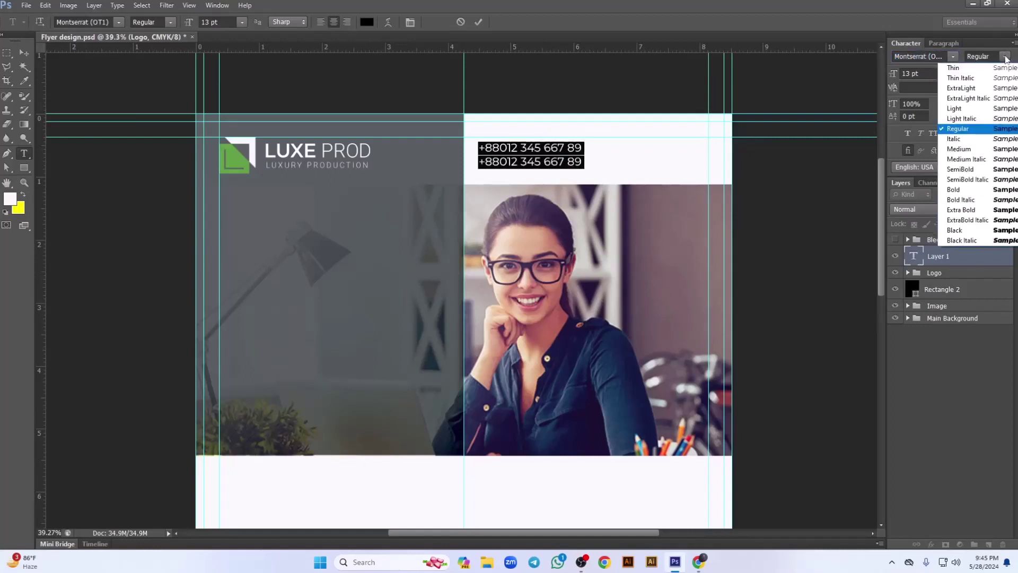
click(958, 148)
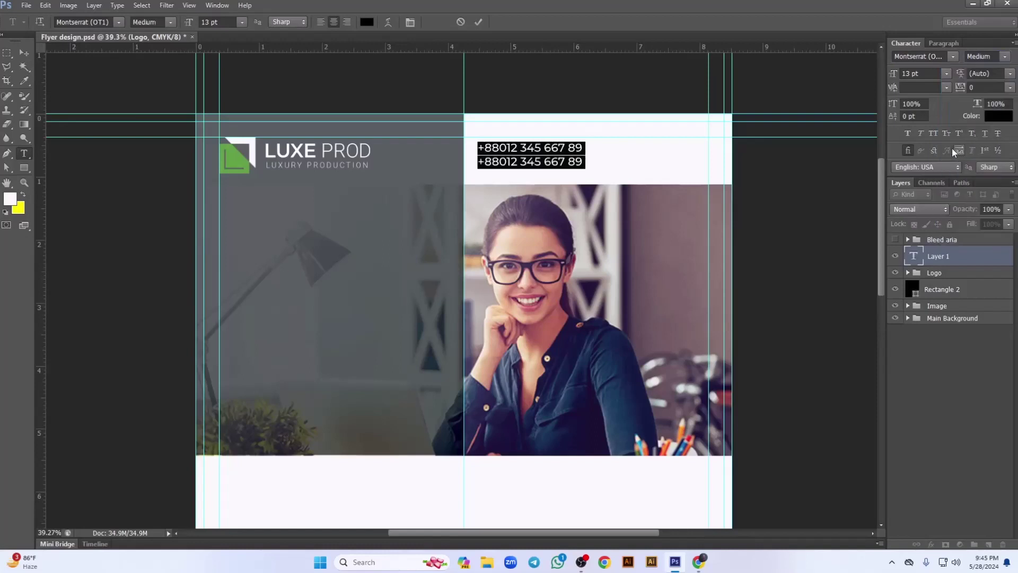
Move the phone numbers against the right margin of the white header.
click(24, 52)
drag(553, 173, 677, 176)
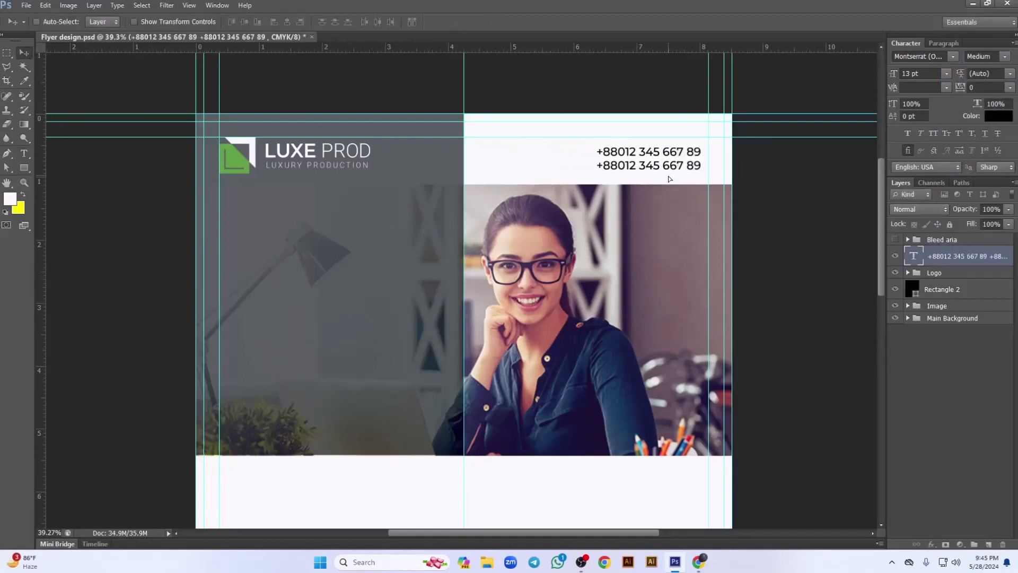
key(Right)
key(Right)
key(Right)
key(Right)
key(Right)
key(Right)
key(Right)
key(Right)
key(Right)
key(Right)
key(Right)
key(Right)
key(Right)
key(Right)
key(Right)
key(Right)
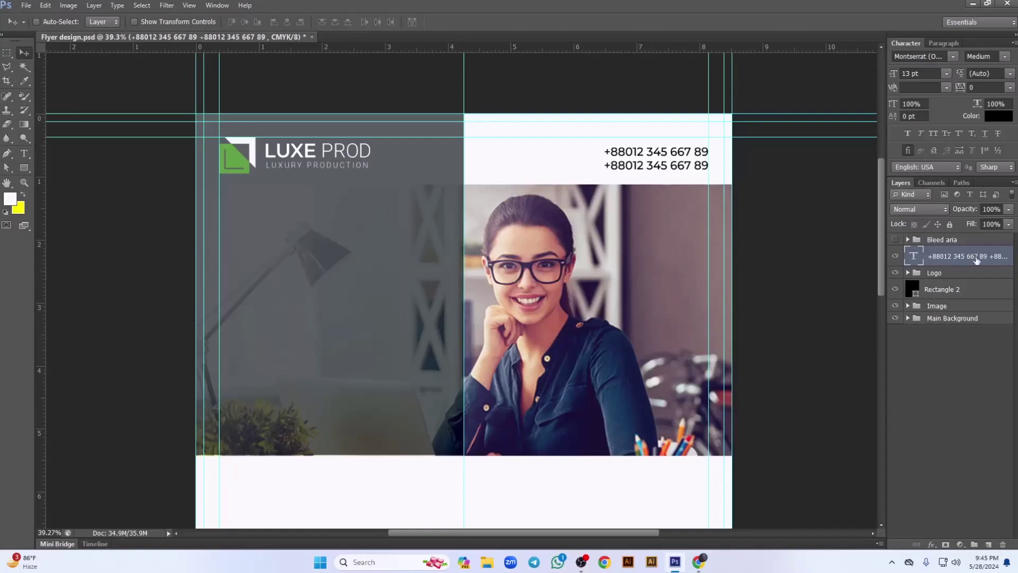
key(ctrl+g)
double_click(944, 253)
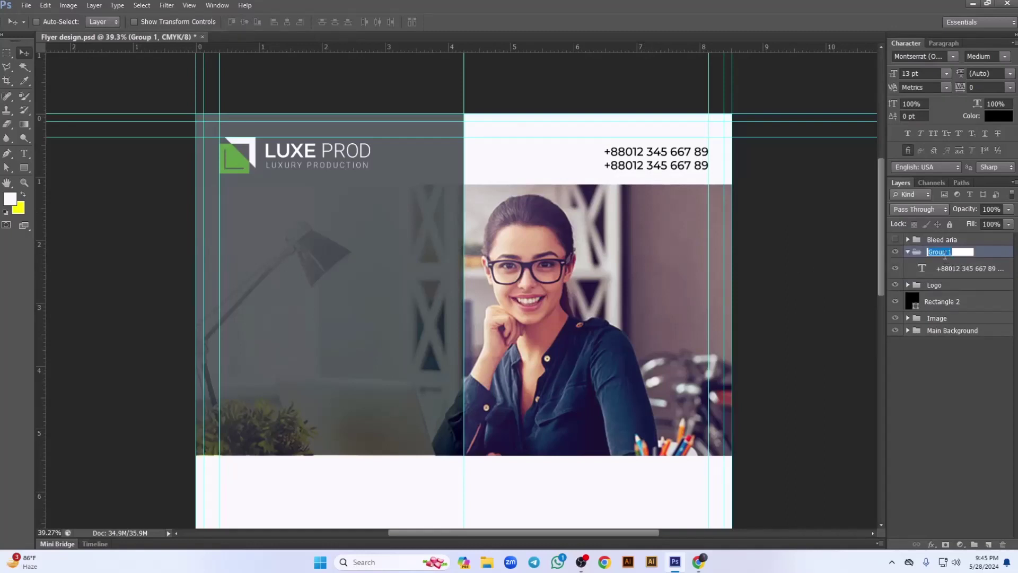
text(Top Info)
key(Return)
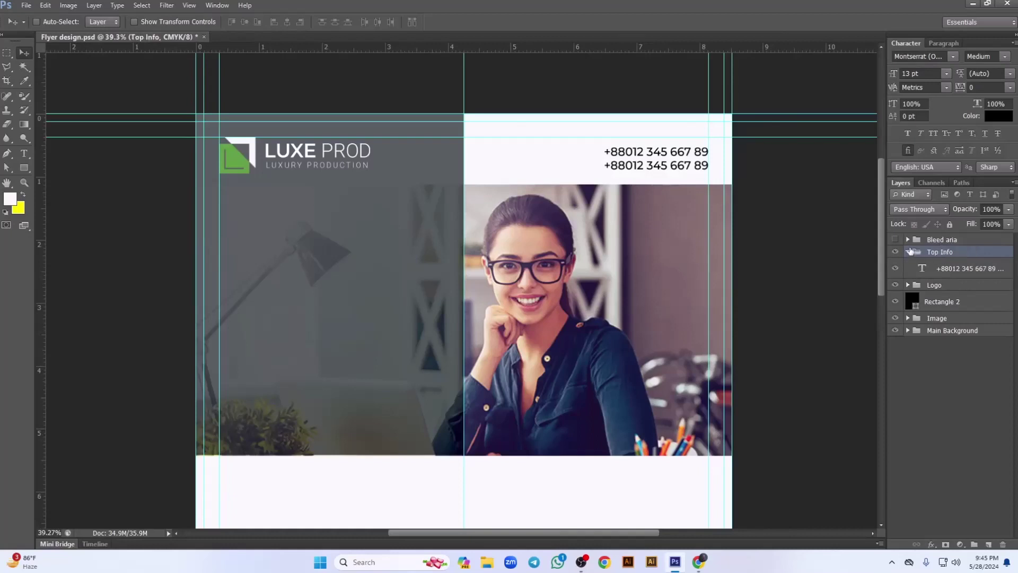
click(908, 251)
click(953, 265)
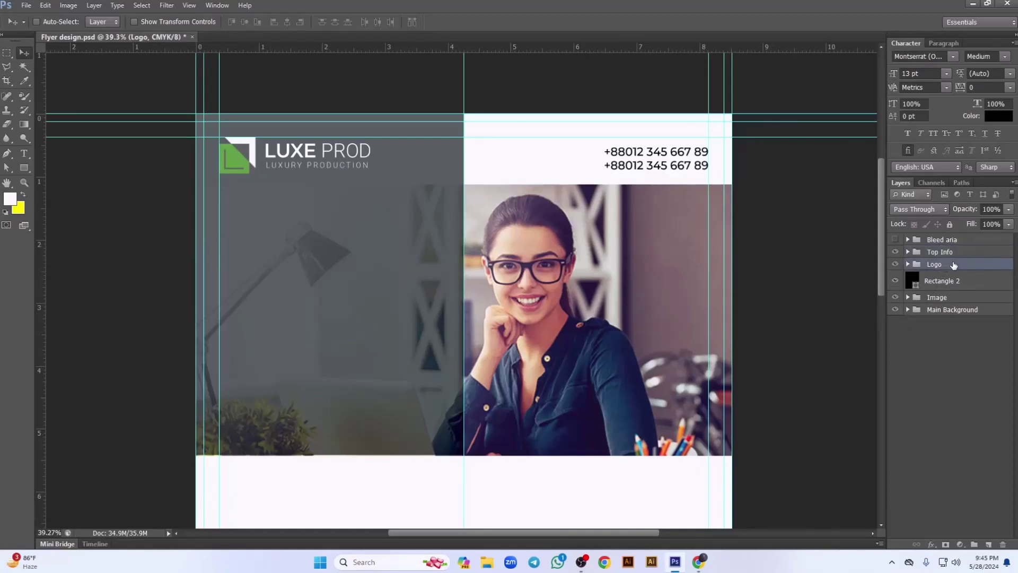
drag(953, 265, 952, 245)
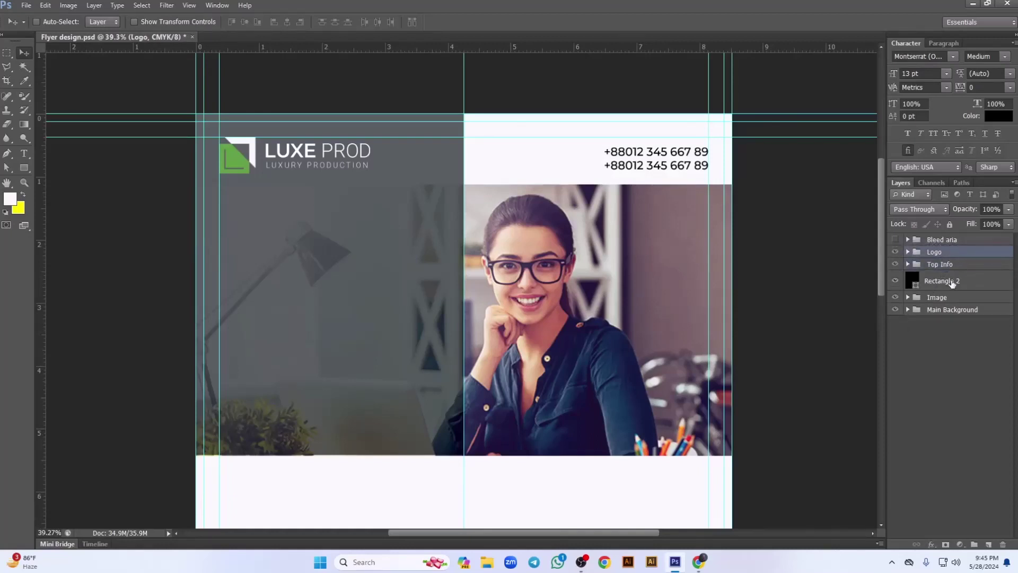
click(953, 282)
key(ctrl+g)
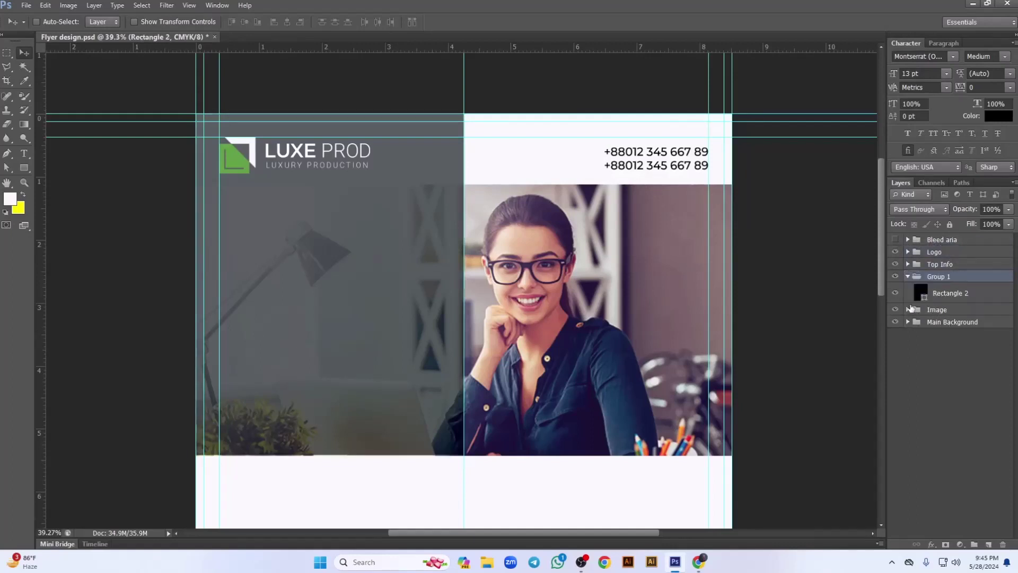
double_click(938, 276)
text(D)
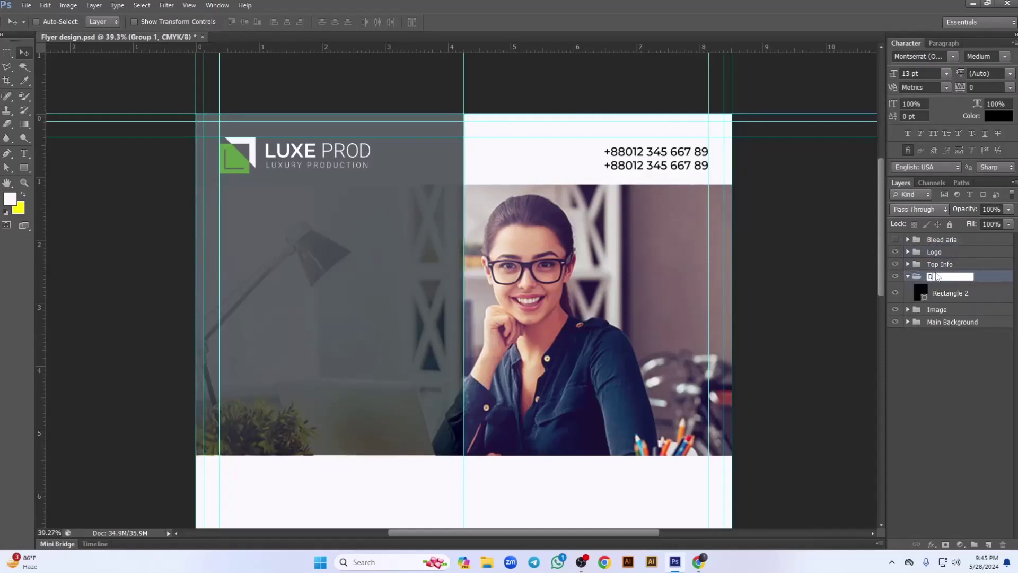
text(esign)
key(Return)
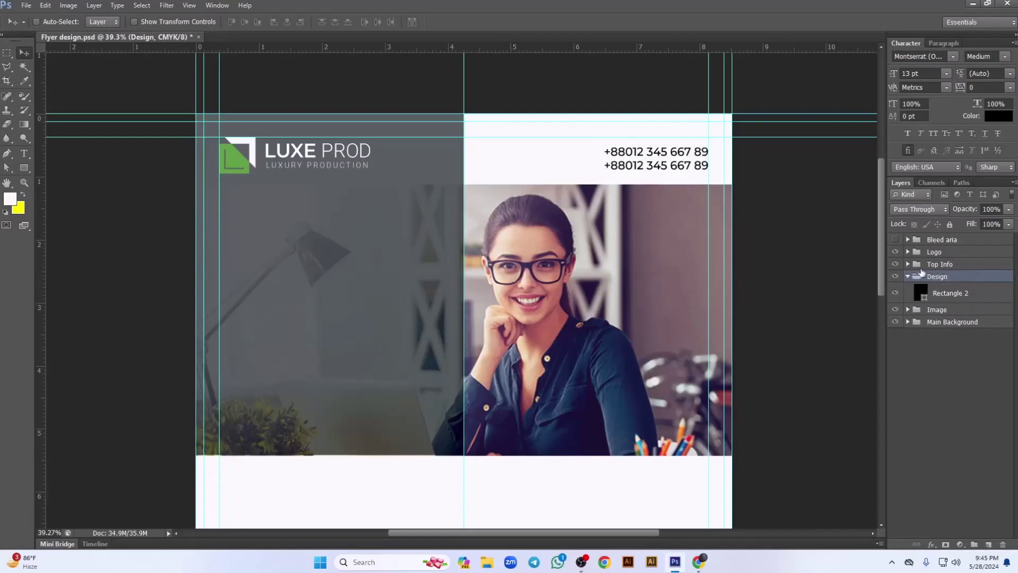
click(907, 276)
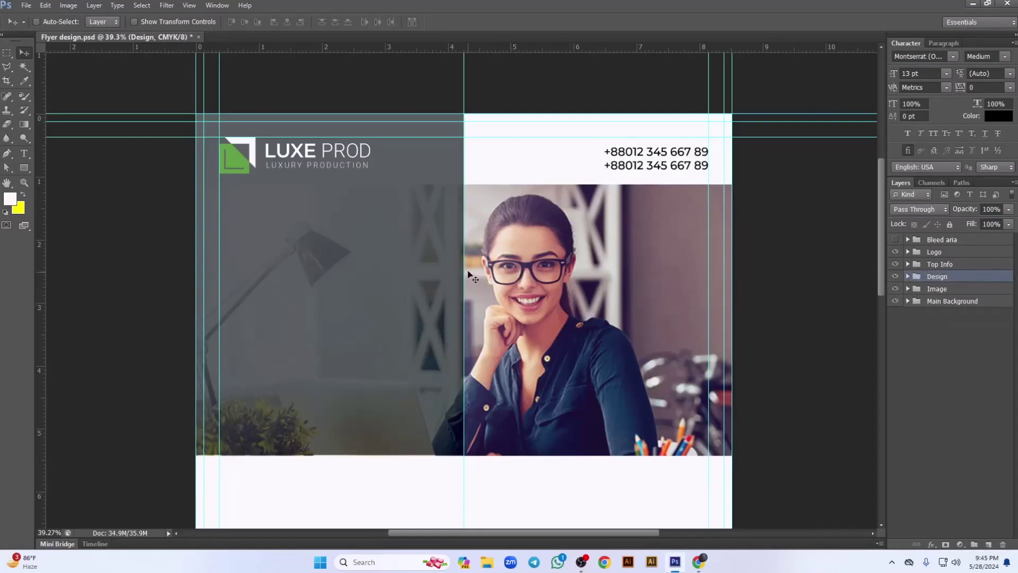
drag(464, 270, 425, 267)
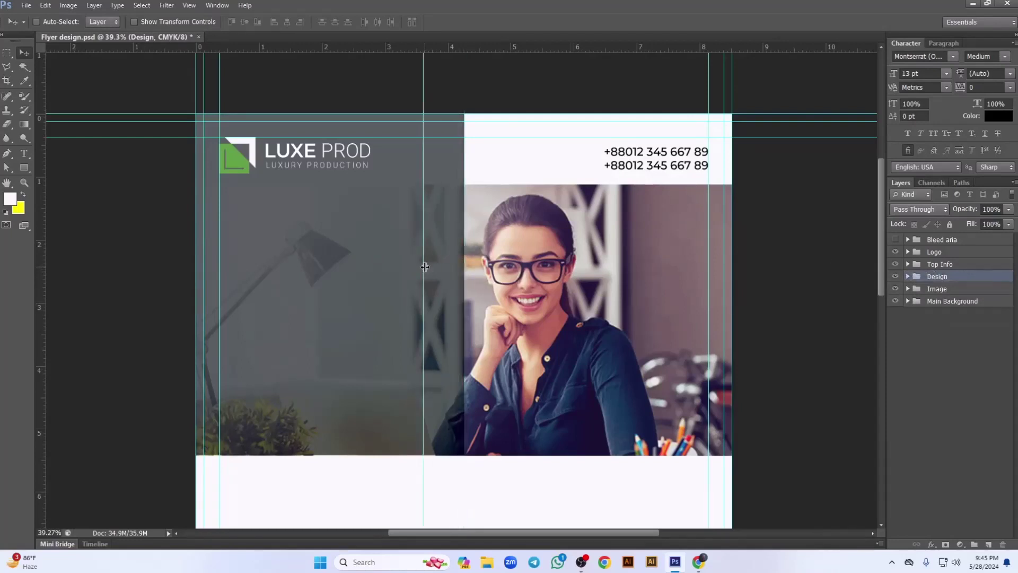
key(ctrl+z)
drag(589, 375, 603, 290)
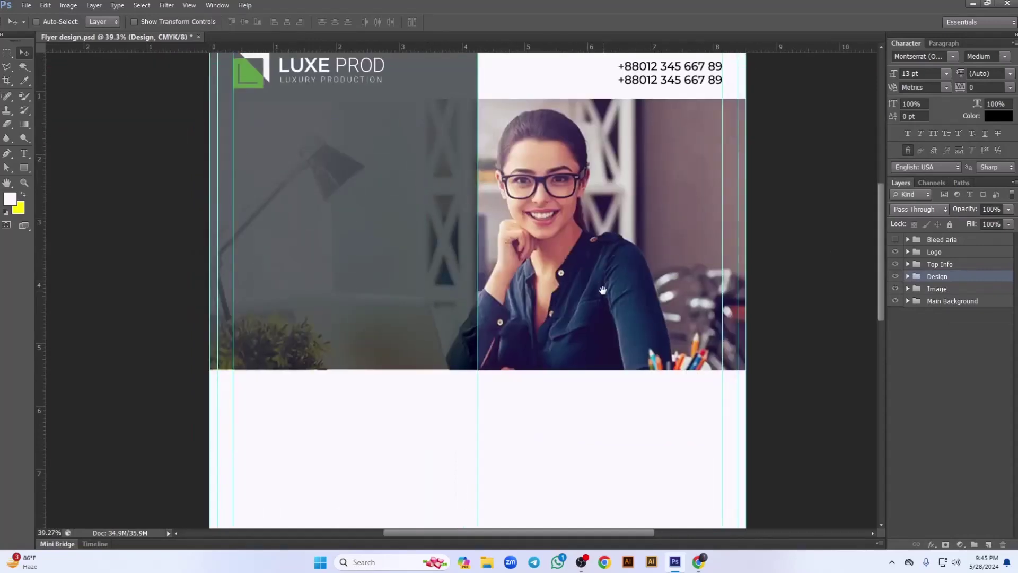
scroll(418, 373, up, 5)
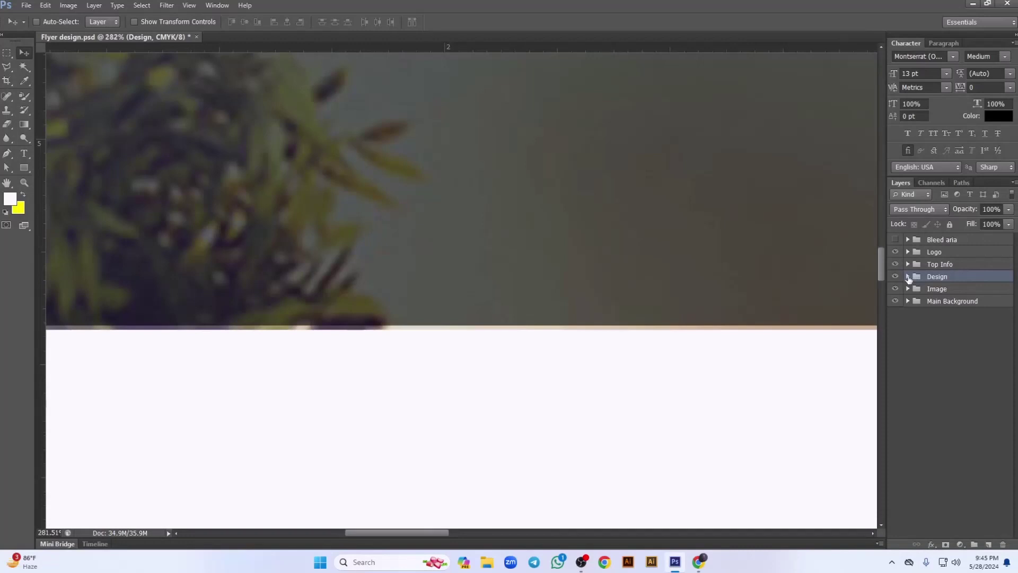
Stretch Rectangle 2's bottom edge down to the photo's bottom, then collapse the Design group.
click(908, 277)
click(923, 293)
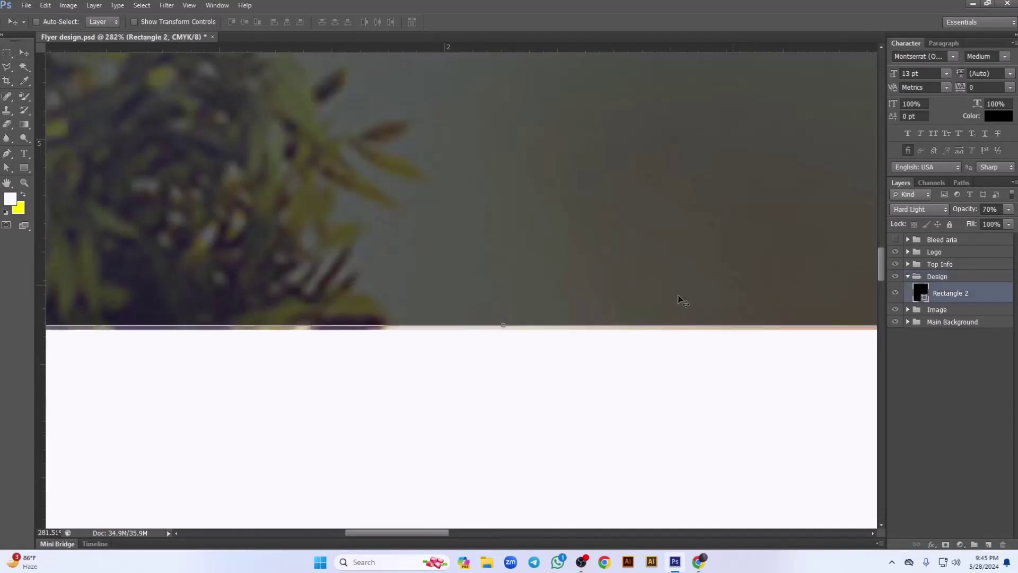
key(ctrl+t)
drag(504, 325, 502, 334)
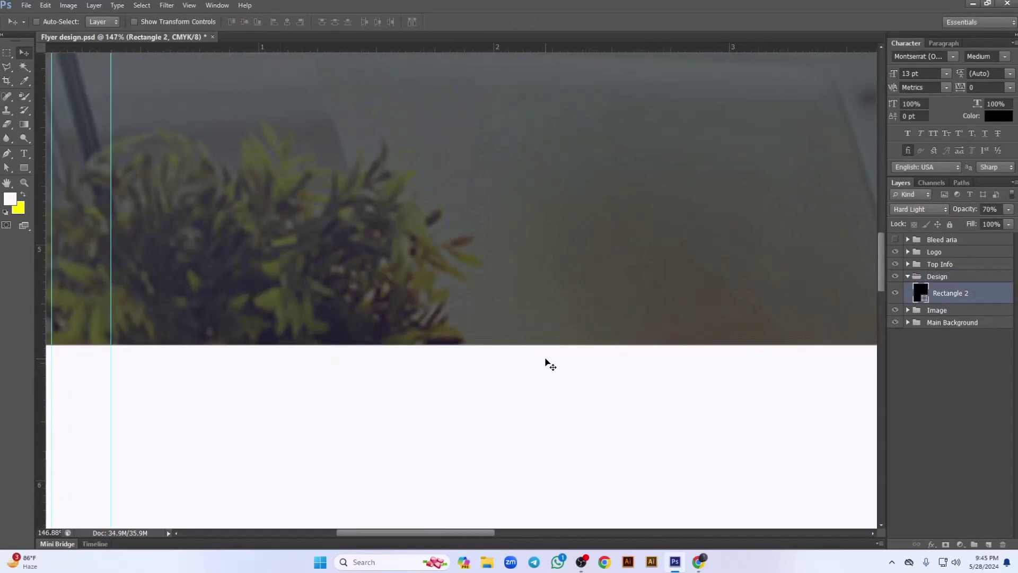
scroll(546, 364, down, 3)
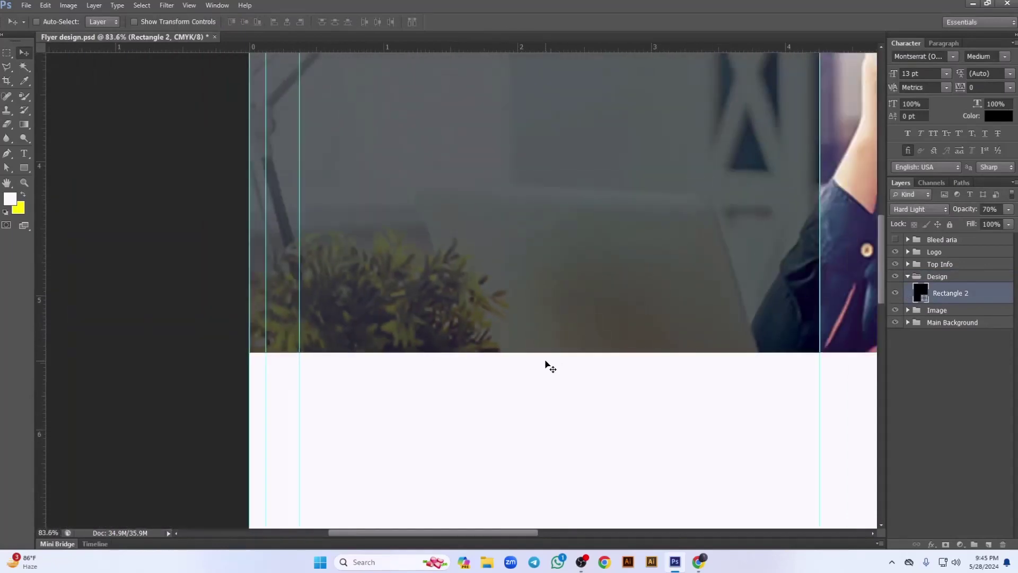
scroll(682, 275, down, 1)
drag(681, 275, 447, 273)
scroll(447, 273, down, 2)
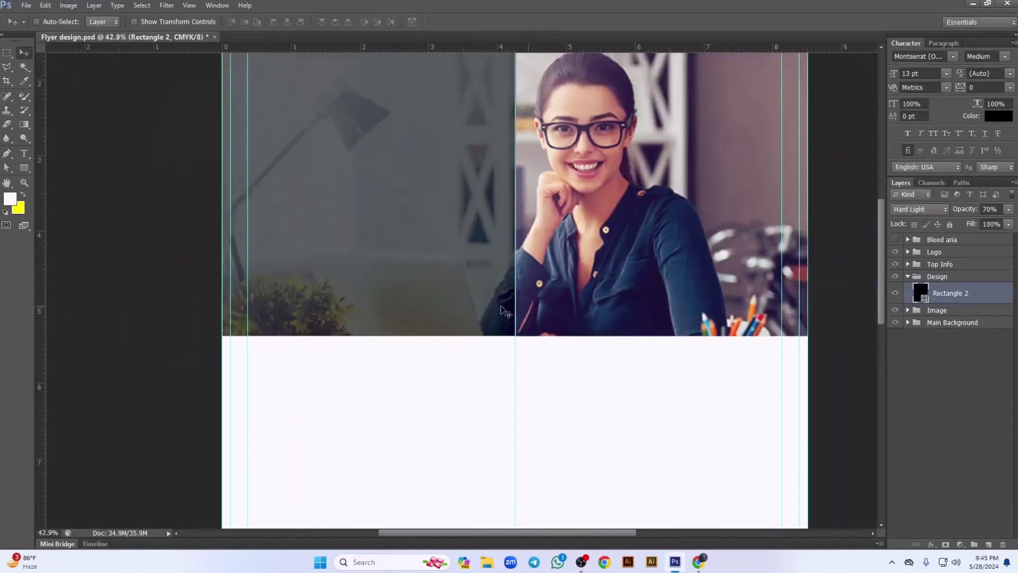
drag(534, 292, 497, 393)
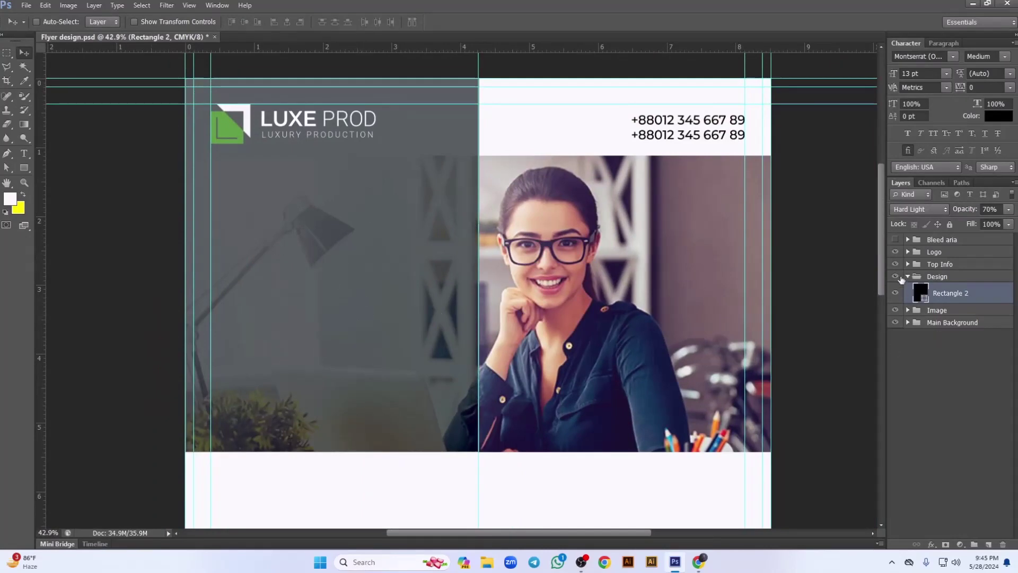
click(907, 276)
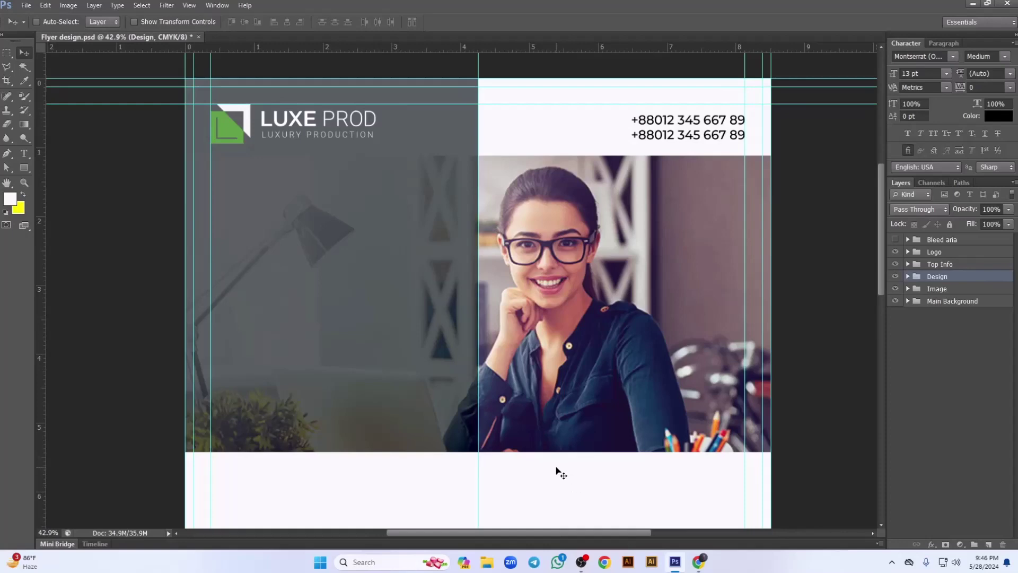
Browse to Graphic Design (E:) > My Class > Official Graphic Class > Class 07 > Flyer > Element.
click(974, 3)
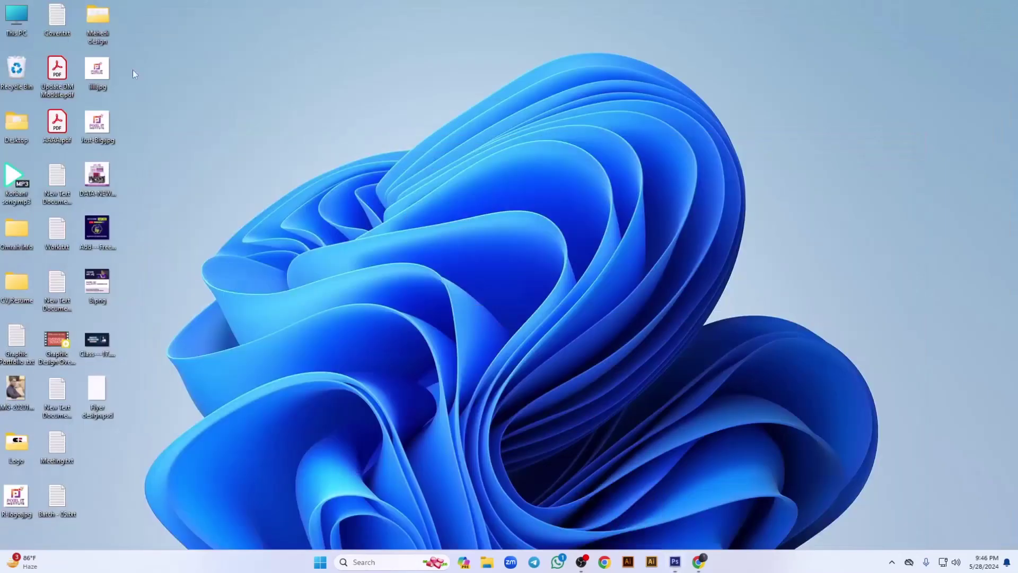
double_click(9, 22)
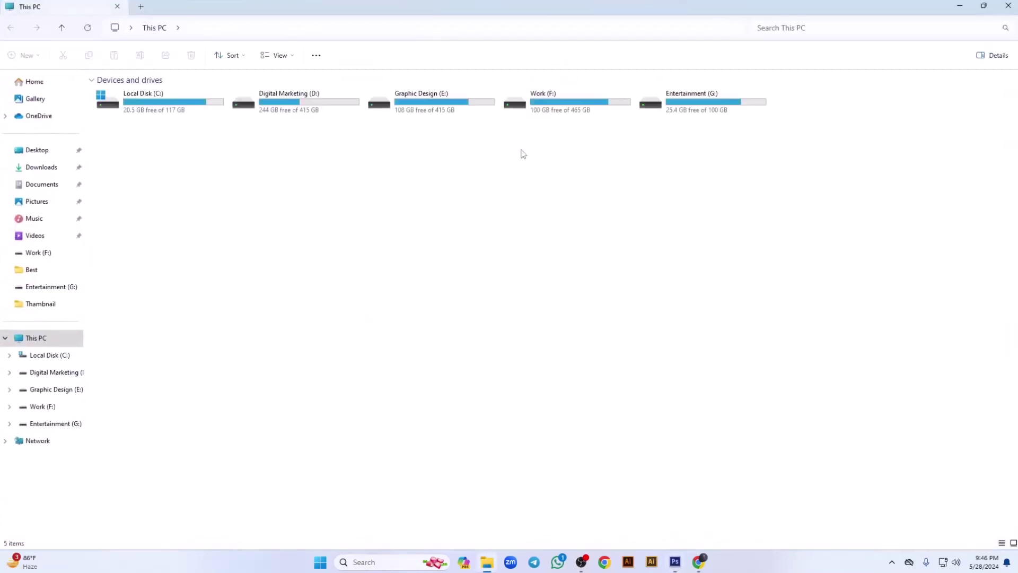
click(420, 115)
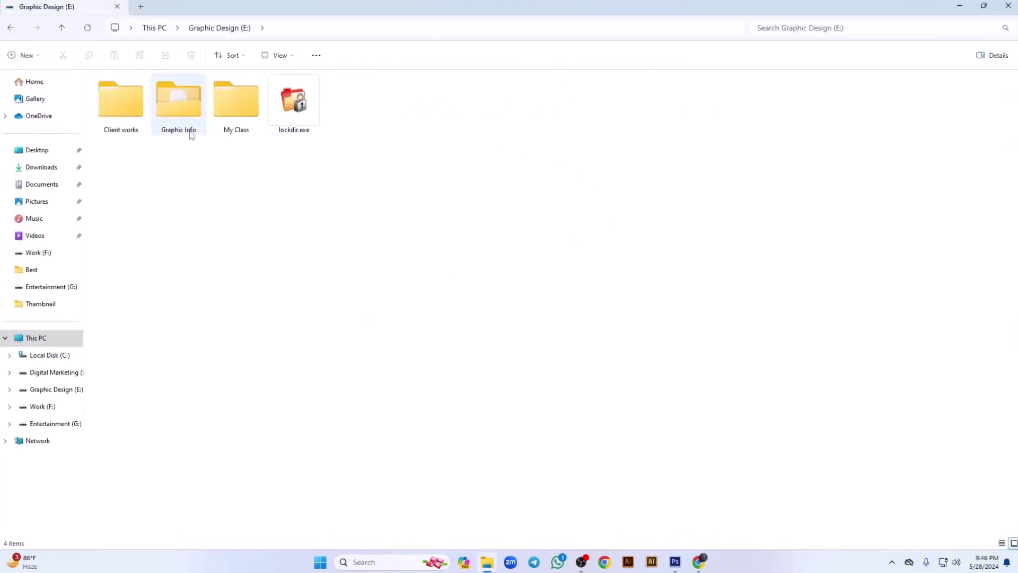
double_click(233, 108)
double_click(236, 104)
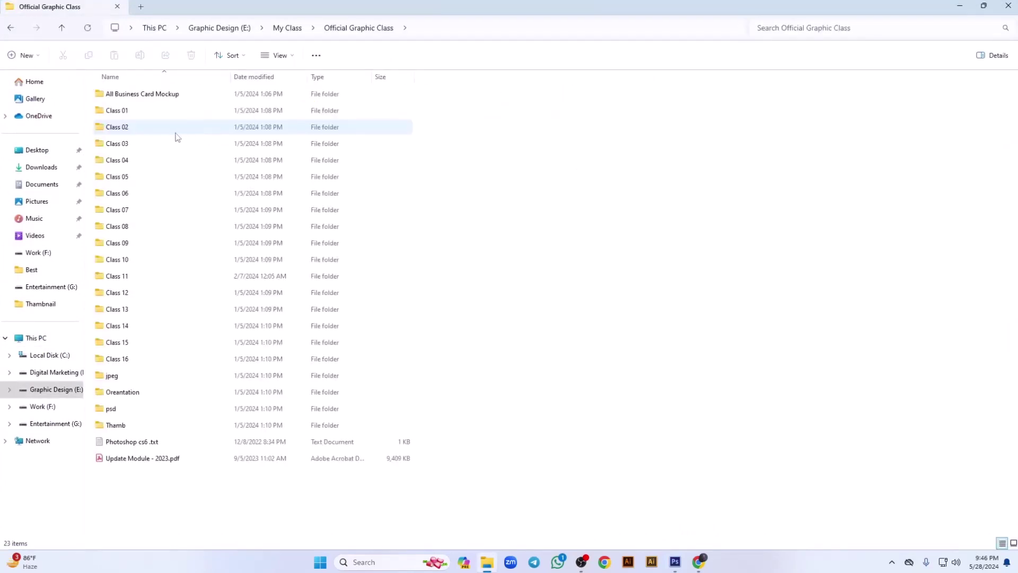
double_click(146, 212)
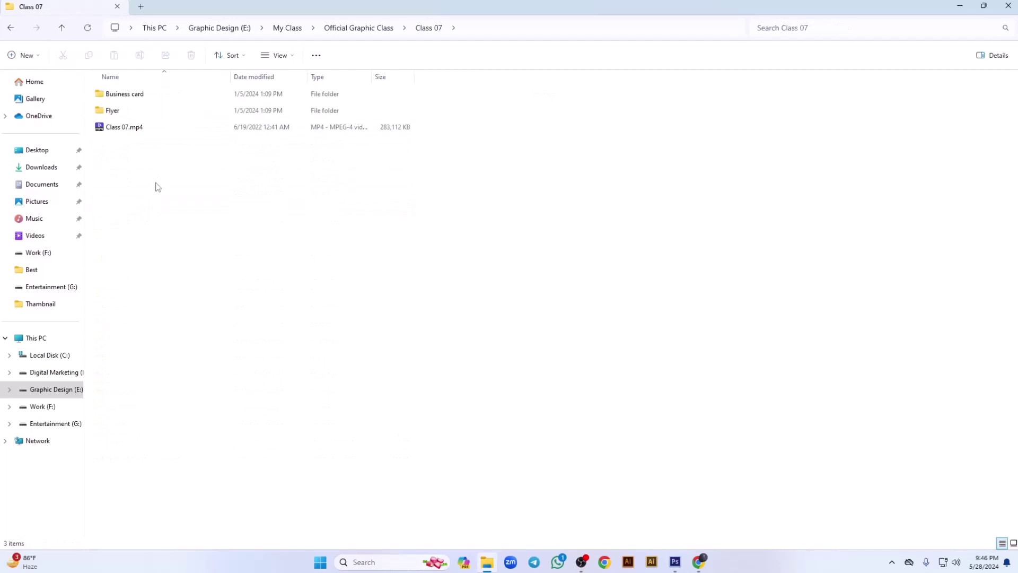
double_click(143, 110)
double_click(148, 95)
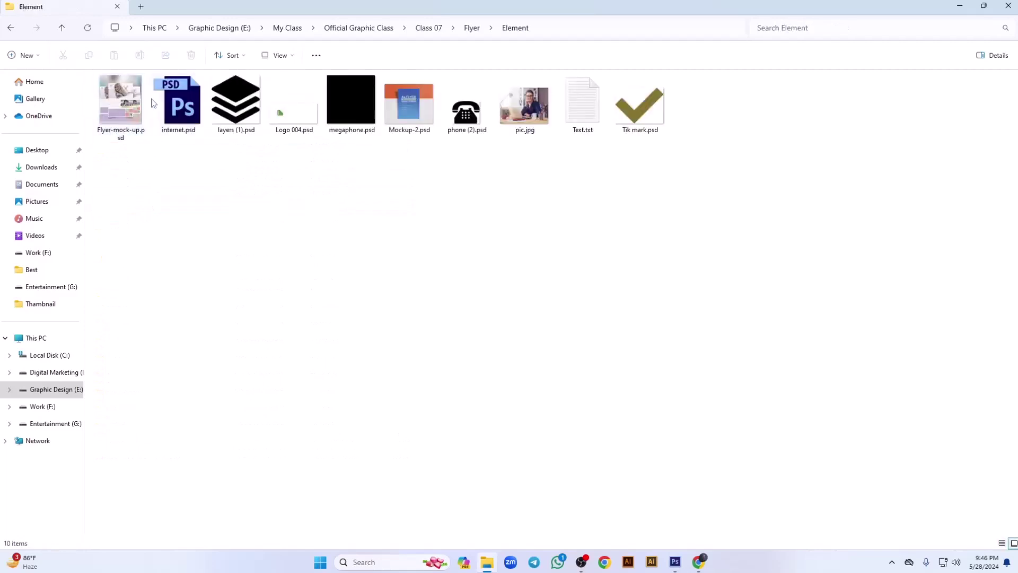
Open Text.txt, copy its first line 'success your business', and return to Photoshop.
click(572, 120)
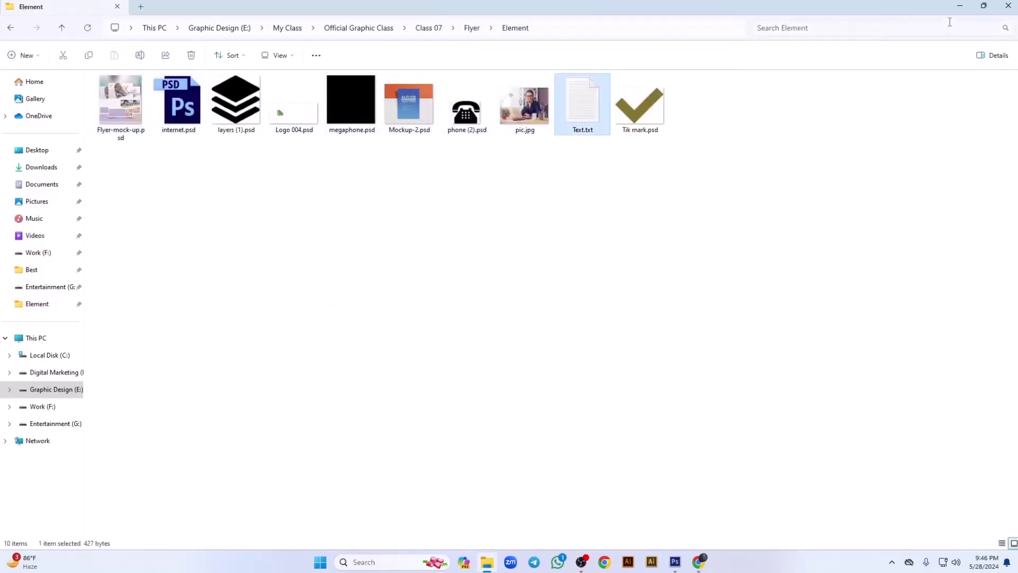
double_click(573, 120)
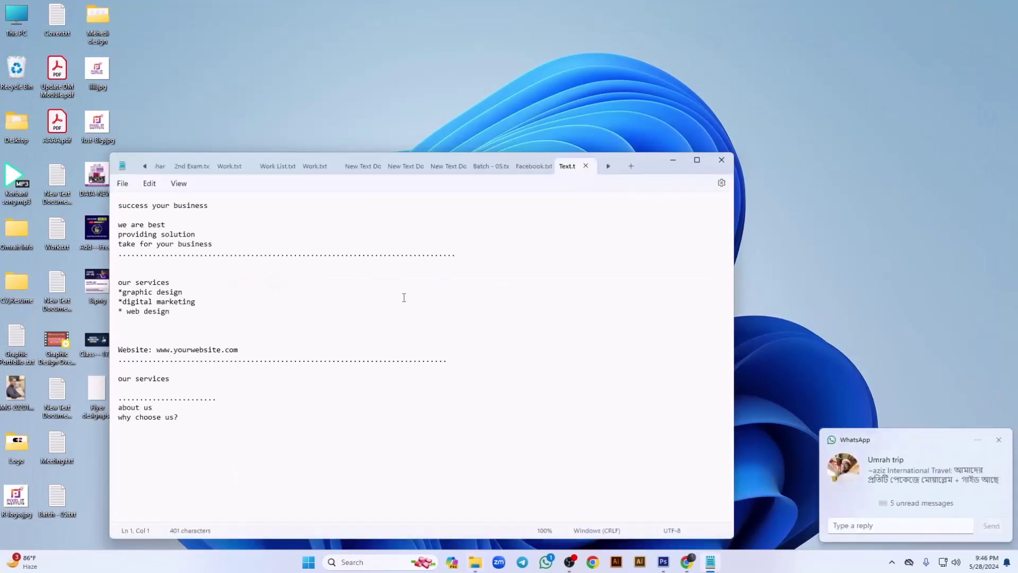
drag(211, 209, 115, 207)
key(ctrl+c)
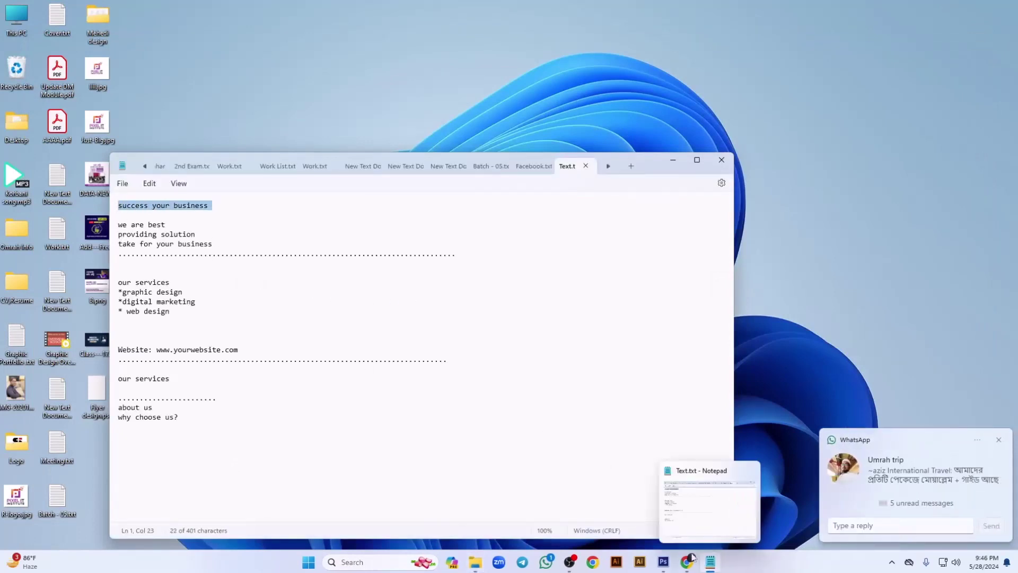
click(662, 561)
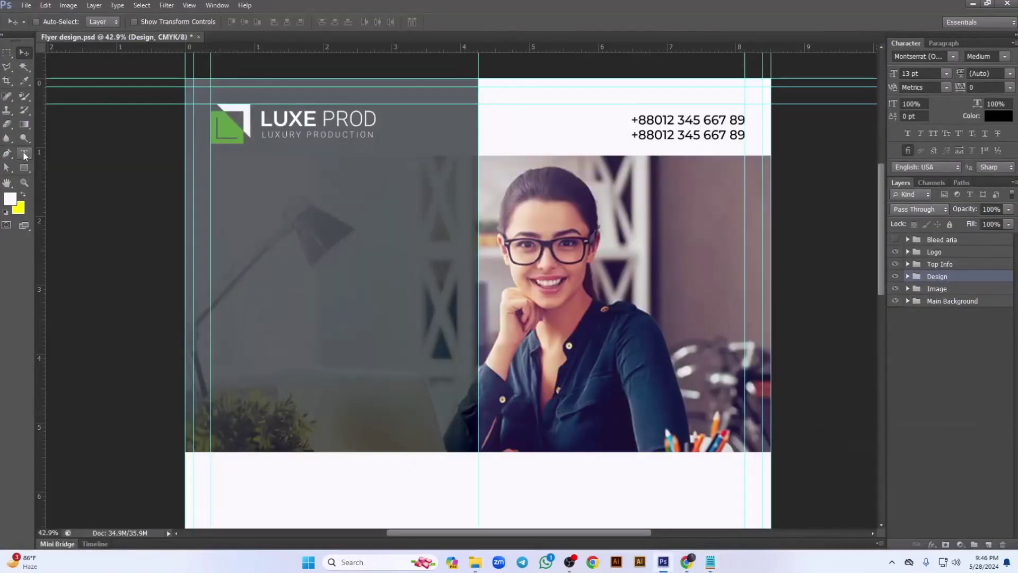
Paste 'success your business' as a new two-line text layer on the banner and colour it white.
click(24, 152)
click(258, 253)
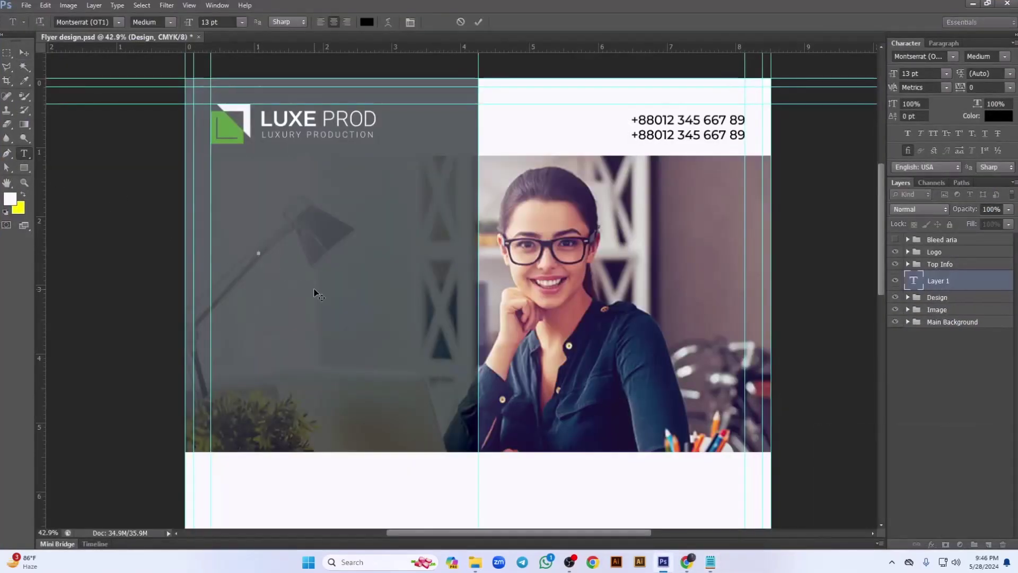
key(ctrl+v)
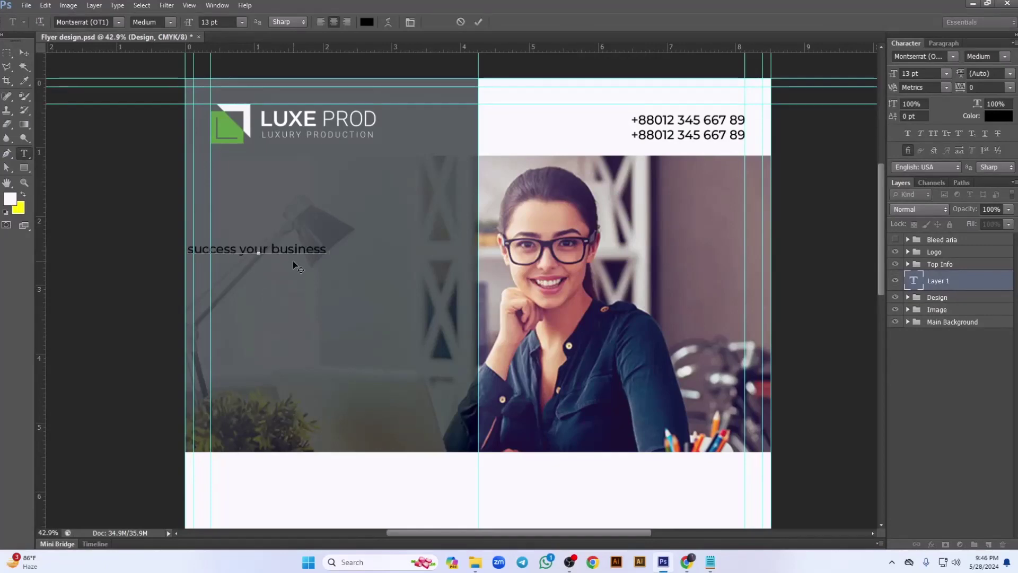
key(Return)
key(ctrl+a)
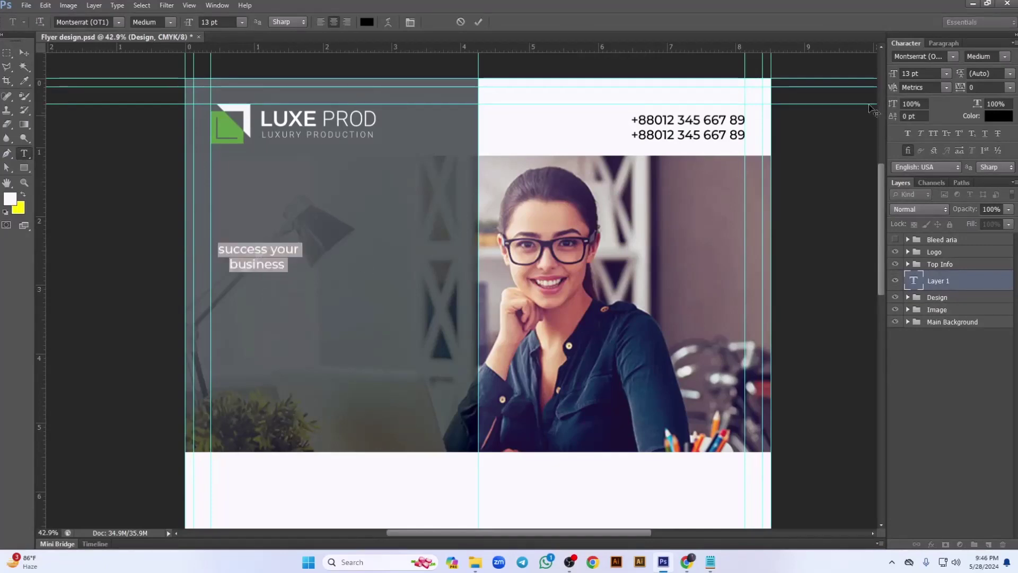
click(999, 116)
click(600, 105)
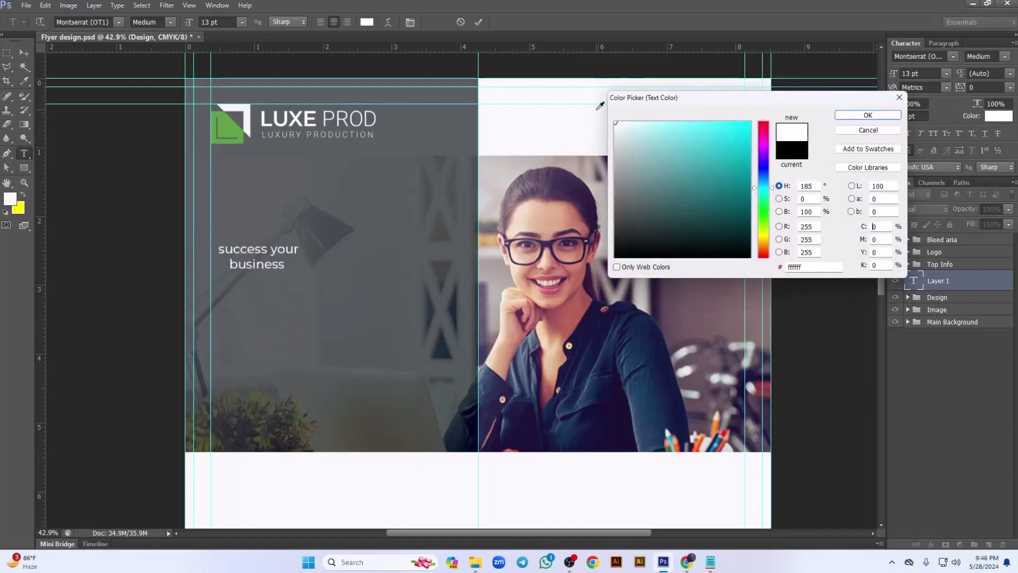
click(855, 121)
Set the headline's font to Bebas.
click(940, 56)
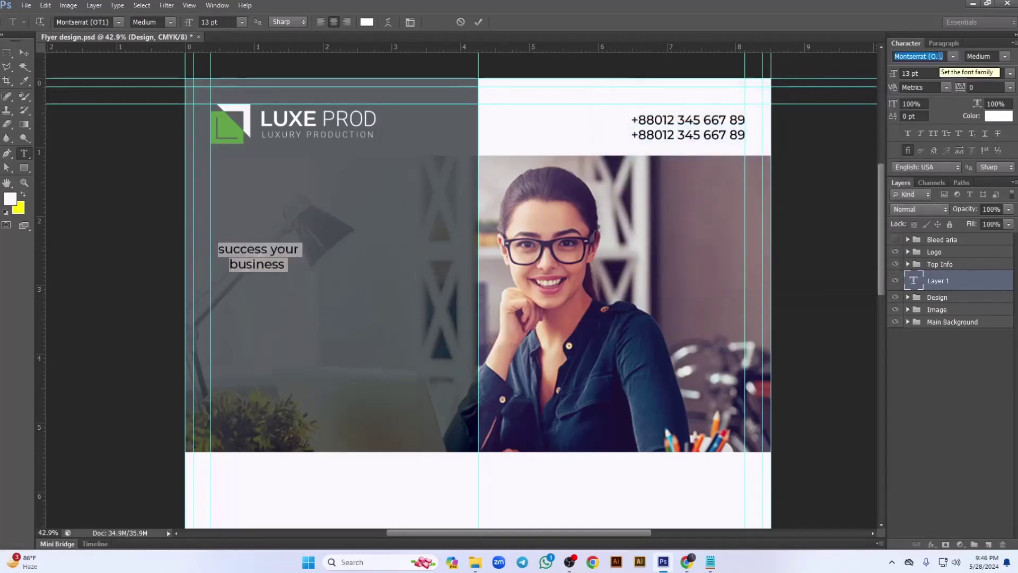
text(beloved)
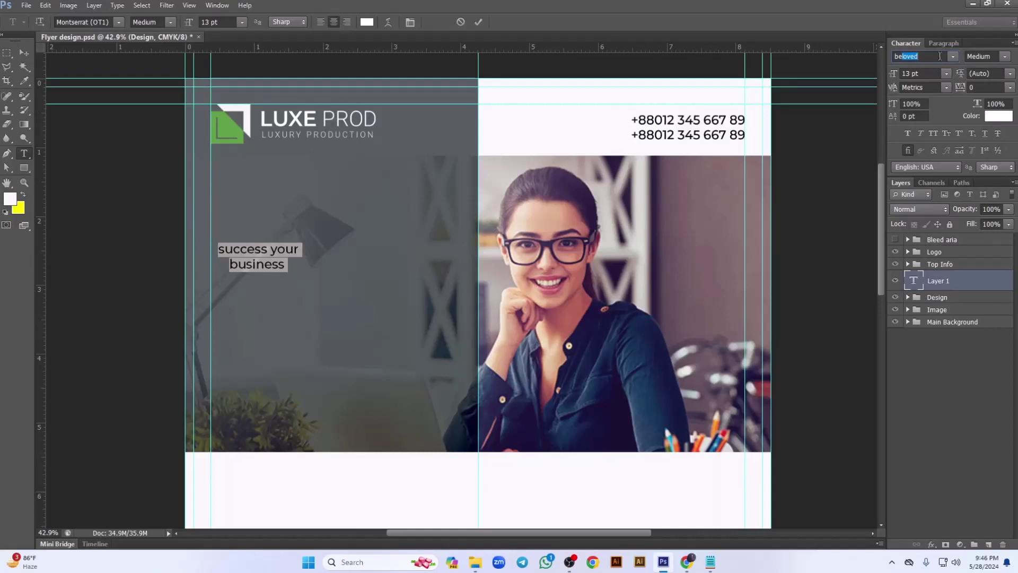
key(Return)
click(954, 56)
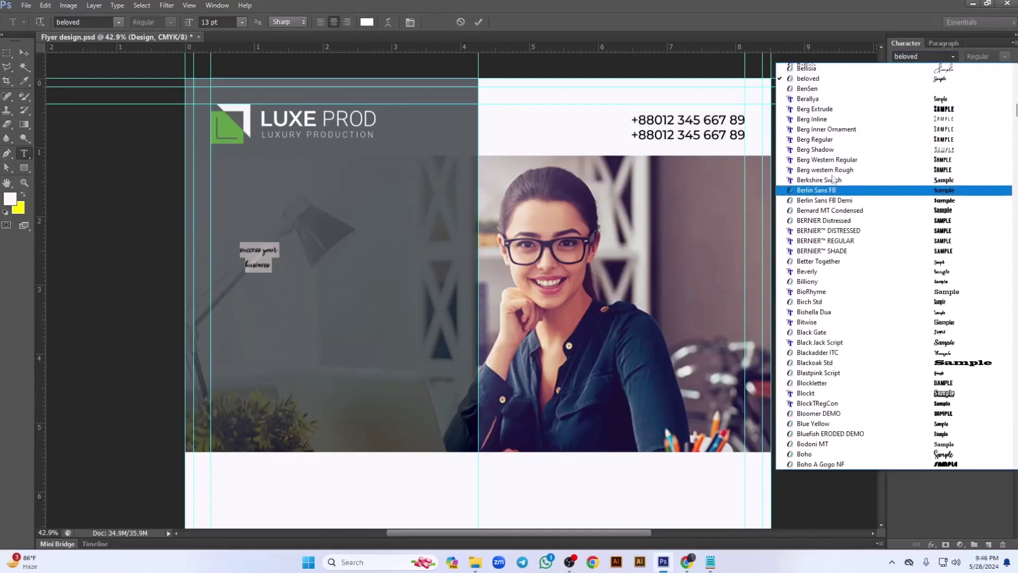
scroll(825, 134, up, 2)
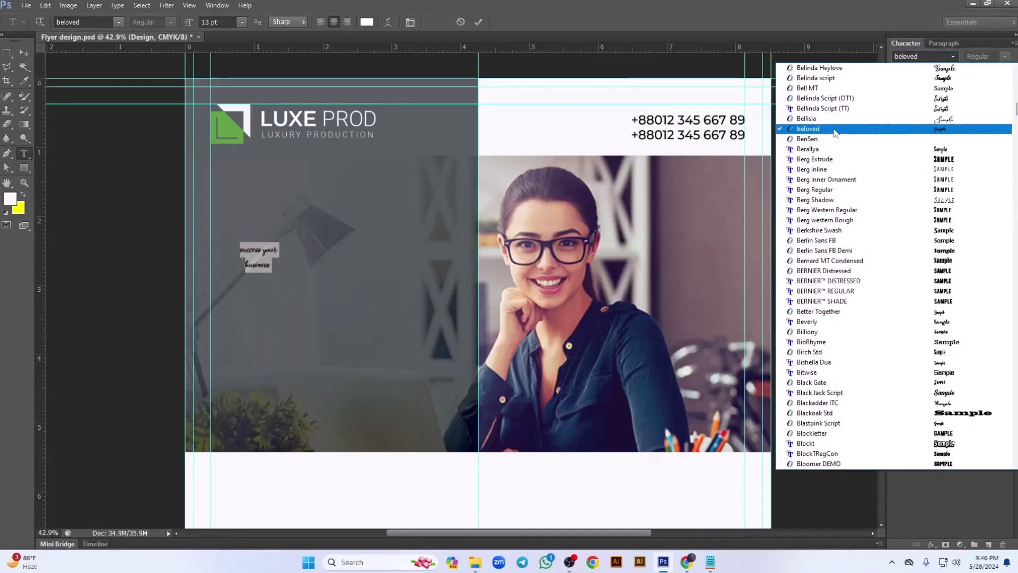
scroll(822, 128, up, 3)
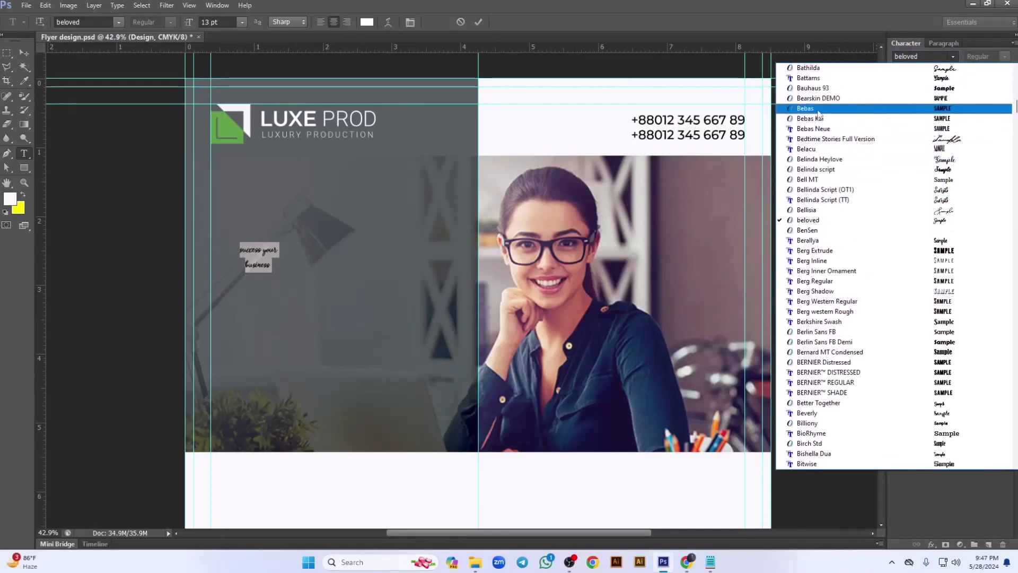
click(817, 109)
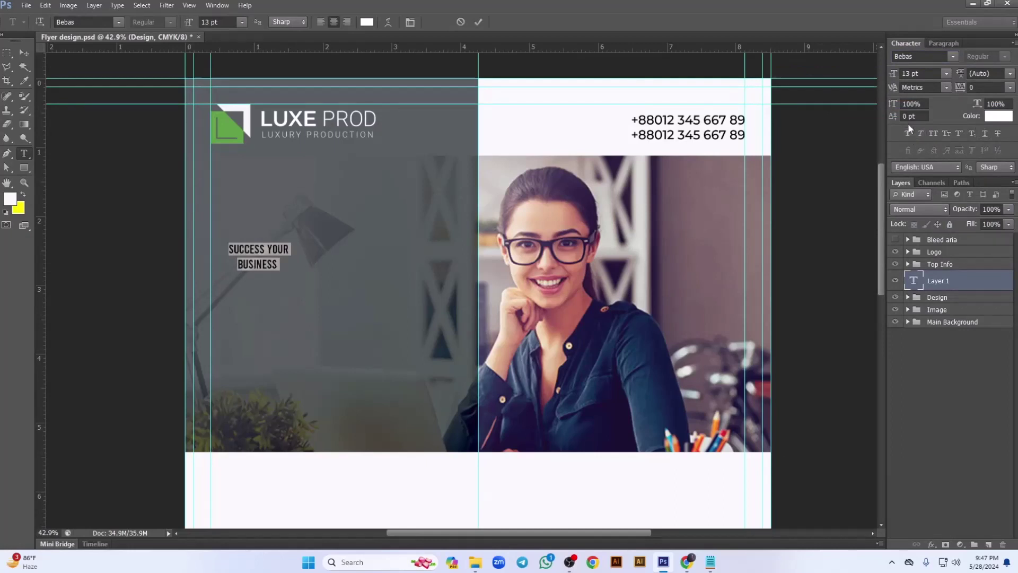
Set the headline to 46 pt and centre it in the left panel.
click(928, 73)
scroll(928, 72, up, 20)
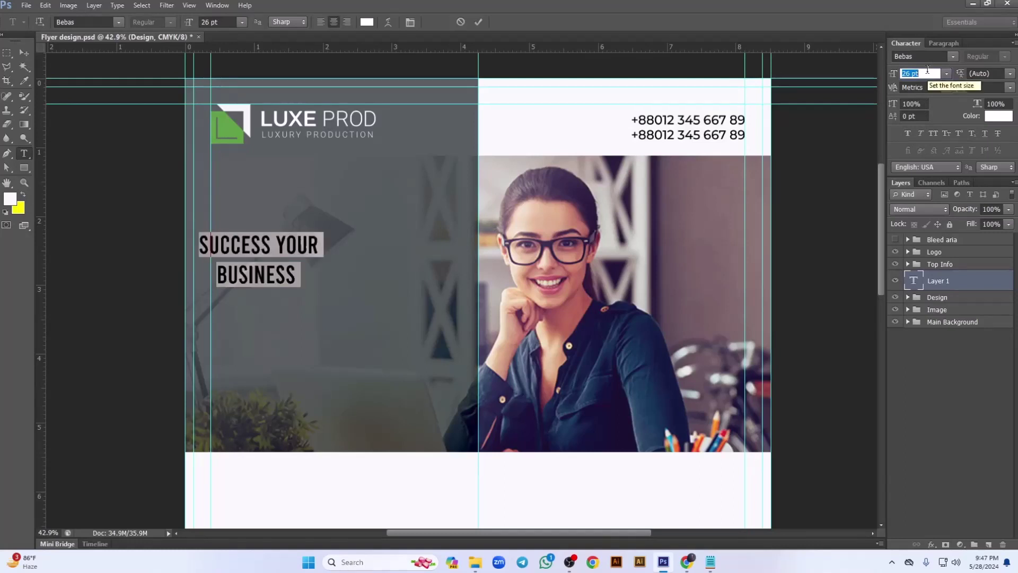
key(Return)
click(24, 53)
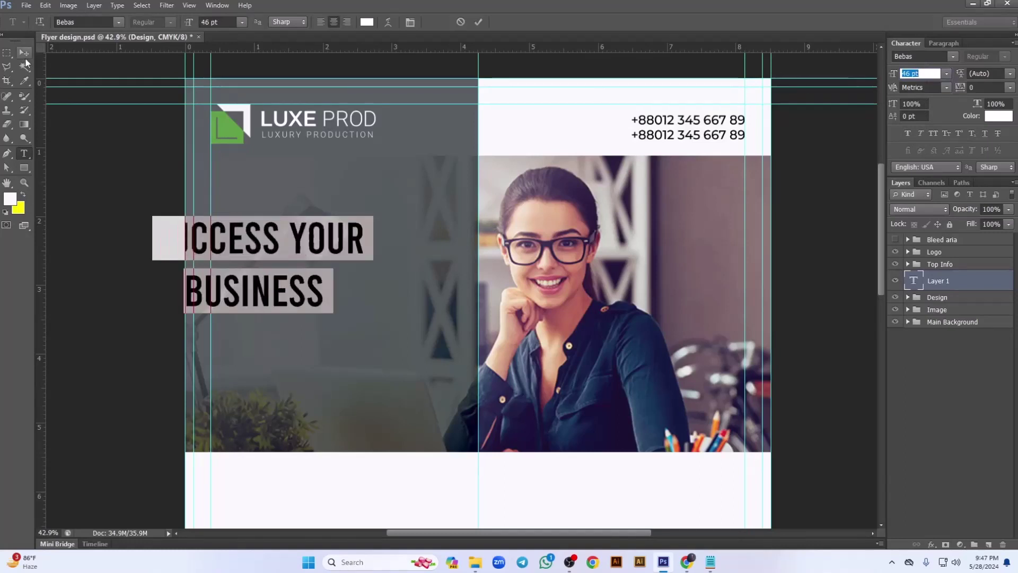
drag(281, 209, 361, 215)
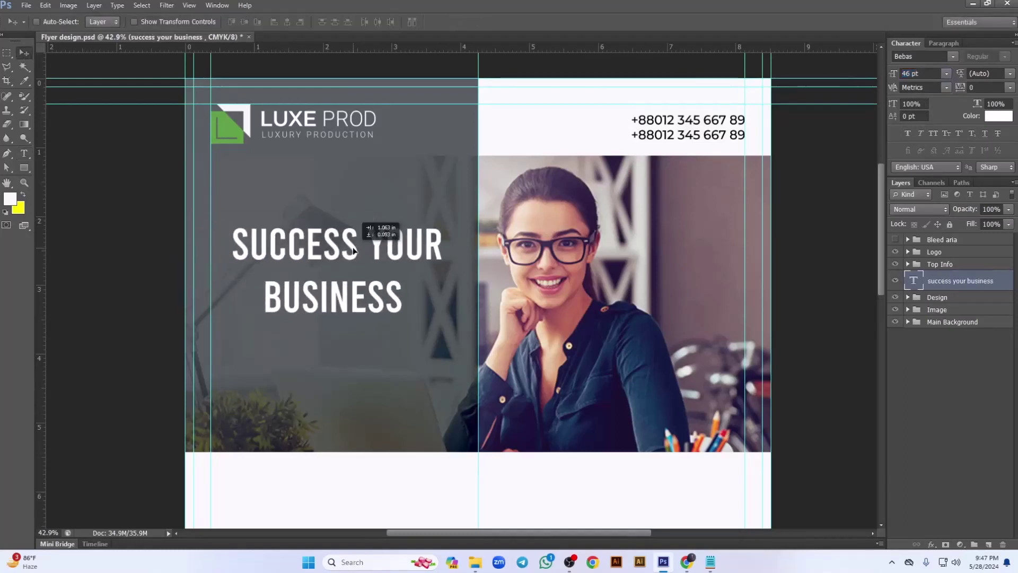
Enlarge the word BUSINESS to 71 pt.
double_click(913, 280)
click(401, 295)
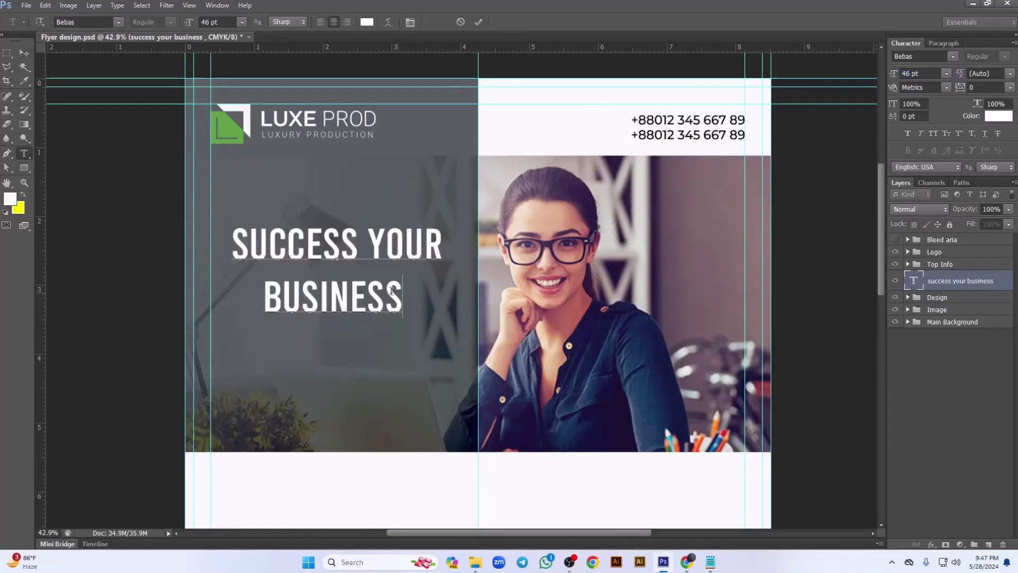
drag(402, 295, 270, 294)
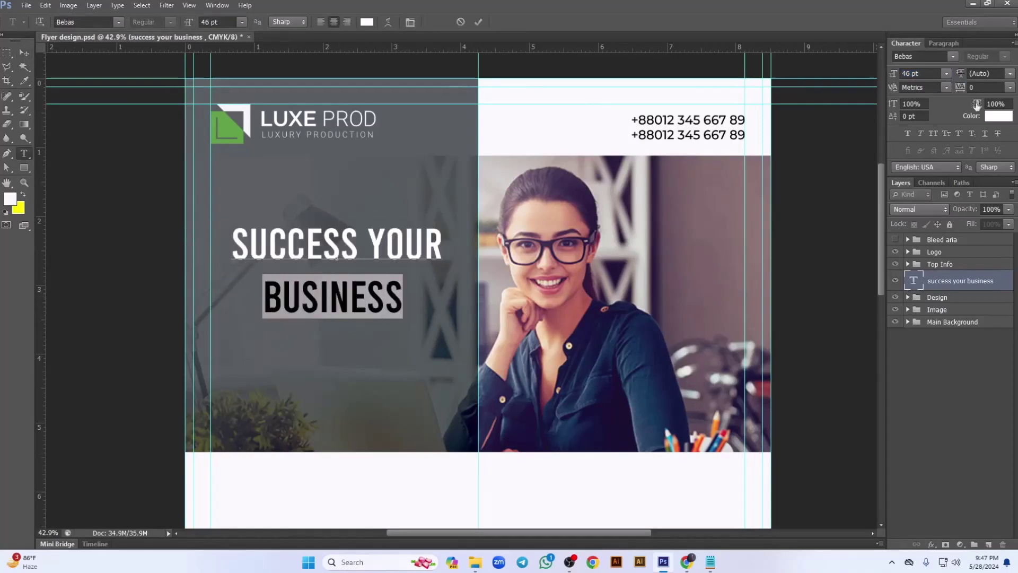
click(926, 75)
key(shift+Up)
key(shift+Up)
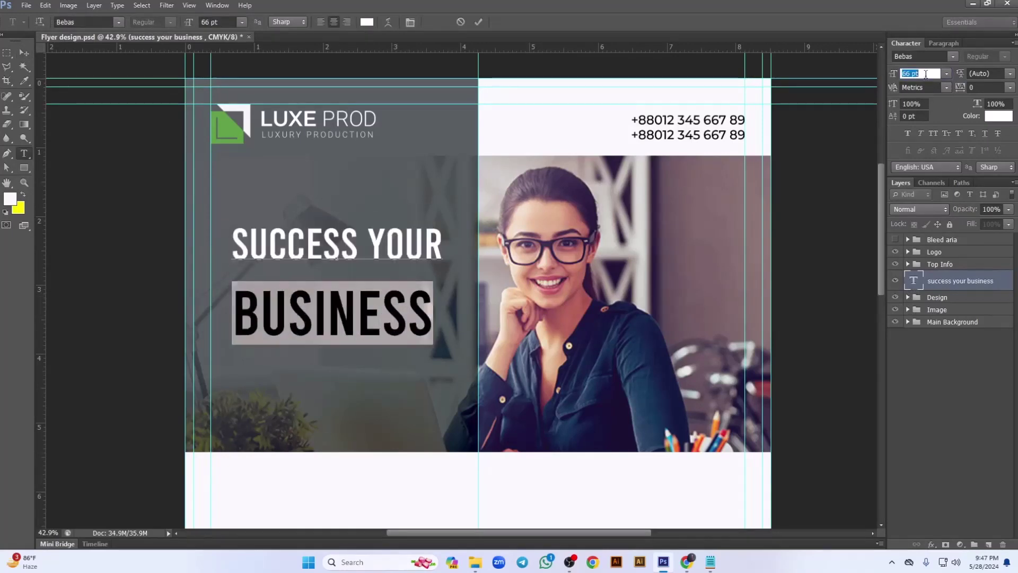
key(Up)
key(Up)
key(Up)
key(Up)
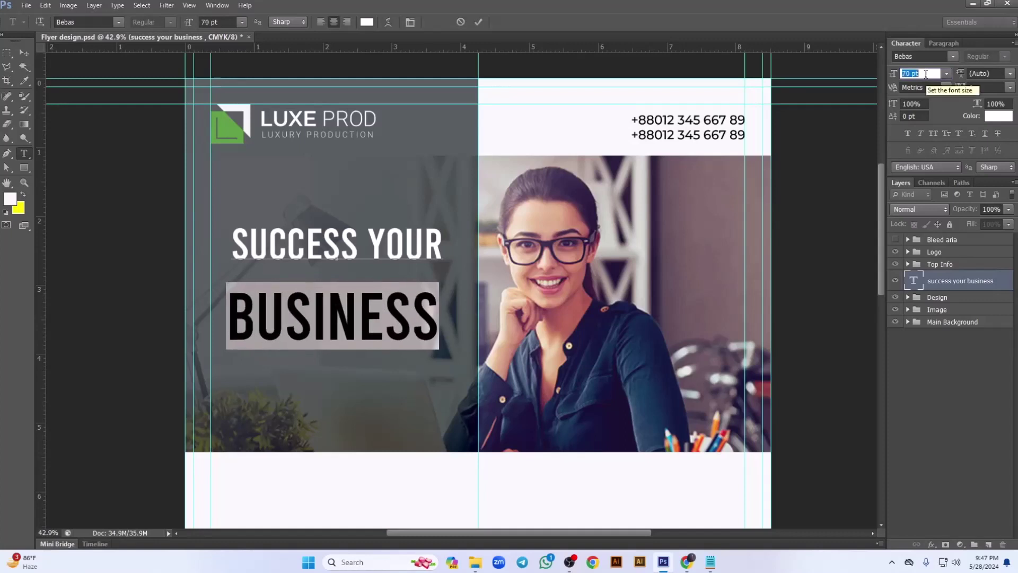
key(Down)
click(405, 321)
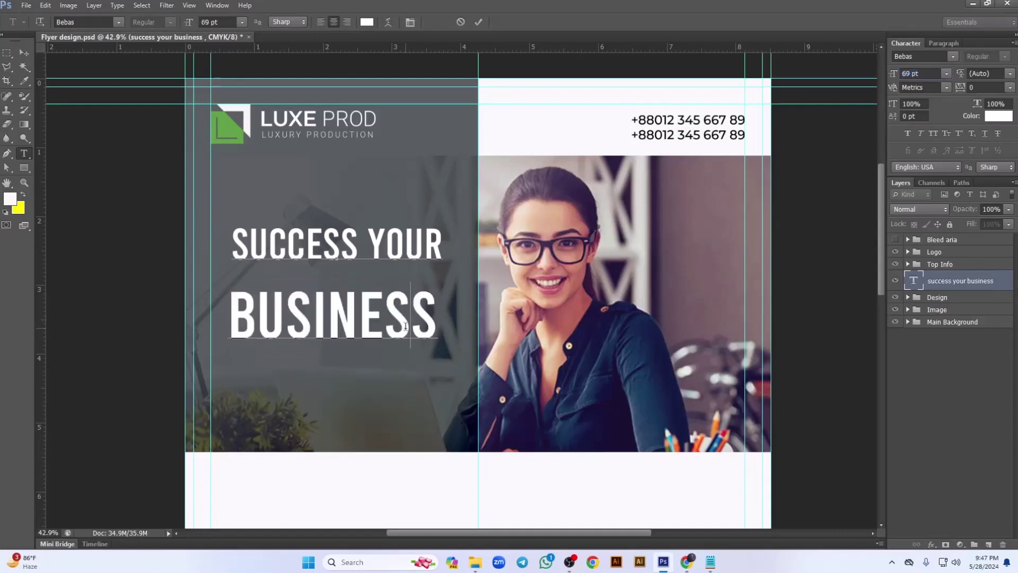
click(445, 319)
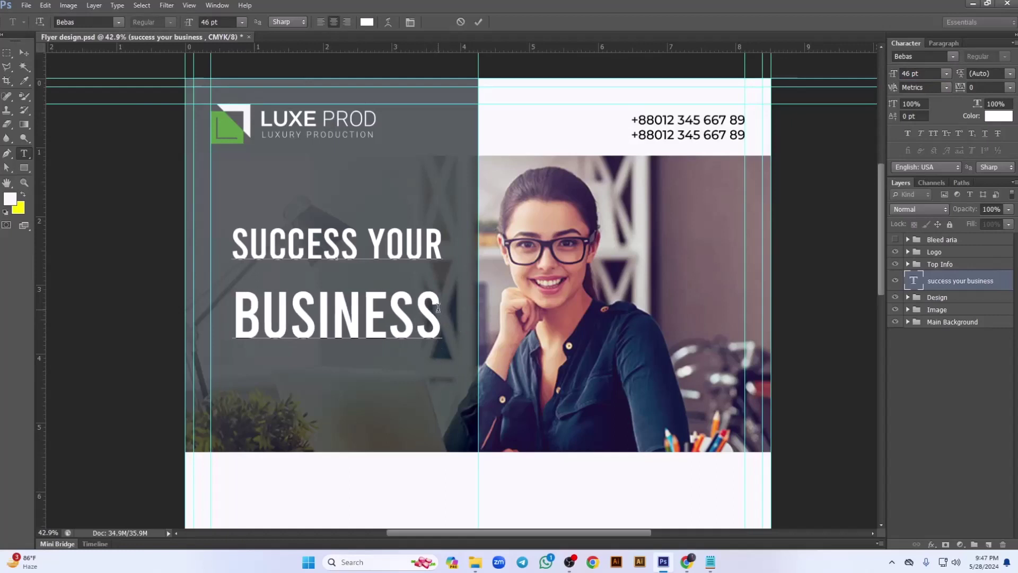
drag(442, 313, 234, 312)
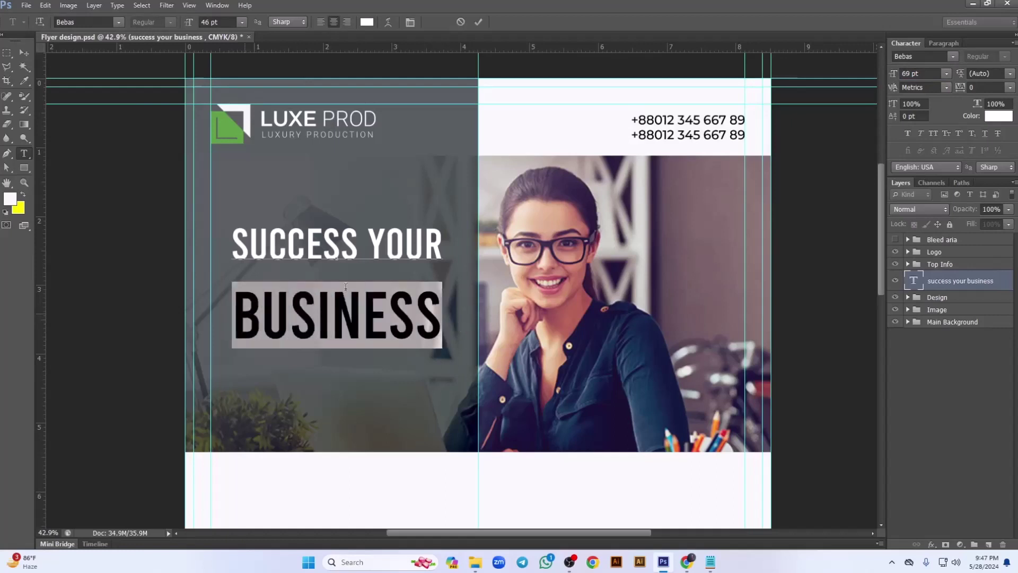
click(923, 74)
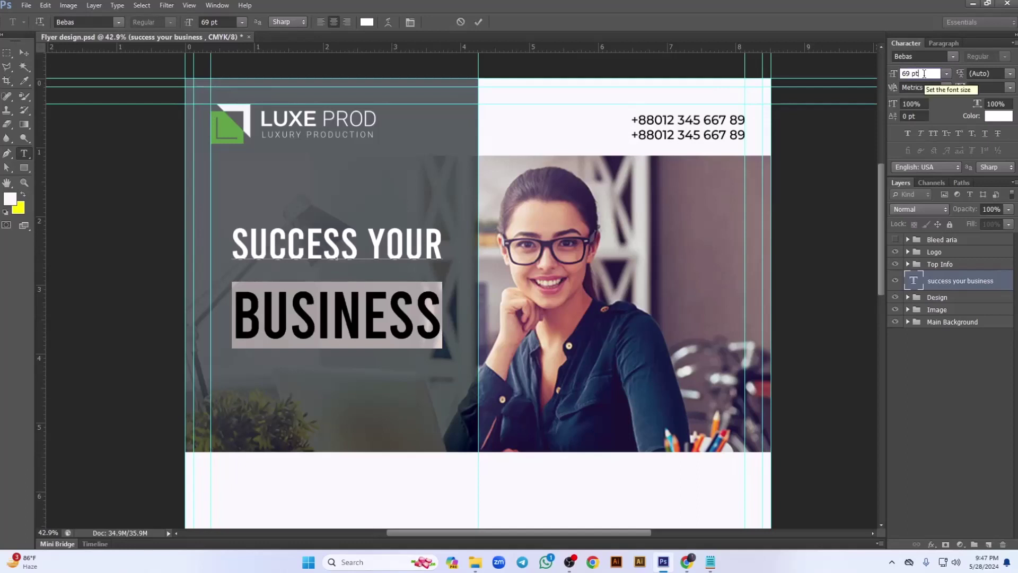
key(Up)
key(Up)
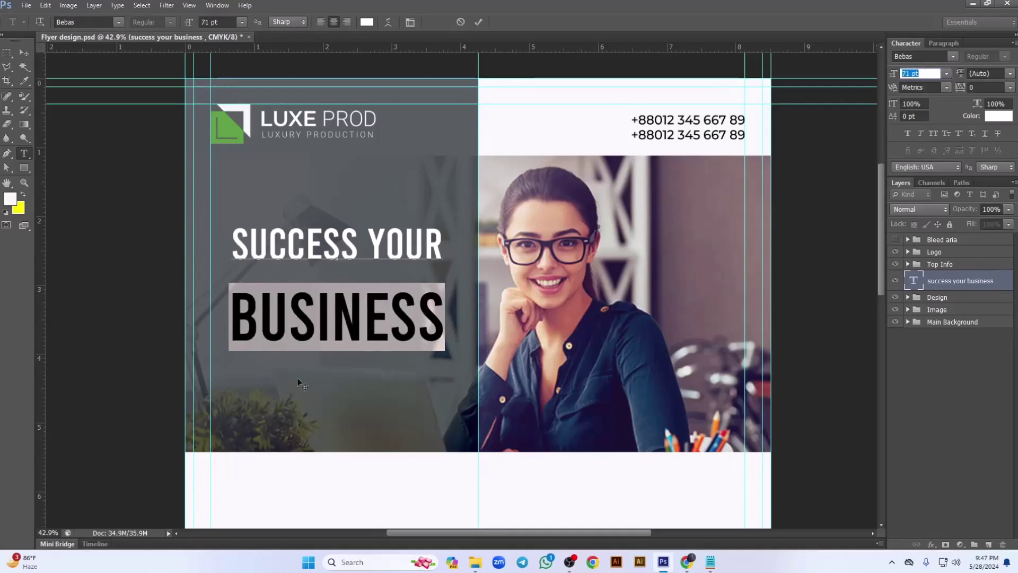
Set the headline's line spacing to 58 pt.
click(1011, 77)
click(986, 185)
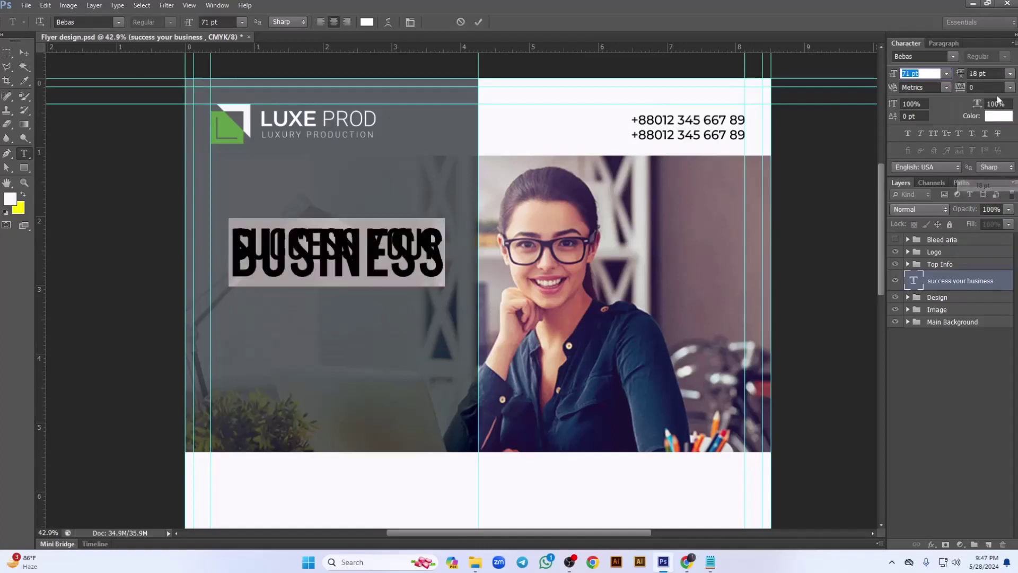
click(991, 73)
key(shift+Up)
key(shift+Up)
key(shift+Up)
key(shift+Up)
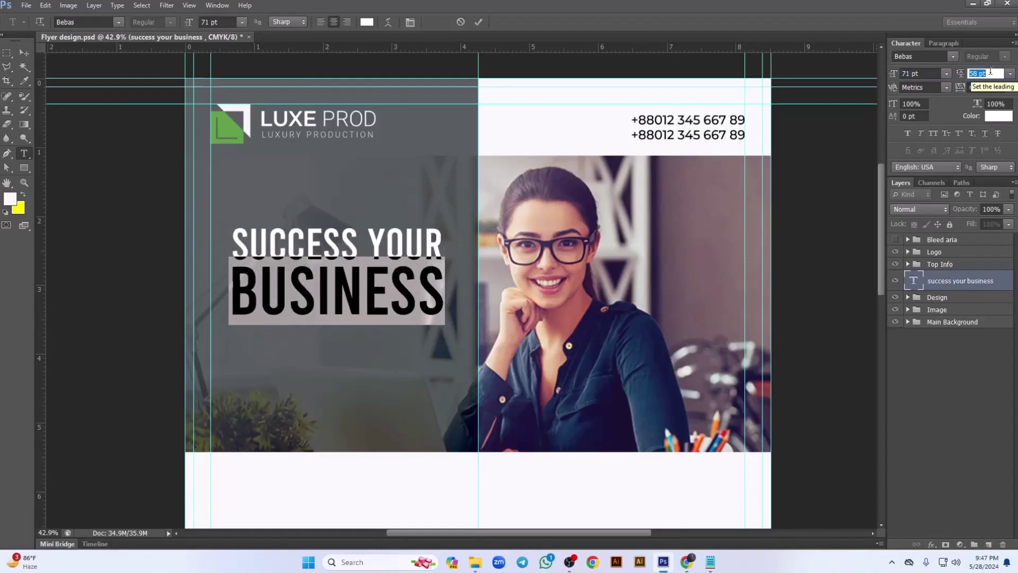
Colour BUSINESS with the logo's green, #5fa045.
click(1001, 117)
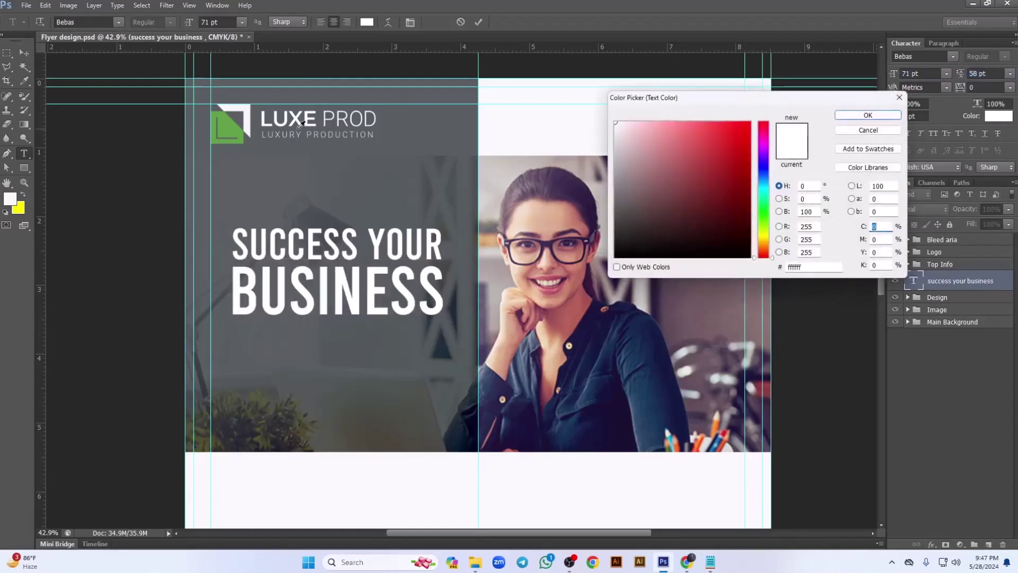
click(232, 128)
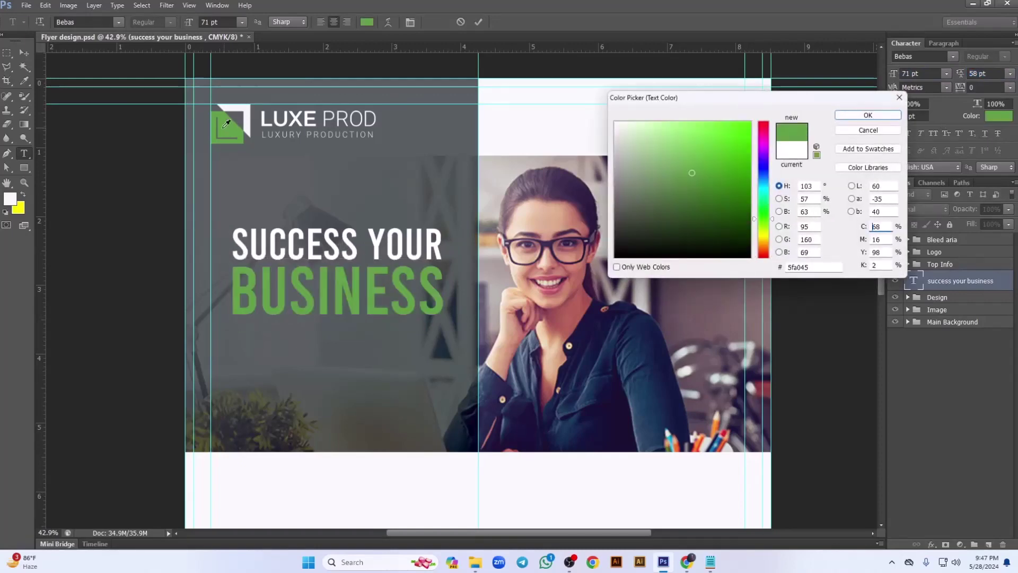
click(854, 116)
Shift the headline left and scale it up to about 108%.
click(23, 53)
drag(359, 303, 339, 294)
key(ctrl+t)
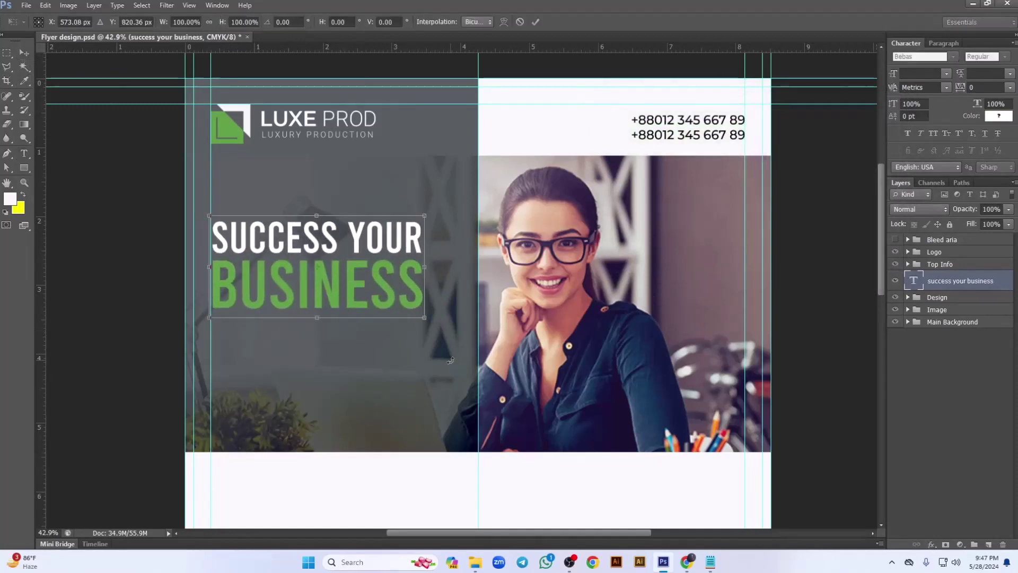
drag(424, 317, 442, 326)
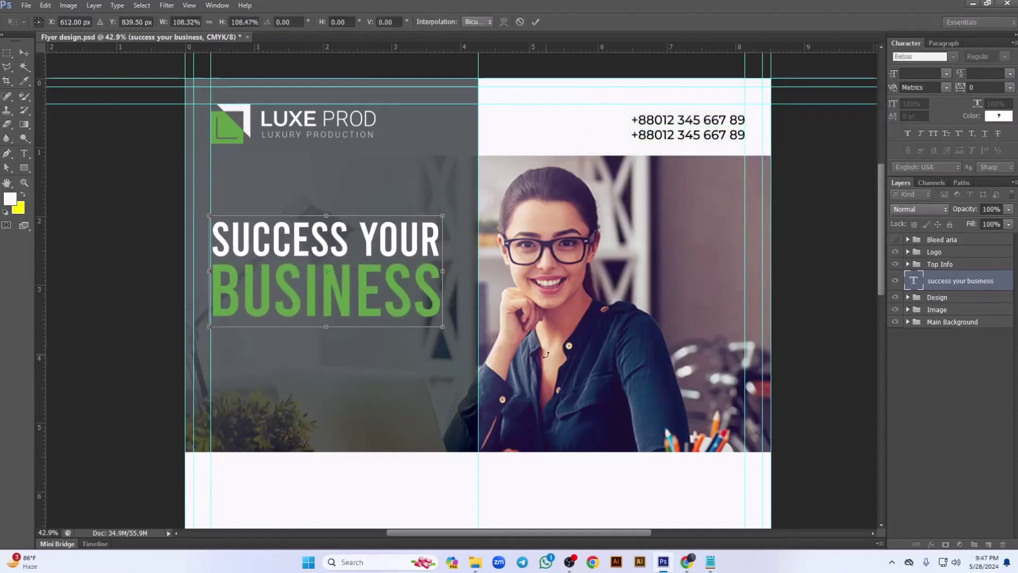
key(Return)
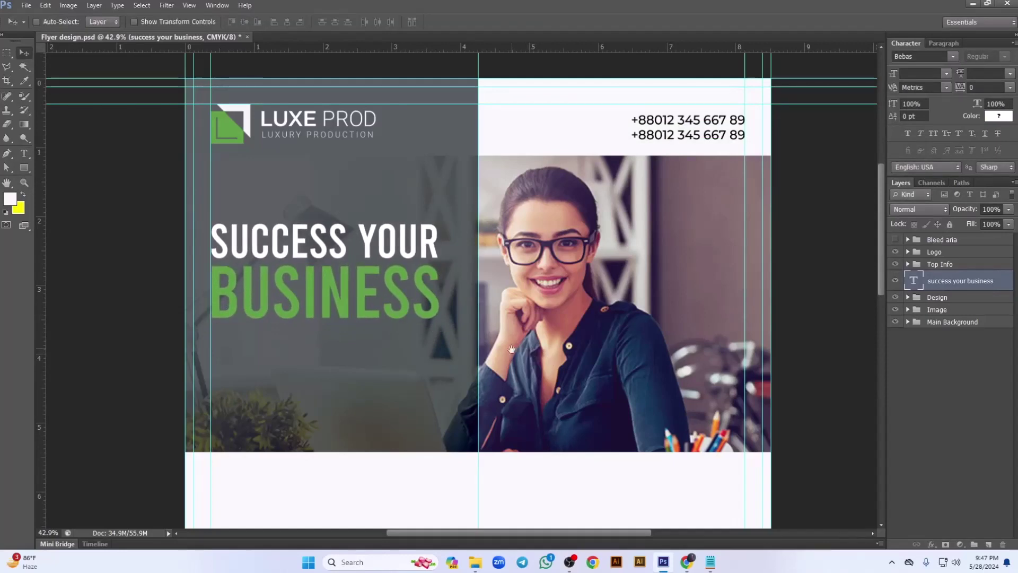
scroll(512, 348, down, 8)
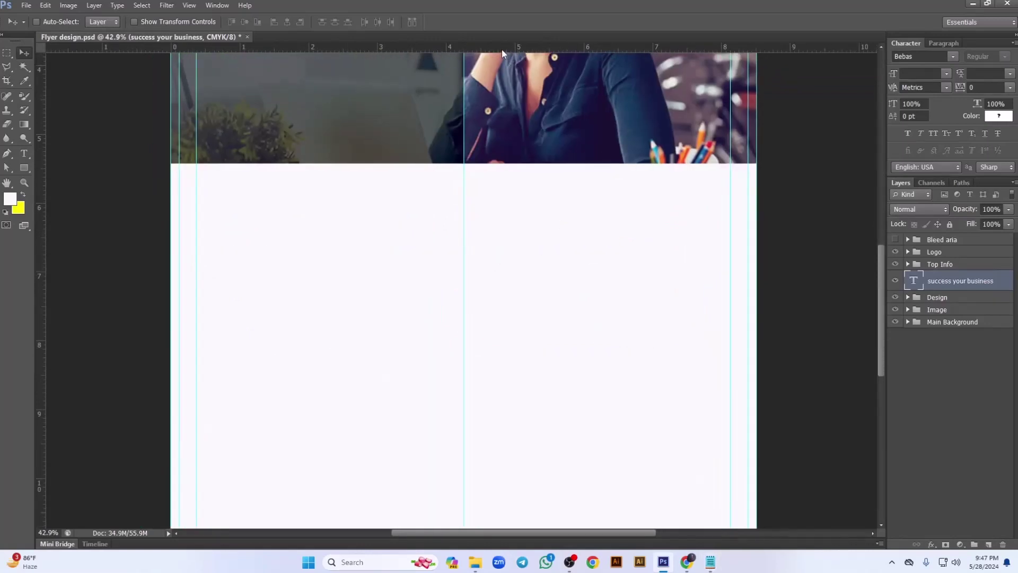
Add a horizontal guide at about 5.99 in below the photo and copy the three tagline lines from Text.txt.
drag(502, 50, 506, 175)
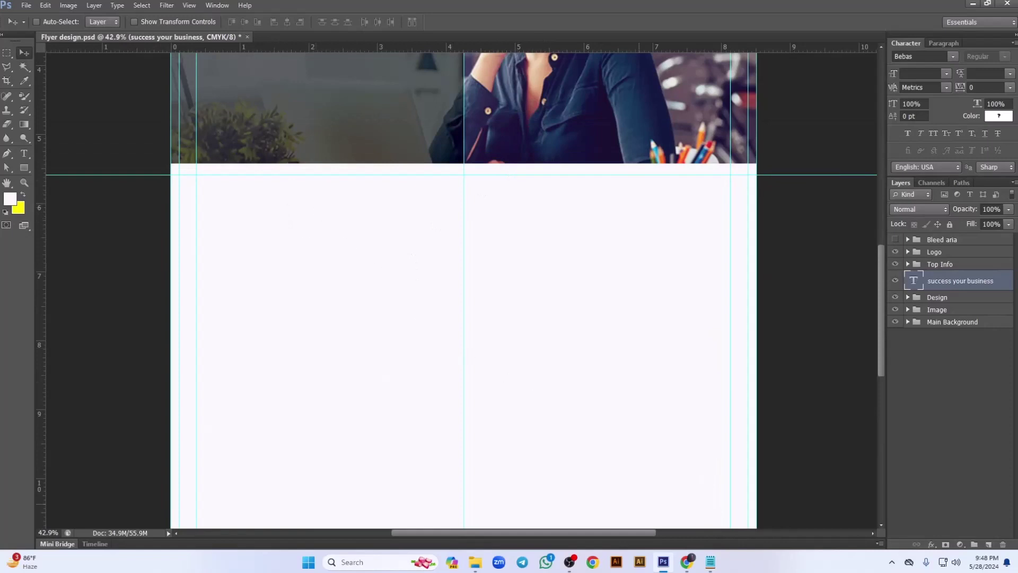
click(711, 563)
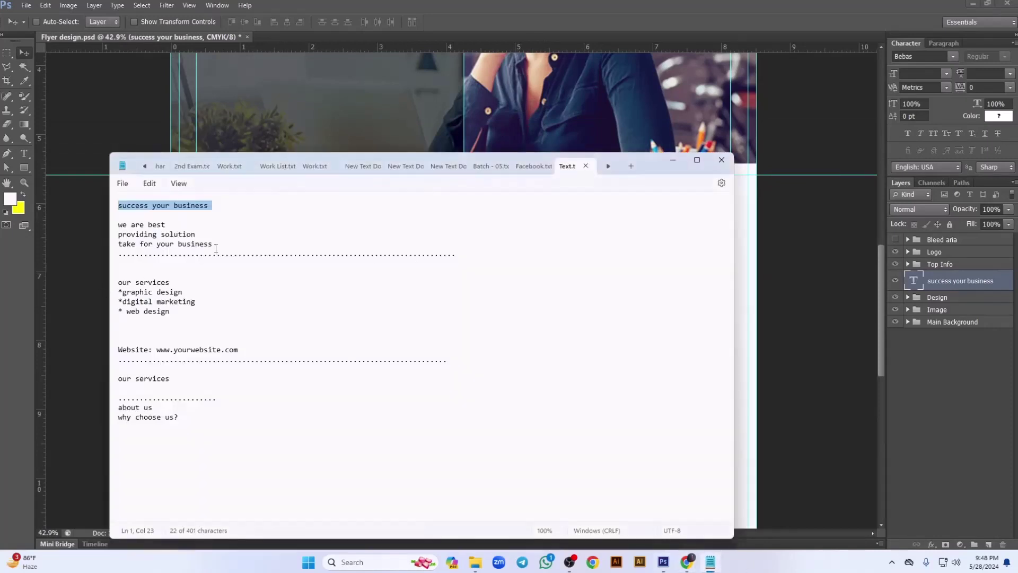
drag(216, 248, 119, 225)
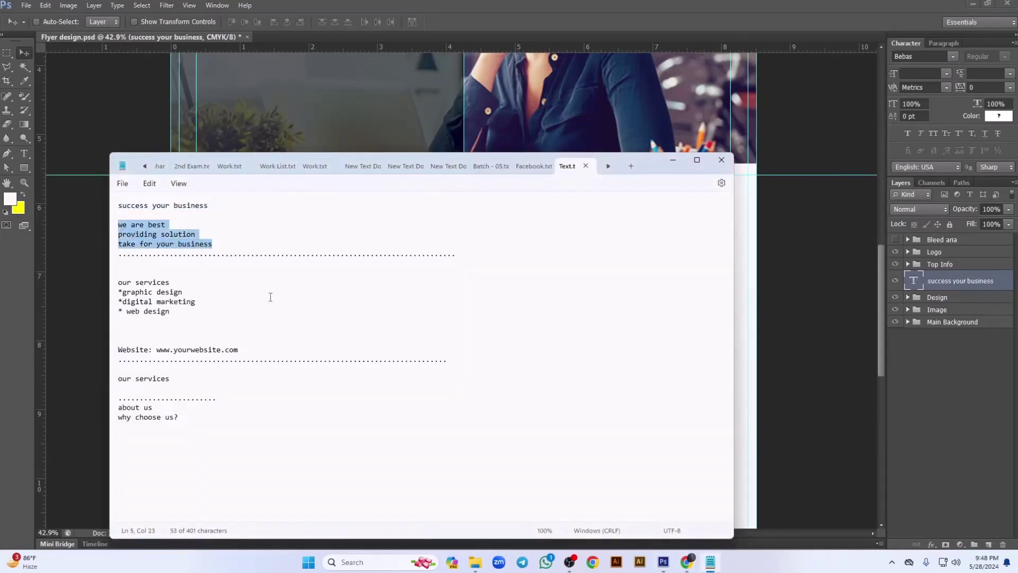
click(670, 161)
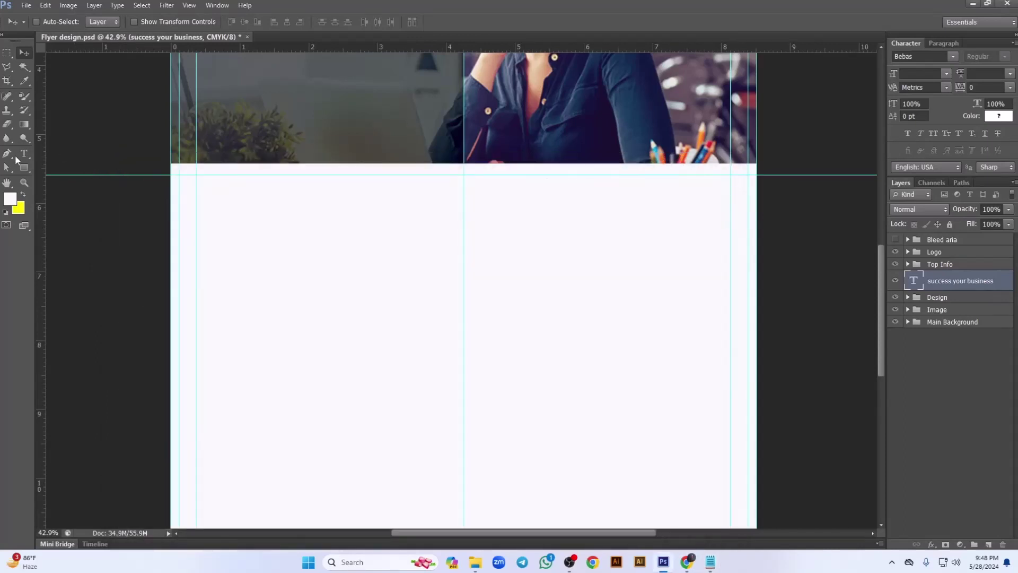
Paste the three tagline lines as a new text layer below the photo, coloured black and left-aligned.
key(t)
click(260, 229)
key(ctrl+v)
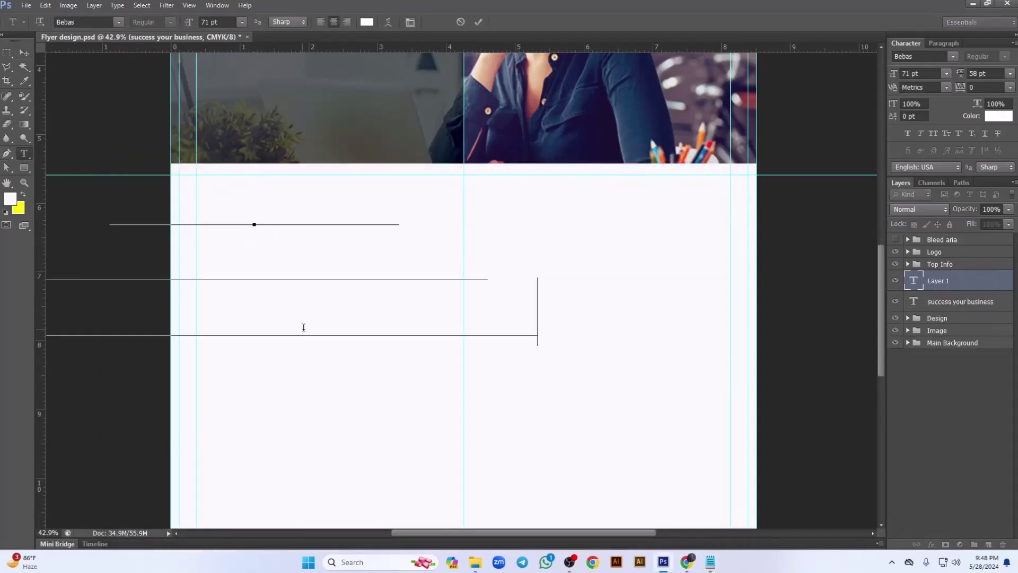
key(ctrl+a)
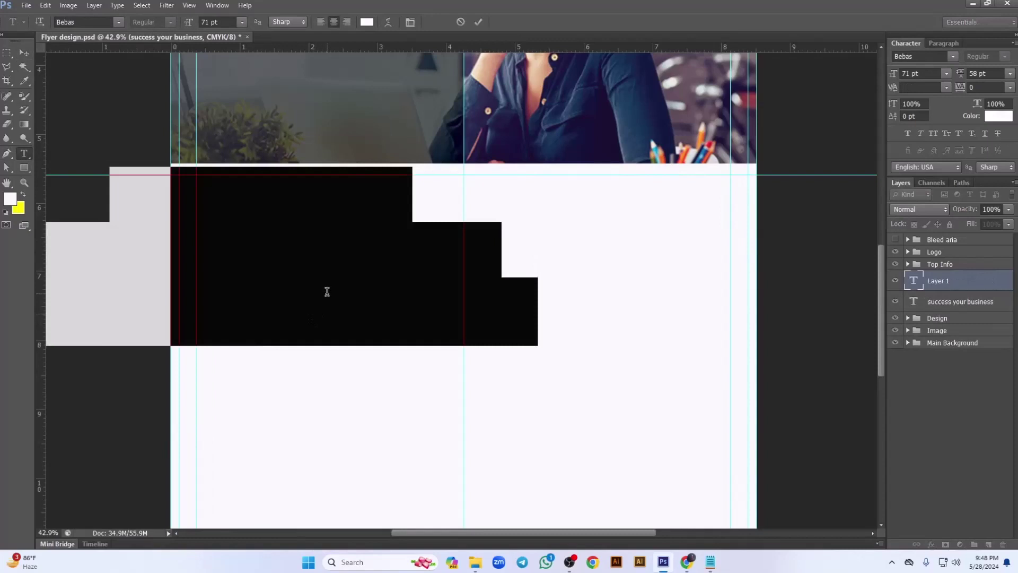
click(996, 118)
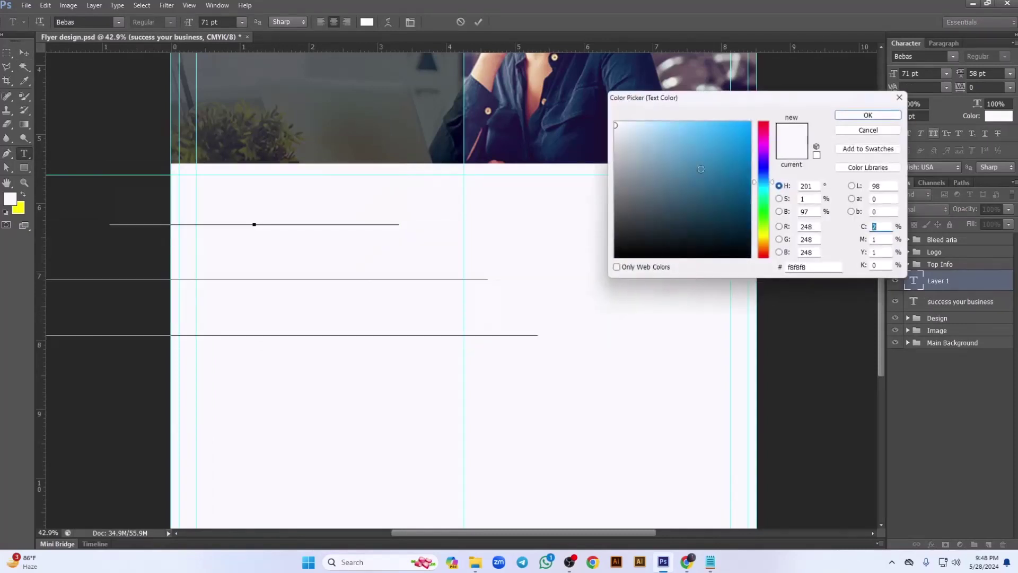
drag(656, 213, 599, 267)
click(854, 117)
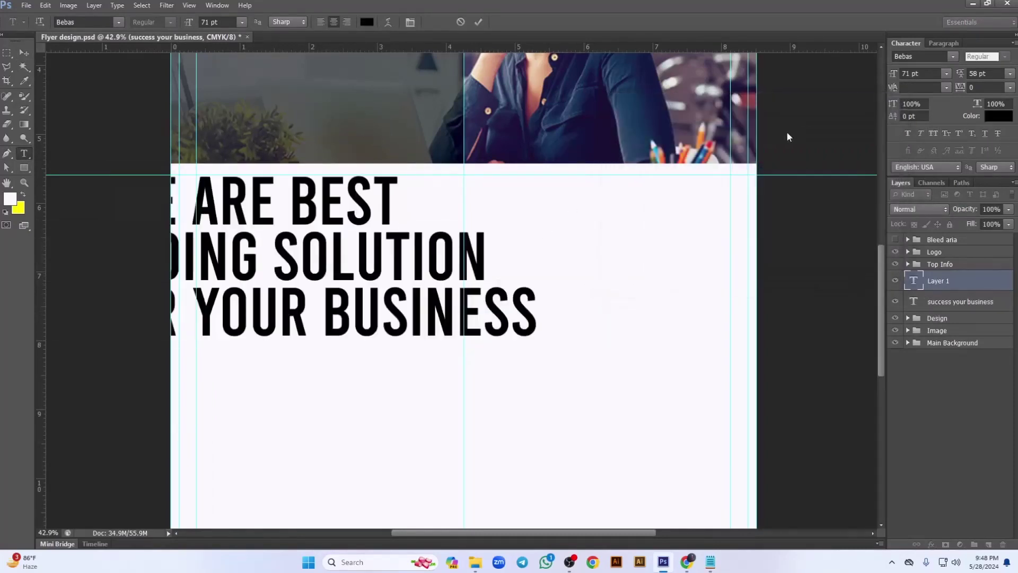
click(319, 21)
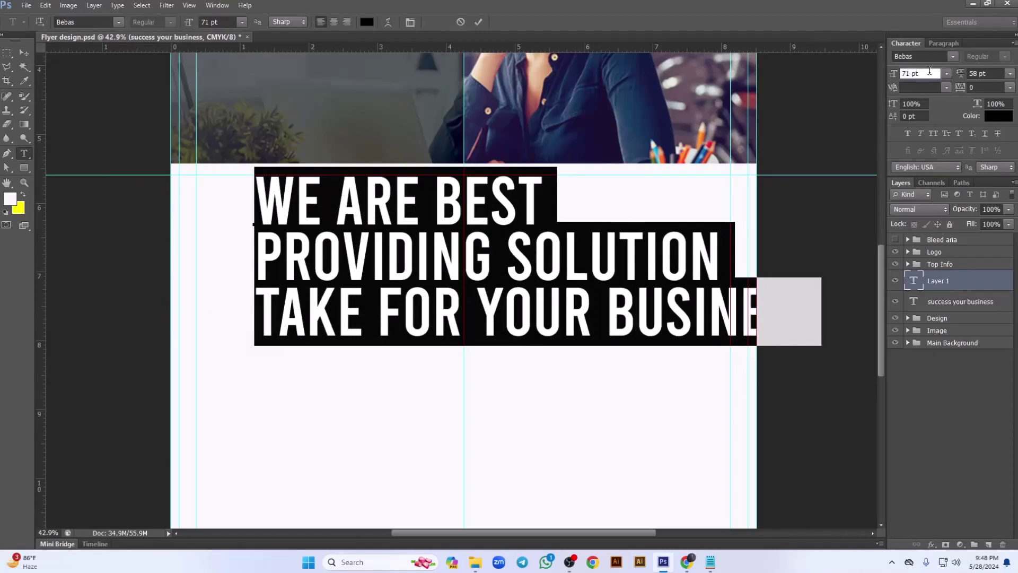
Shrink the headline to 31 pt and move it up and left to the margin.
key(shift+Down)
key(shift+Down)
key(shift+Down)
key(shift+Down)
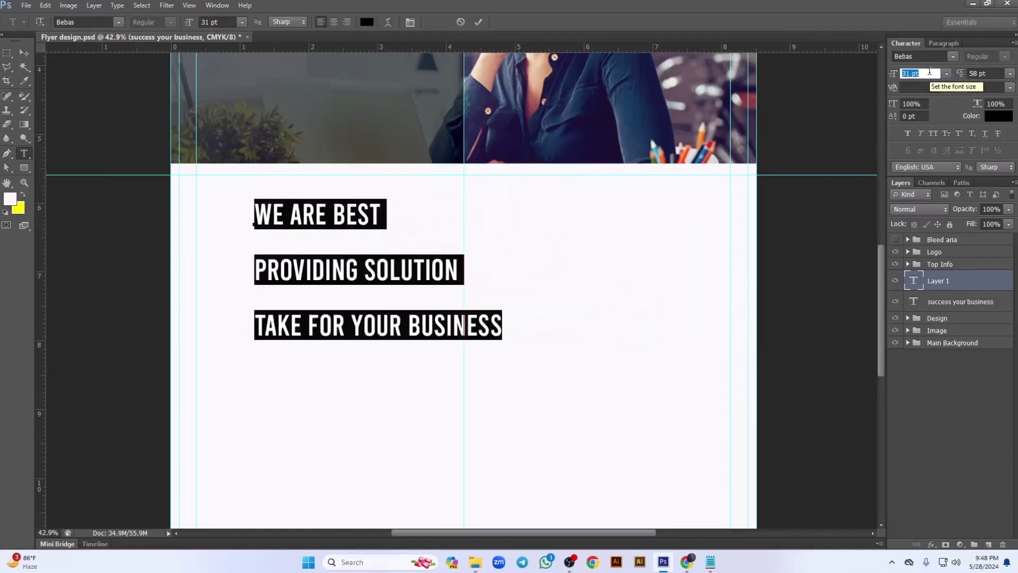
click(24, 52)
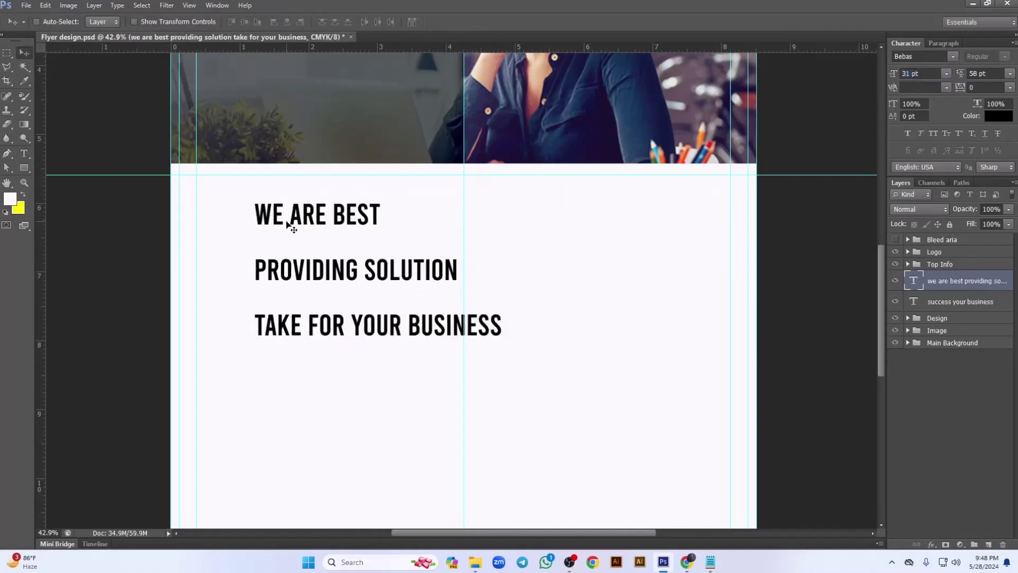
drag(286, 225, 229, 197)
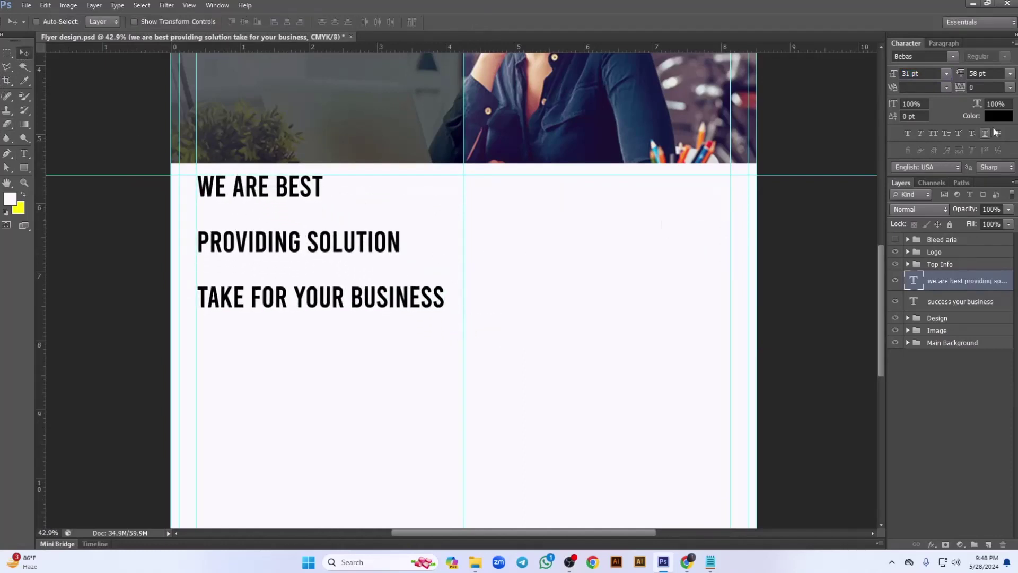
Tighten the three-line headline's leading to 33 pt.
double_click(913, 281)
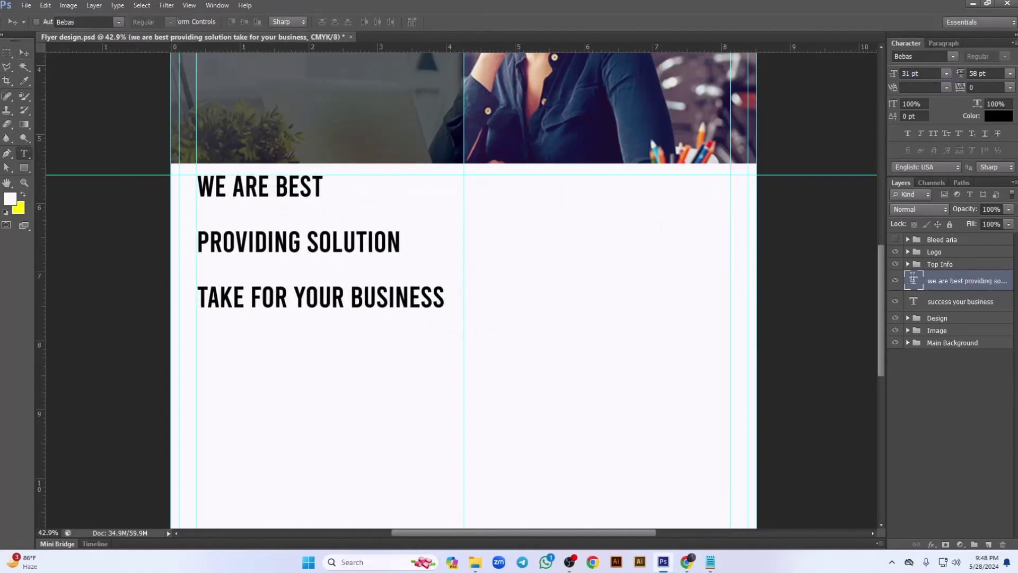
click(988, 72)
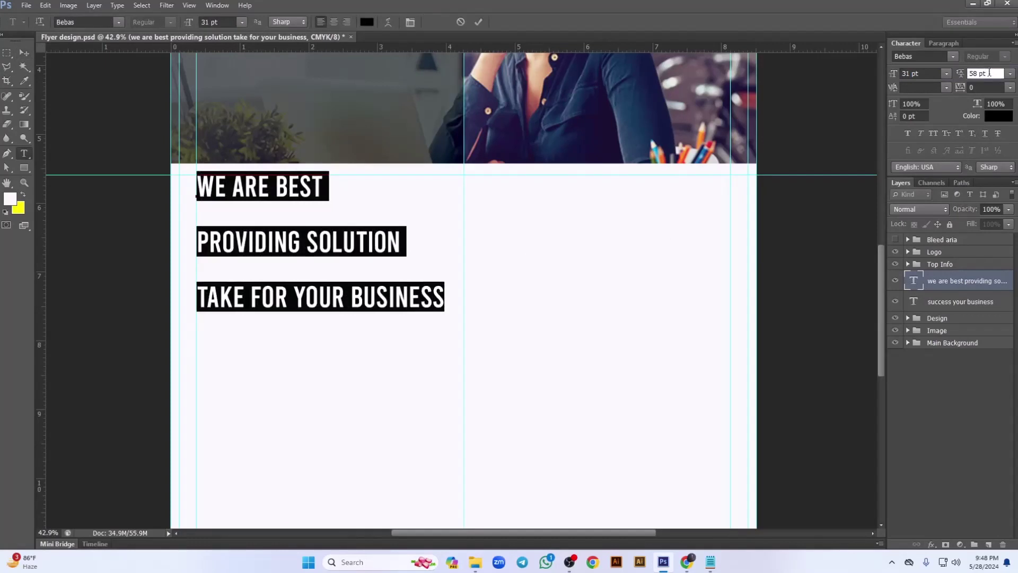
key(shift+Down)
key(shift+Down)
key(shift+Down)
key(Up)
key(Up)
key(Up)
key(Up)
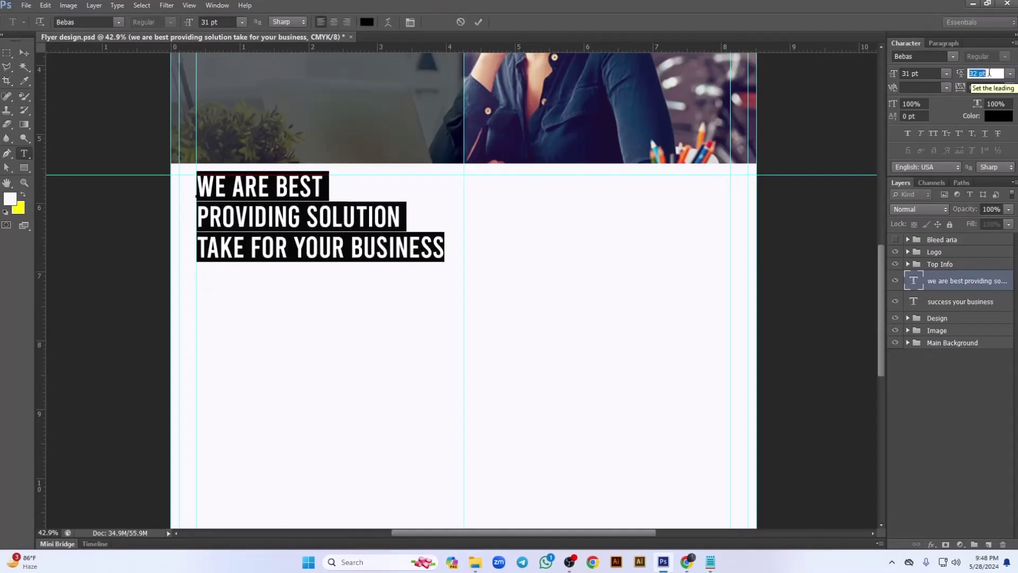
key(Up)
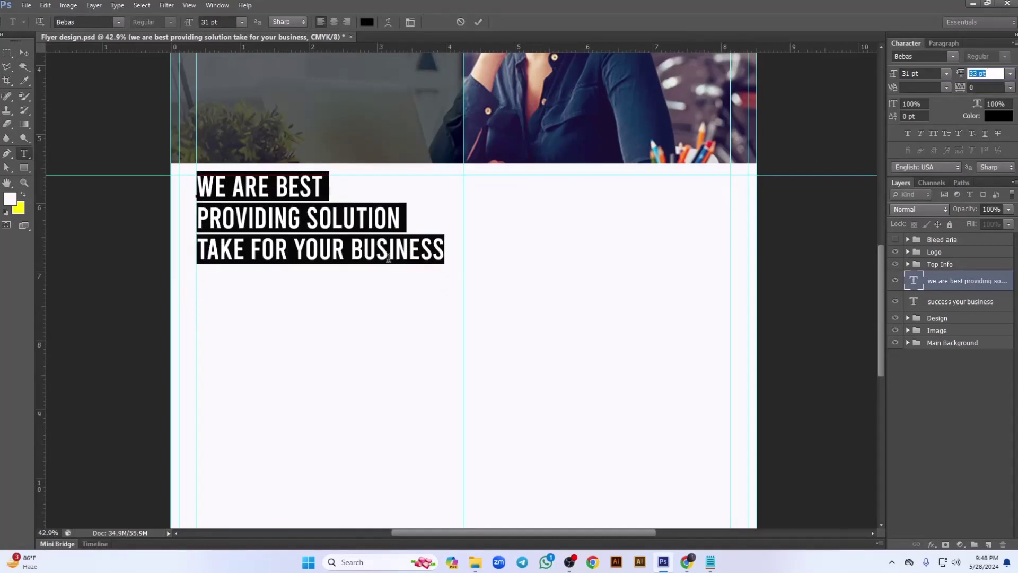
click(399, 233)
scroll(496, 293, up, 2)
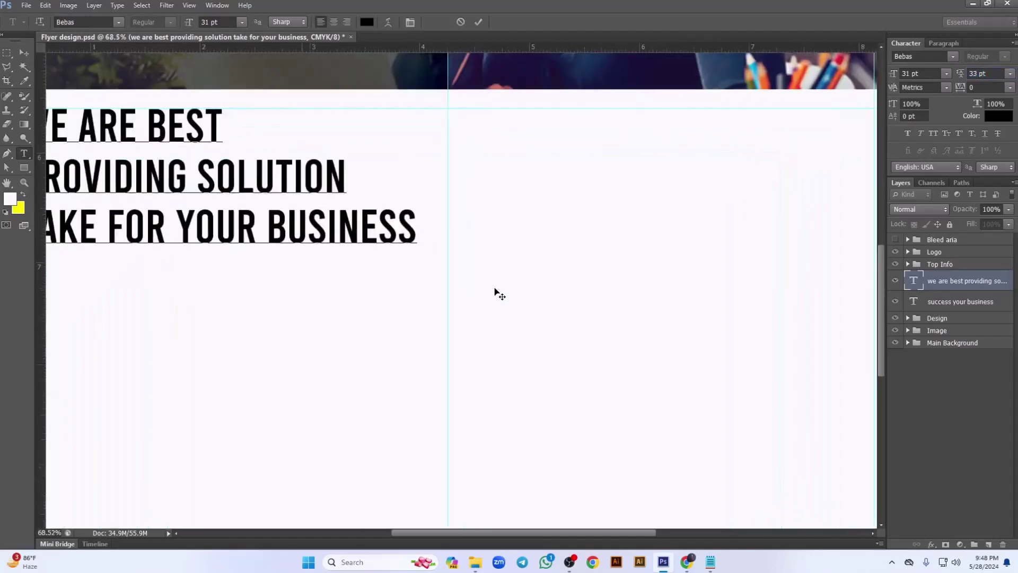
scroll(496, 293, down, 2)
scroll(496, 292, down, 2)
Colour the PROVIDING SOLUTION line with the green sampled from BUSINESS.
drag(435, 240, 297, 237)
click(989, 118)
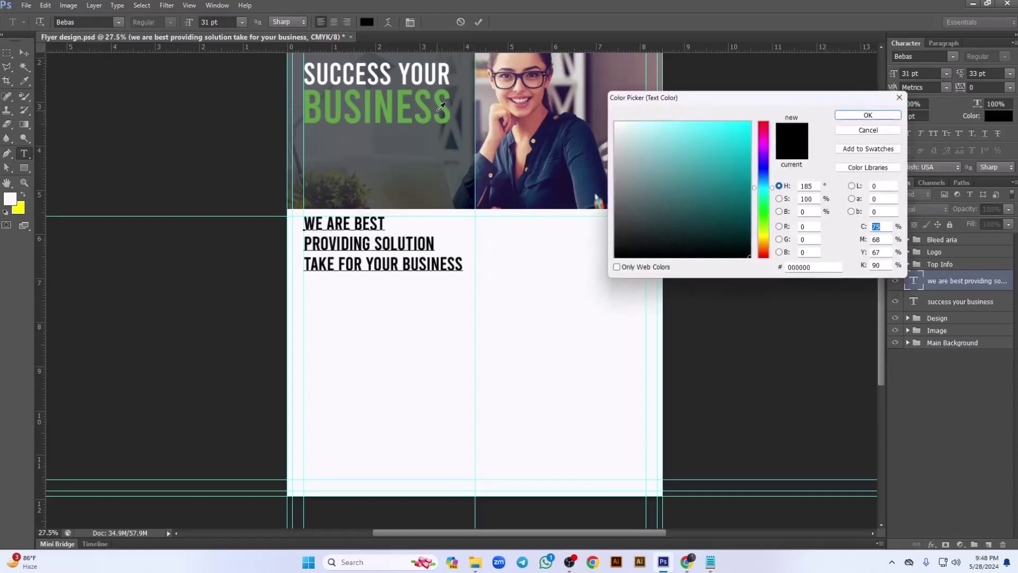
click(424, 99)
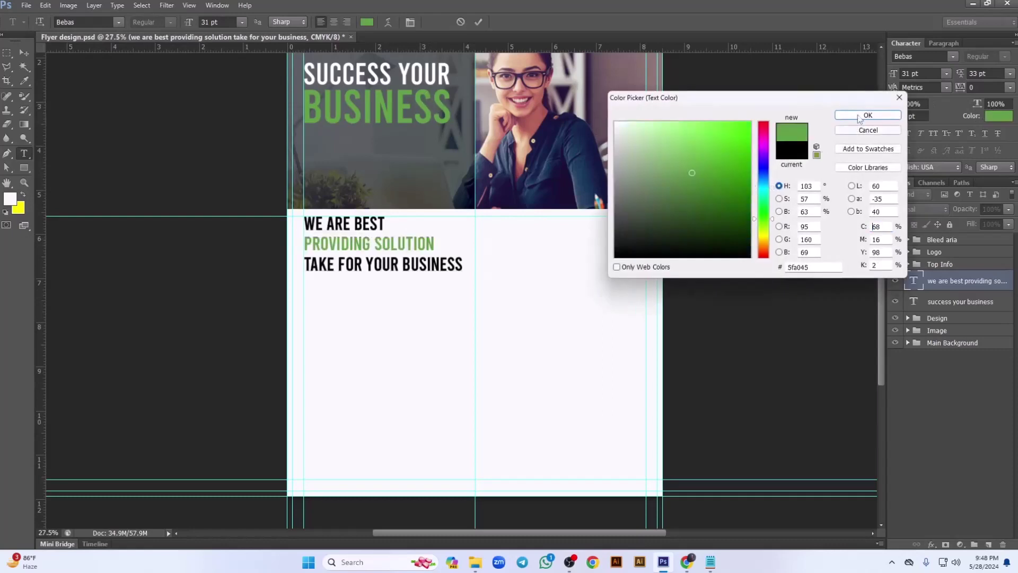
click(868, 115)
Try 20 letter spacing on TAKE FOR YOUR BUSINESS, reset it to 0, and commit.
drag(463, 264, 301, 265)
click(991, 87)
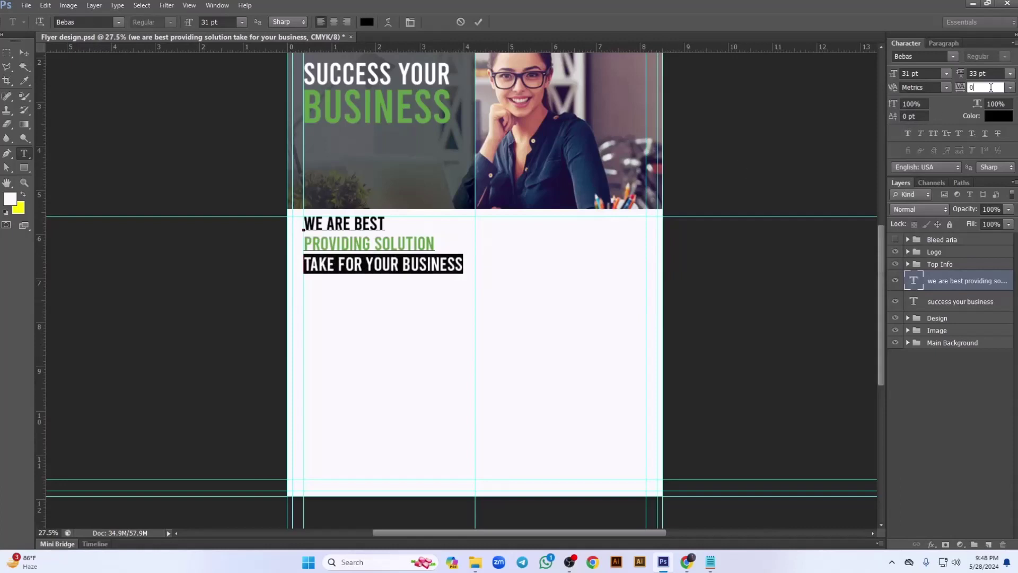
text(20)
key(Return)
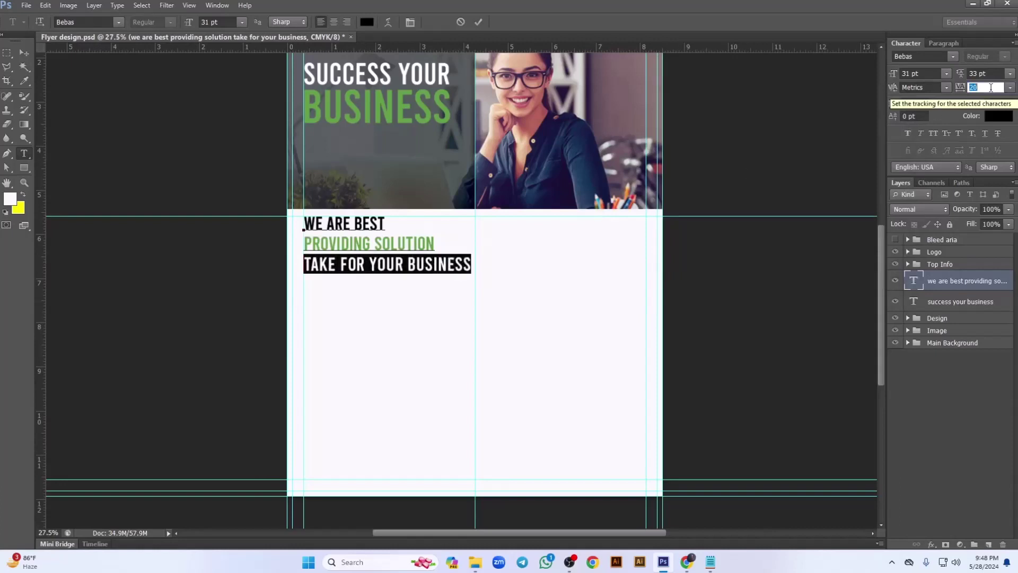
text(0)
key(Return)
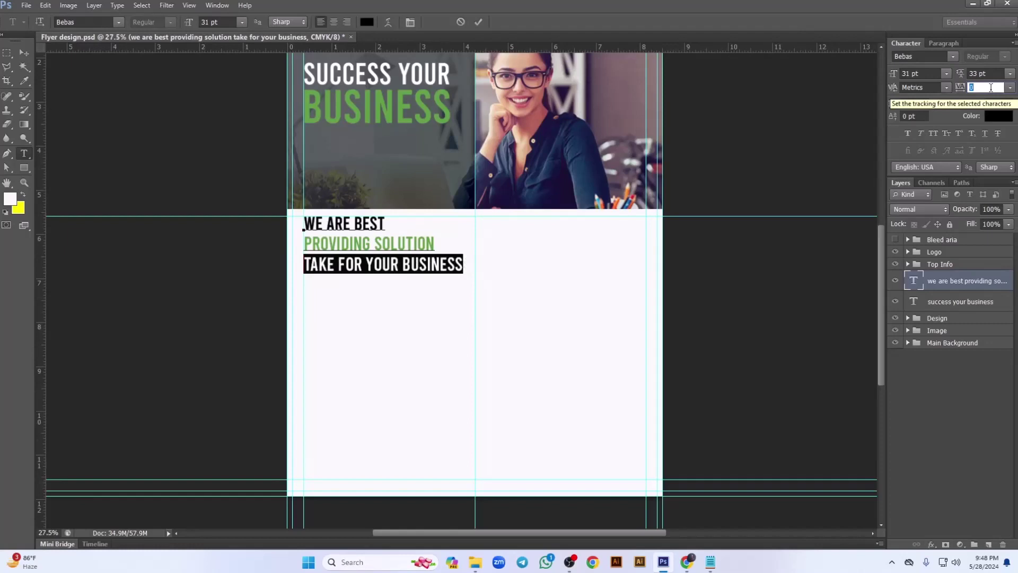
click(24, 52)
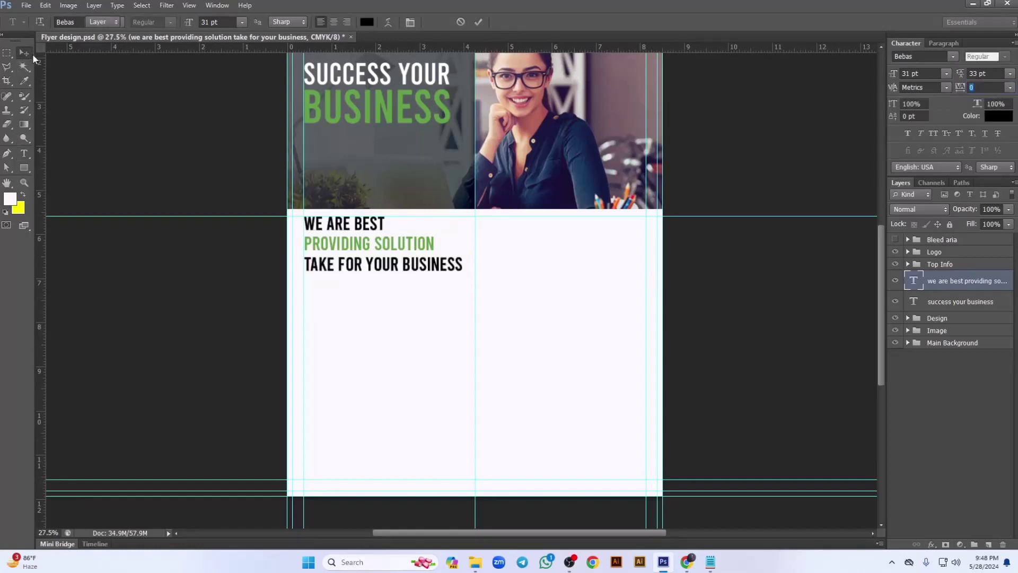
Add a vertical guide at the headline's right edge and bring the blank lower page into view.
scroll(419, 355, up, 2)
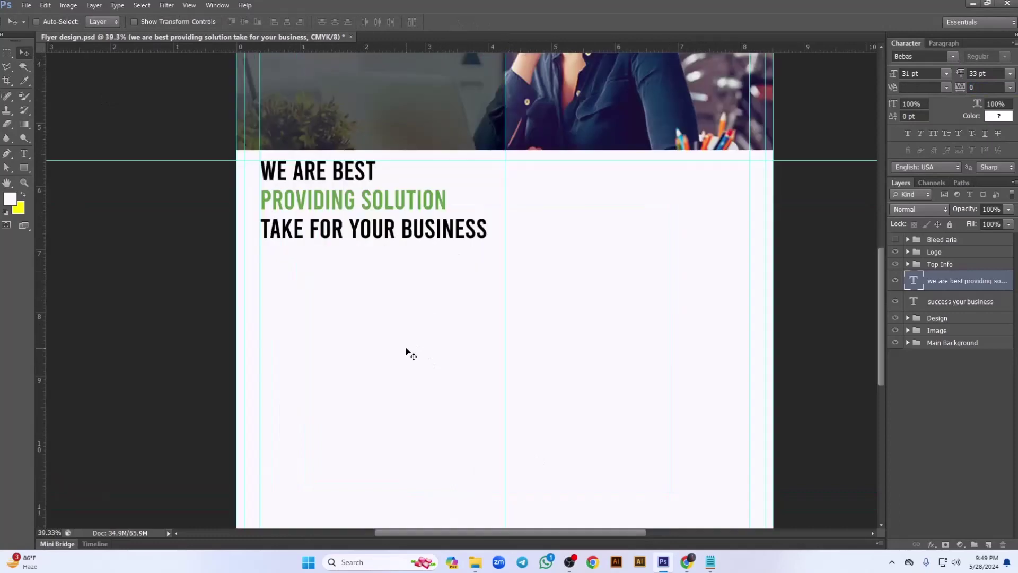
drag(40, 197, 486, 268)
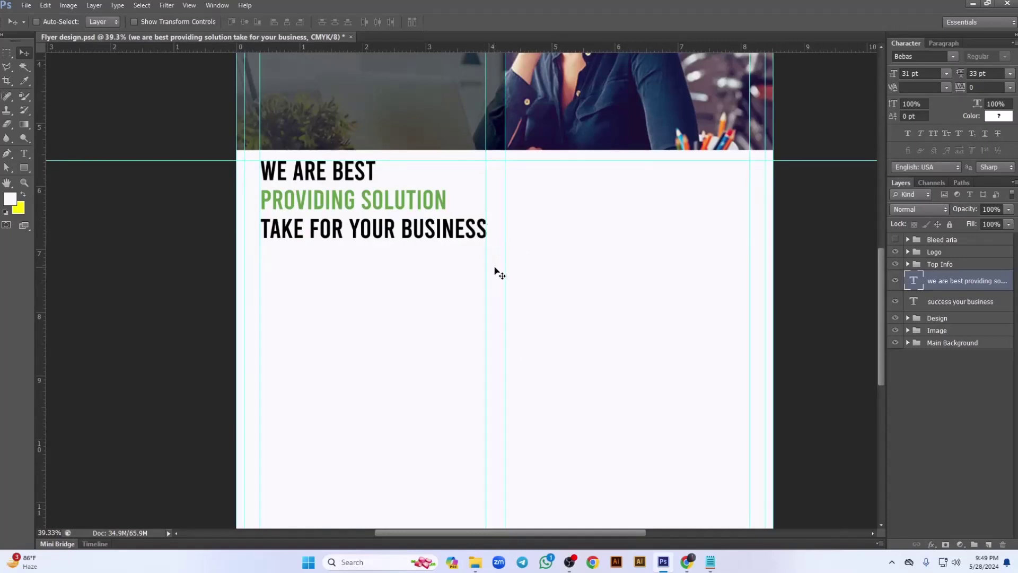
scroll(497, 273, up, 2)
drag(502, 332, 480, 210)
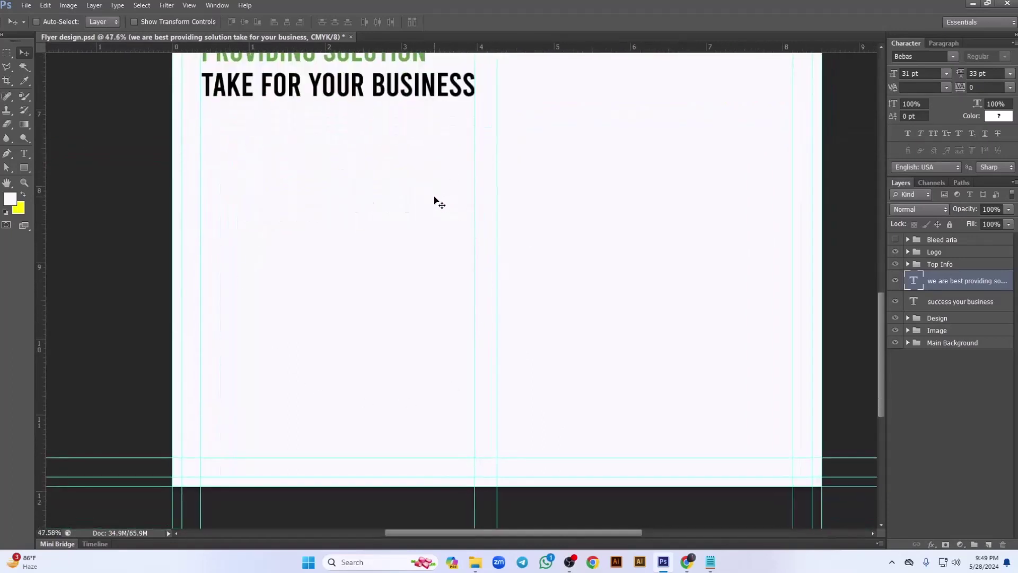
Copy the words 'our services' from the notes file.
click(711, 561)
drag(179, 285, 120, 289)
key(ctrl+c)
click(447, 90)
click(24, 153)
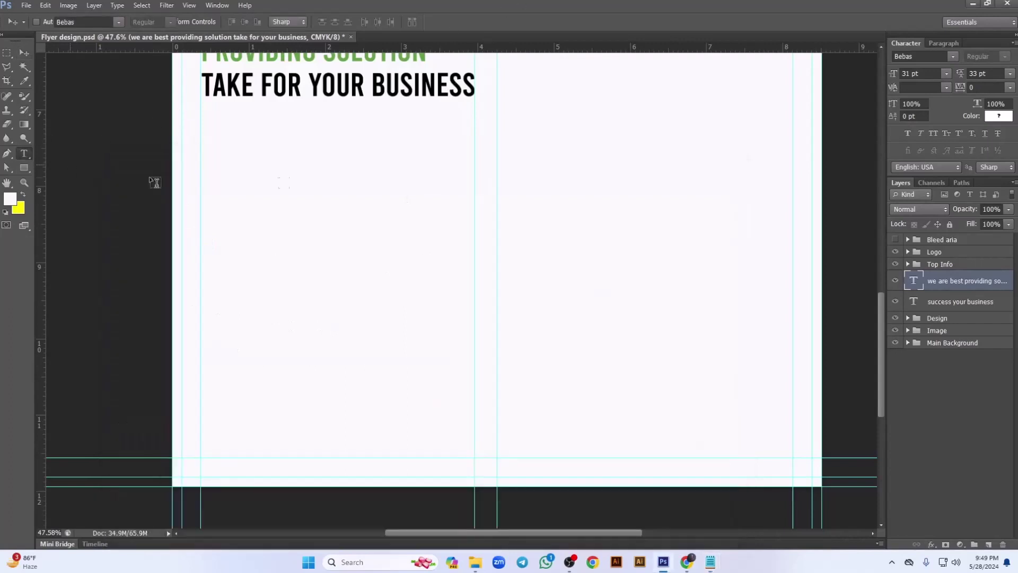
Paste 'our services' as a new black text layer below the headline.
click(277, 186)
key(ctrl+v)
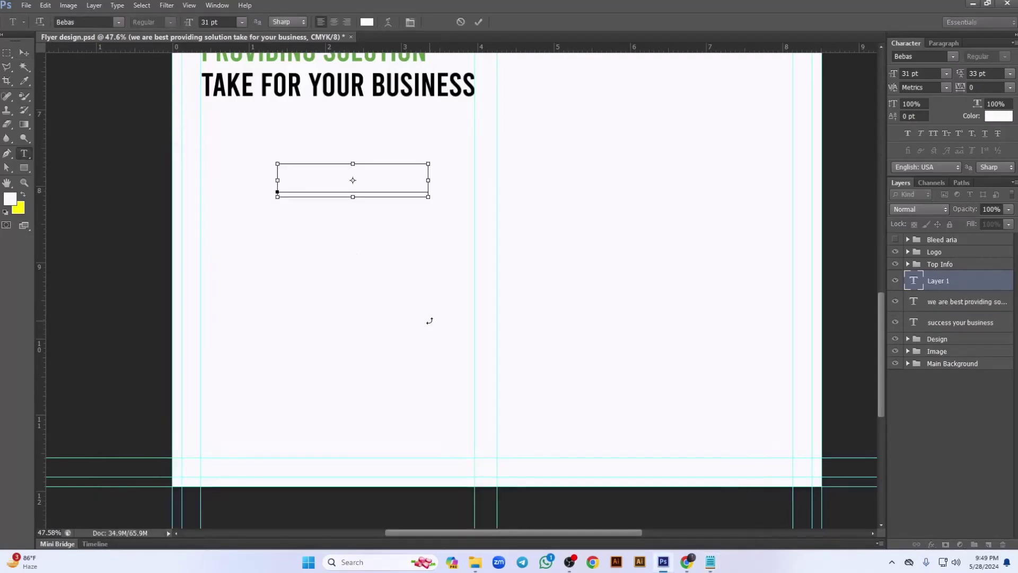
key(ctrl+a)
click(986, 117)
click(615, 256)
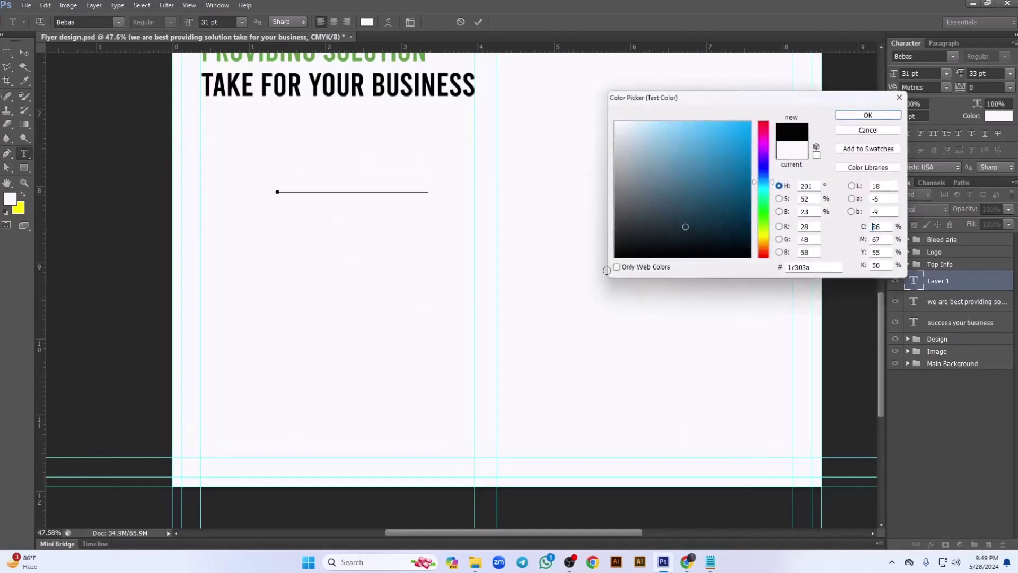
click(868, 115)
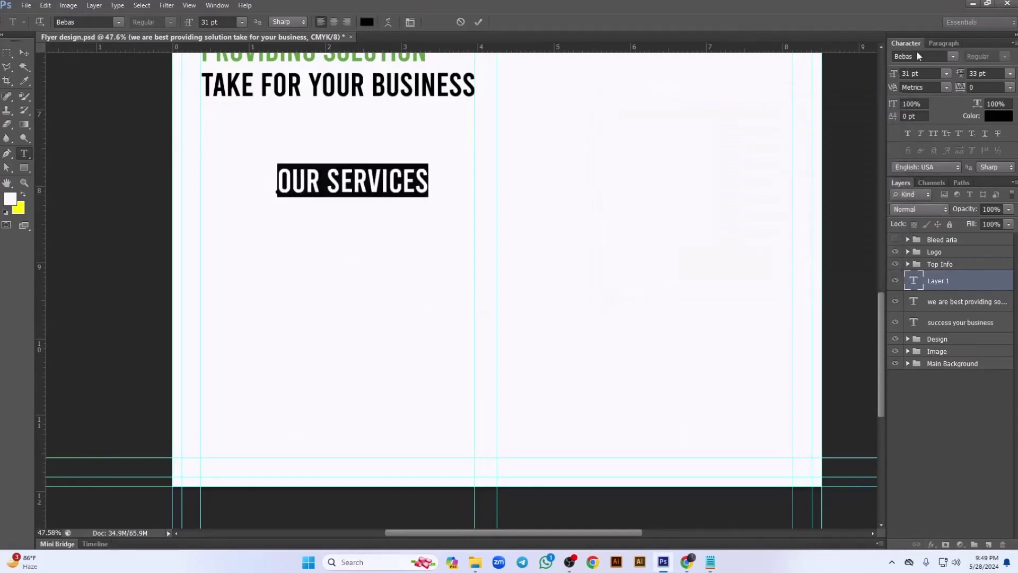
Format the heading as Montserrat Bold, 18 pt, all caps.
click(919, 55)
text(mon)
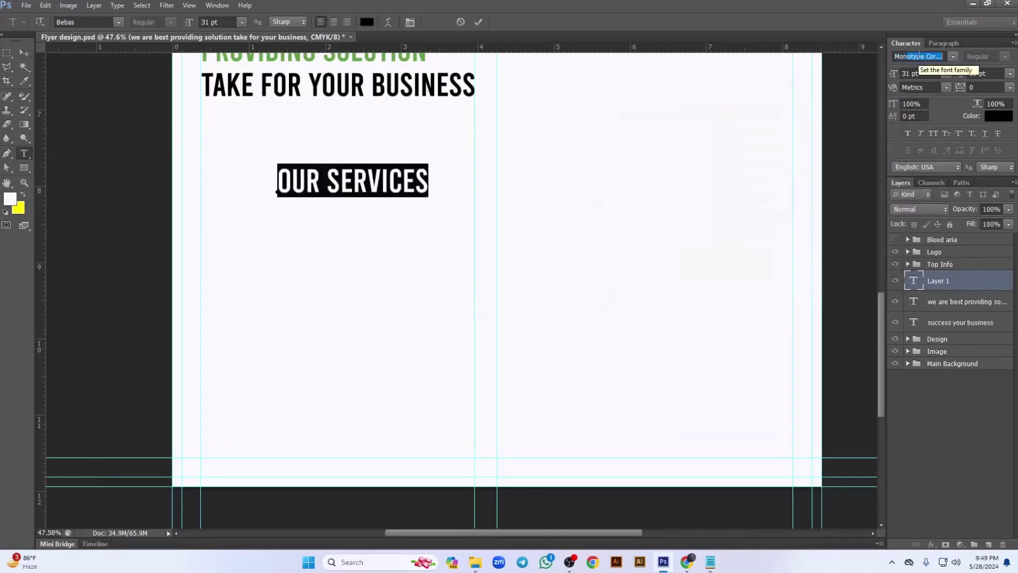
key(Return)
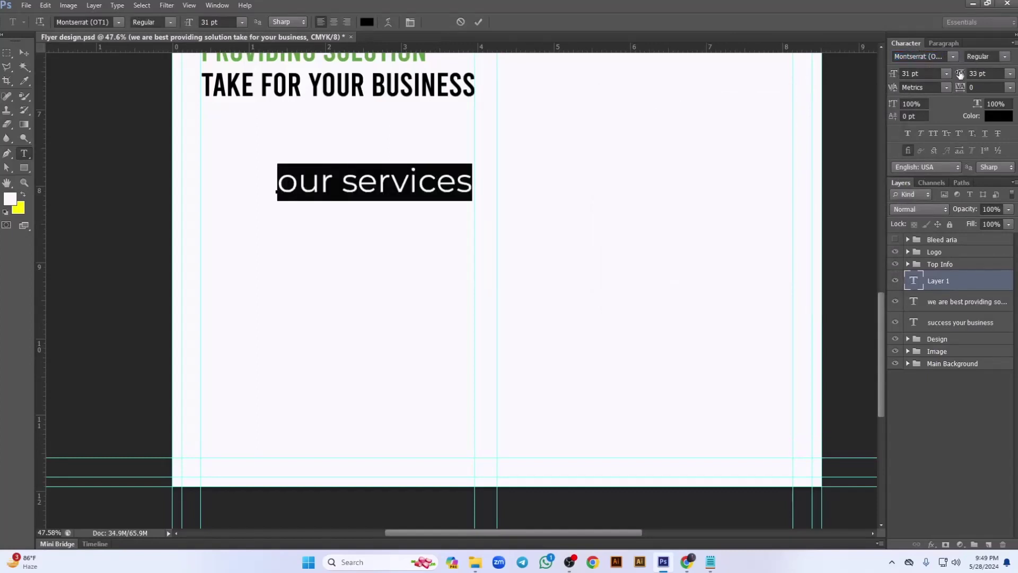
click(933, 135)
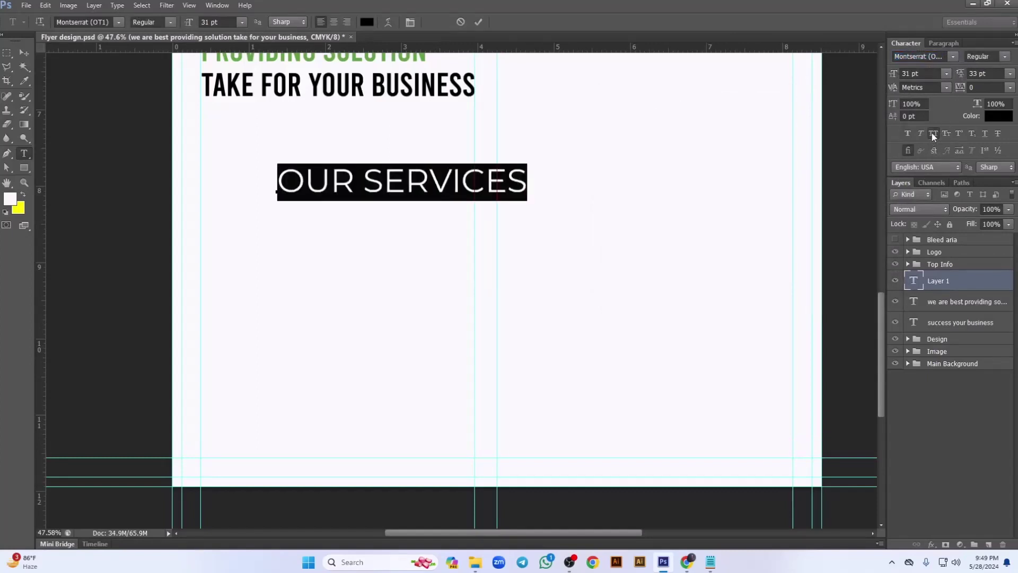
click(997, 57)
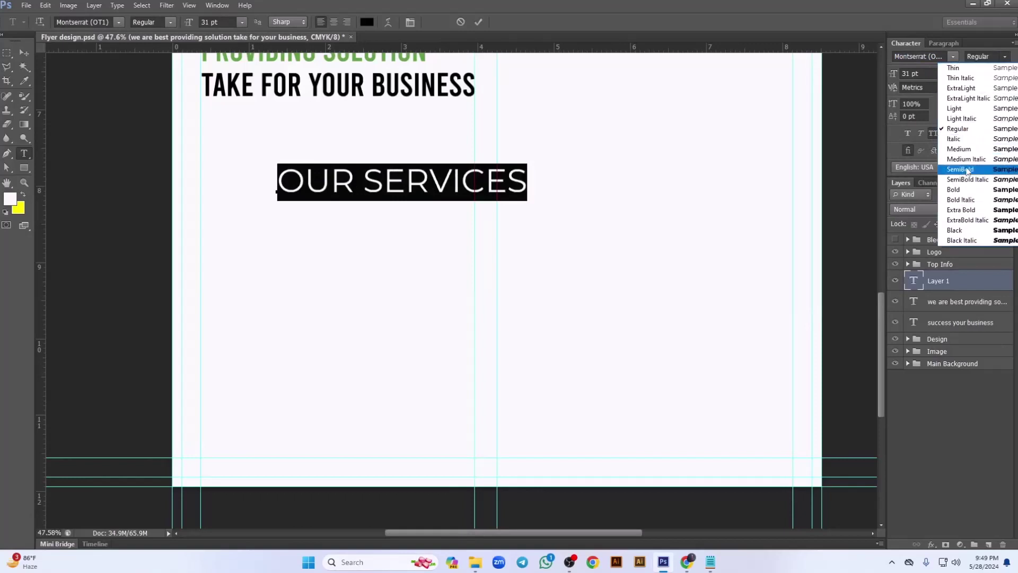
click(957, 192)
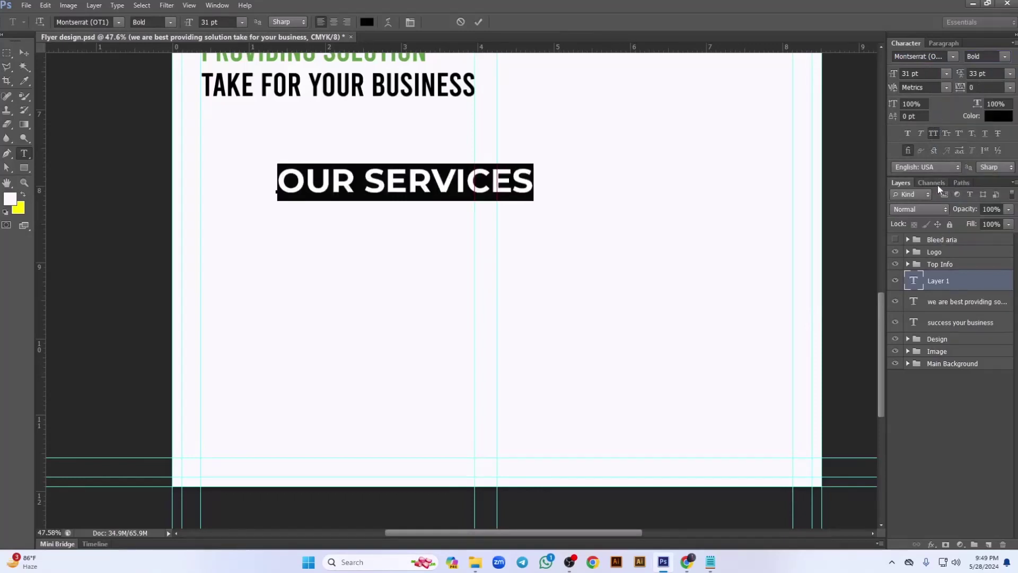
click(948, 74)
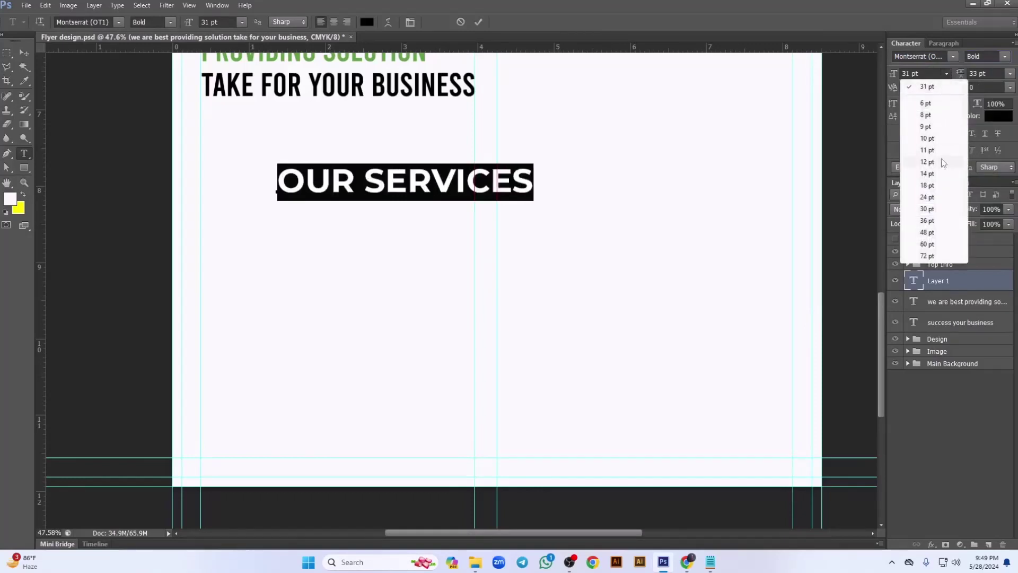
click(934, 185)
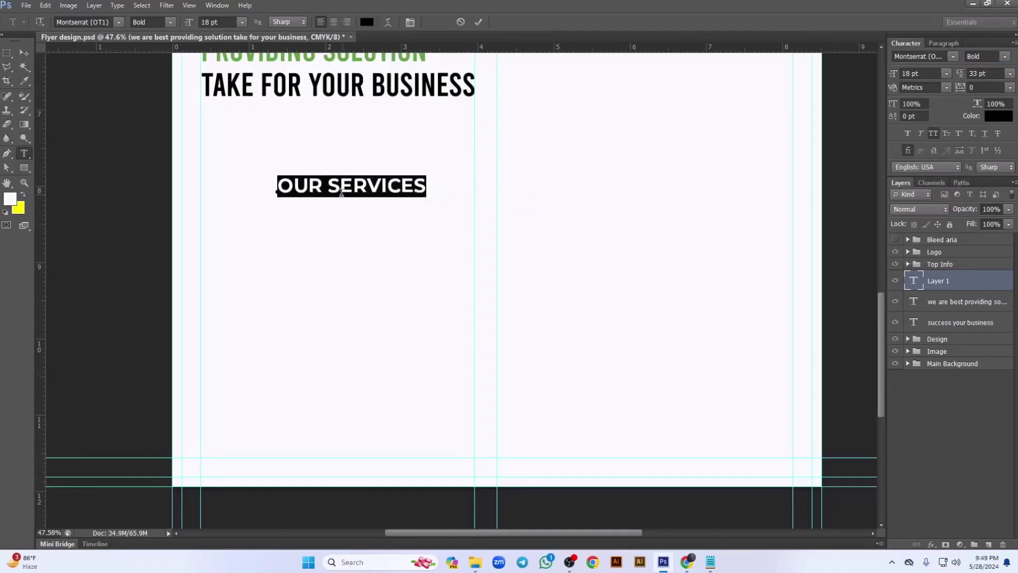
Colour OUR with the headline's green and move the heading just under the headline.
scroll(350, 234, down, 2)
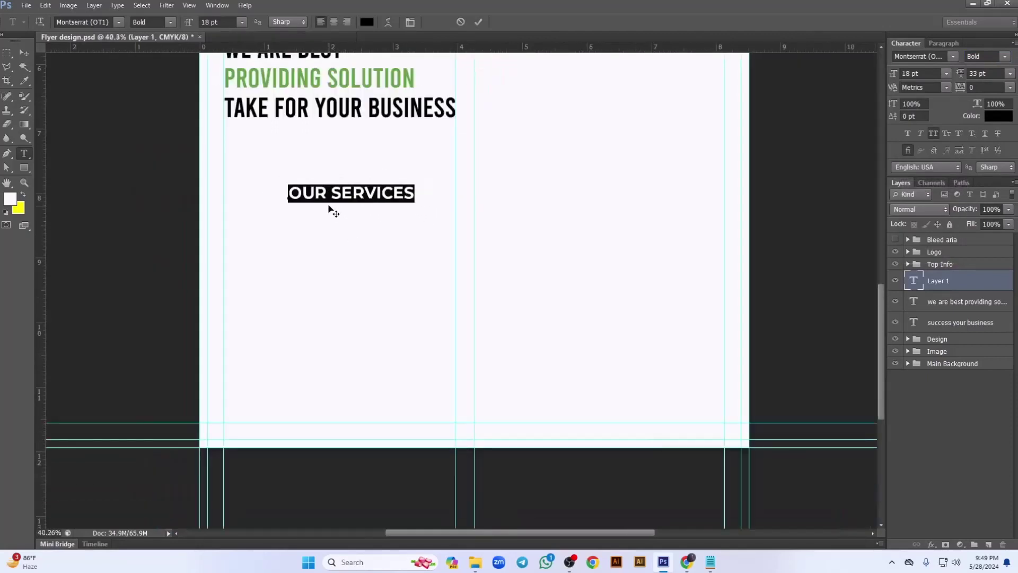
drag(329, 192, 266, 192)
click(982, 118)
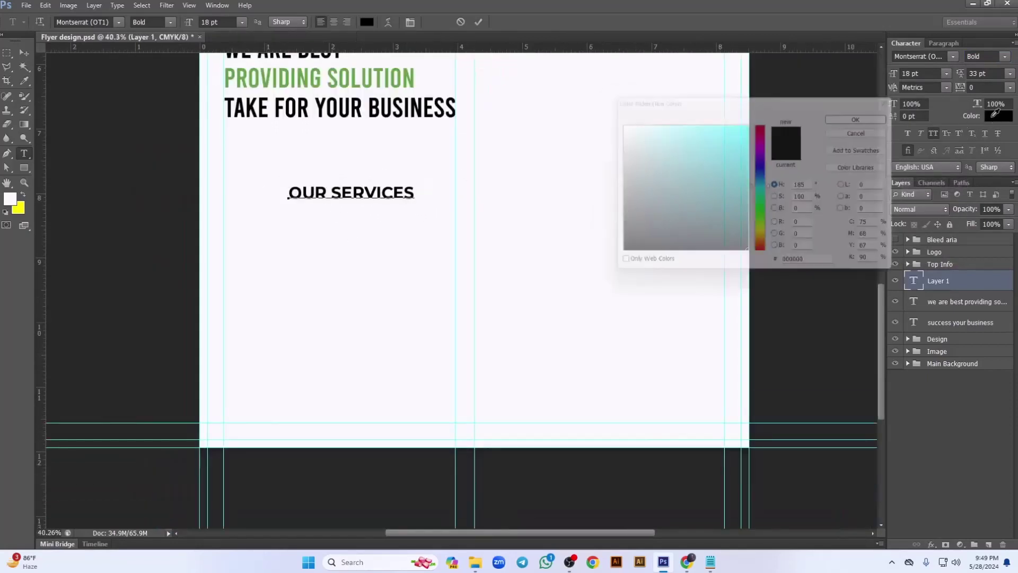
click(338, 82)
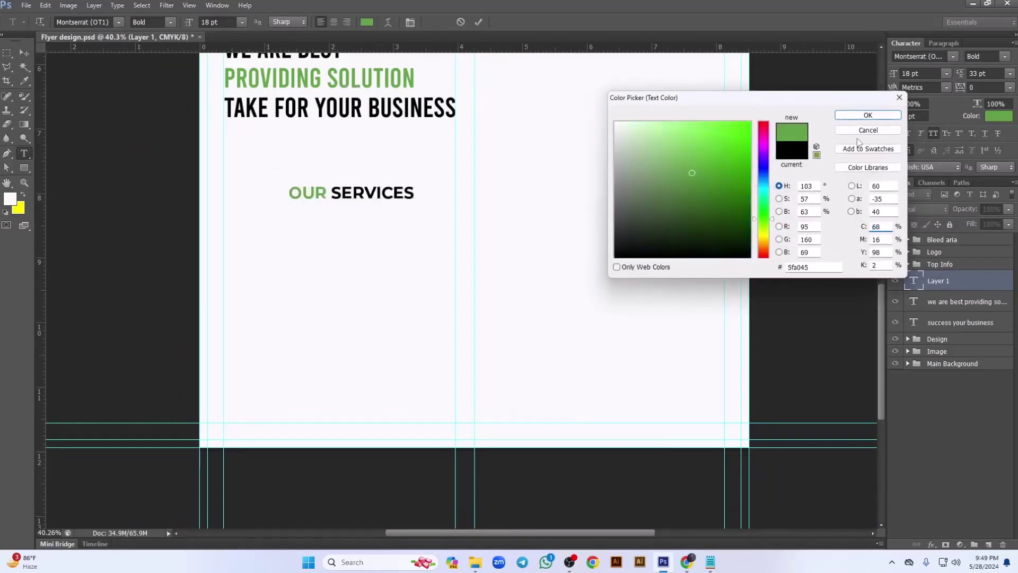
click(868, 115)
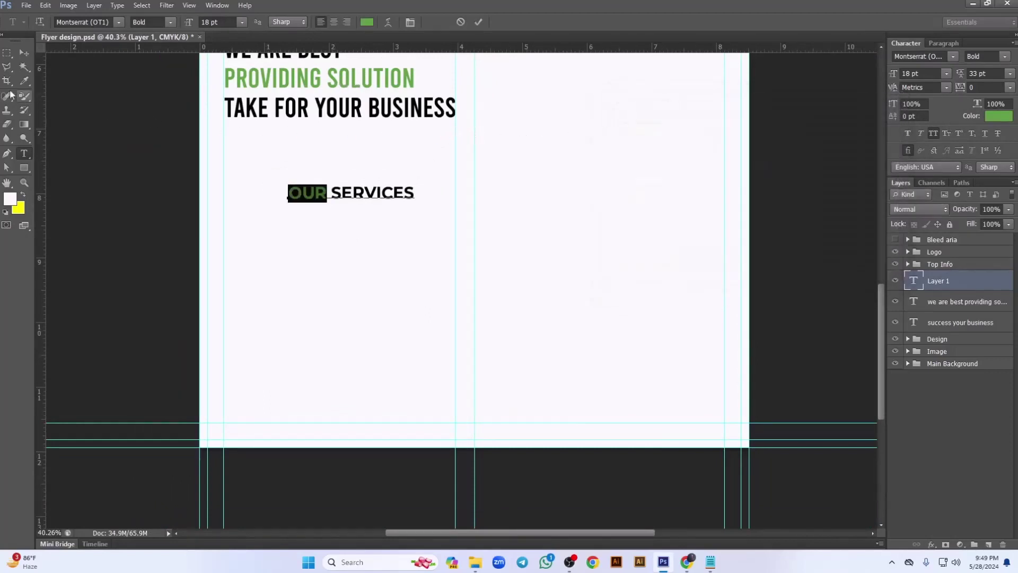
click(23, 53)
drag(334, 187, 297, 141)
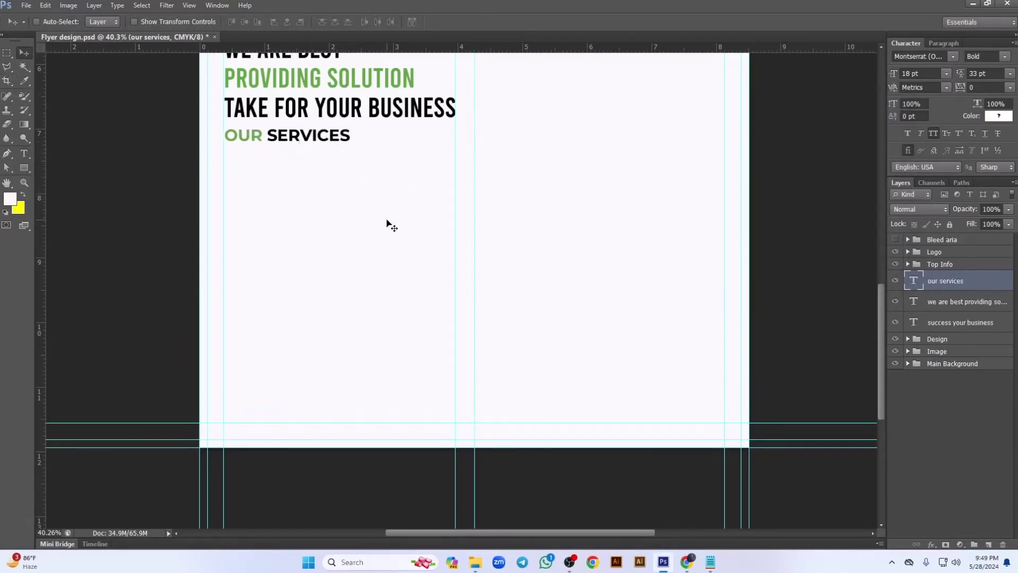
key(Left)
key(Left)
key(Left)
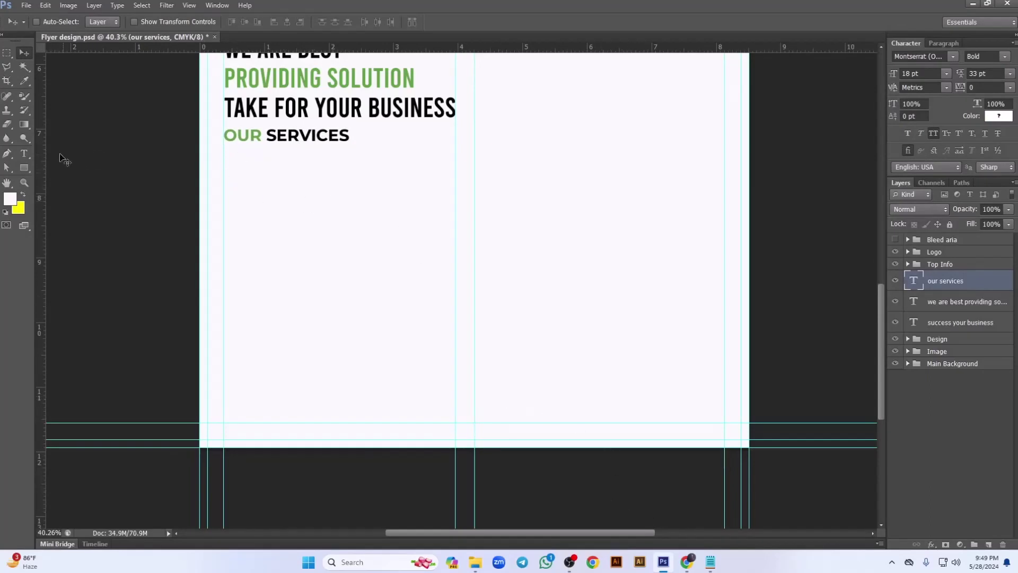
Draw a paragraph box below OUR SERVICES and fill it with Lorem Ipsum.
click(24, 155)
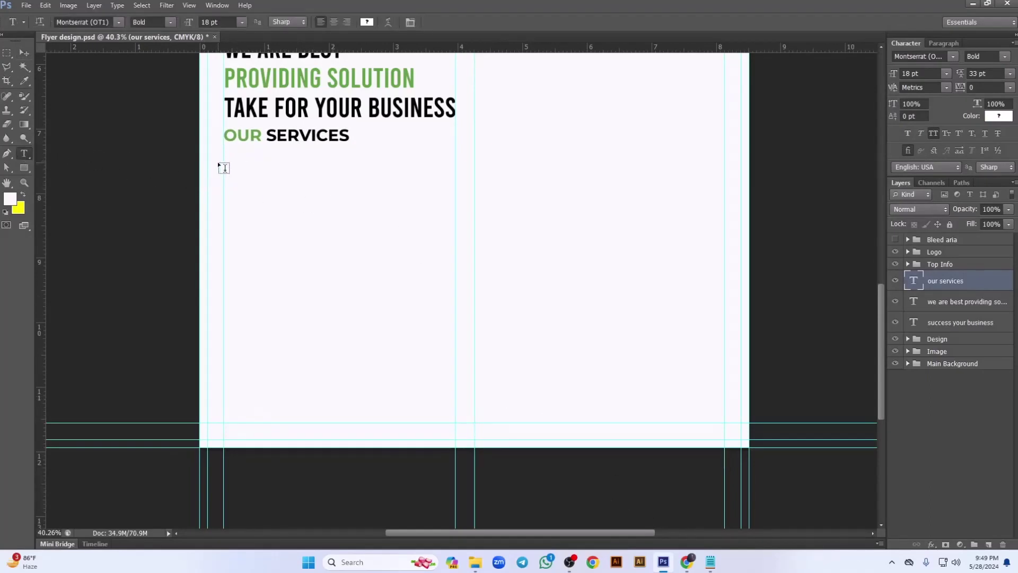
drag(224, 153, 455, 184)
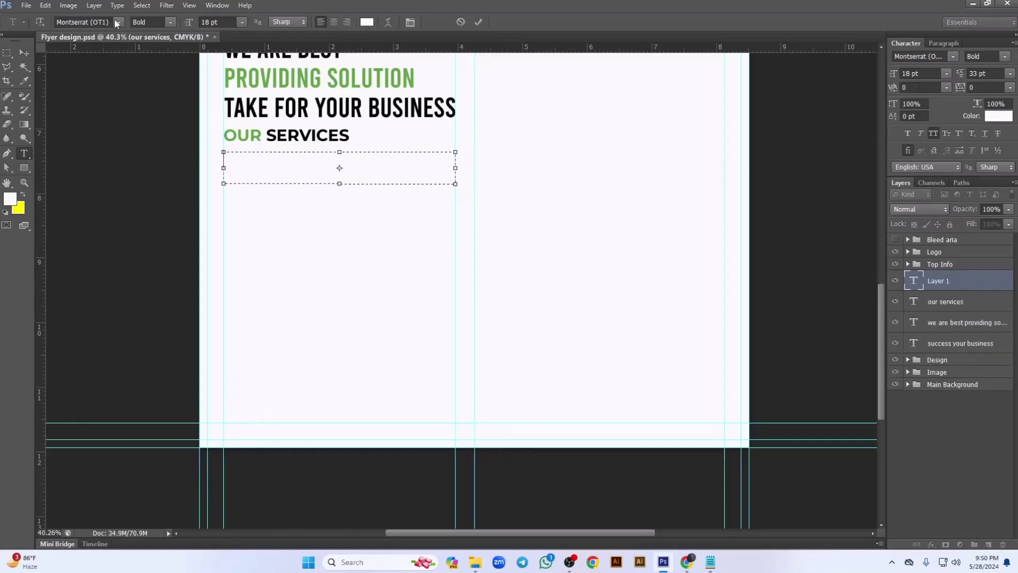
click(119, 6)
click(131, 183)
Make the placeholder text black, Auto leading, mixed case and Light weight.
click(1004, 119)
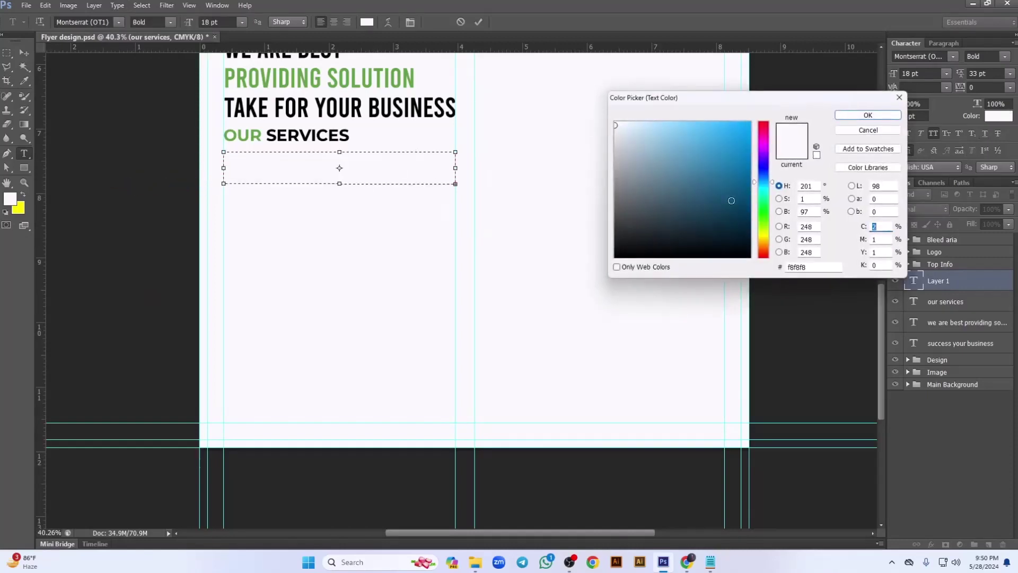
drag(732, 200, 583, 284)
click(878, 118)
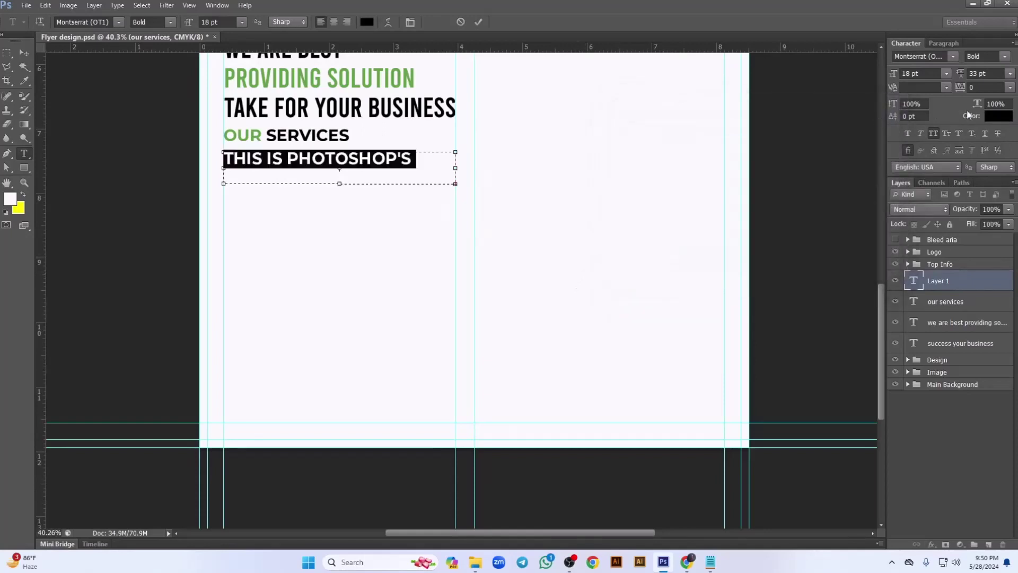
click(1010, 73)
click(975, 80)
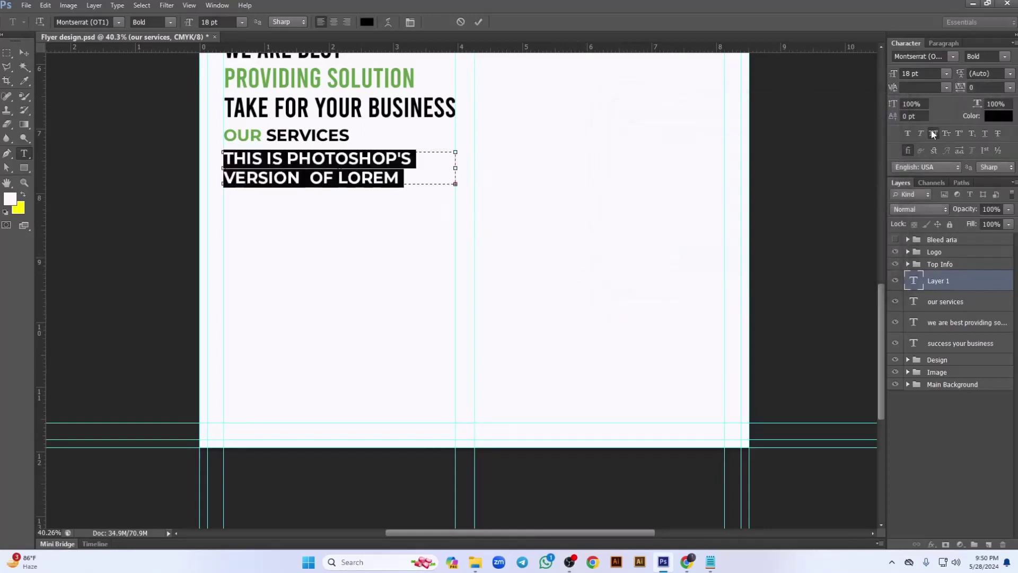
click(932, 134)
click(991, 55)
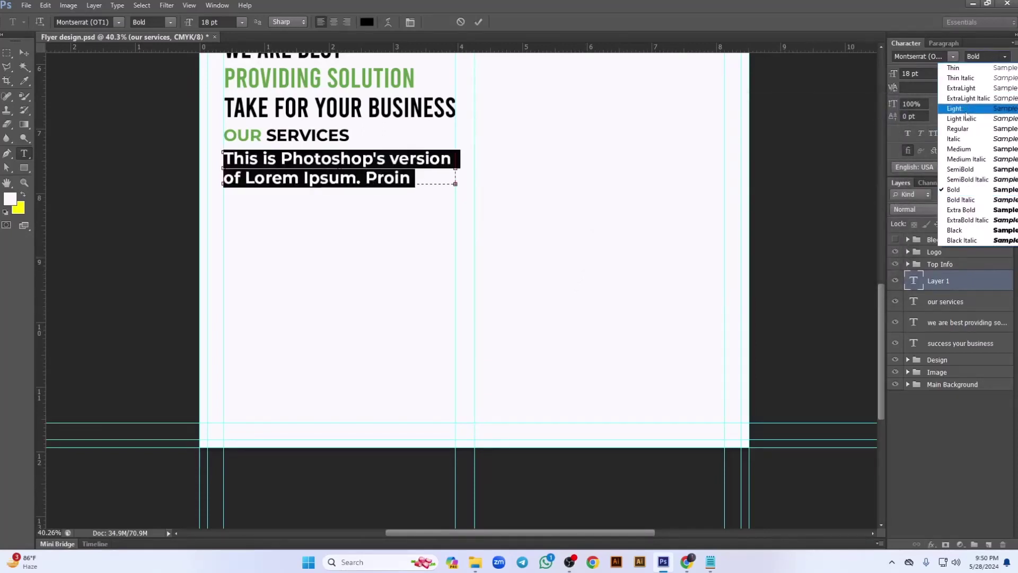
click(970, 99)
Apply Justify All to the paragraph and reduce it to 10 pt.
click(948, 44)
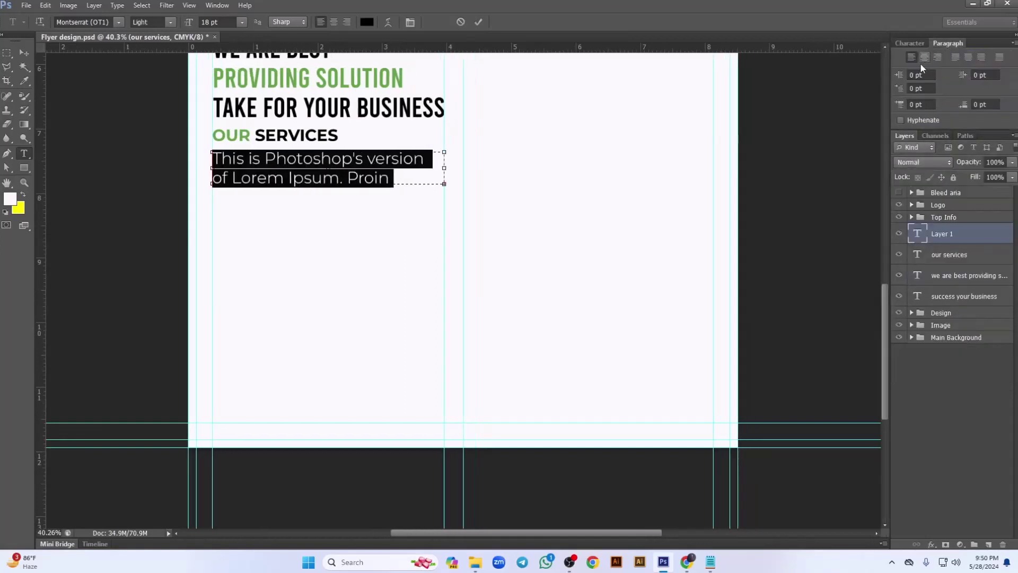
click(959, 58)
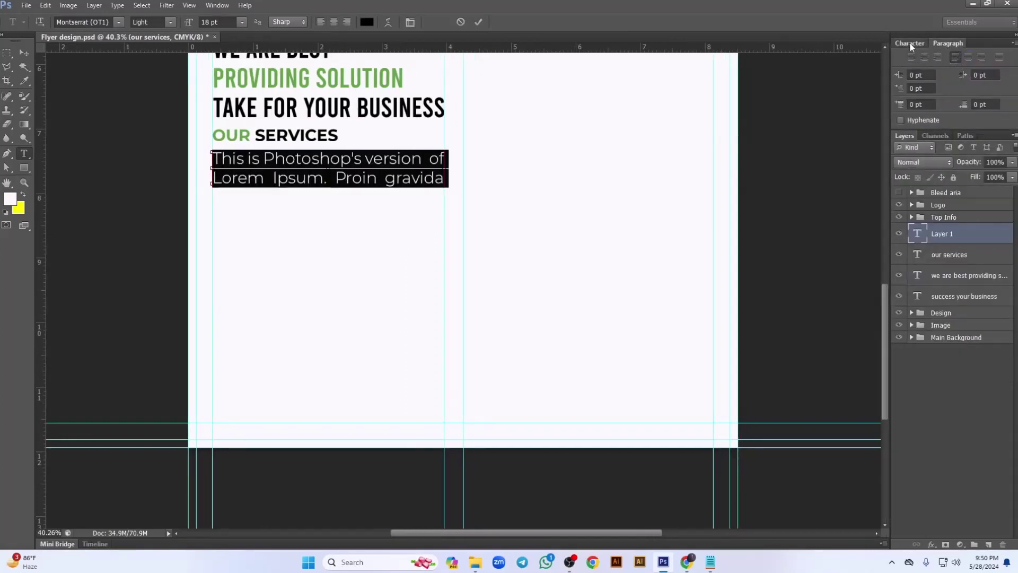
click(909, 42)
click(932, 72)
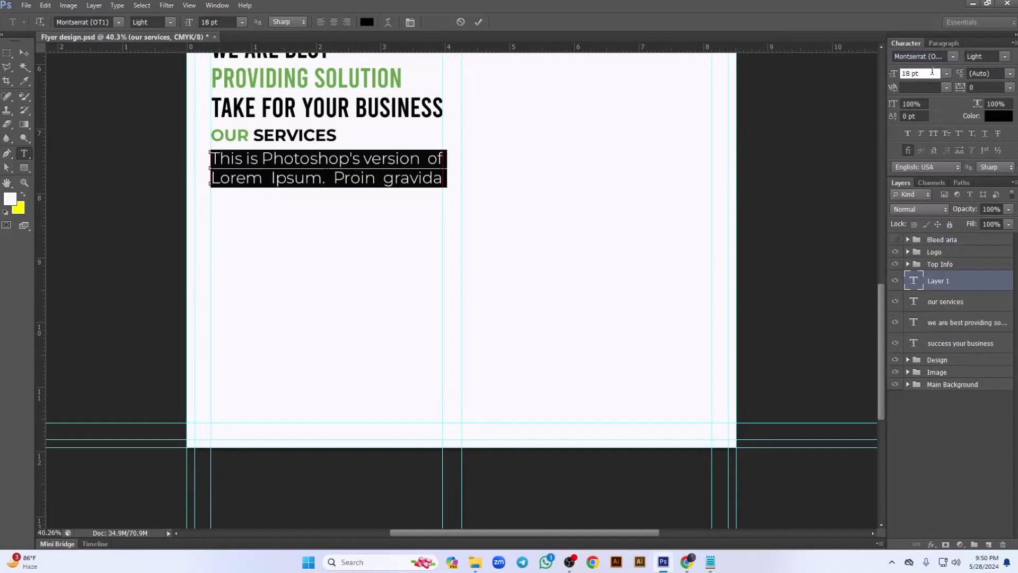
key(Down)
key(Down)
key(Down)
key(Down)
key(Down)
key(Down)
key(Down)
key(Down)
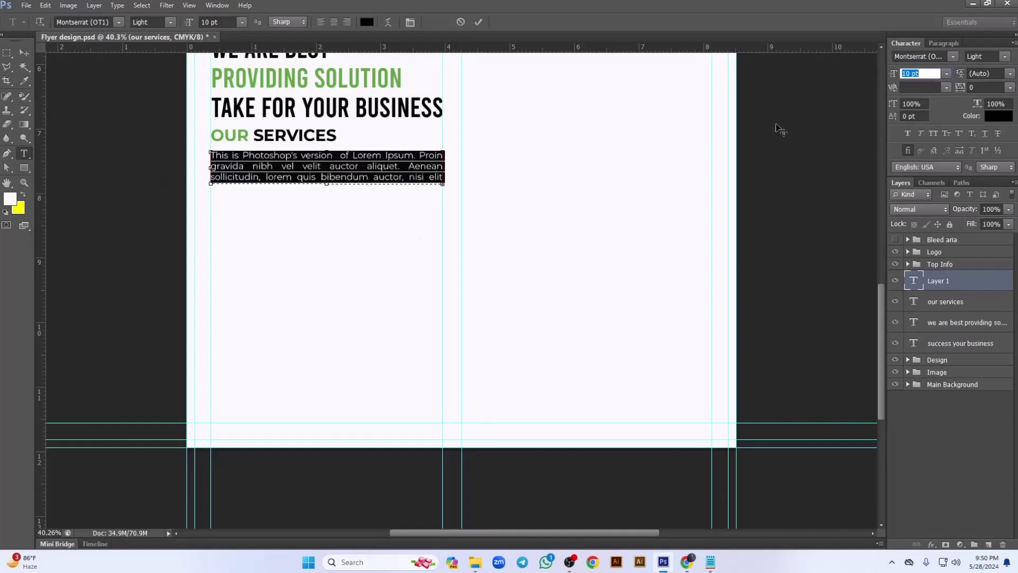
Set the paragraph's leading to 13 pt and commit the text.
click(1010, 76)
click(986, 184)
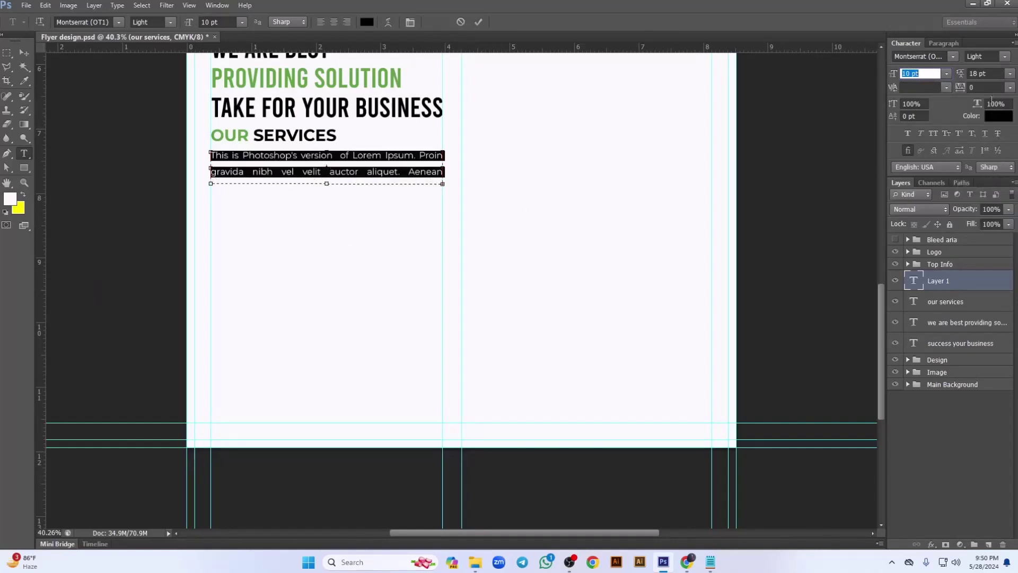
key(Down)
key(Down)
key(Down)
key(Down)
key(Down)
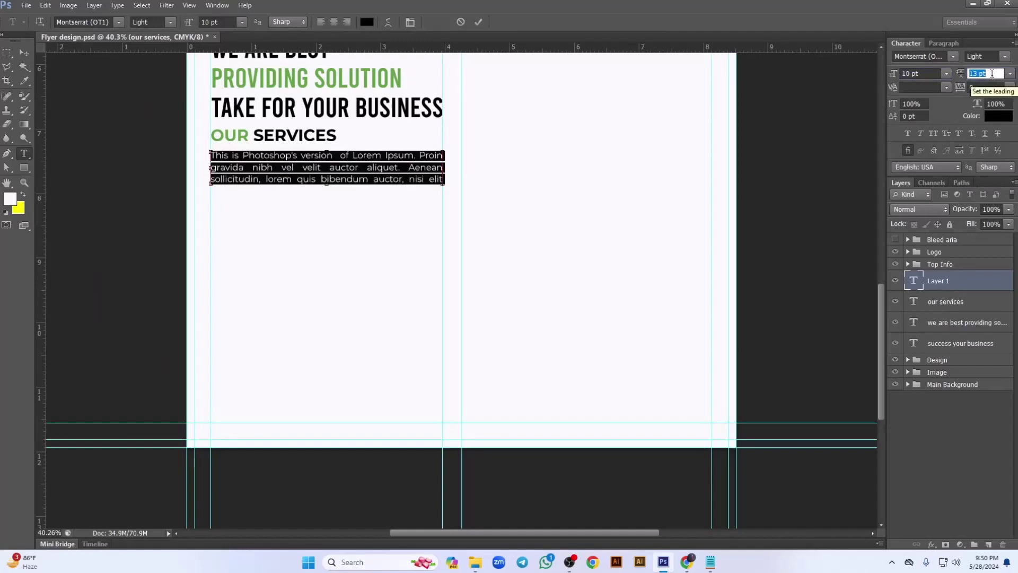
key(Down)
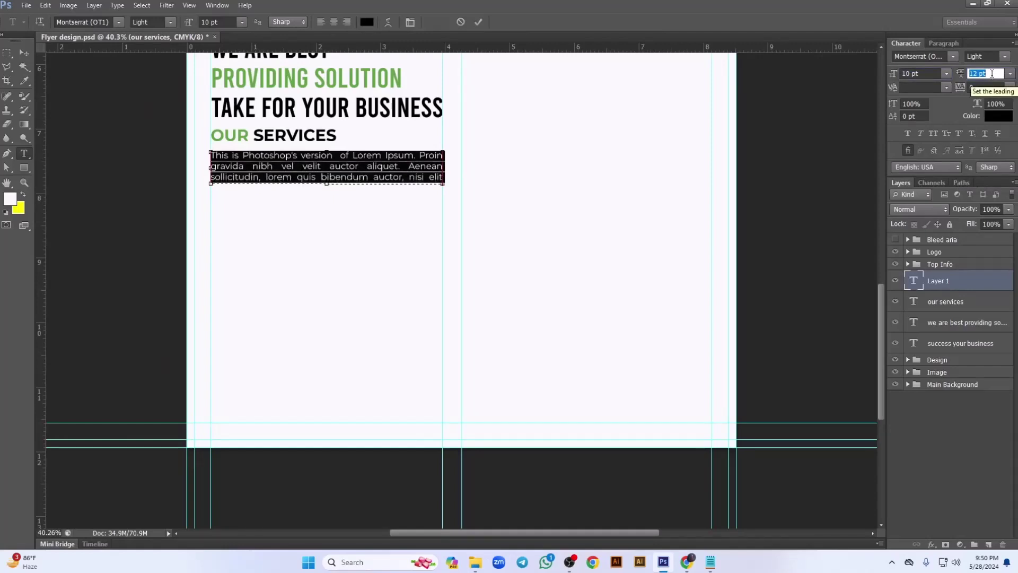
key(Up)
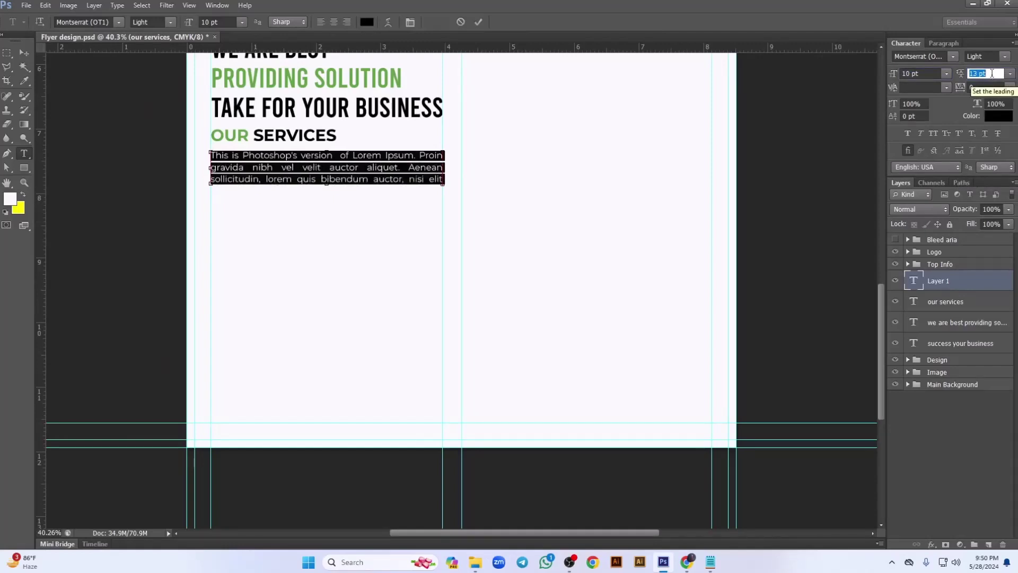
click(24, 53)
Draw a circle below the paragraph with the Ellipse Tool.
scroll(321, 262, down, 2)
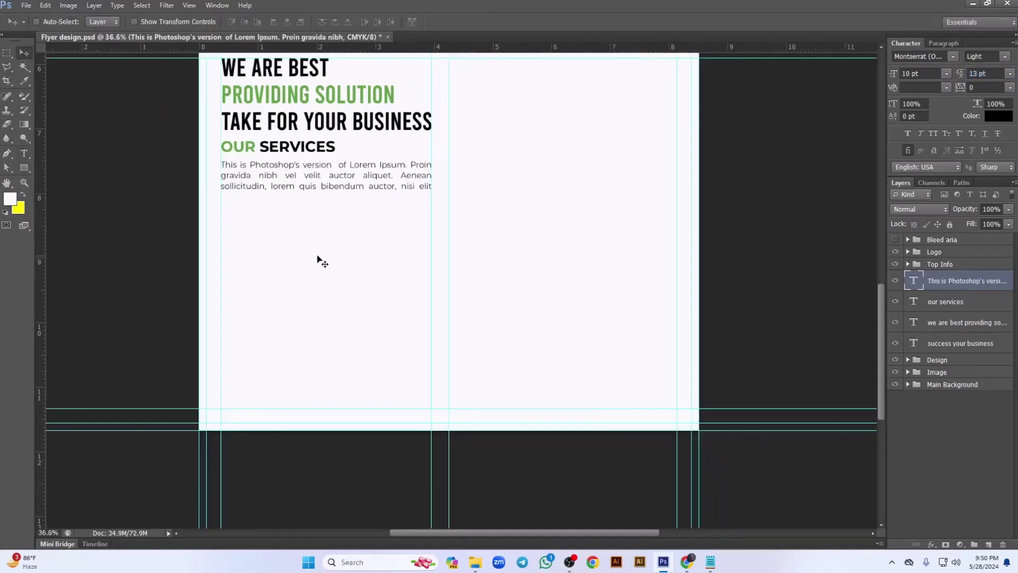
scroll(326, 263, up, 3)
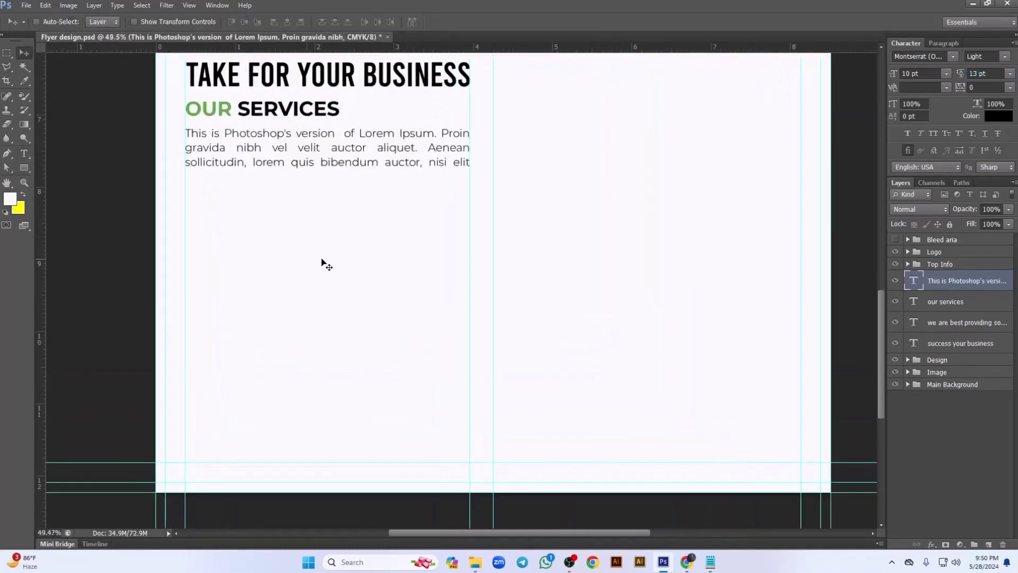
drag(381, 279, 359, 238)
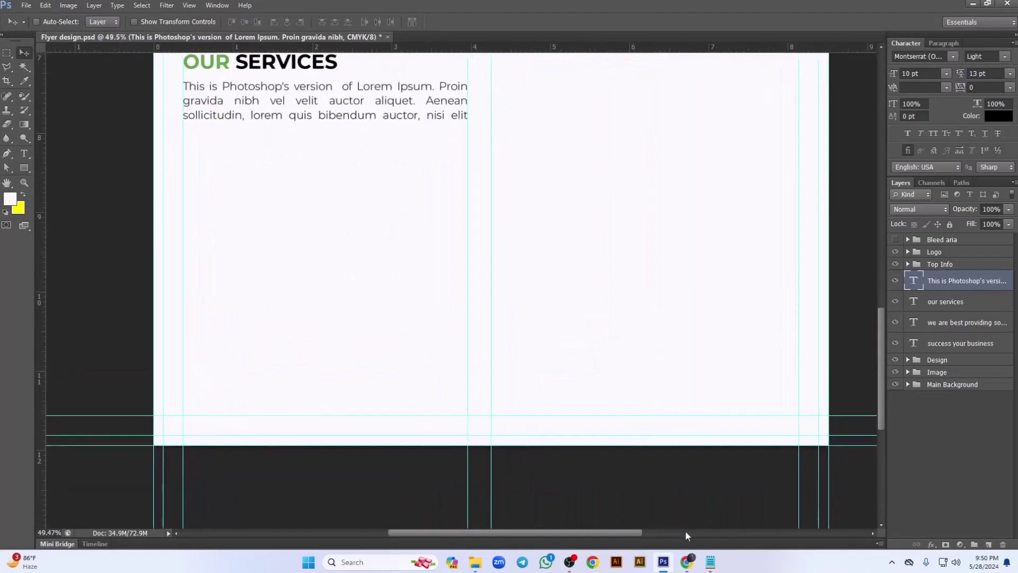
click(710, 561)
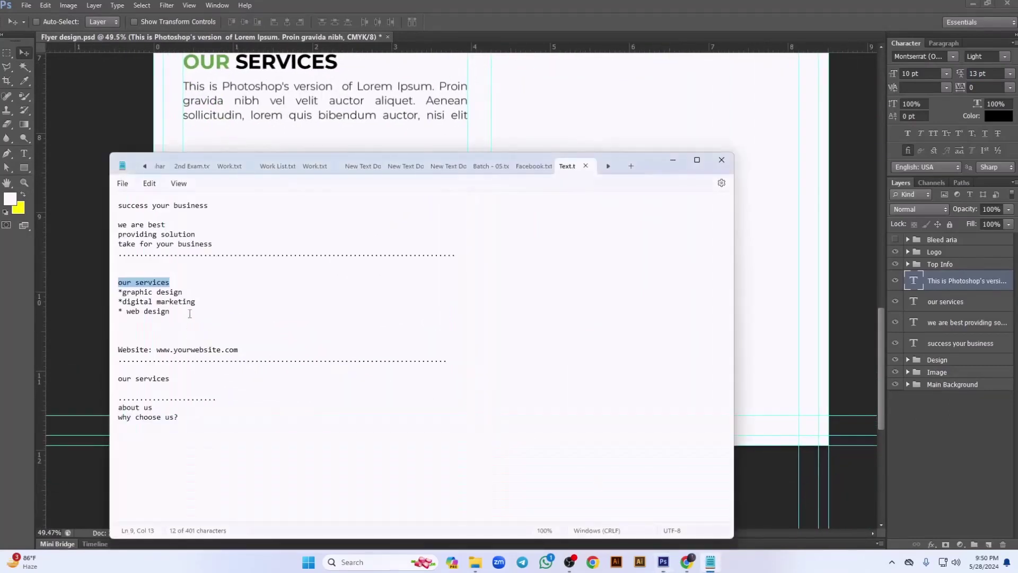
click(416, 4)
drag(24, 165, 43, 170)
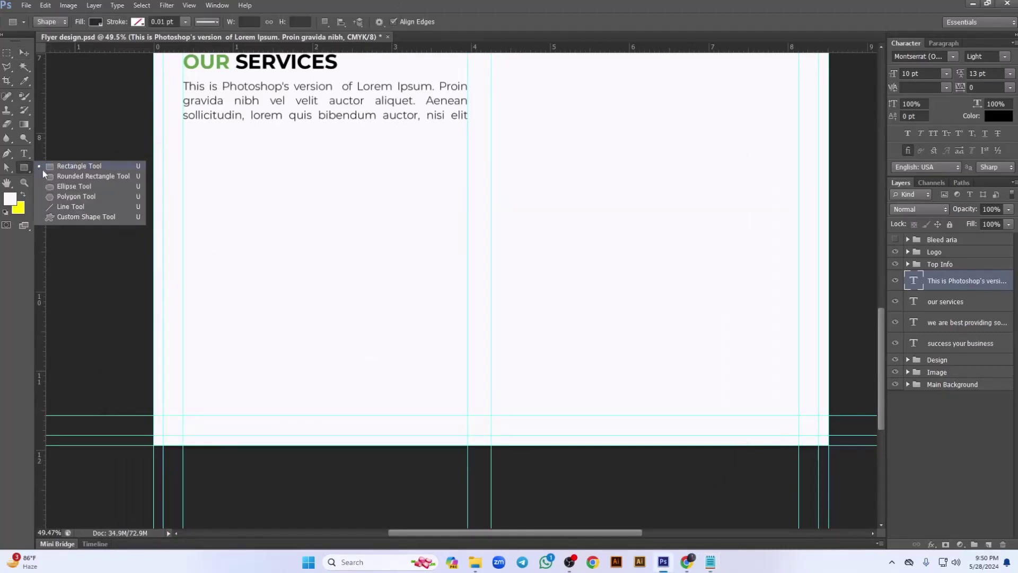
click(65, 185)
drag(216, 158, 228, 180)
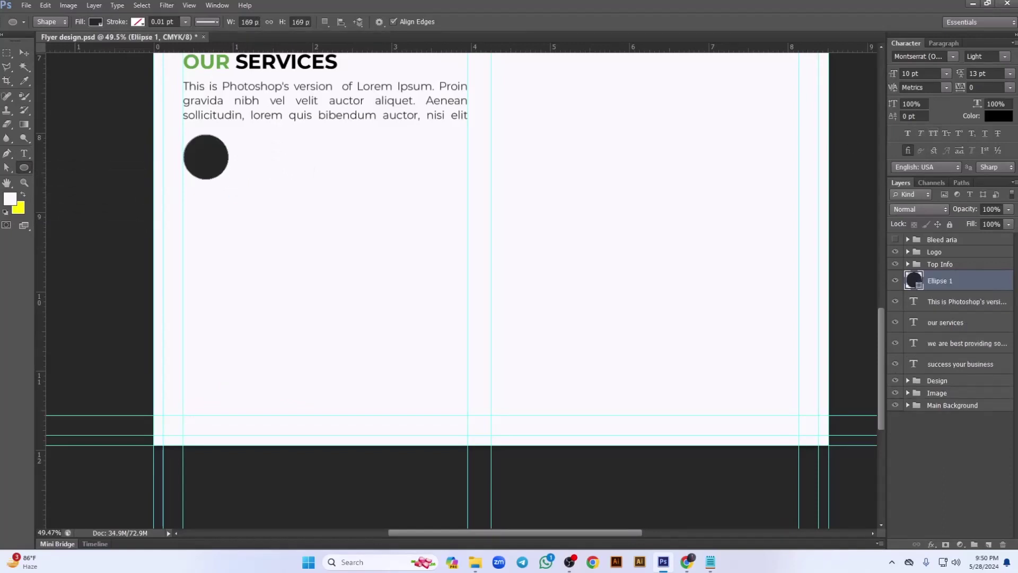
Set the circle's fill to black.
click(999, 116)
click(900, 96)
click(95, 22)
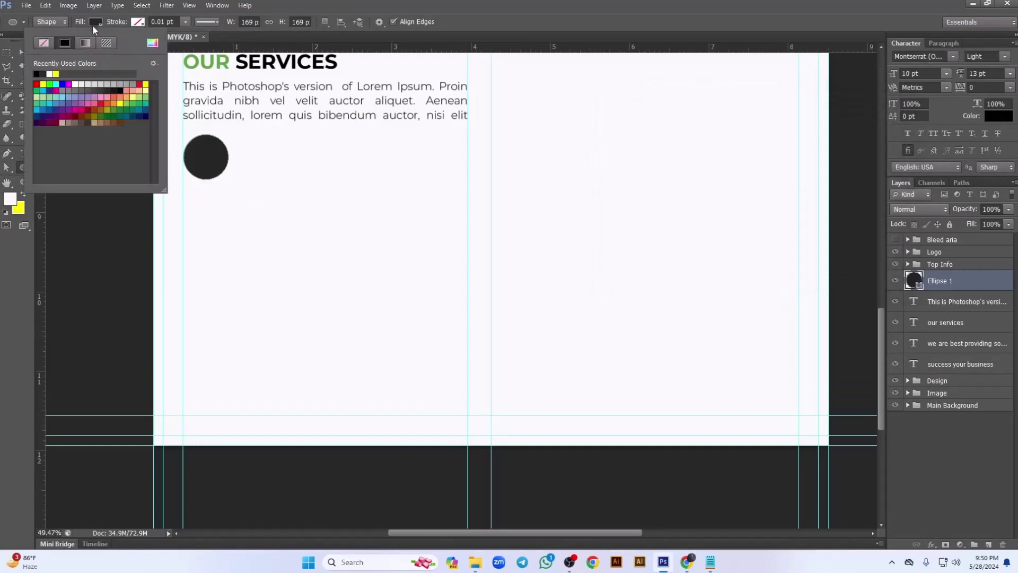
click(120, 91)
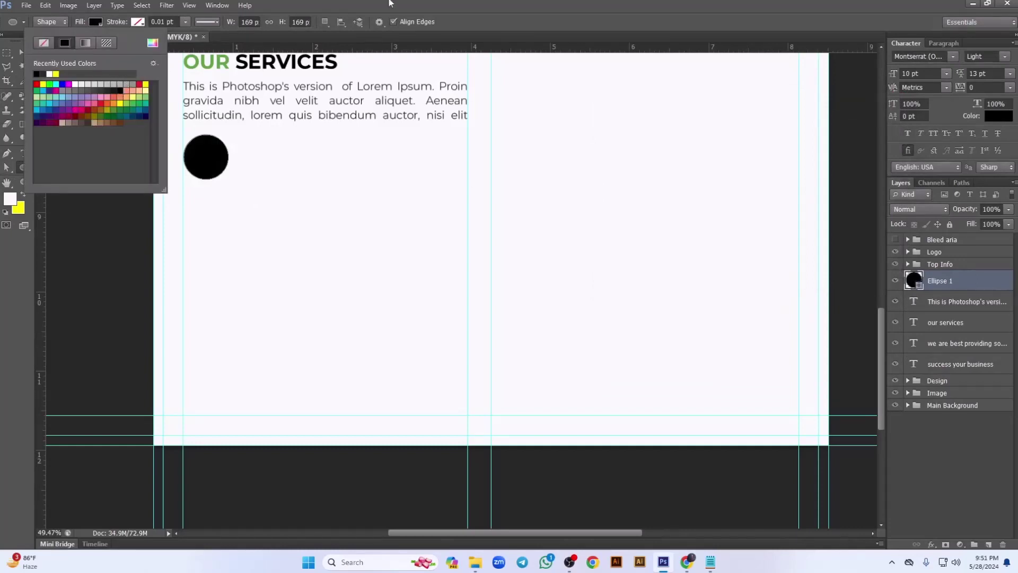
click(371, 4)
Add horizontal guides along the circle's top and bottom.
click(25, 53)
drag(273, 50, 262, 134)
drag(311, 52, 317, 179)
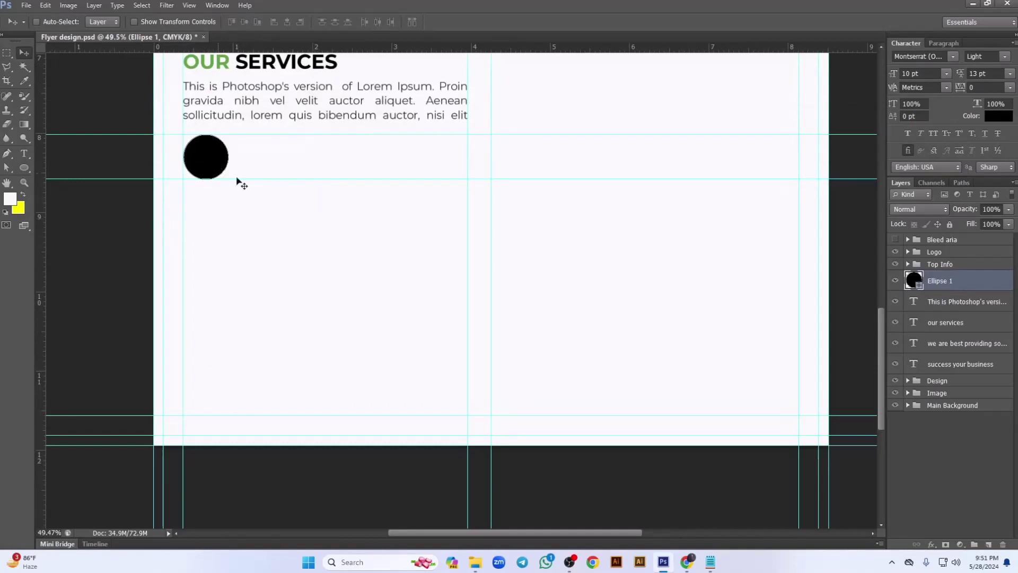
Enlarge the circle to about 116% and add vertical guides at its right edge.
key(ctrl+t)
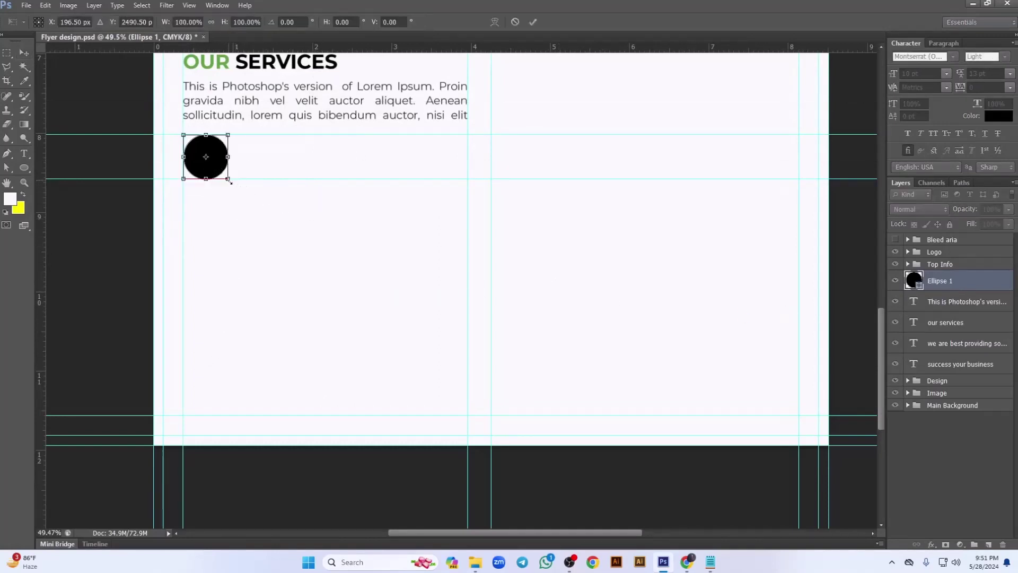
drag(230, 182, 282, 186)
key(Return)
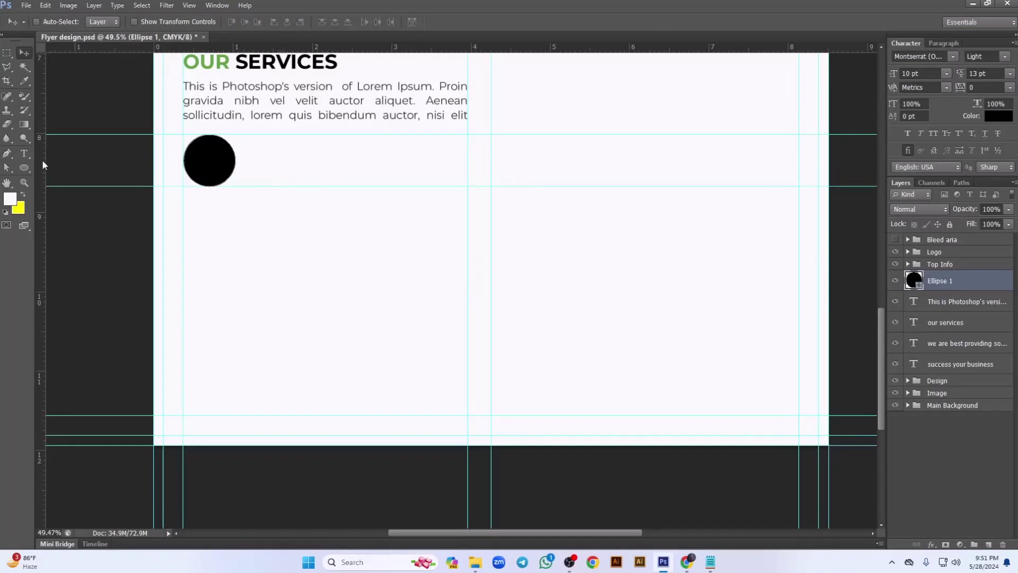
drag(42, 165, 235, 197)
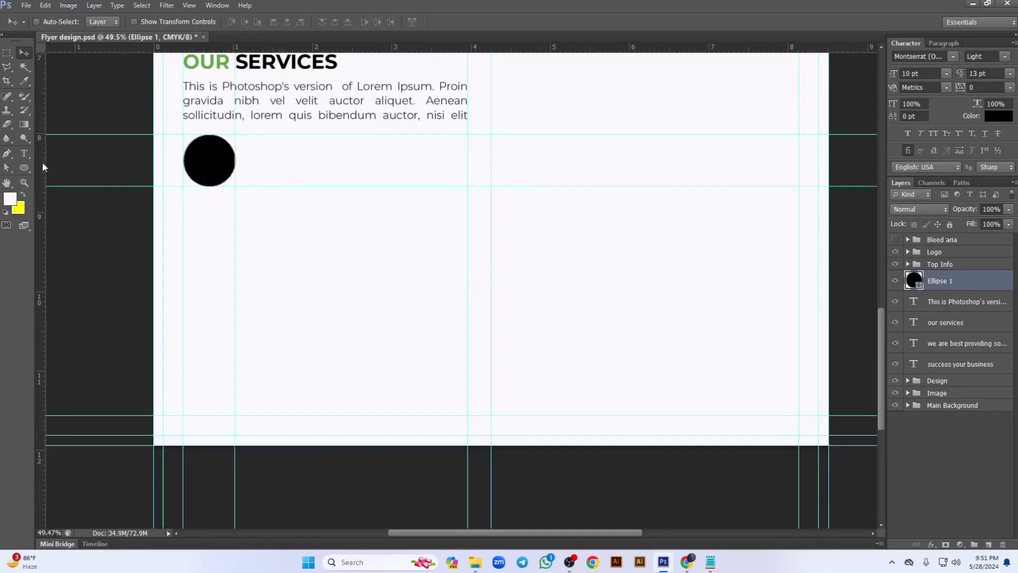
drag(42, 167, 245, 204)
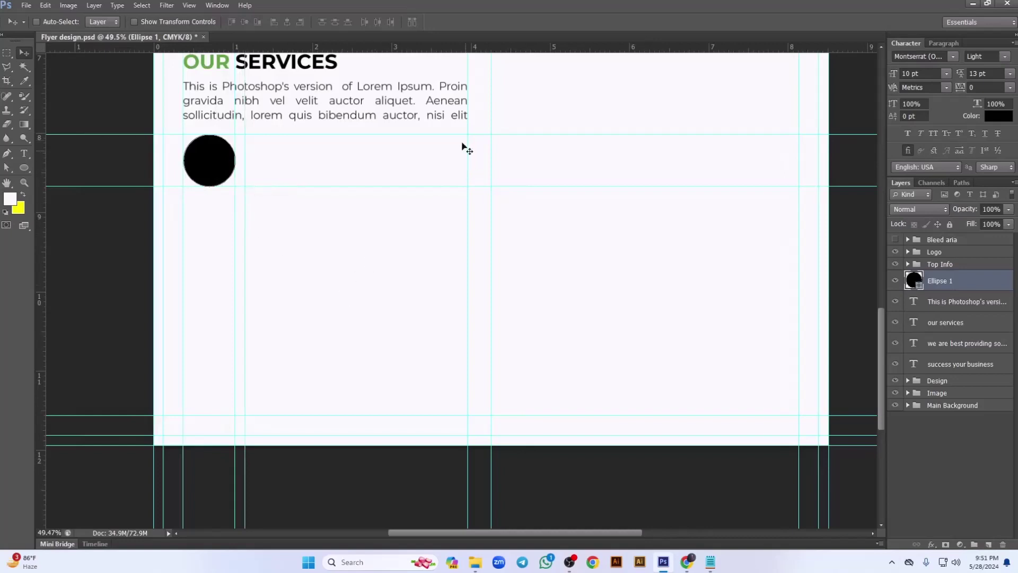
Copy 'graphic design' from the notes and paste it as text beside the circle.
click(711, 561)
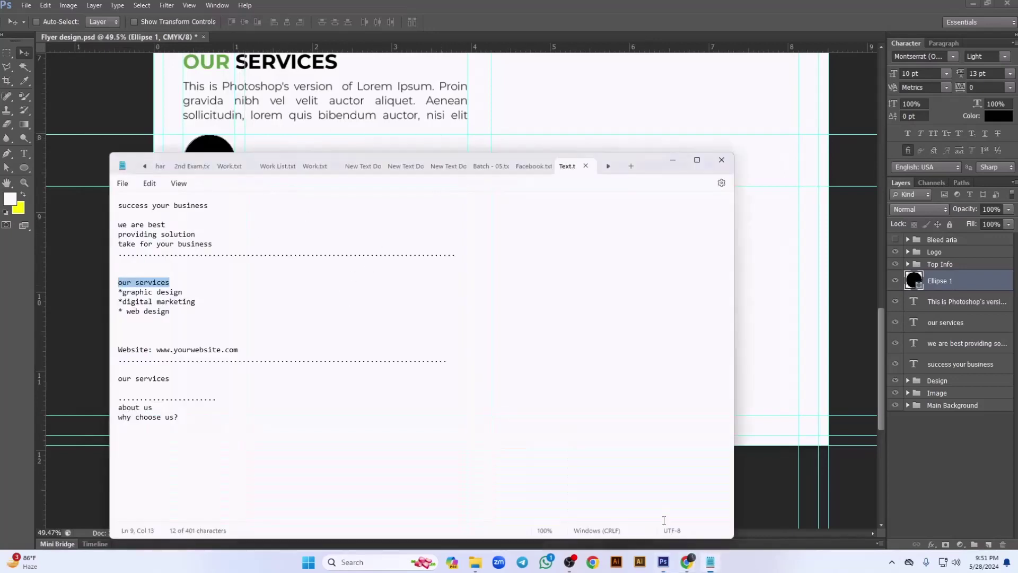
drag(184, 292, 124, 295)
key(ctrl+c)
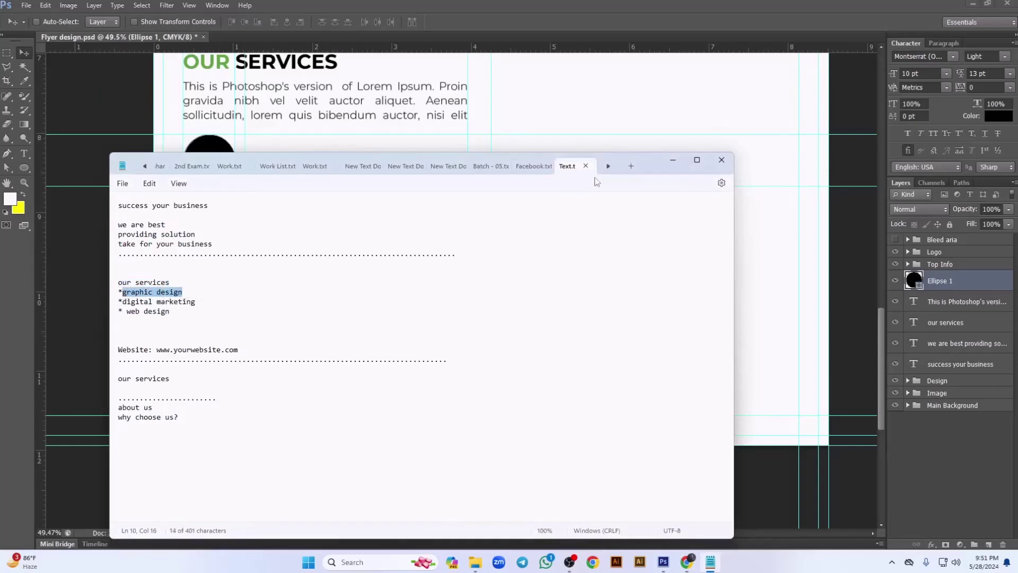
click(673, 164)
key(t)
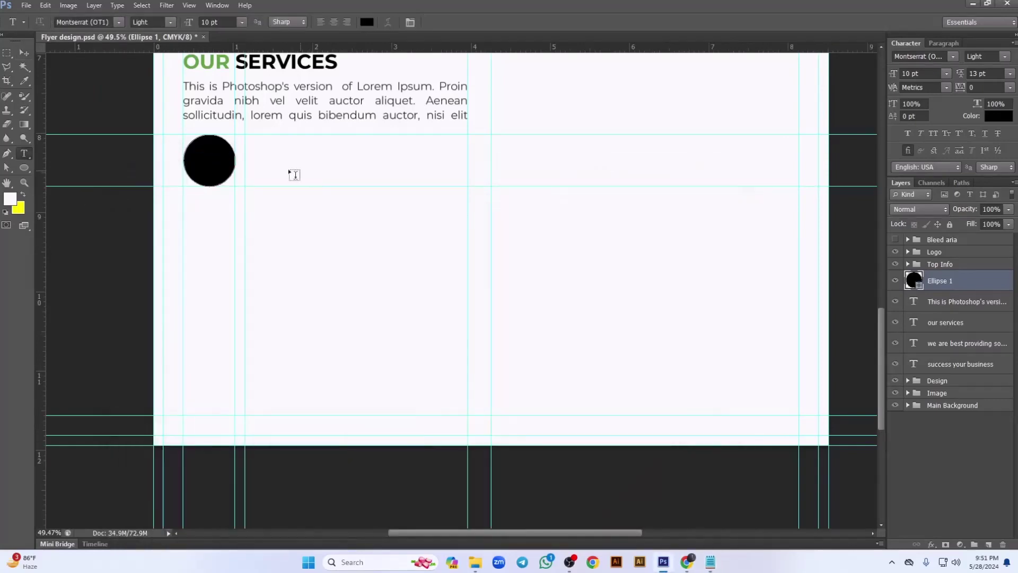
click(274, 165)
key(ctrl+v)
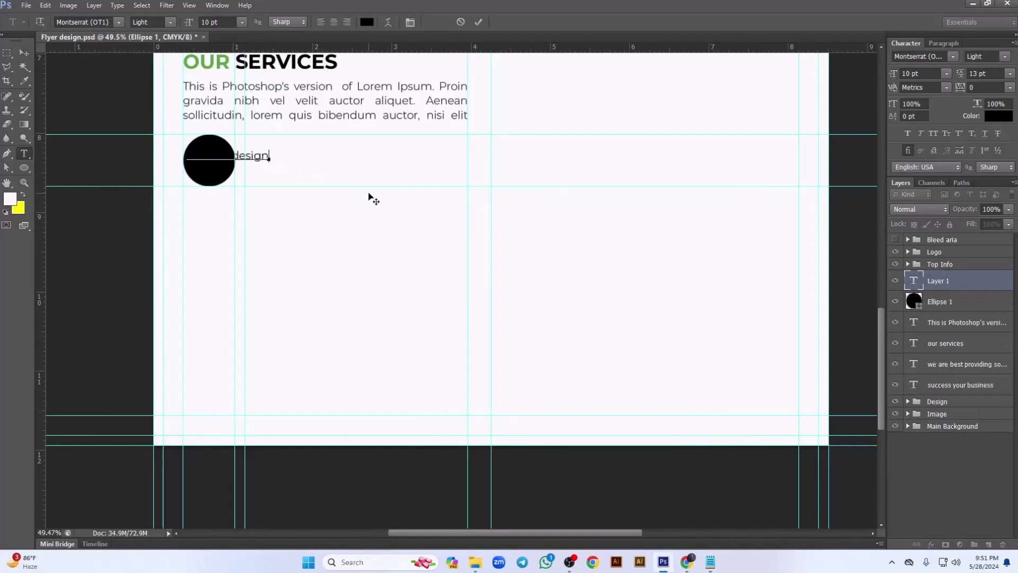
key(ctrl+Return)
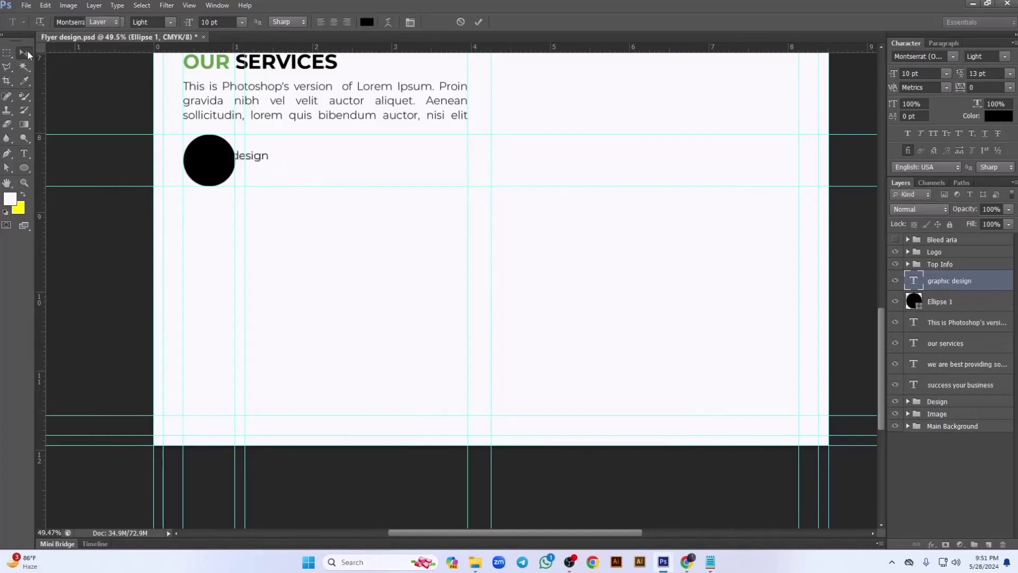
Move the text clear of the circle and make it centred, all caps and bold.
key(v)
drag(241, 165, 360, 168)
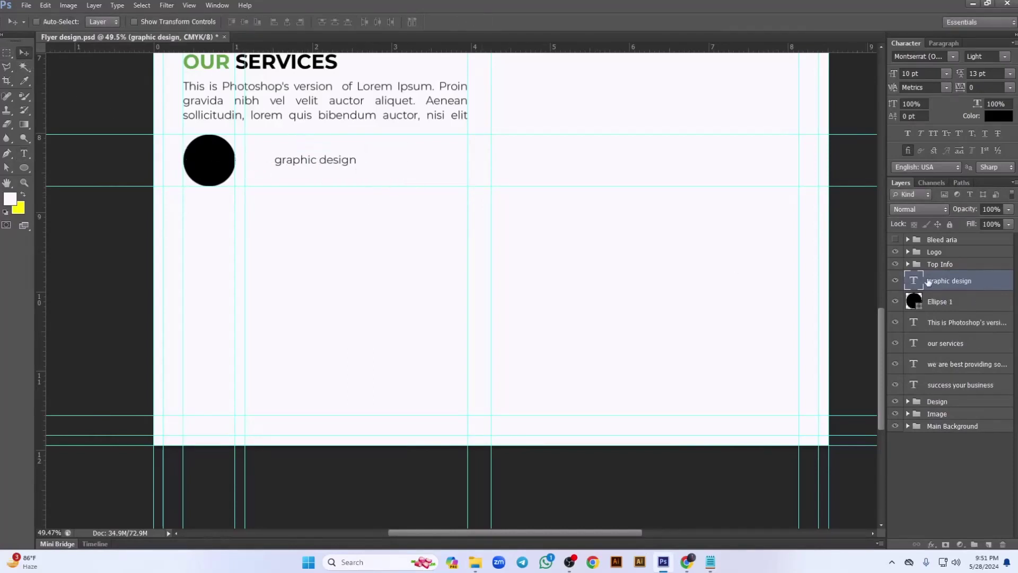
double_click(914, 279)
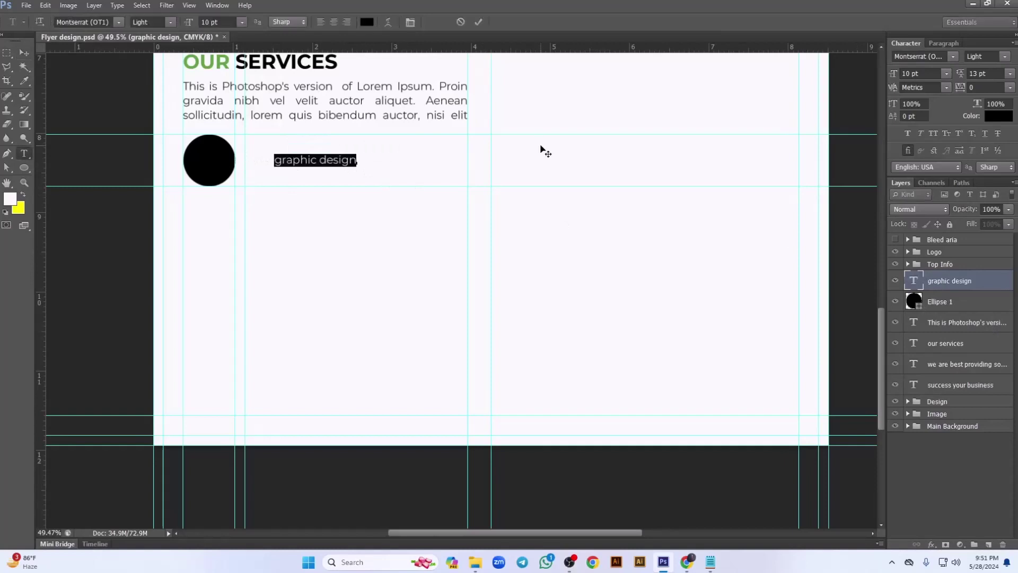
click(335, 24)
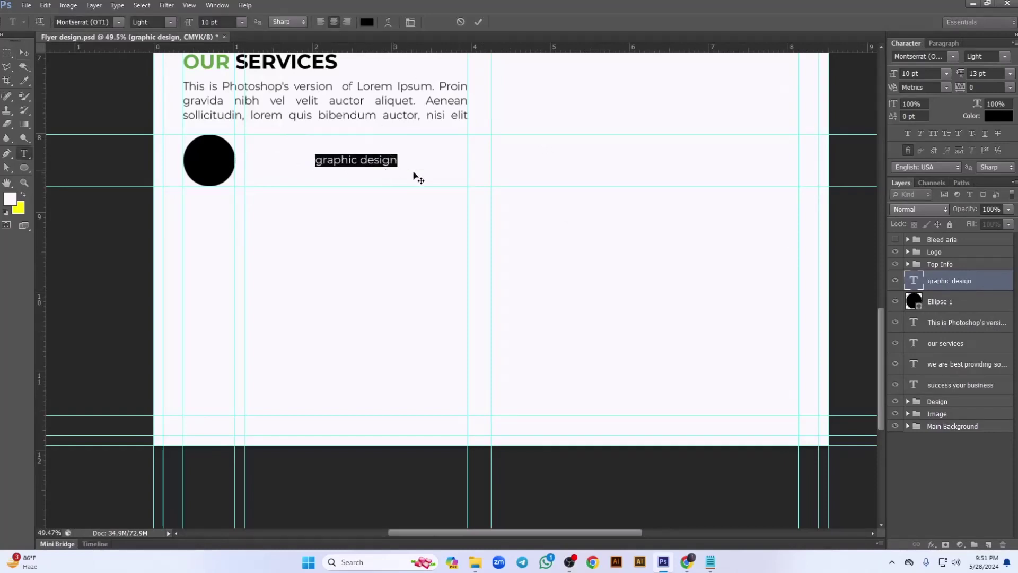
click(934, 132)
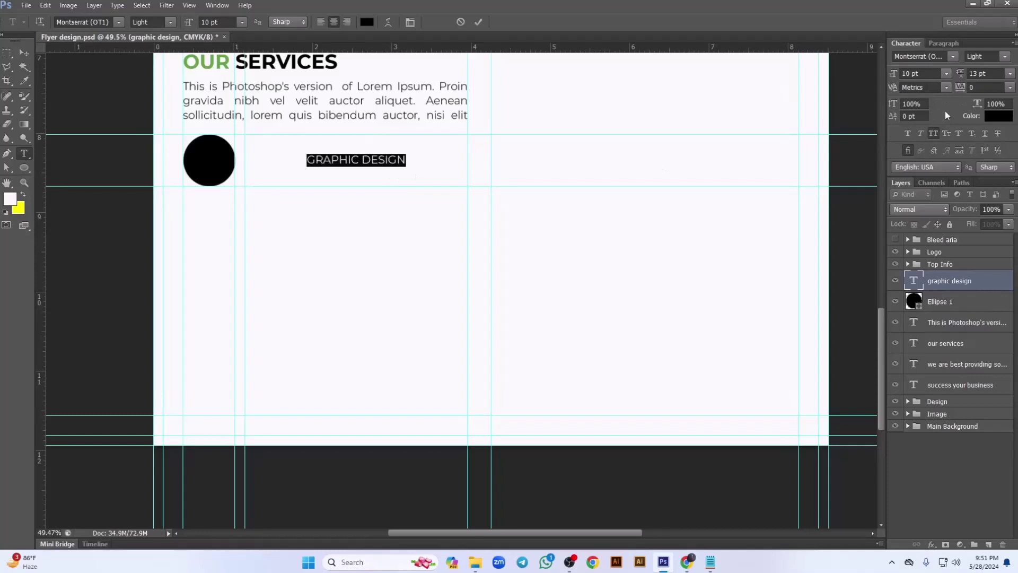
click(1006, 57)
click(954, 192)
Set GRAPHIC DESIGN to 12 pt, place it by the circle's top, and draw a paragraph box below.
click(934, 72)
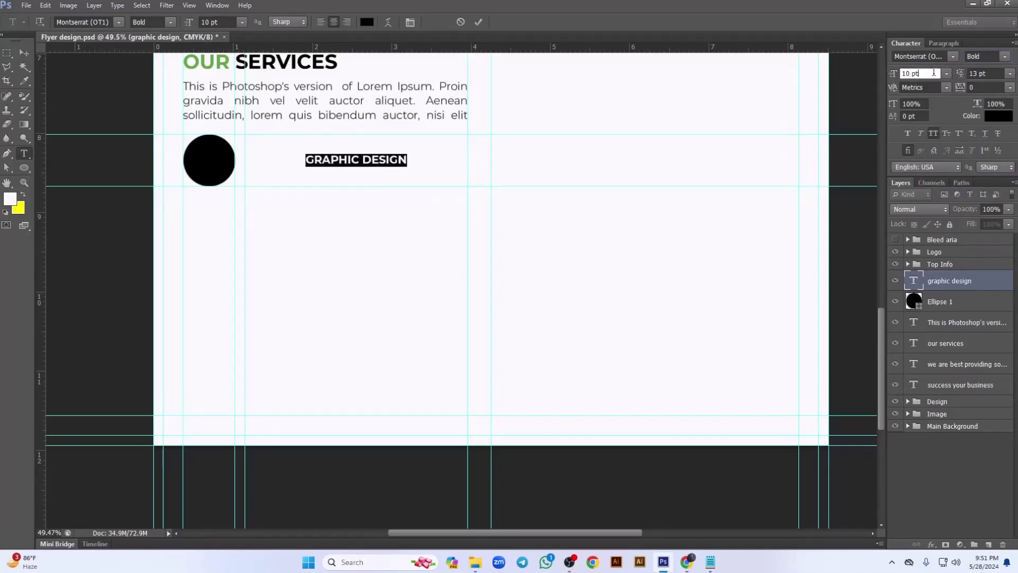
key(Up)
key(Up)
key(Up)
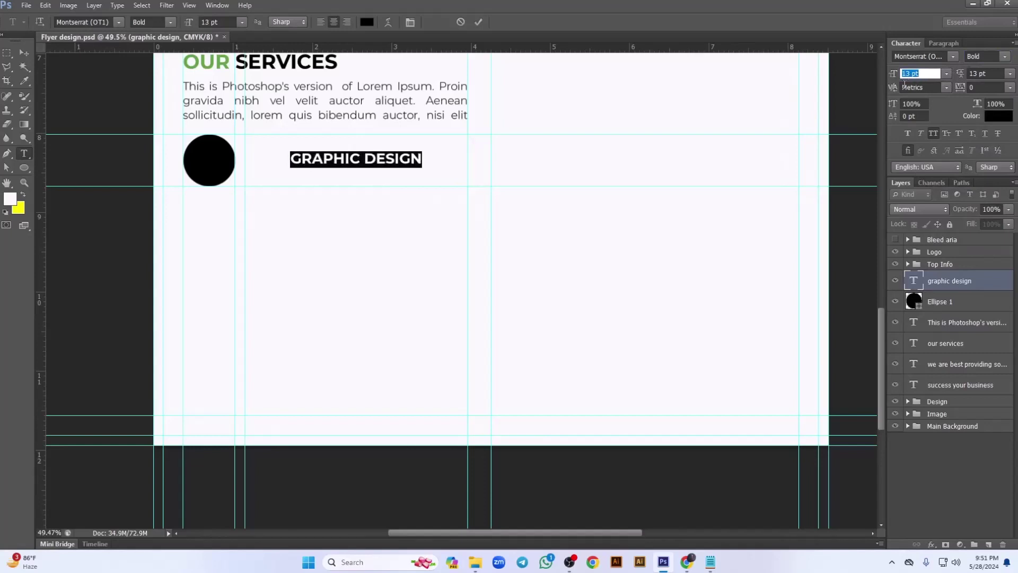
key(Up)
key(Down)
key(Down)
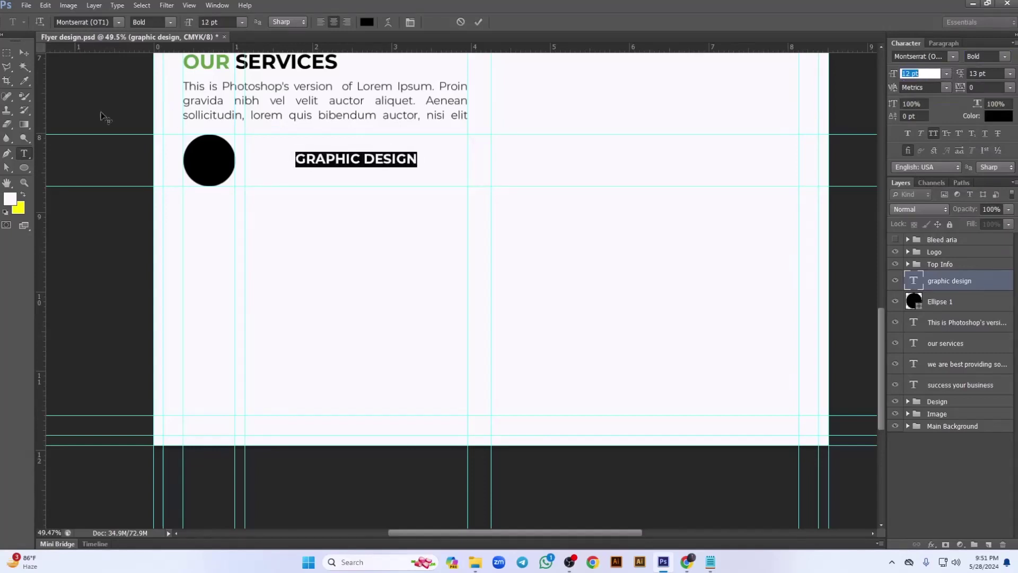
click(24, 53)
drag(370, 177, 326, 179)
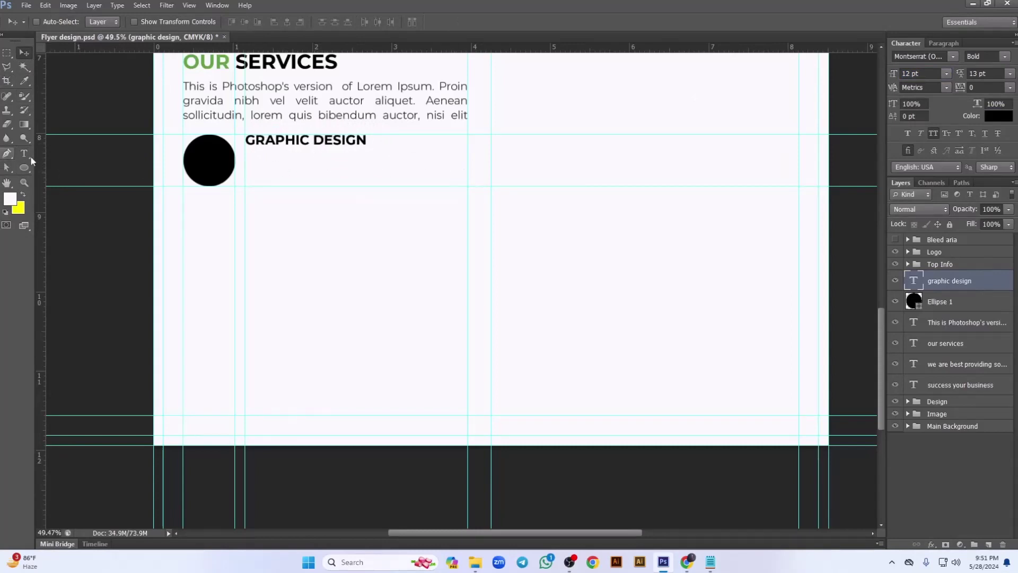
click(24, 154)
drag(246, 152, 467, 187)
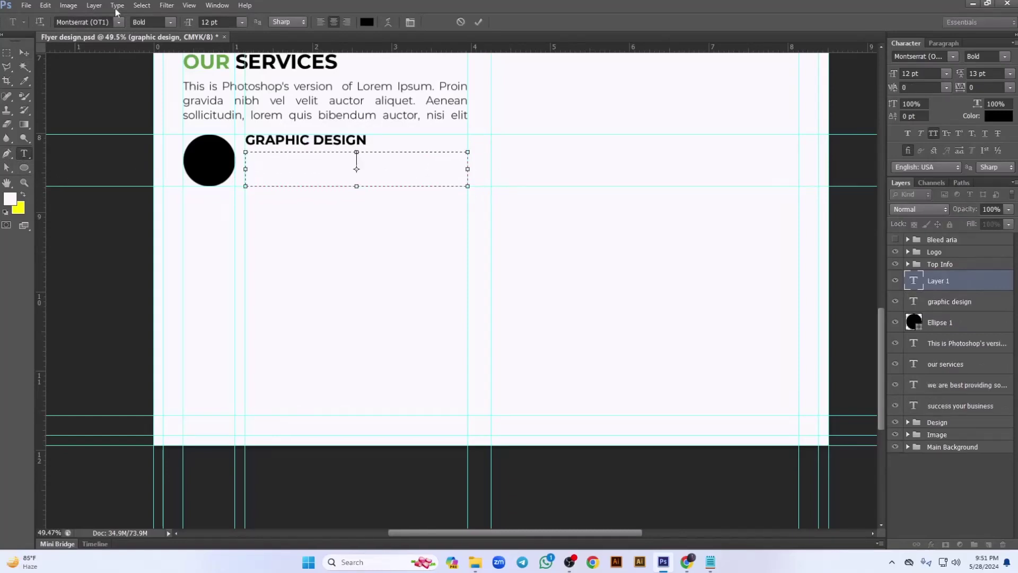
Fill the box with Lorem Ipsum and justify it with the last line left.
click(117, 5)
click(139, 179)
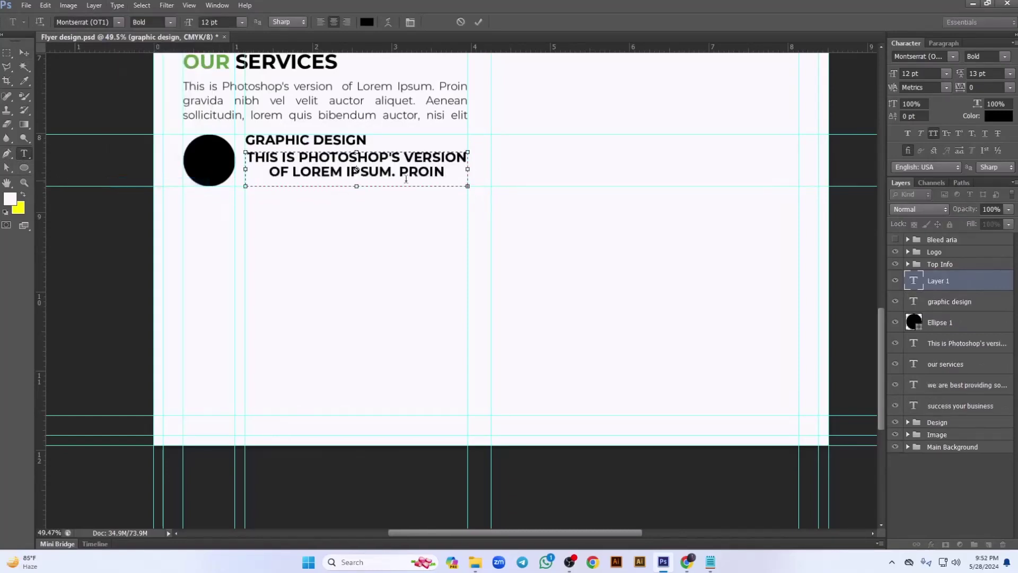
key(ctrl+a)
click(948, 43)
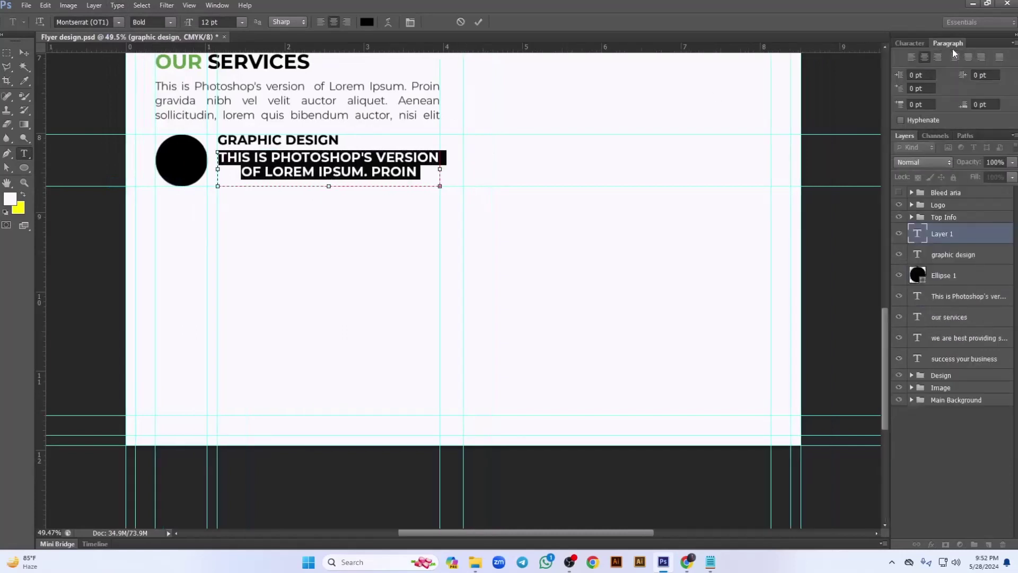
click(955, 56)
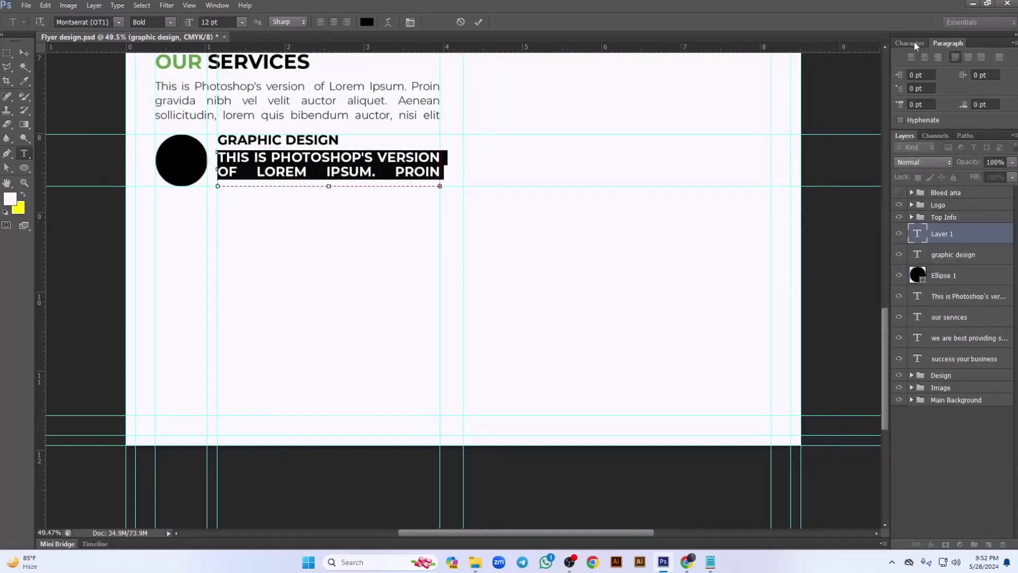
click(914, 43)
Make the placeholder text mixed case, Light weight, 10 pt.
click(919, 73)
click(934, 133)
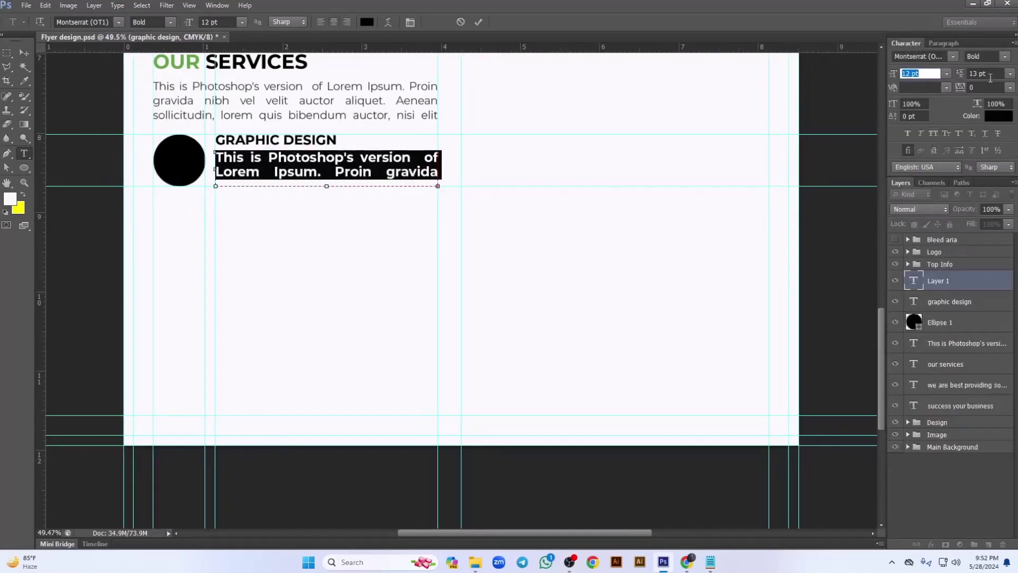
click(1005, 57)
click(965, 114)
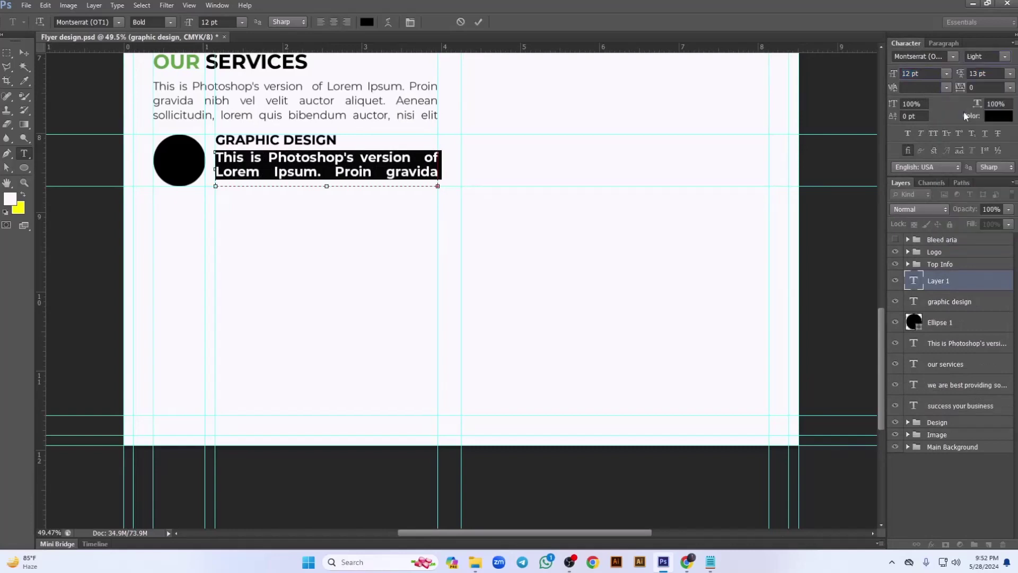
click(927, 72)
key(Down)
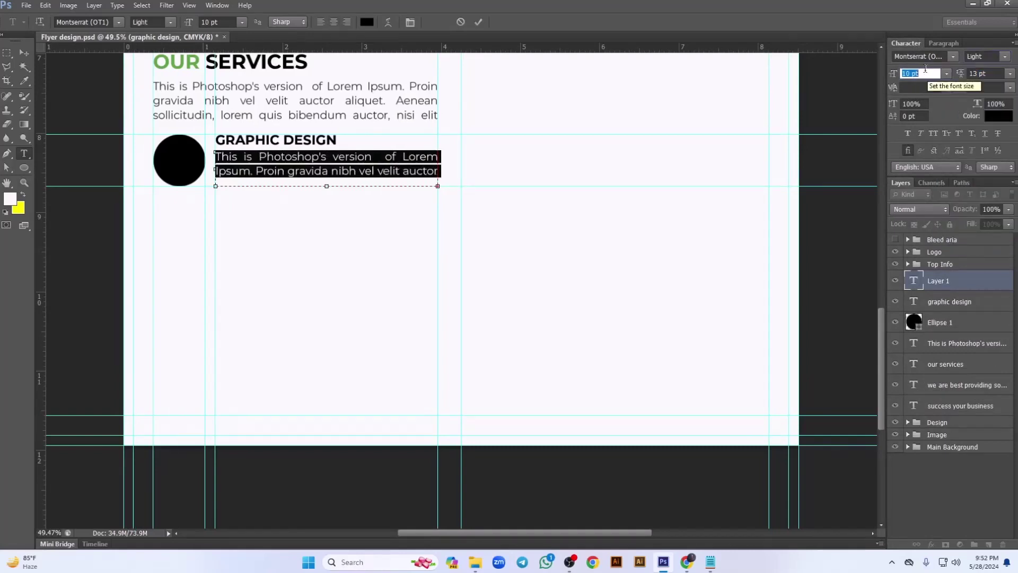
Set the paragraph's leading to 12 pt and enlarge the box to show three lines.
click(999, 75)
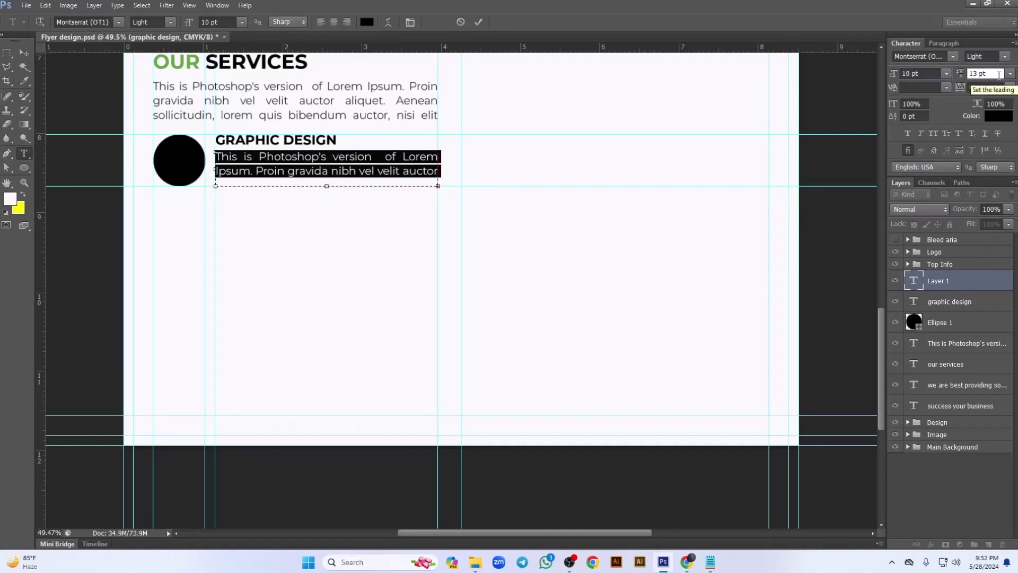
key(Down)
key(Down)
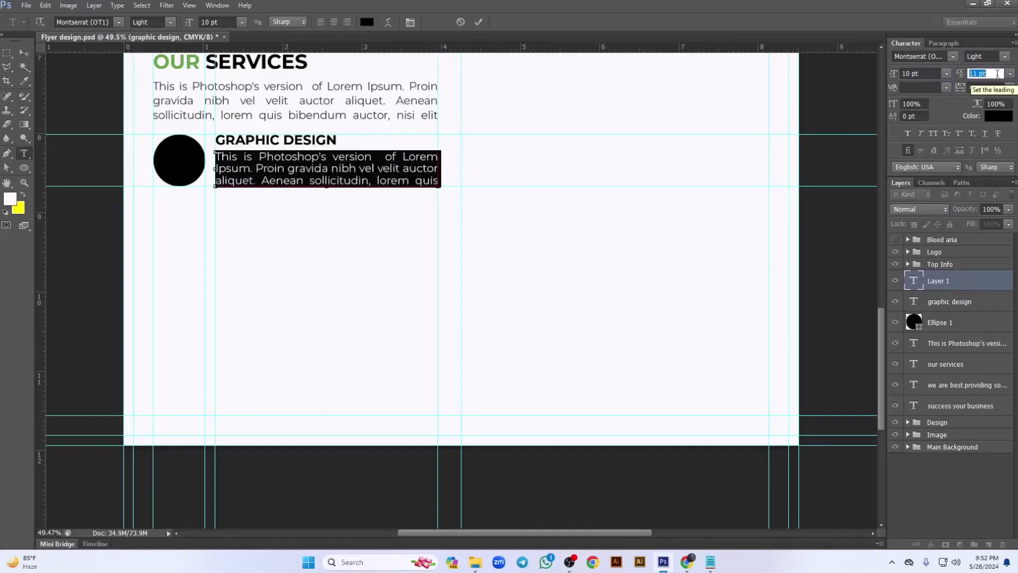
key(Up)
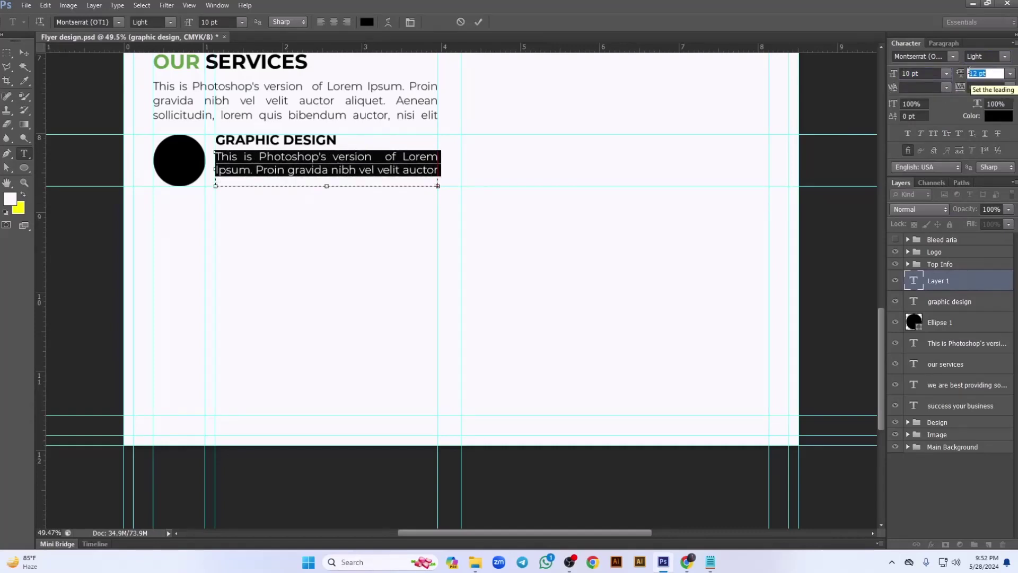
click(23, 52)
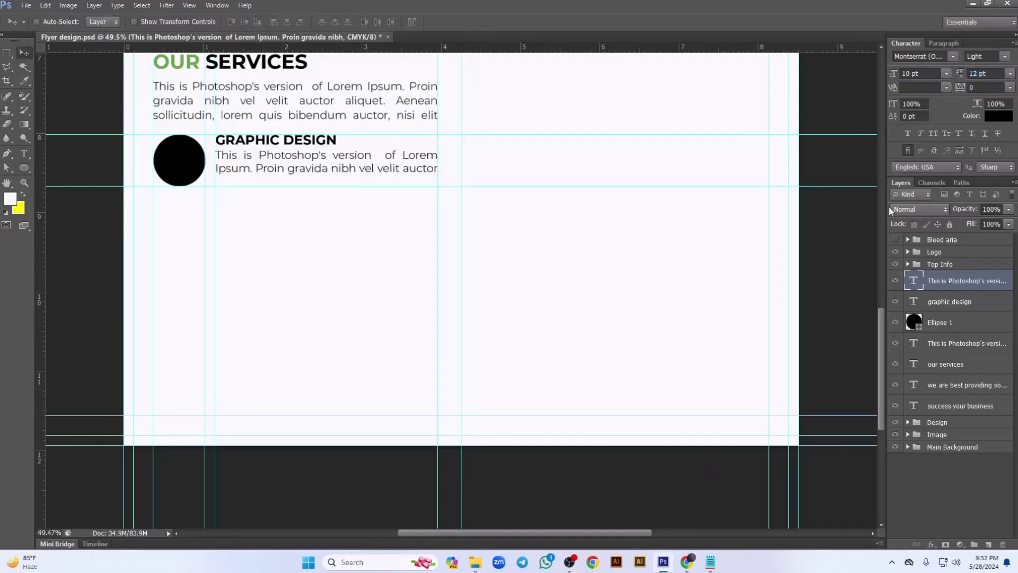
double_click(914, 283)
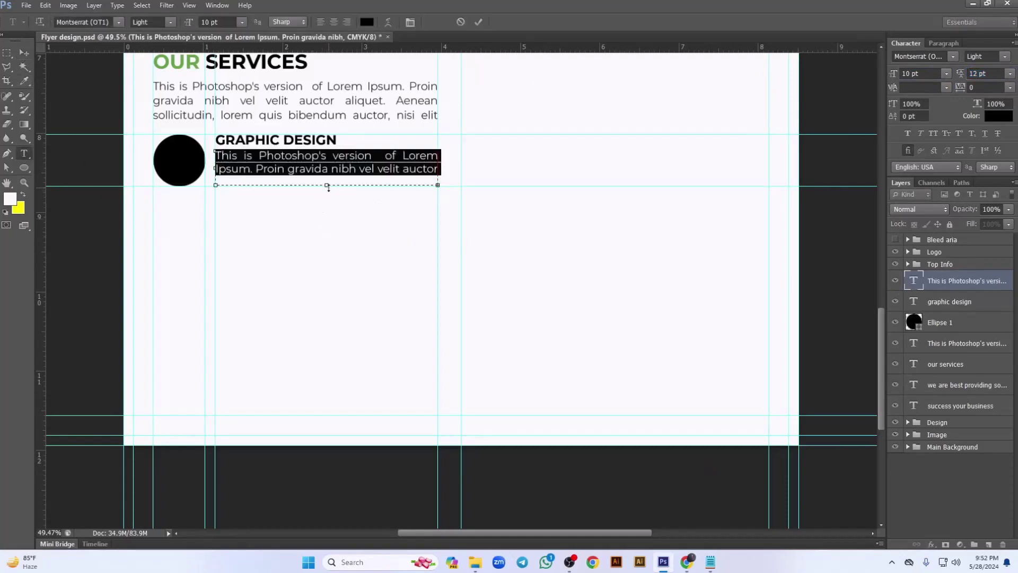
drag(326, 185, 326, 192)
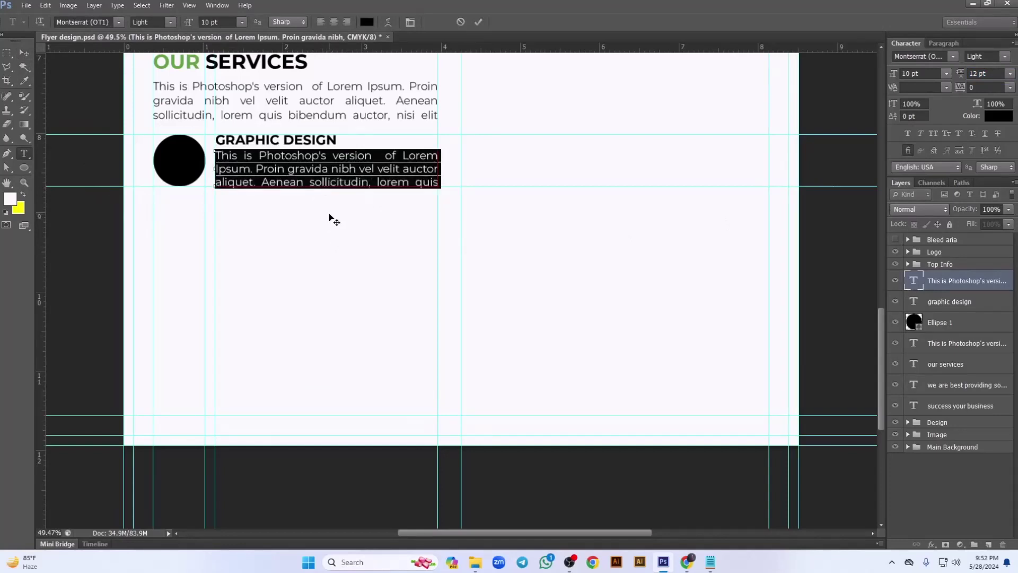
click(24, 53)
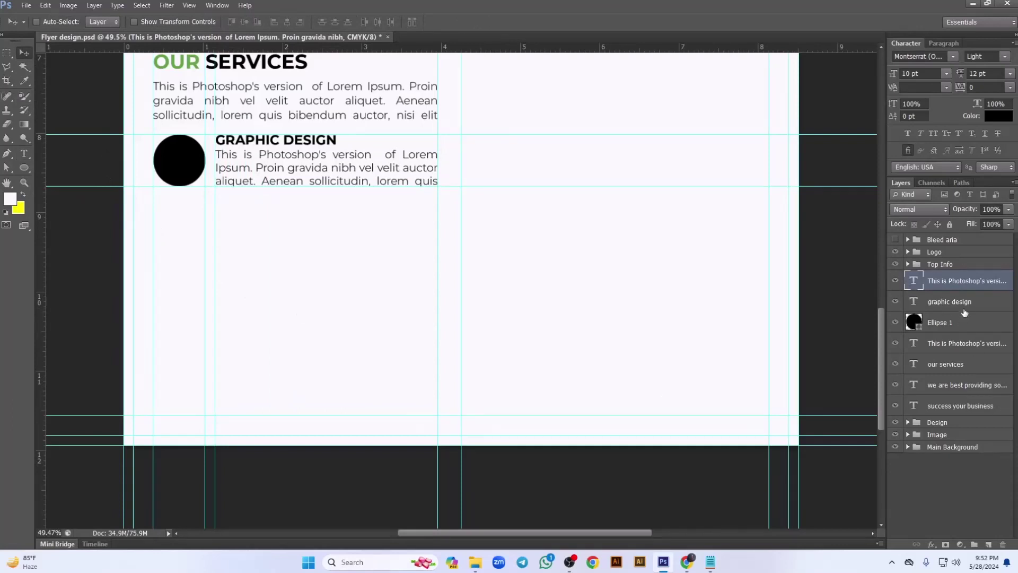
Group the heading and paragraph layers as Text, then group Text with Ellipse 1 as 'Graphic design'.
shift+click(989, 301)
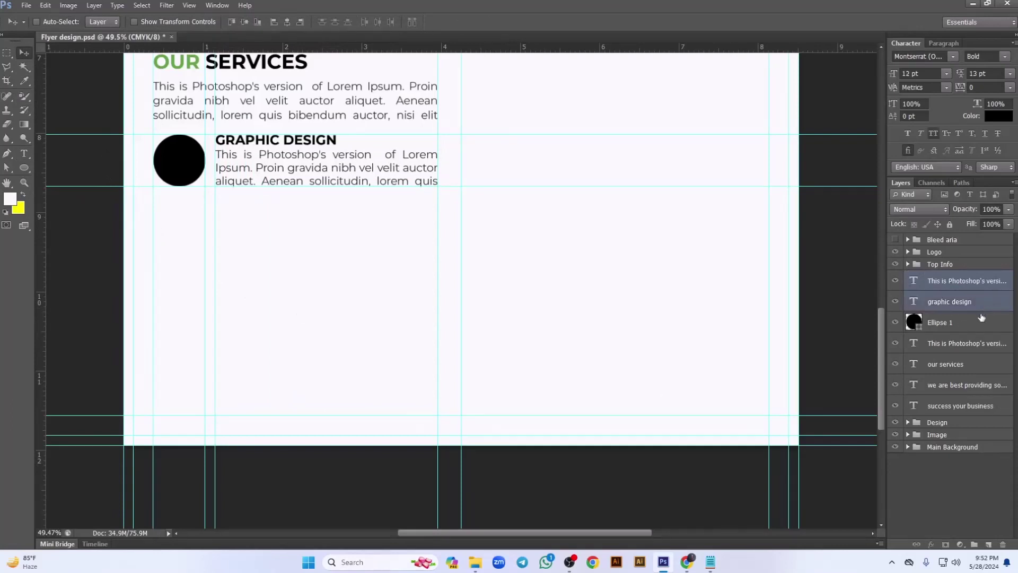
key(ctrl+g)
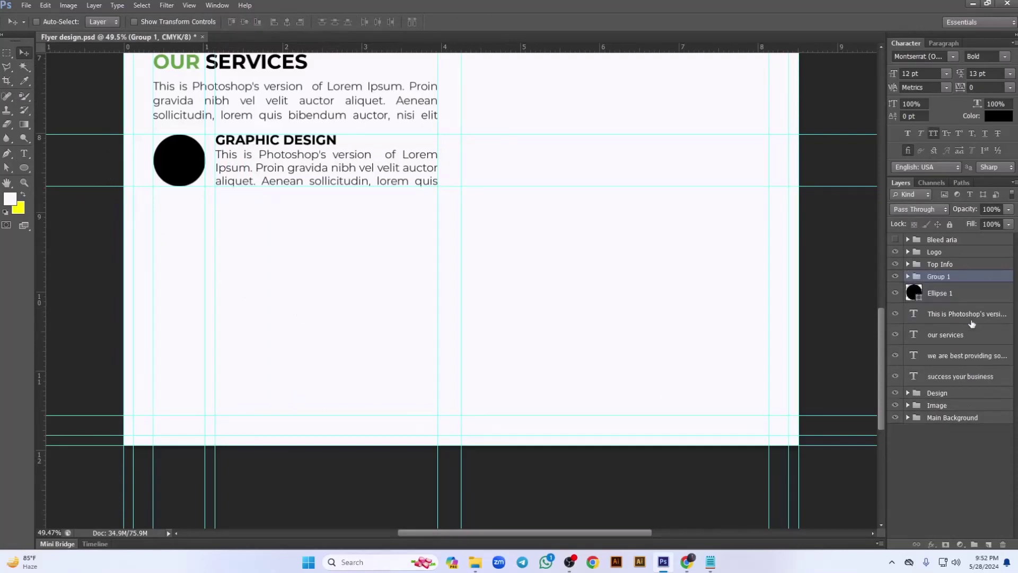
double_click(940, 276)
text(Text)
key(Return)
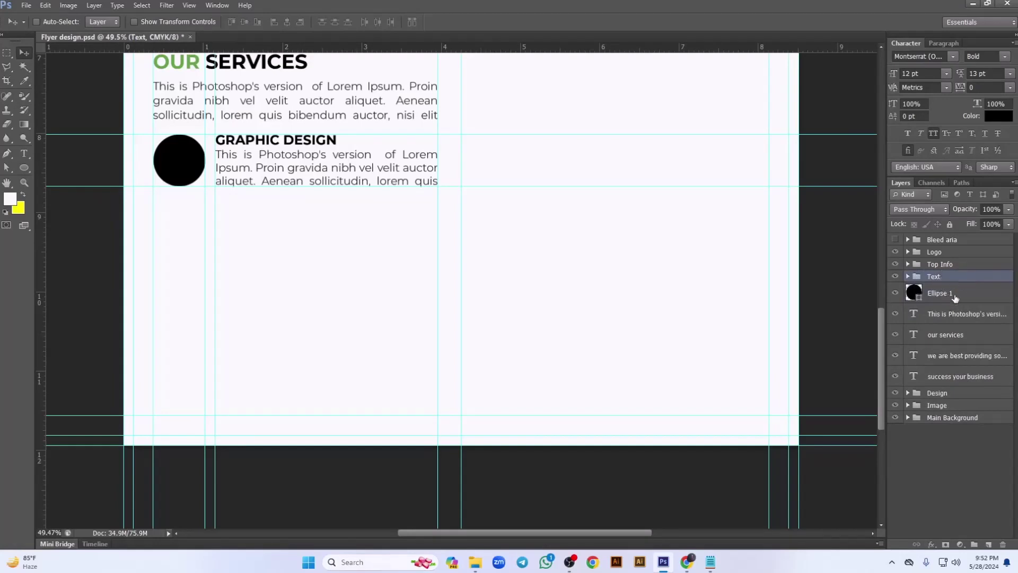
shift+click(944, 297)
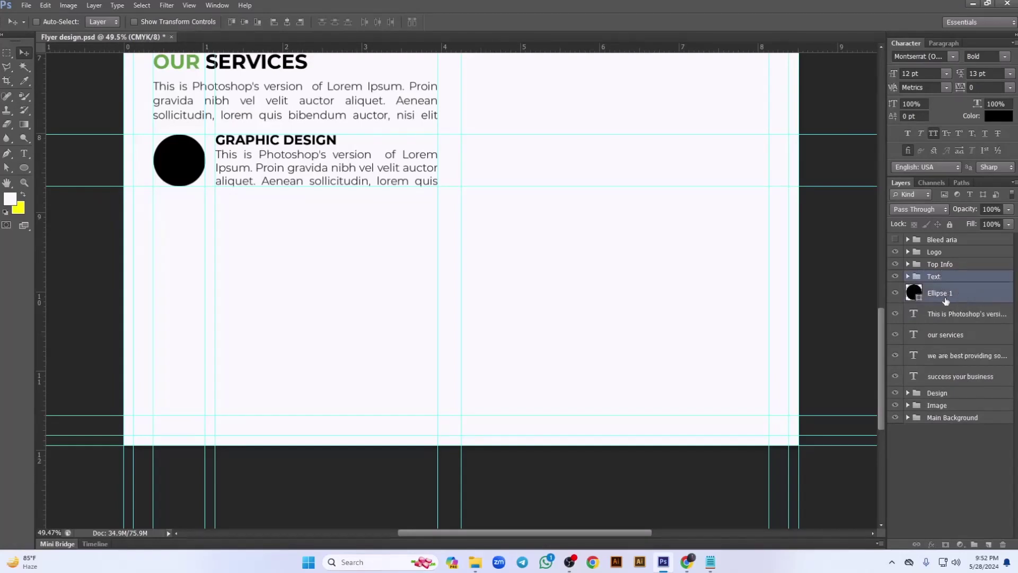
key(ctrl+g)
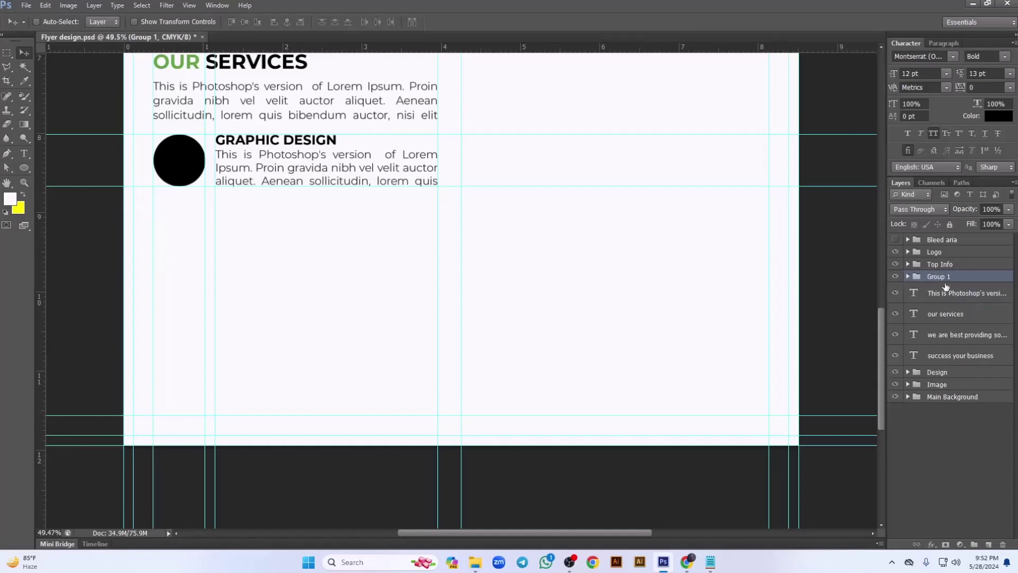
double_click(937, 276)
text(Graphic design)
key(Return)
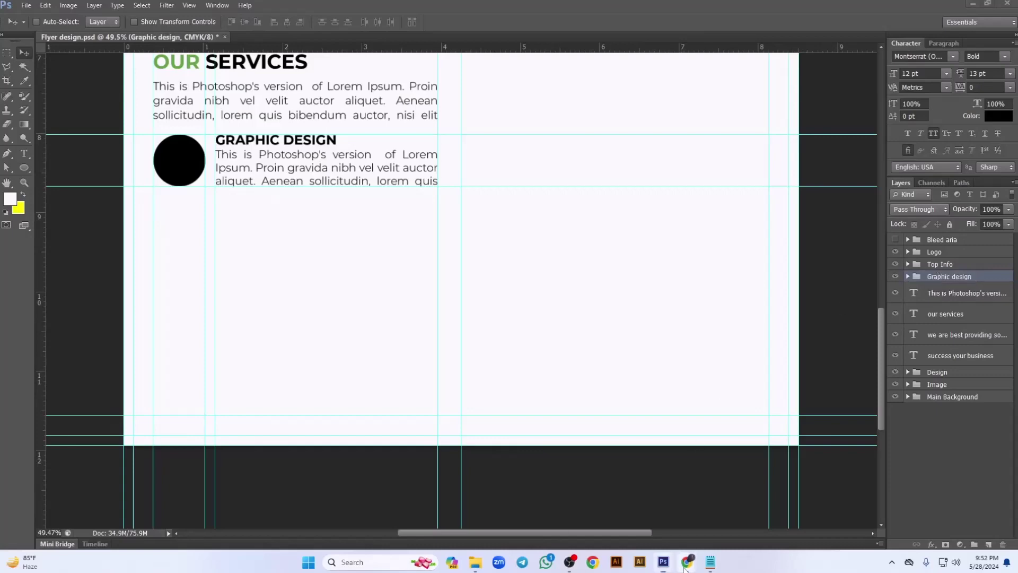
Group the four loose text layers into a 'Main text' folder.
click(631, 508)
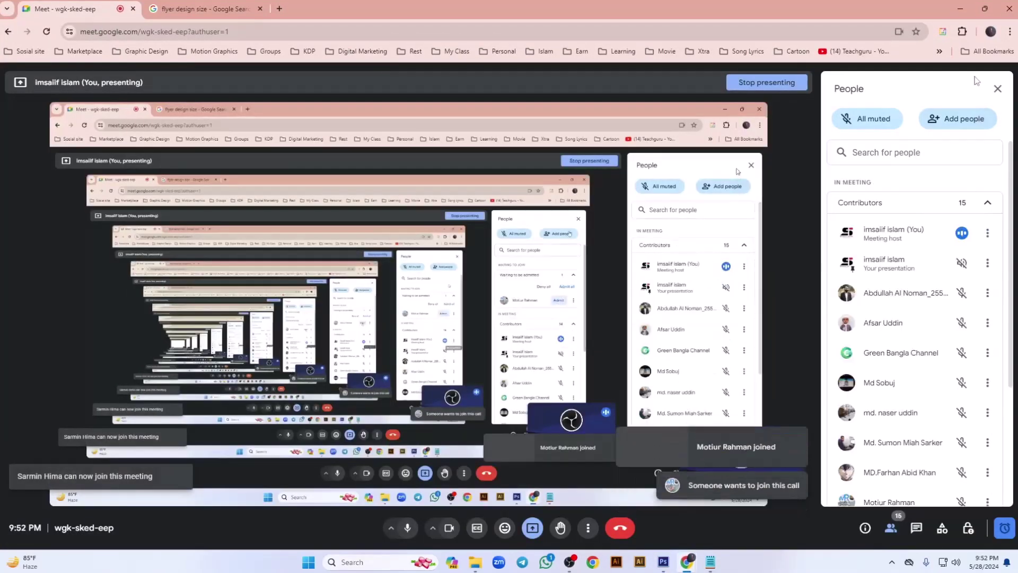
click(960, 9)
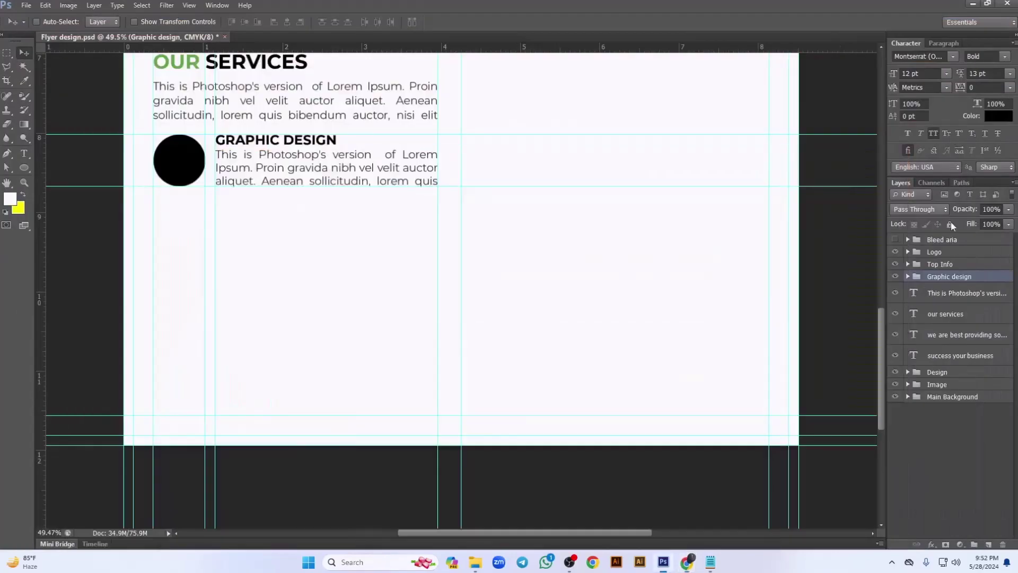
click(969, 297)
shift+click(967, 361)
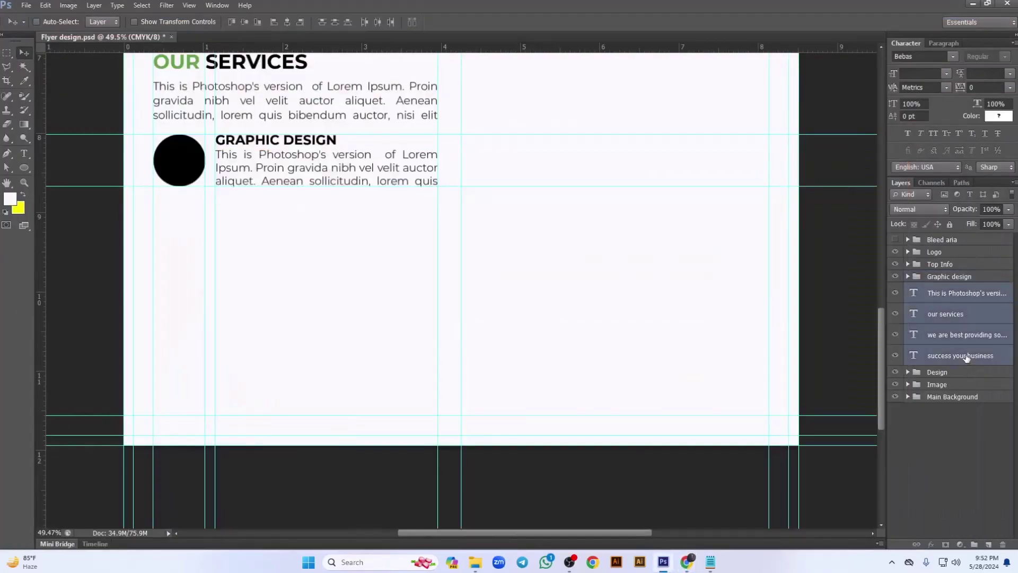
key(ctrl+g)
double_click(937, 289)
text(Main text)
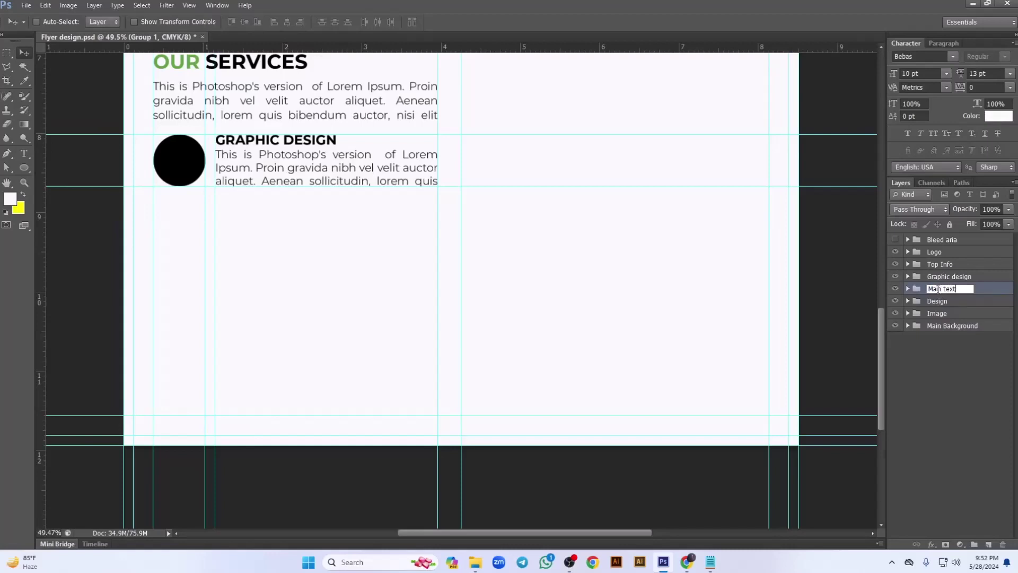
key(Return)
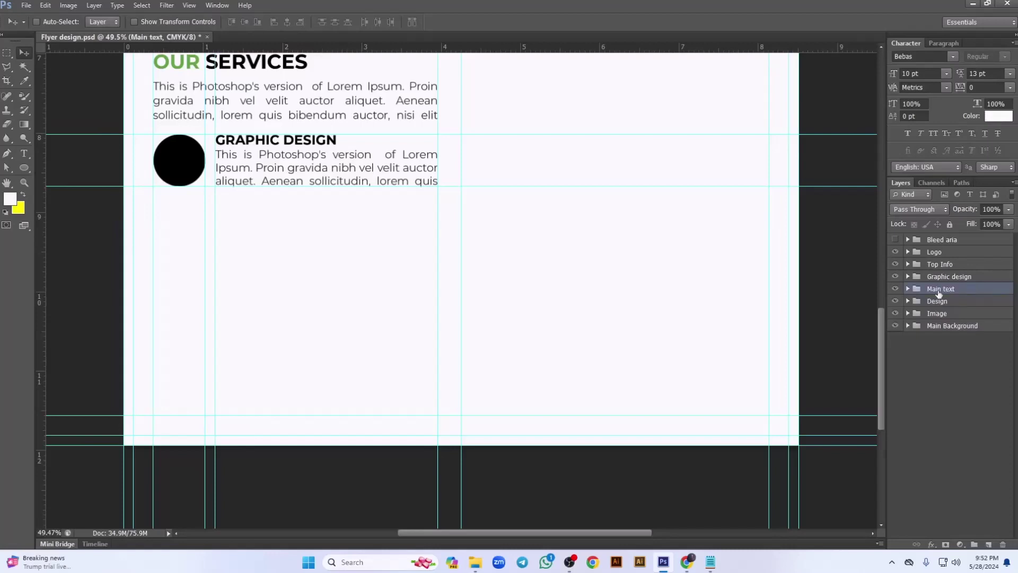
Wrap the Graphic design group in a new 'Left Side' folder.
click(966, 278)
key(ctrl+g)
double_click(933, 277)
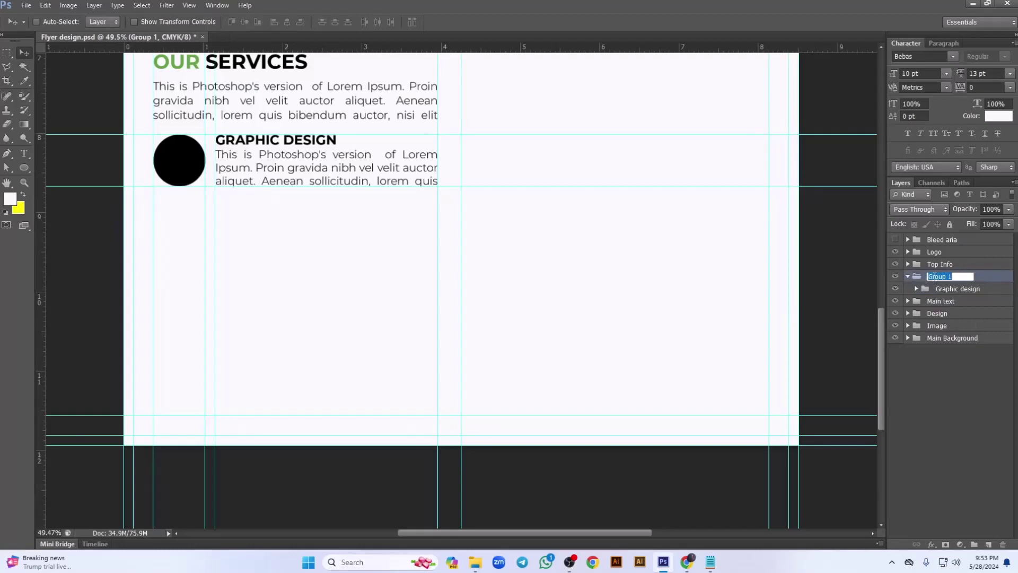
text(Left Side)
key(Return)
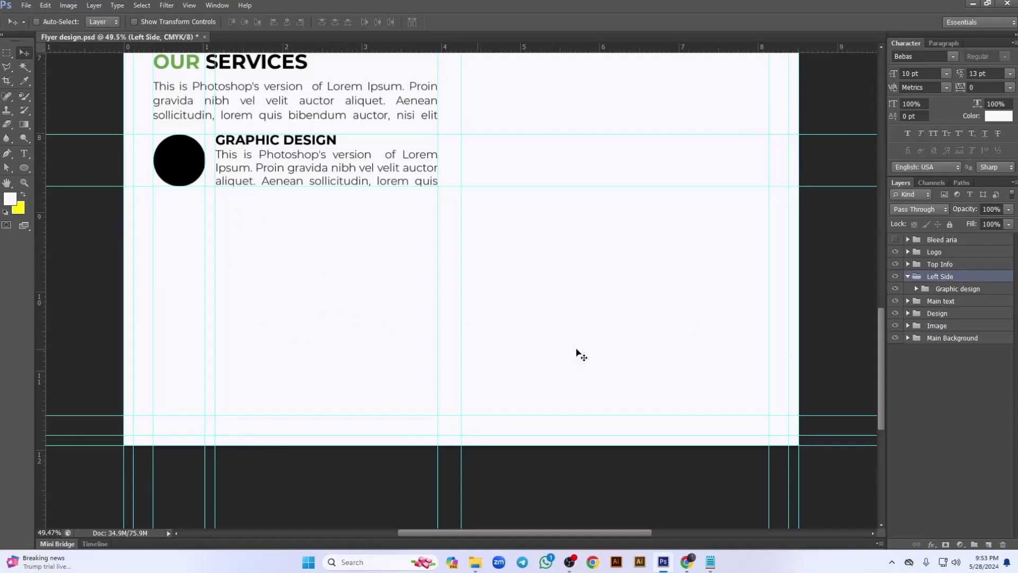
Duplicate the Graphic design entry, move a copy lower, delete the surplus copy, and distribute vertical centers.
click(978, 289)
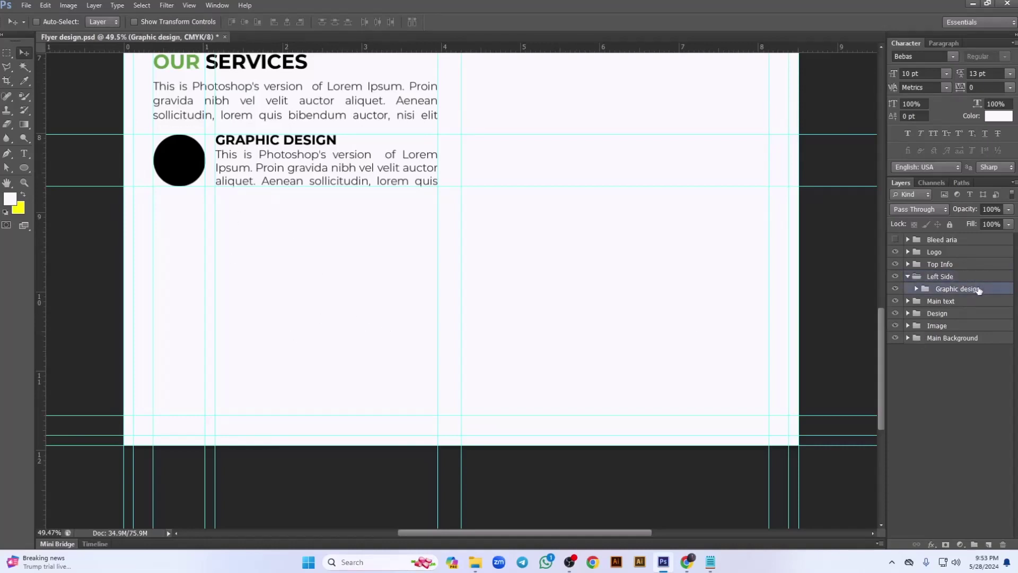
key(ctrl+j)
key(ctrl+j)
key(ctrl+j)
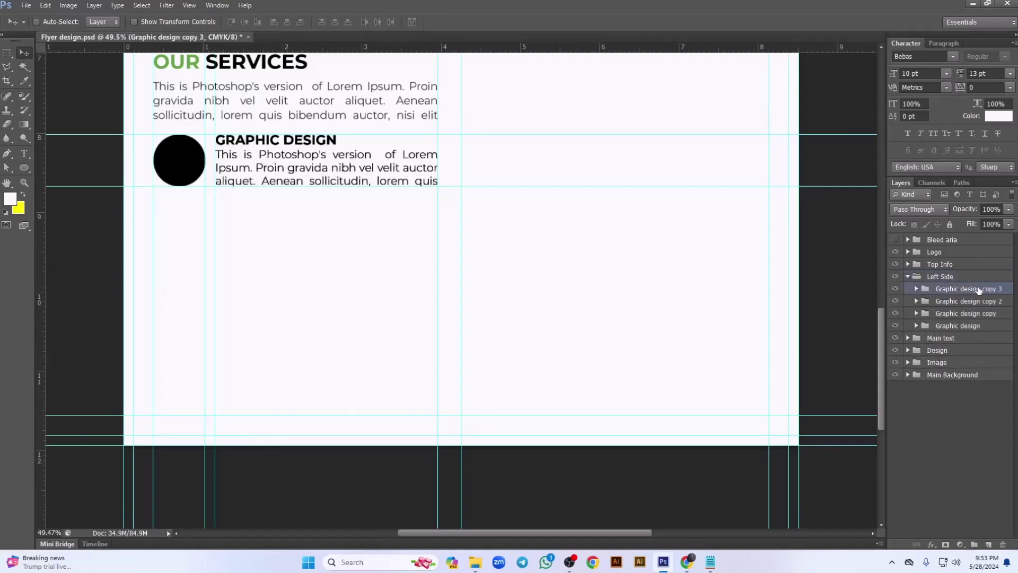
drag(243, 161, 245, 327)
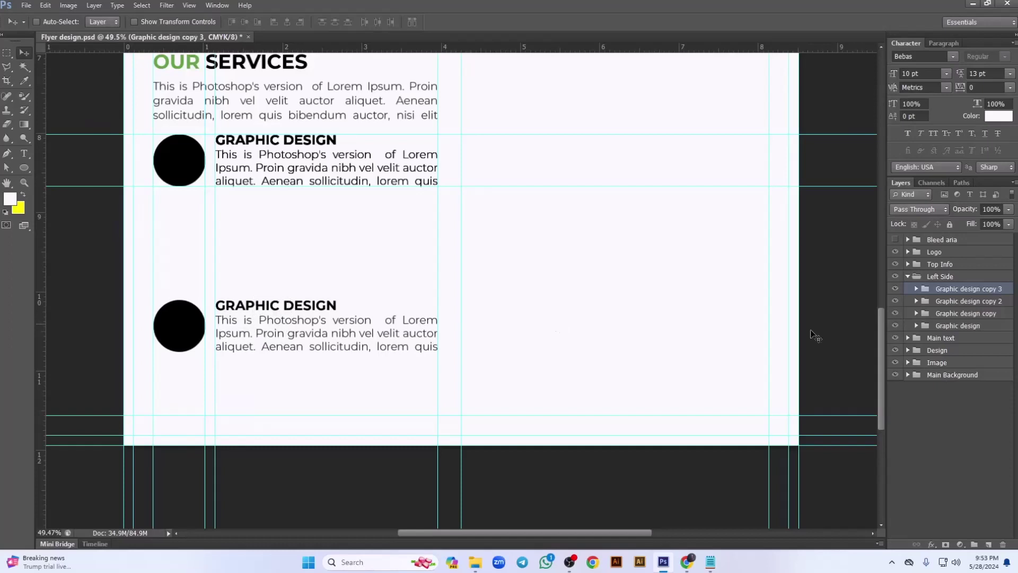
click(973, 302)
key(Delete)
click(973, 290)
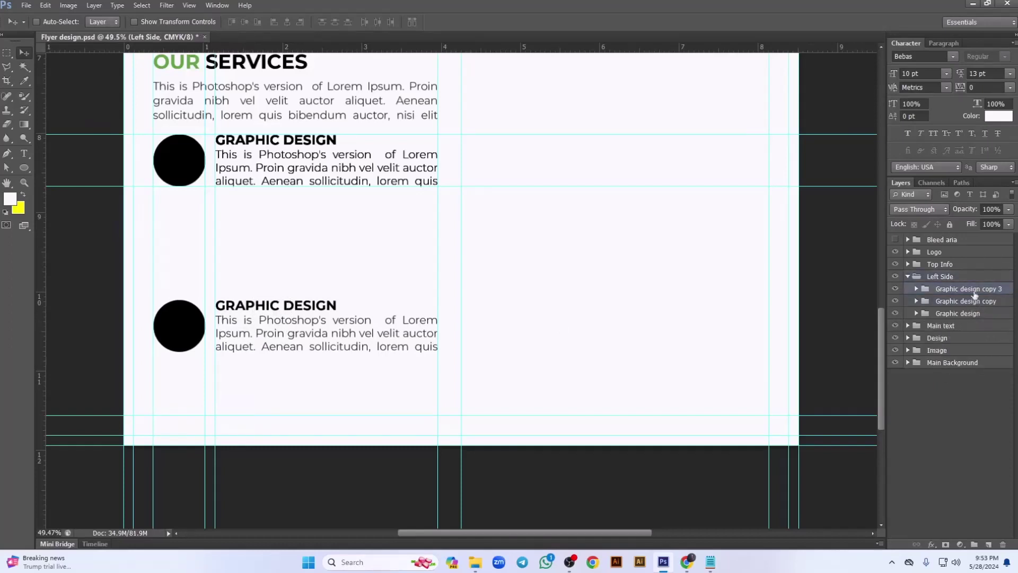
shift+click(968, 314)
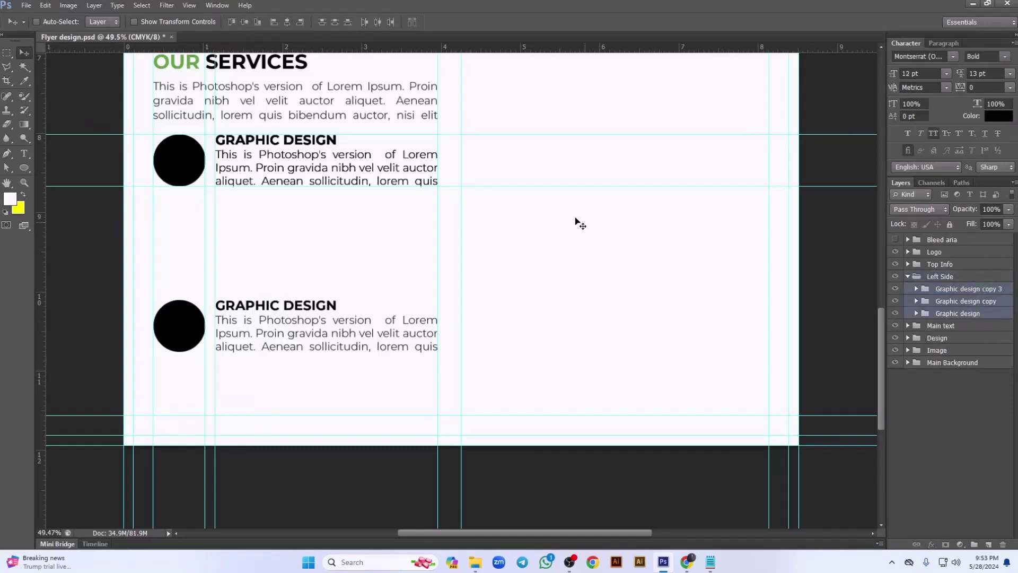
click(336, 23)
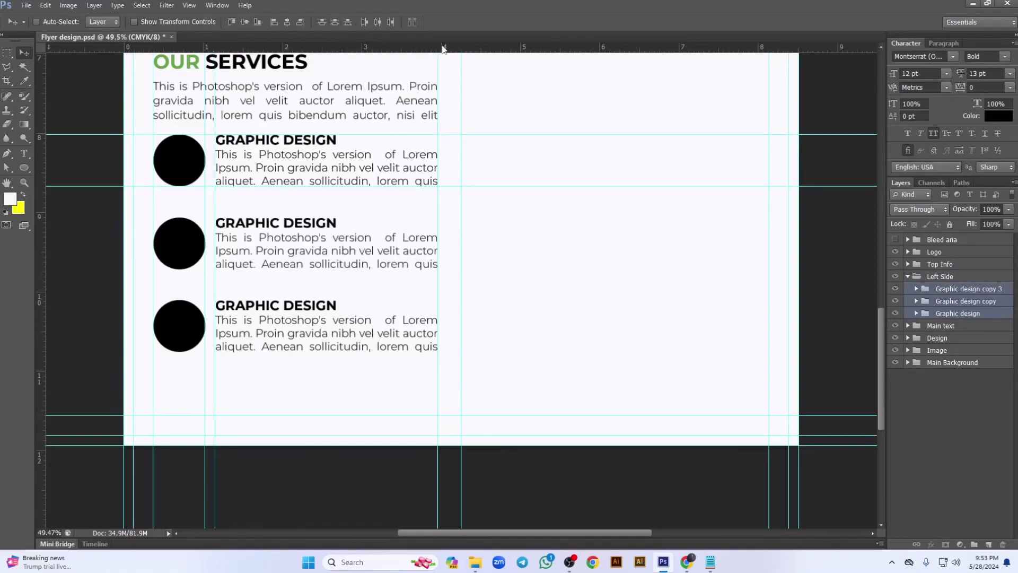
Remove the horizontal and vertical guides around the service entries.
drag(443, 48, 389, 351)
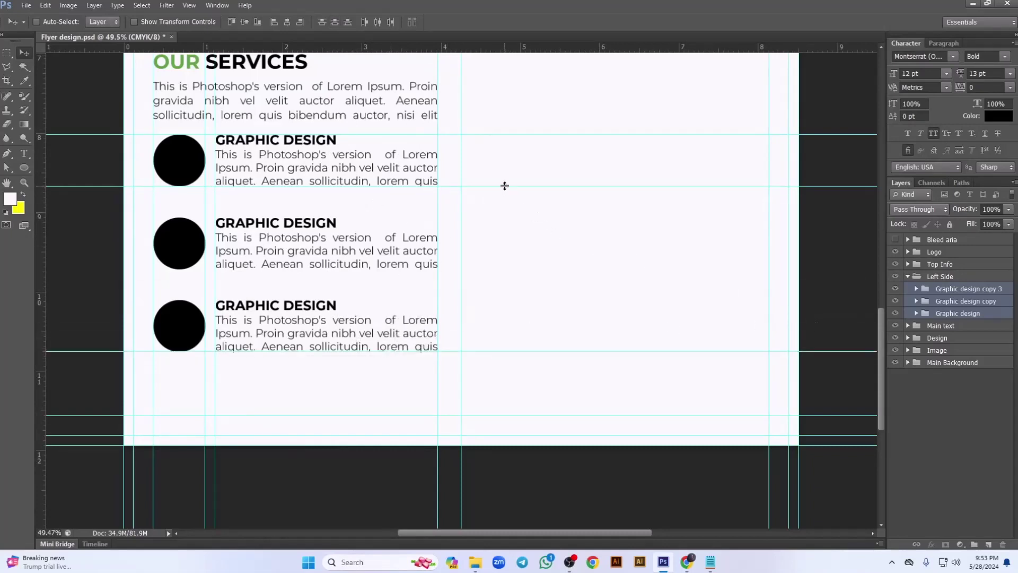
drag(504, 187, 486, 2)
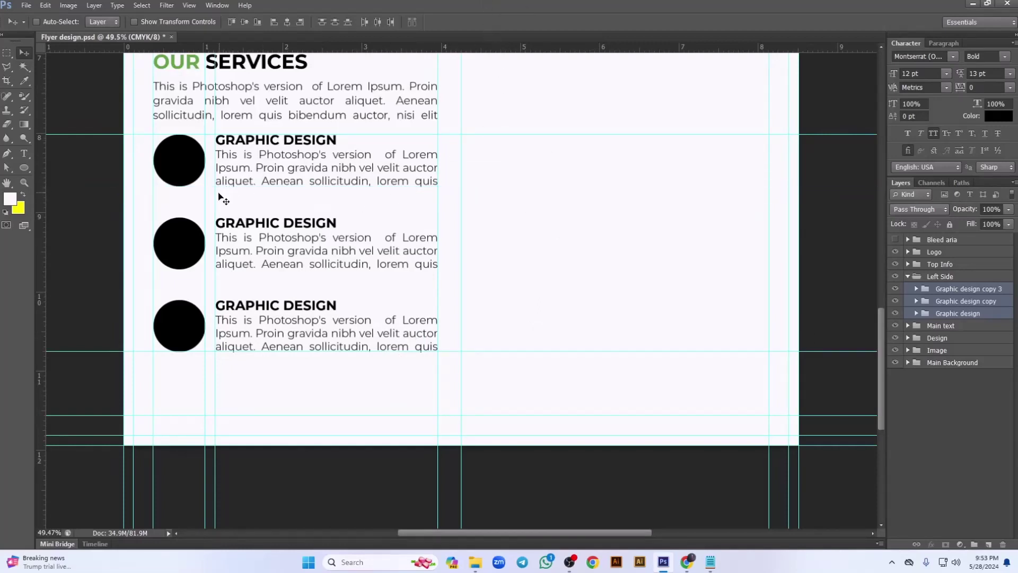
drag(214, 195, 24, 179)
drag(205, 219, 23, 188)
drag(361, 137, 355, 11)
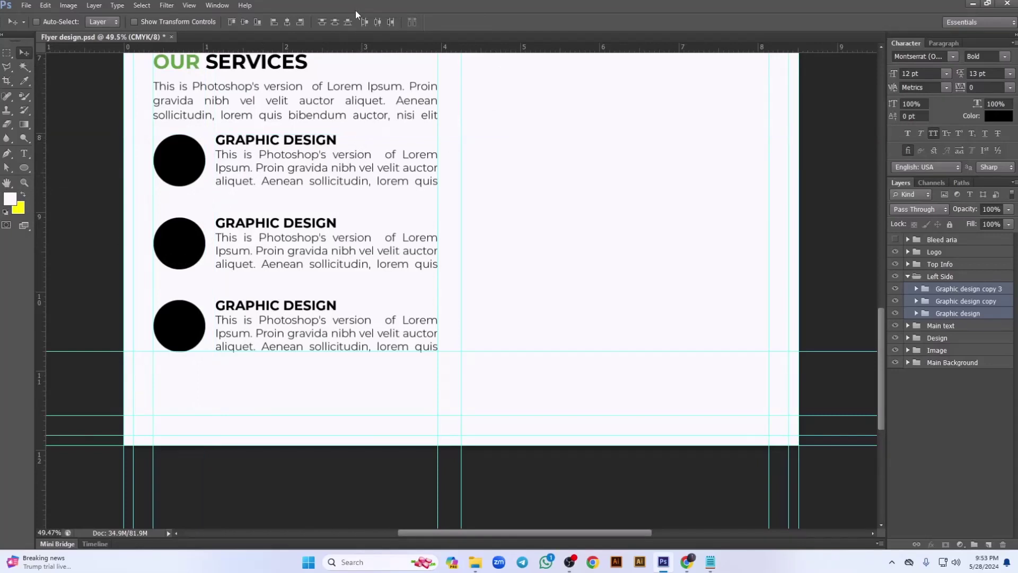
Move the bottom entry's group to the end of the Left Side list.
click(957, 293)
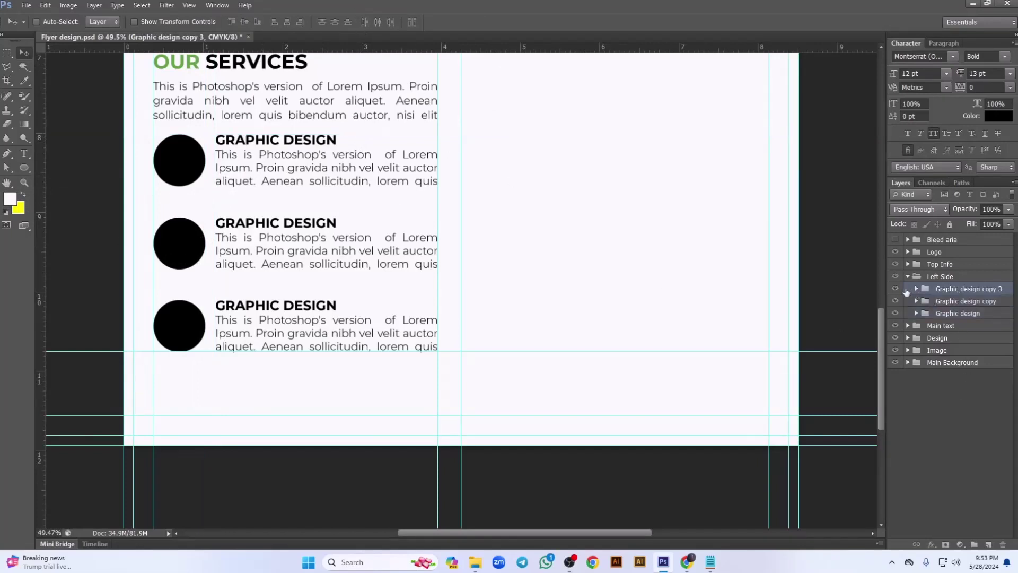
click(895, 288)
click(895, 288)
drag(962, 291, 947, 307)
click(895, 301)
click(895, 302)
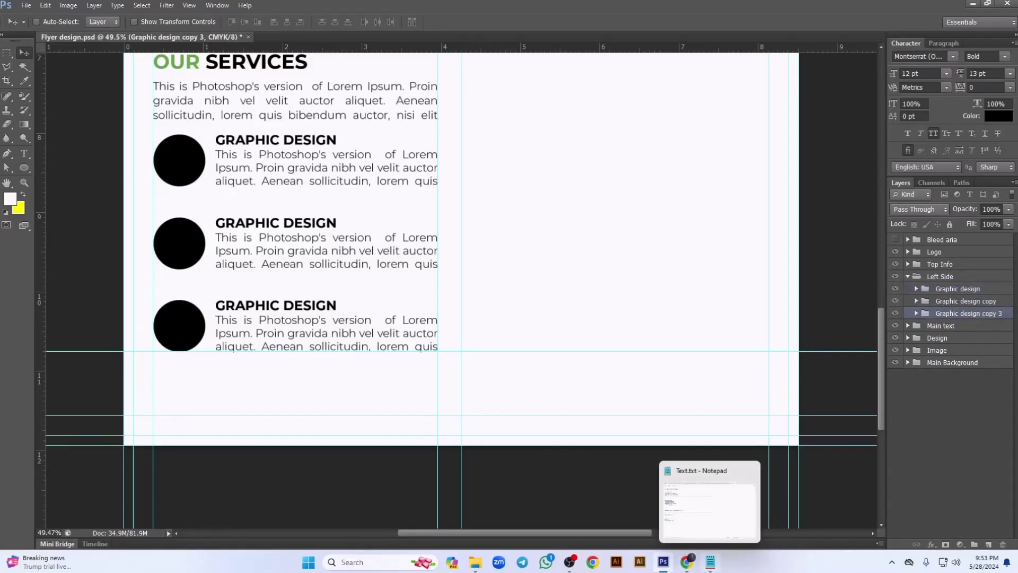
Copy the 'digital marketing' line from the notes file.
click(710, 561)
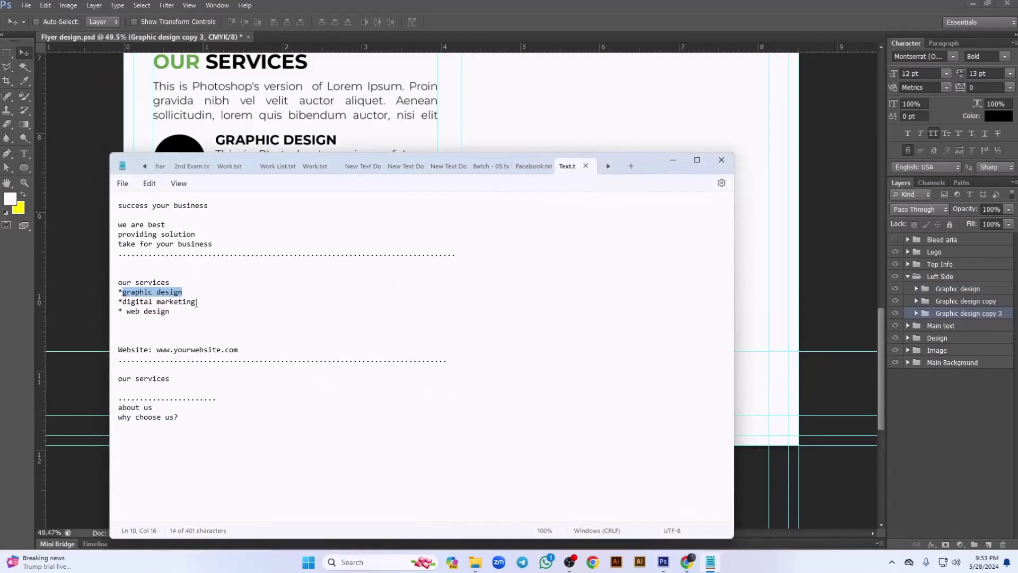
drag(196, 303, 124, 304)
key(ctrl+c)
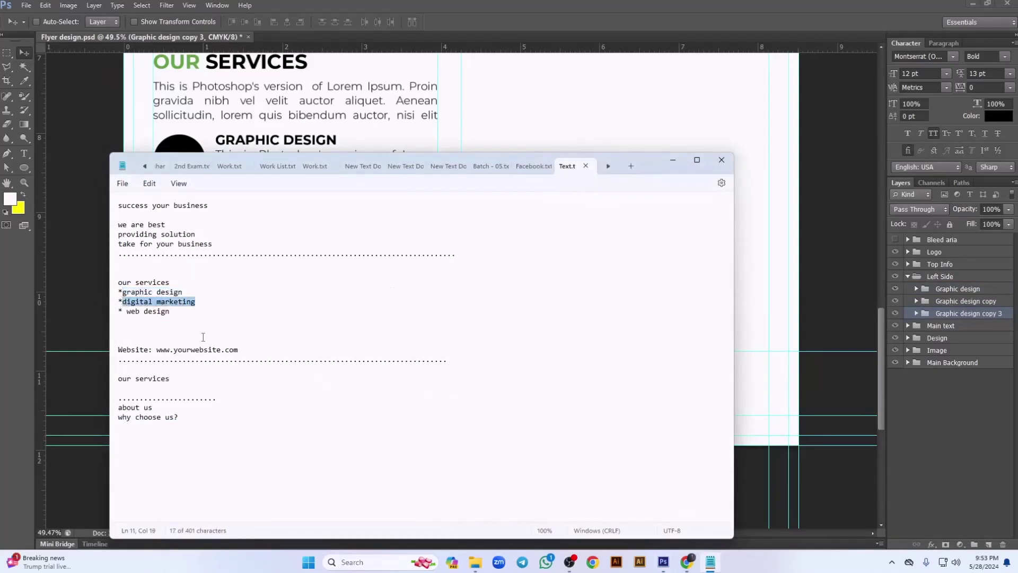
click(674, 160)
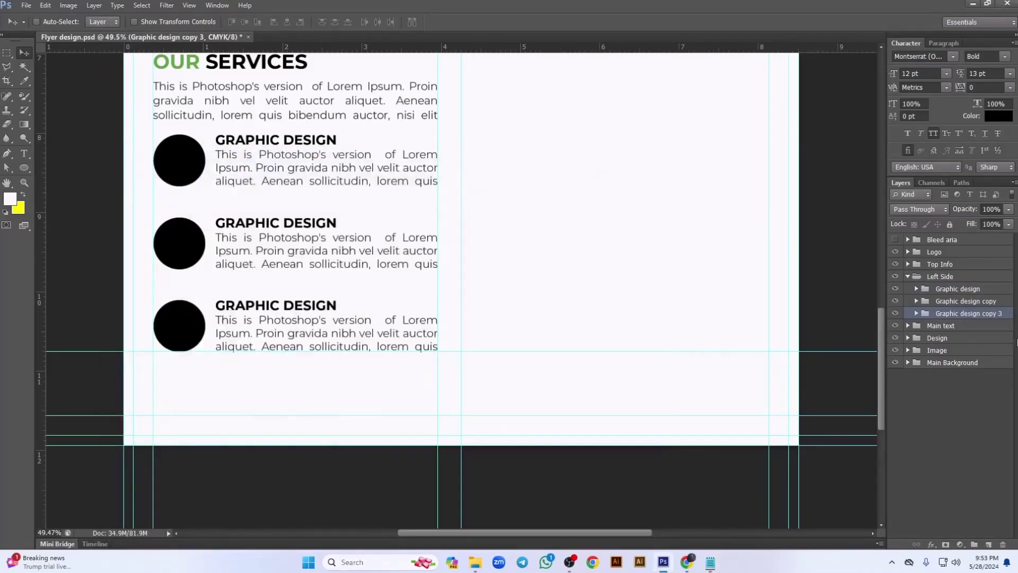
Rename the middle group 'digital marketing' and change its heading to DIGITAL MARKETING.
double_click(963, 301)
key(ctrl+v)
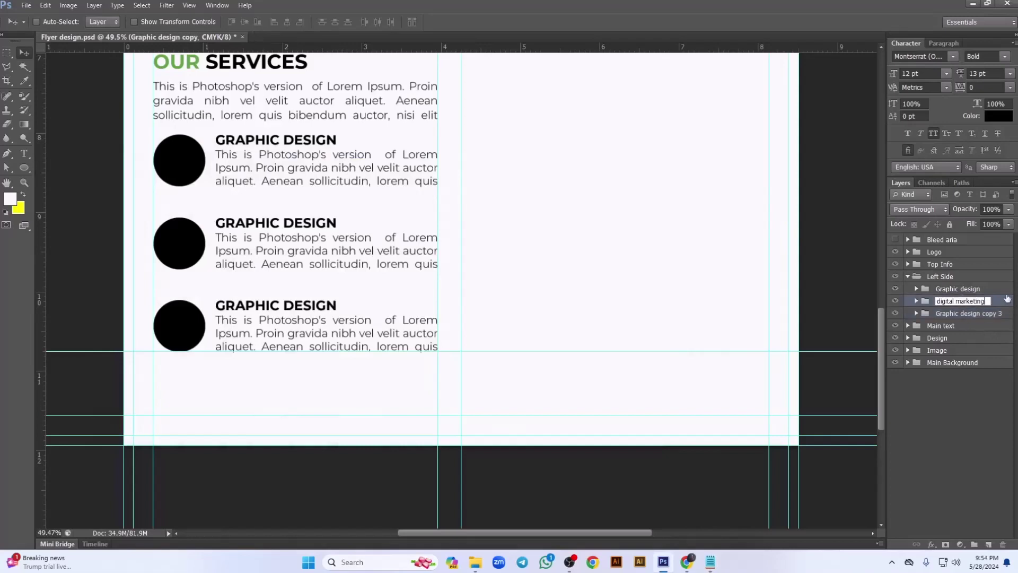
key(Return)
click(917, 301)
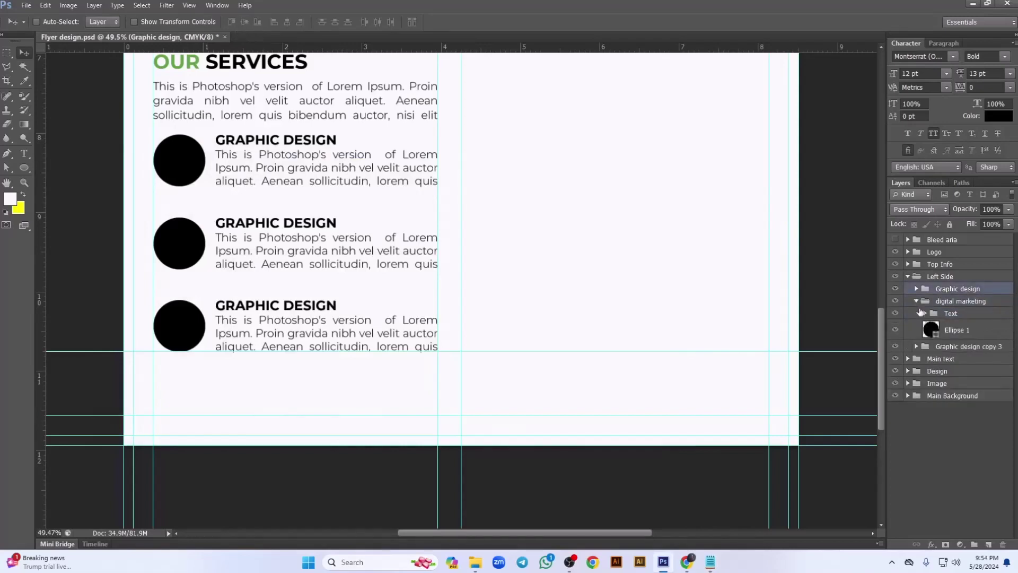
click(925, 313)
click(933, 353)
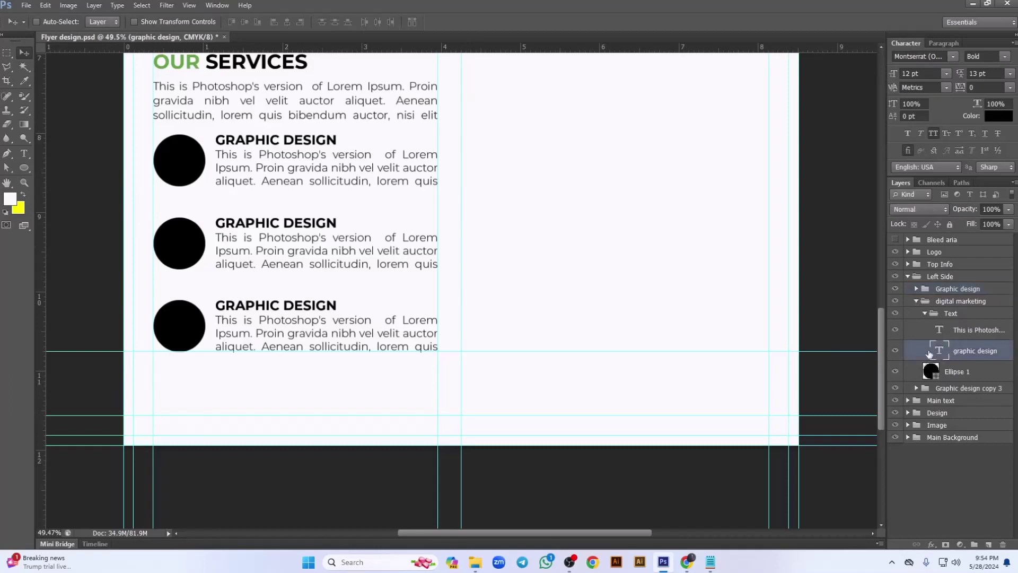
double_click(940, 351)
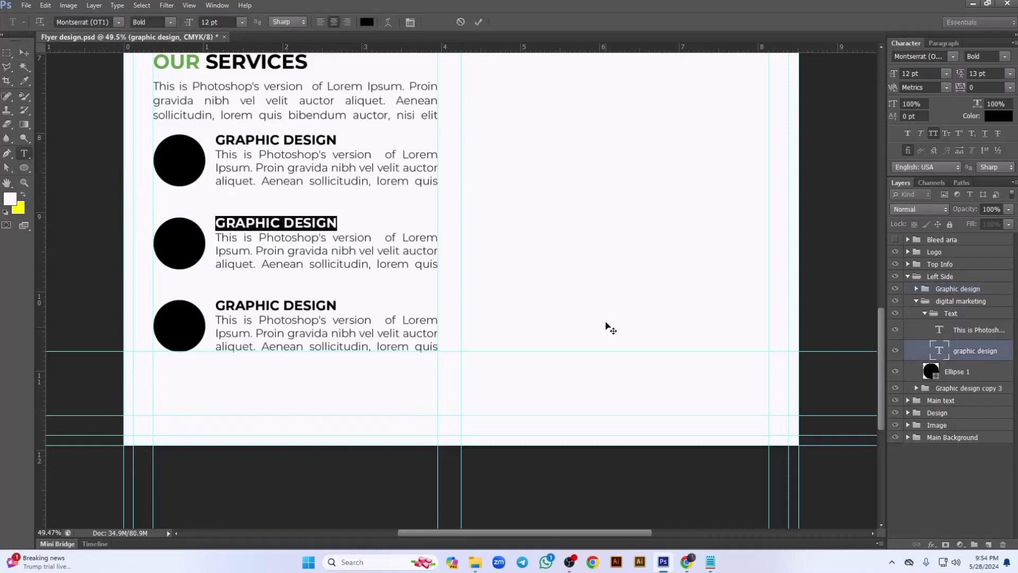
text(digital marketing)
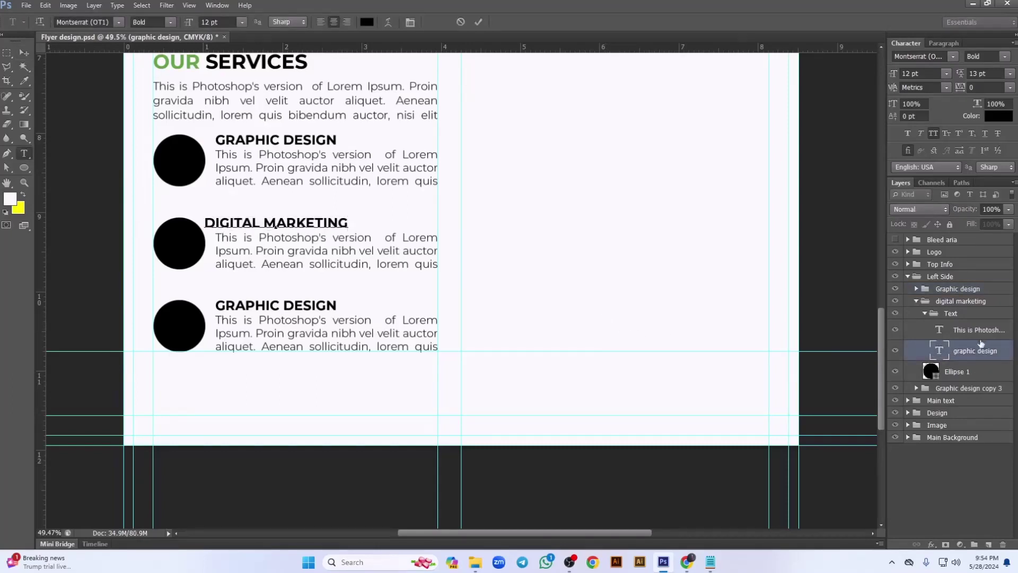
key(ctrl+Return)
Nudge the DIGITAL MARKETING heading right to line up with the body text, then collapse the group.
key(v)
click(978, 331)
click(941, 354)
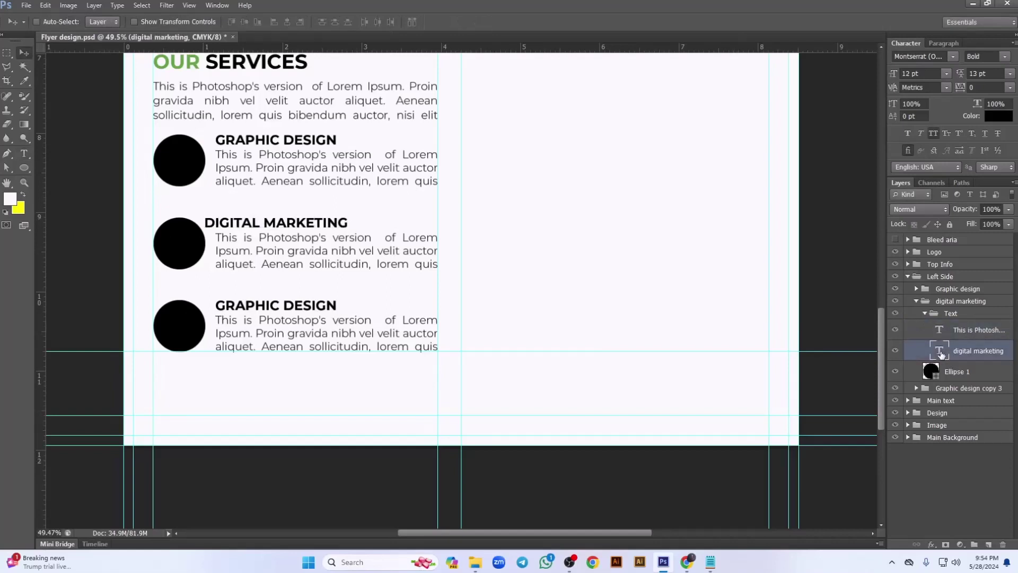
key(shift+Right)
key(shift+Right)
key(shift+Right)
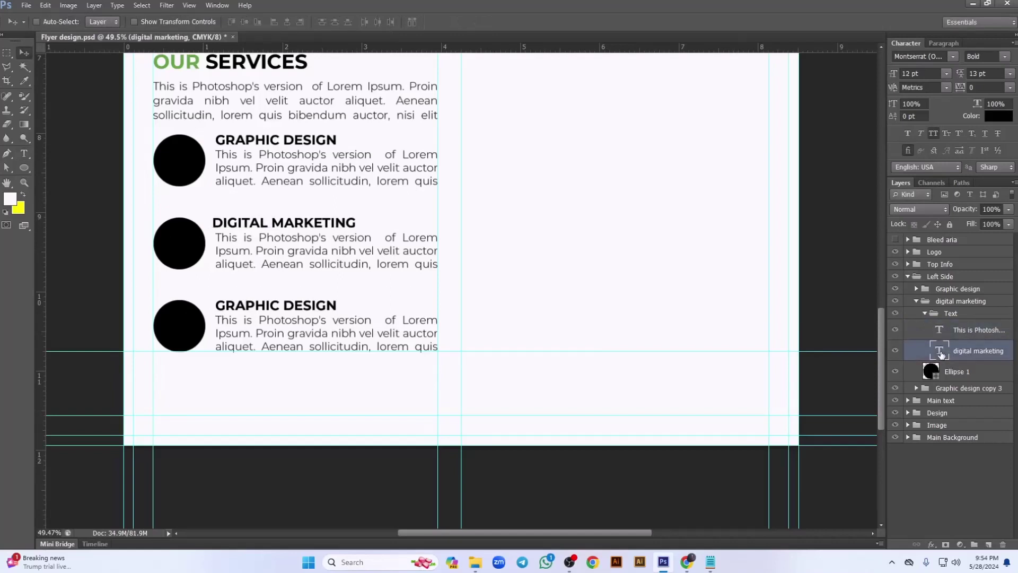
key(shift+Right)
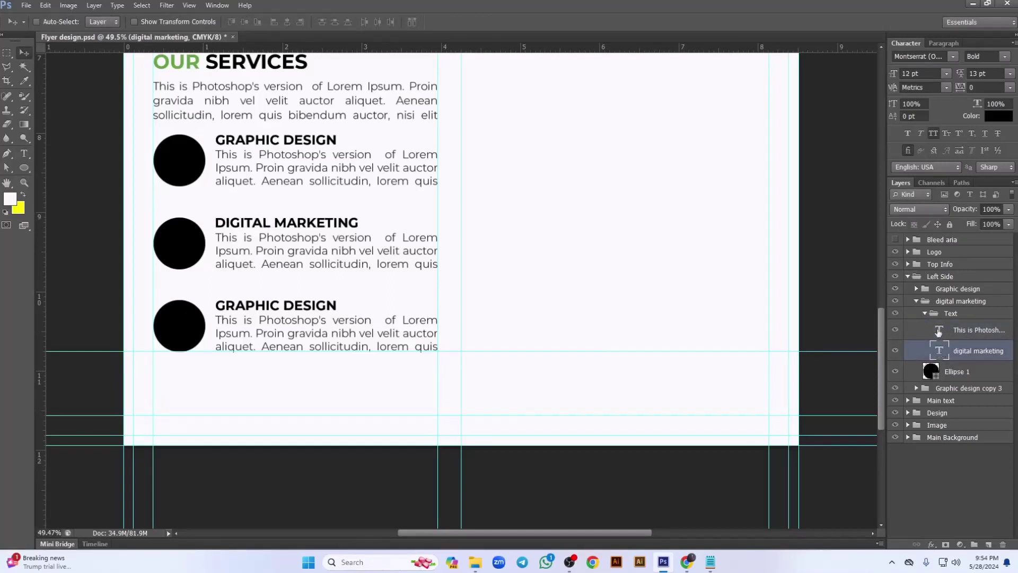
click(925, 314)
click(916, 301)
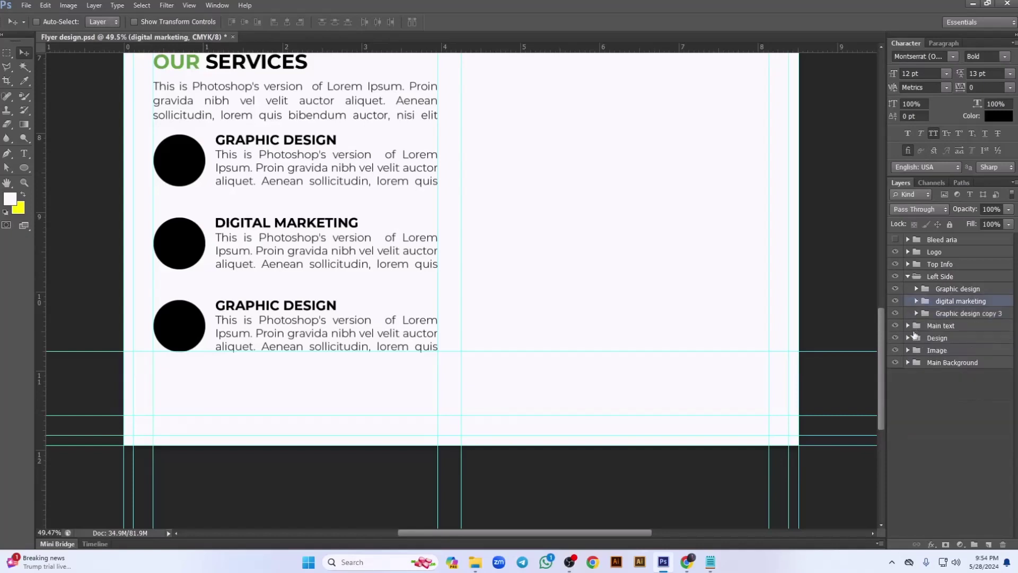
click(711, 561)
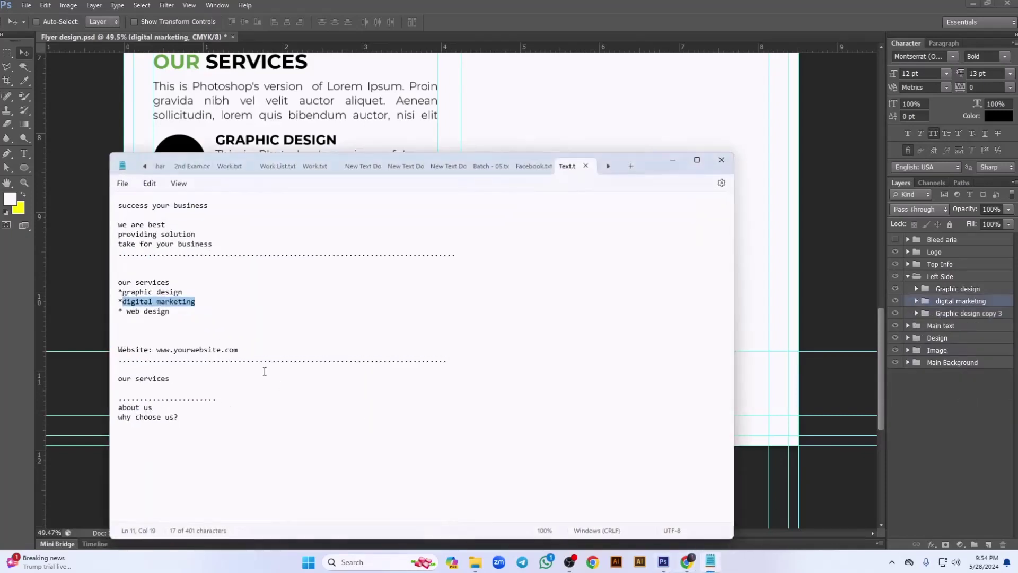
Copy 'web design' from the notes and use it to rename the Graphic design copy 3 group.
drag(170, 312, 128, 317)
key(ctrl+c)
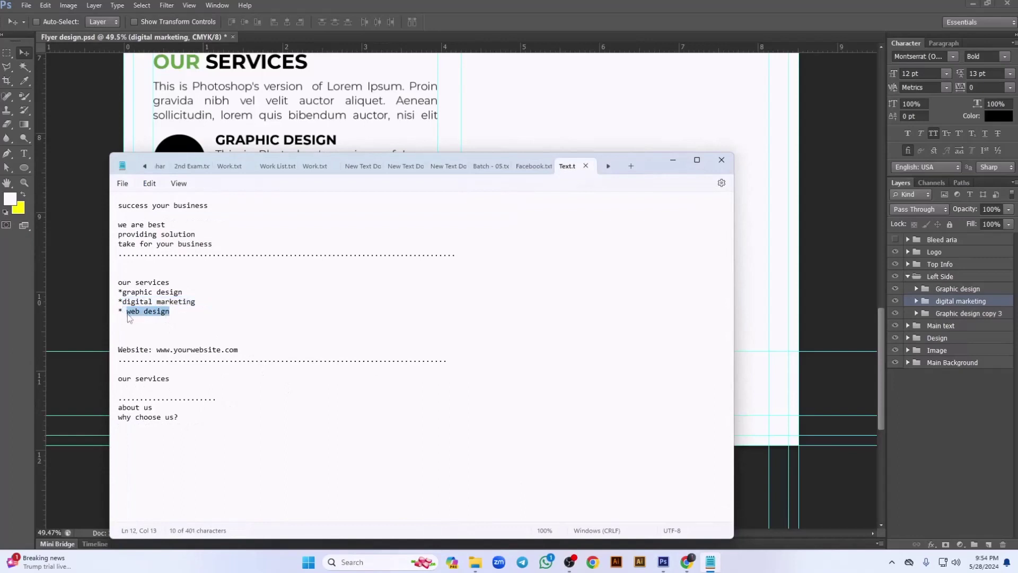
click(673, 160)
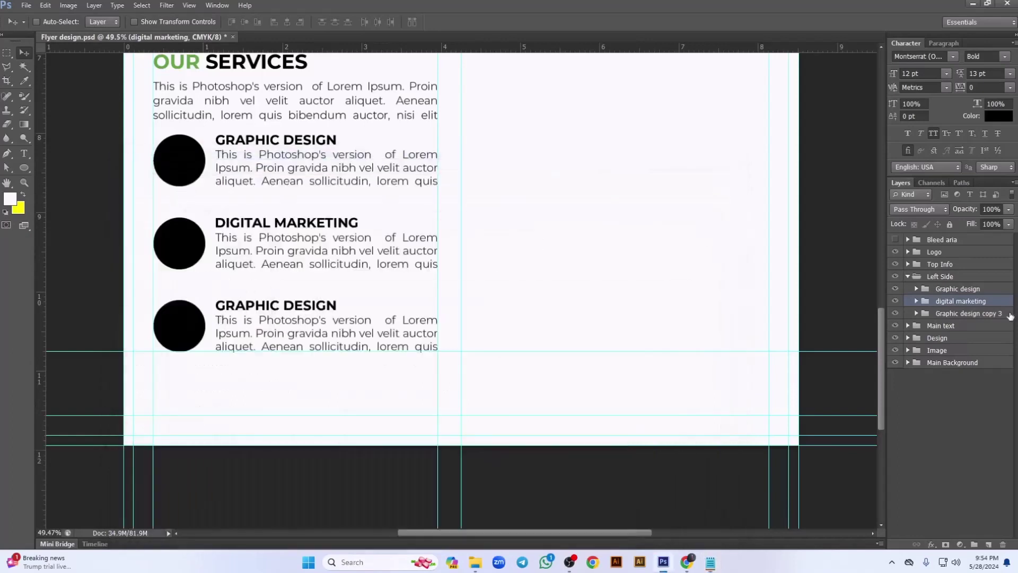
double_click(965, 314)
key(ctrl+v)
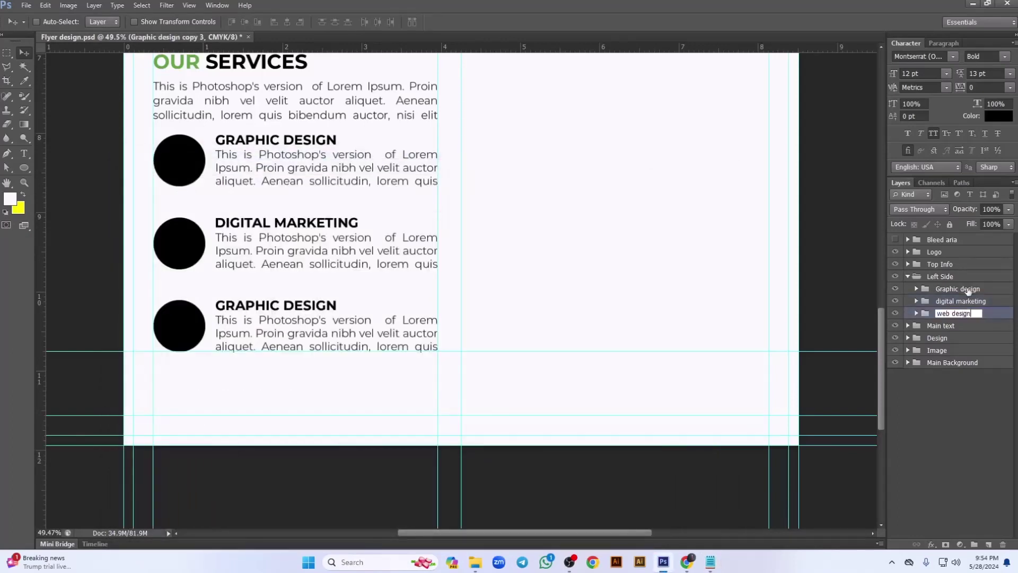
click(965, 290)
Change the third heading to WEB DESIGN, nudge it left to align, and collapse the group.
click(916, 314)
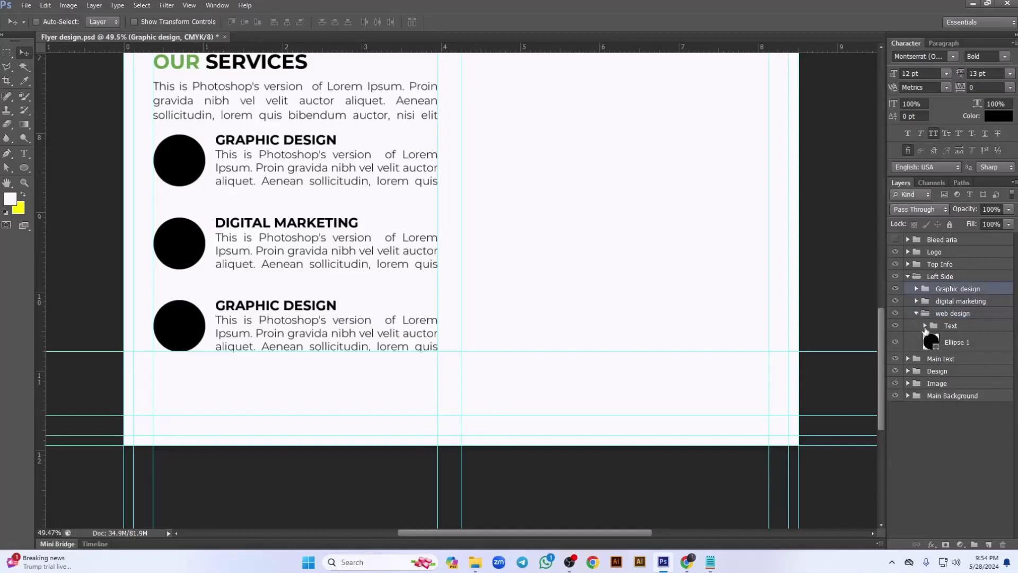
click(925, 326)
double_click(939, 363)
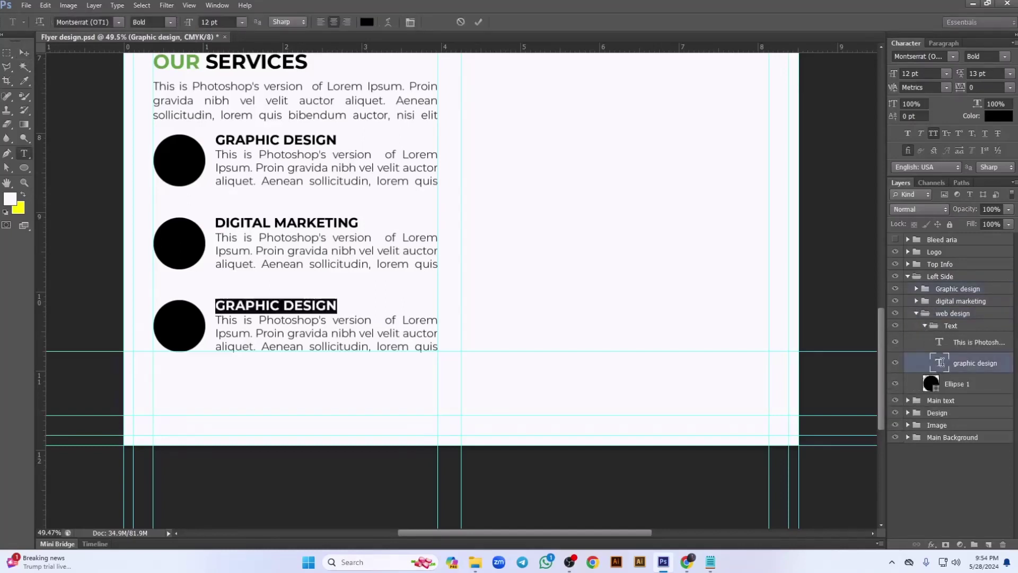
text(WEB DESIGN)
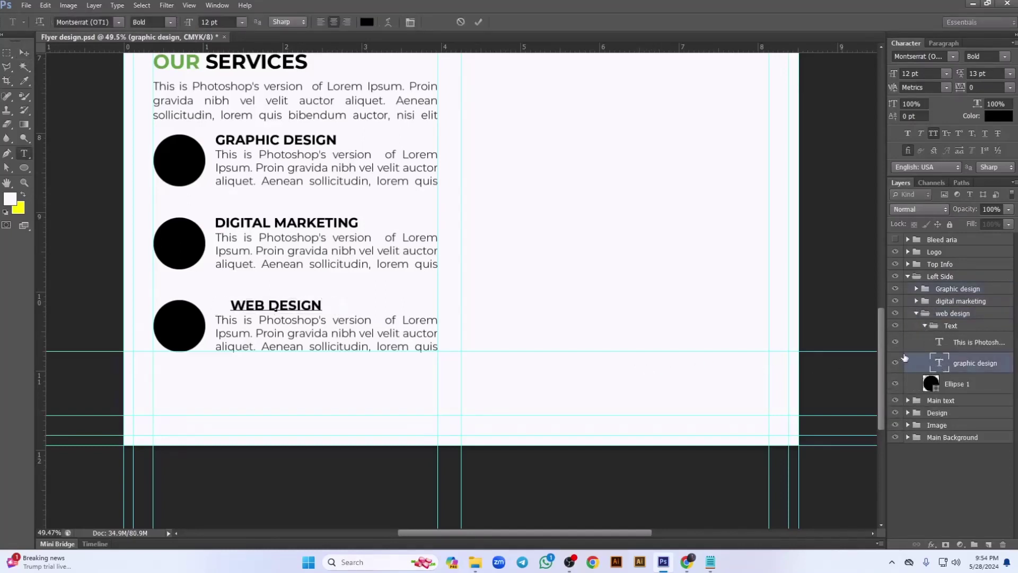
key(ctrl+Return)
key(v)
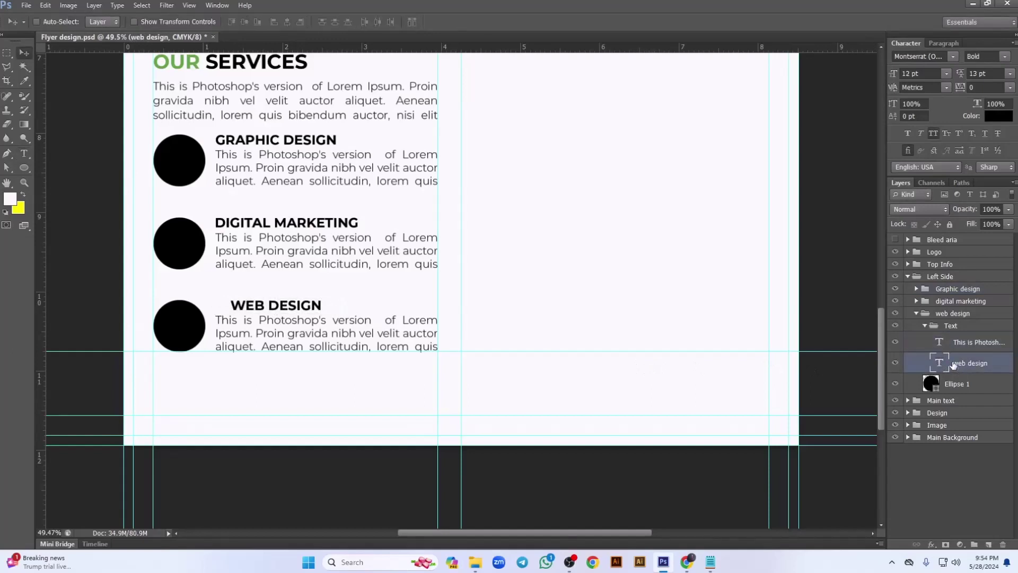
key(shift+Left)
key(shift+Left)
key(shift+Left)
key(shift+Left)
key(shift+Left)
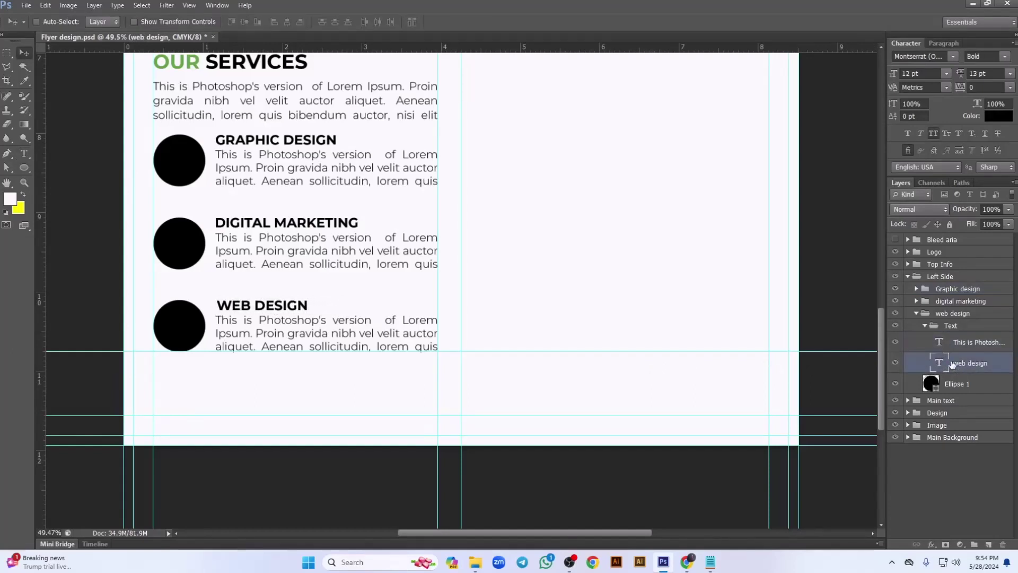
click(925, 325)
click(917, 314)
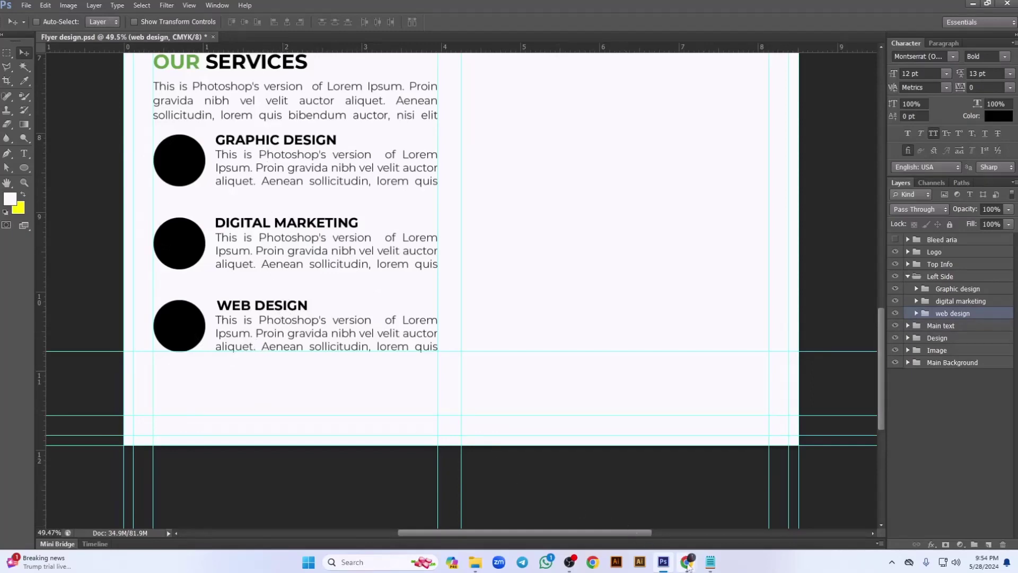
mouse_move(687, 564)
click(627, 501)
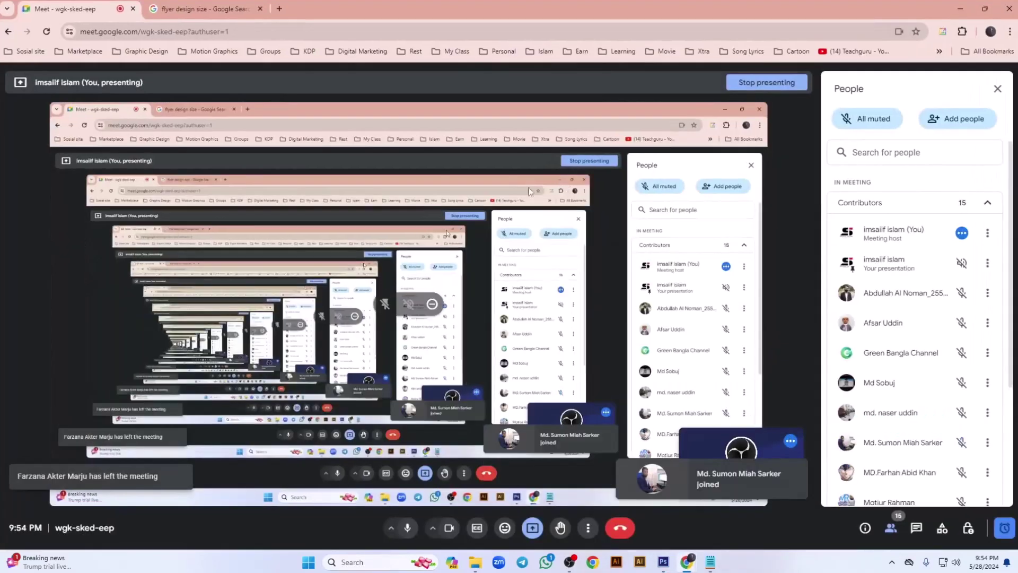
Open flaticon.com in a new browser tab.
key(ctrl+t)
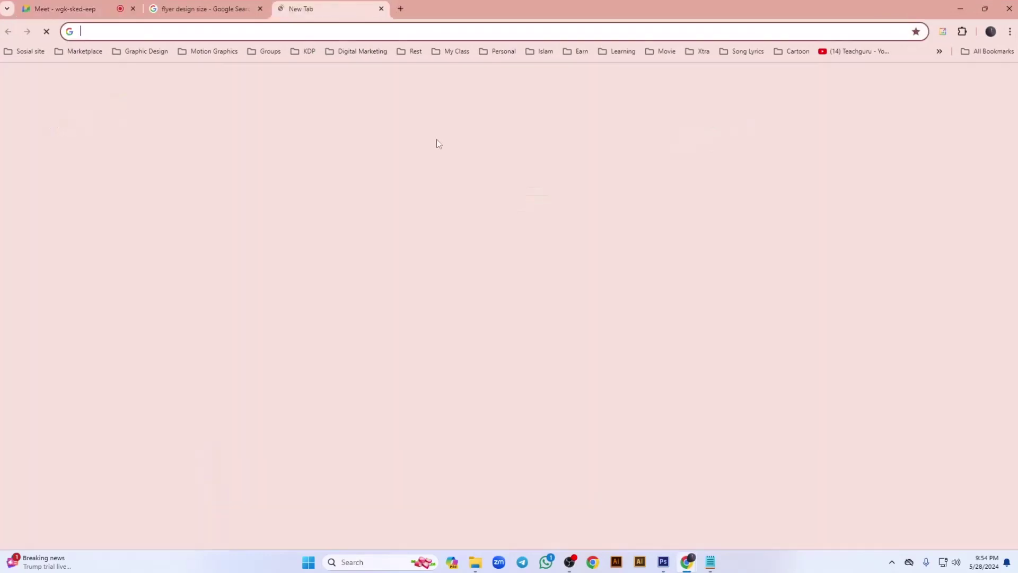
text(flaticon.com)
key(Return)
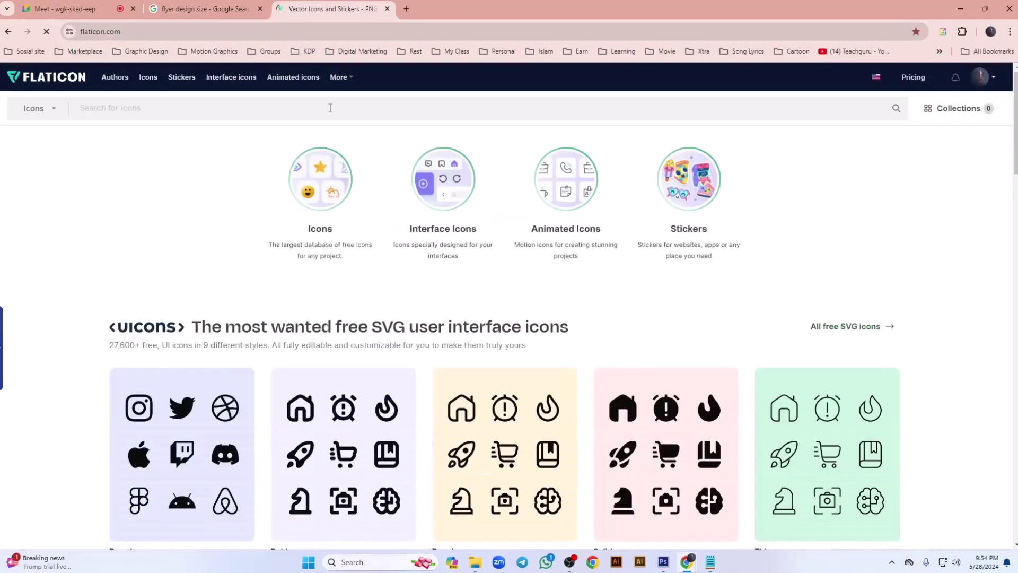
Download the black stacked-layers icon as PNG from a 'graphic design' search, then type 'digital marketing icon'.
text(graphic design)
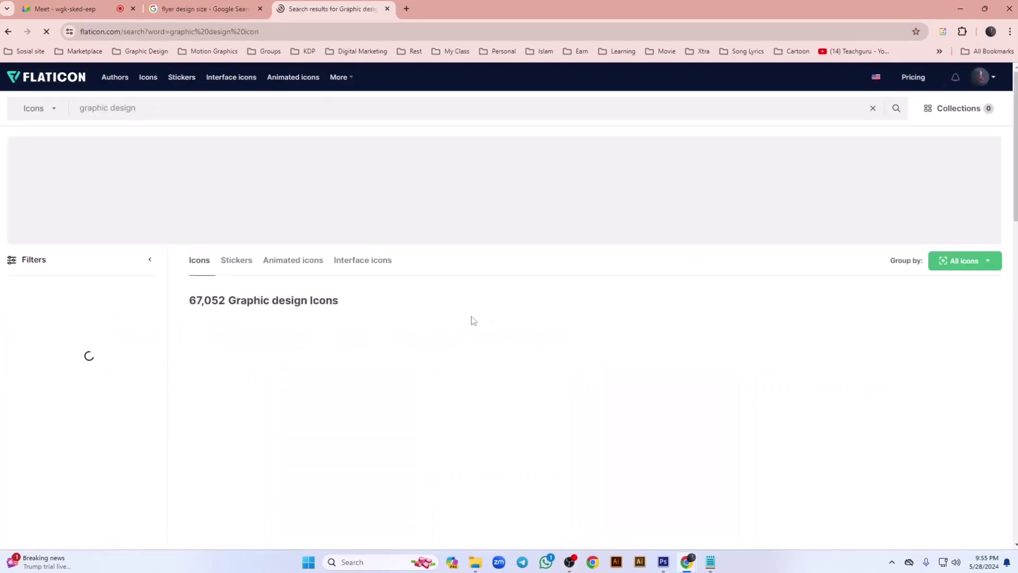
scroll(477, 310, down, 5)
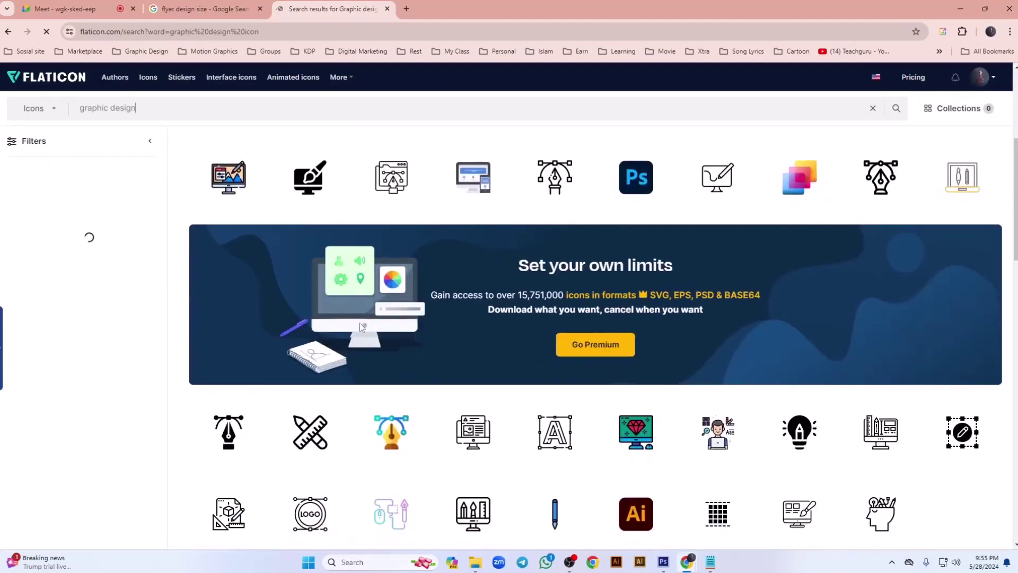
scroll(383, 307, down, 3)
scroll(383, 307, down, 10)
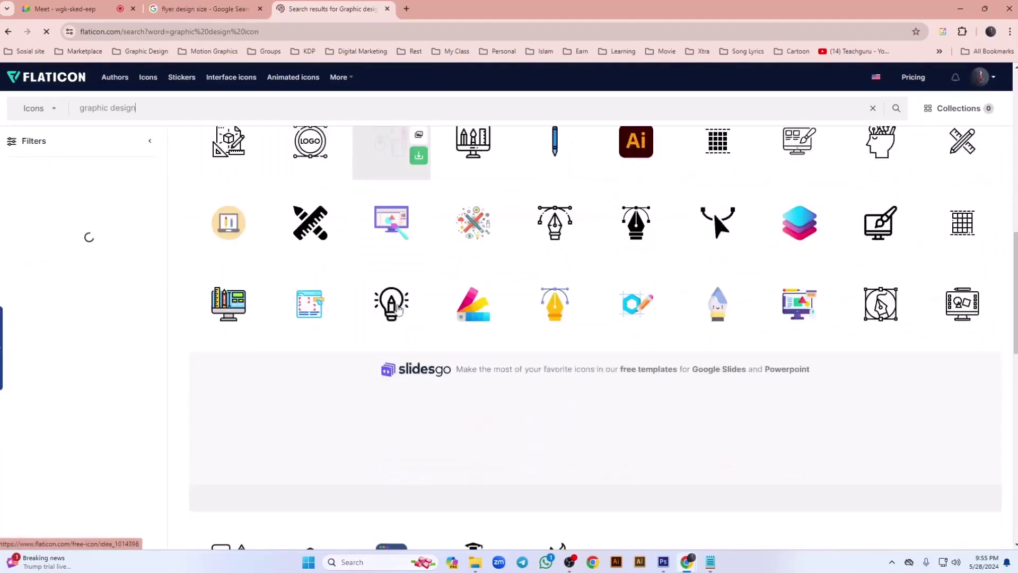
click(720, 241)
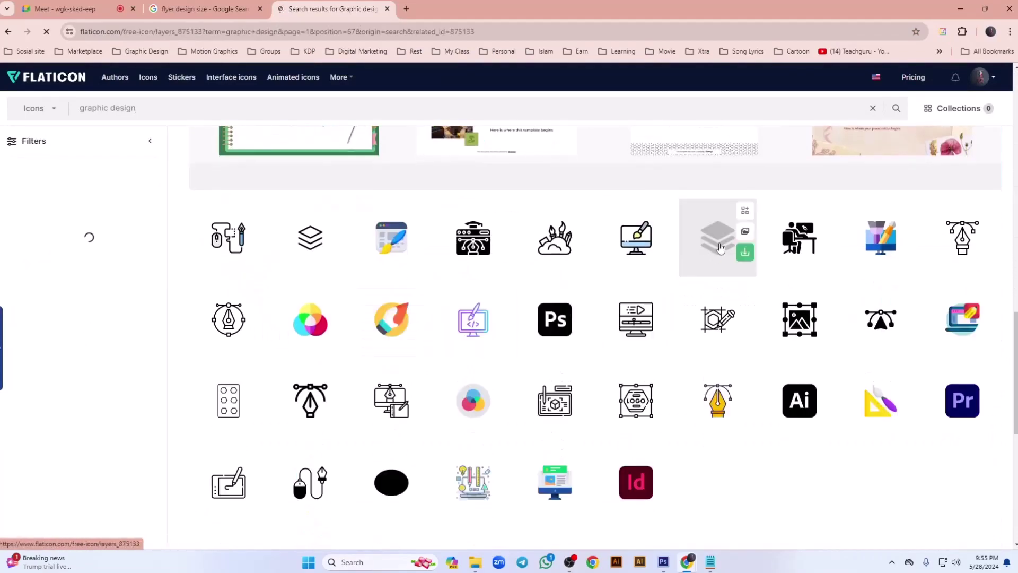
click(666, 118)
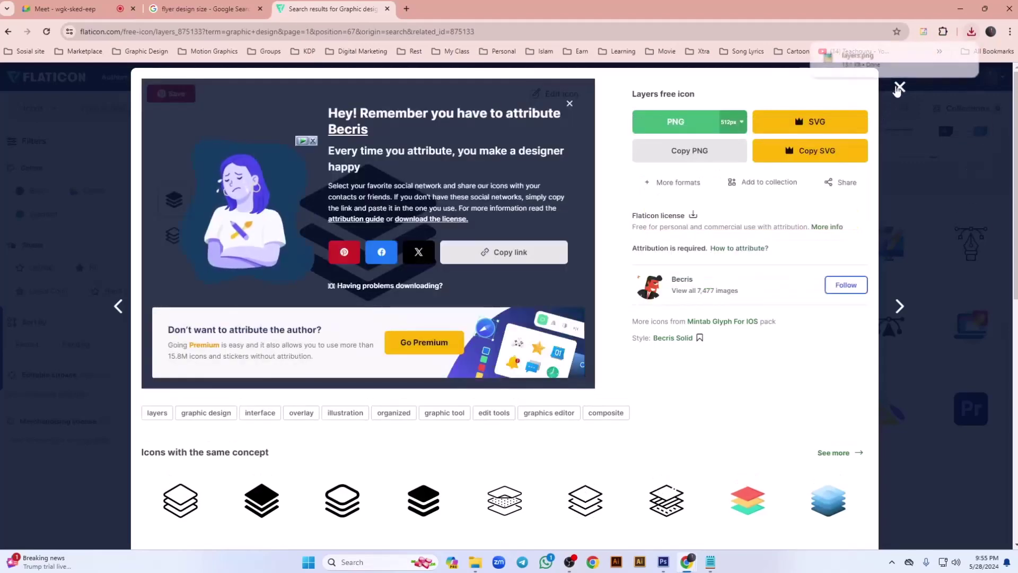
click(898, 88)
click(180, 112)
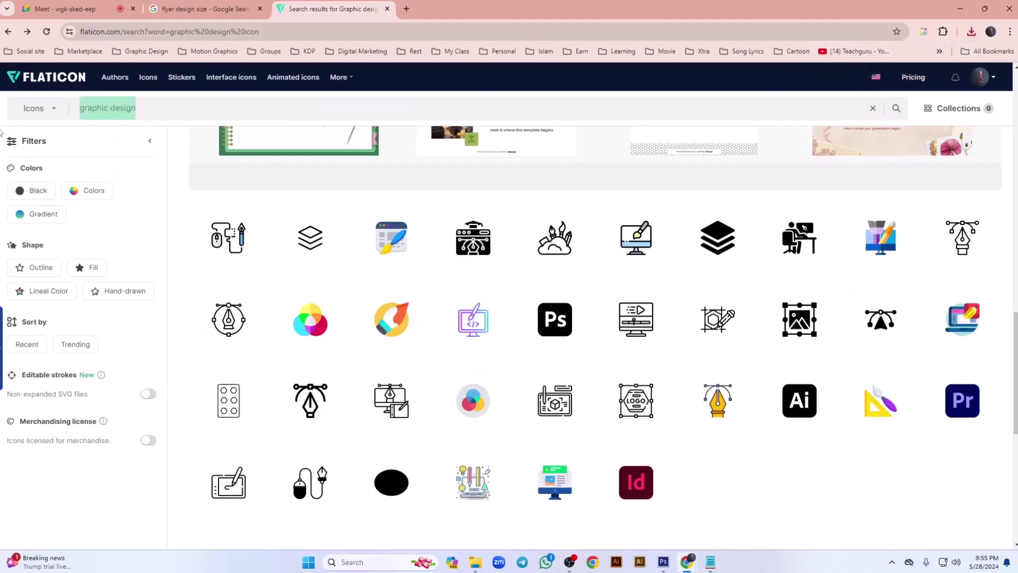
text(dig)
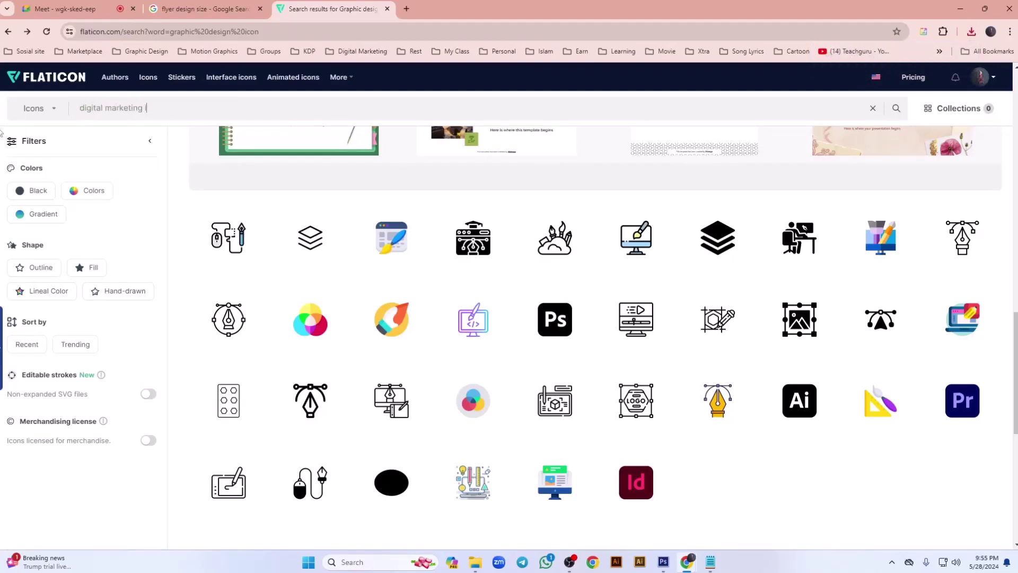
text(ital marketing icon)
Search 'digital marketing icon' and download the megaphone icon as a free PNG.
key(Return)
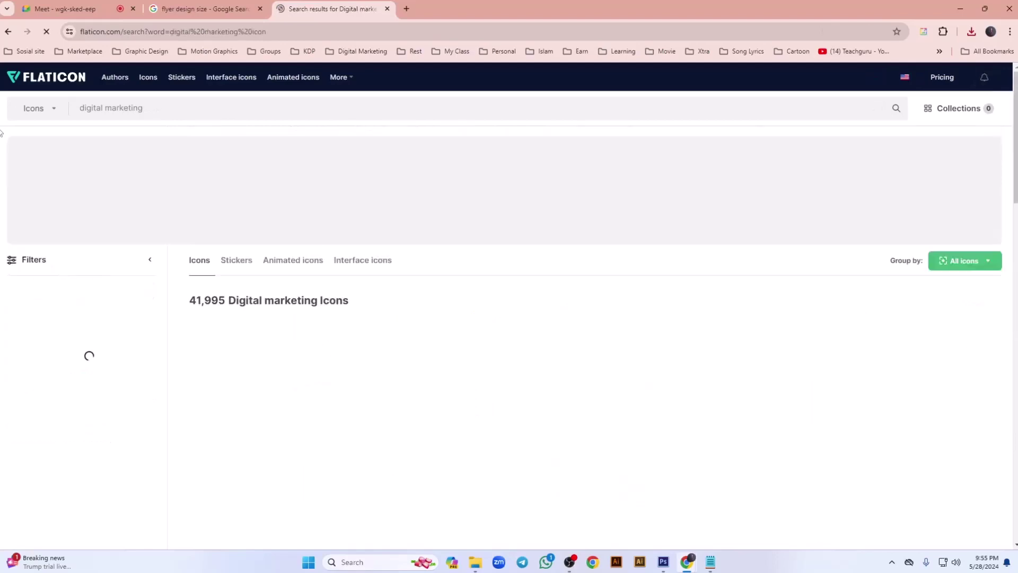
scroll(414, 401, down, 6)
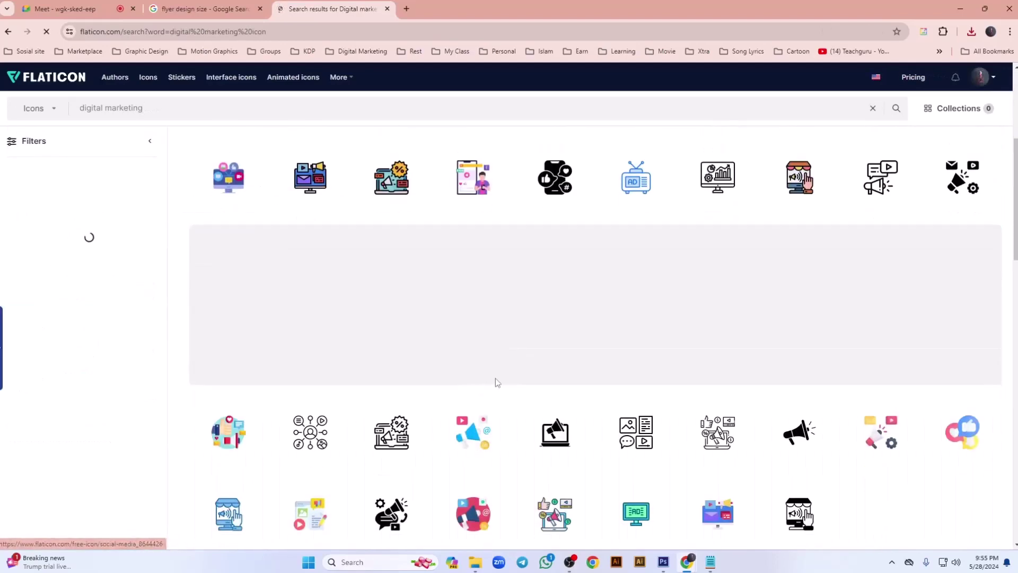
click(792, 330)
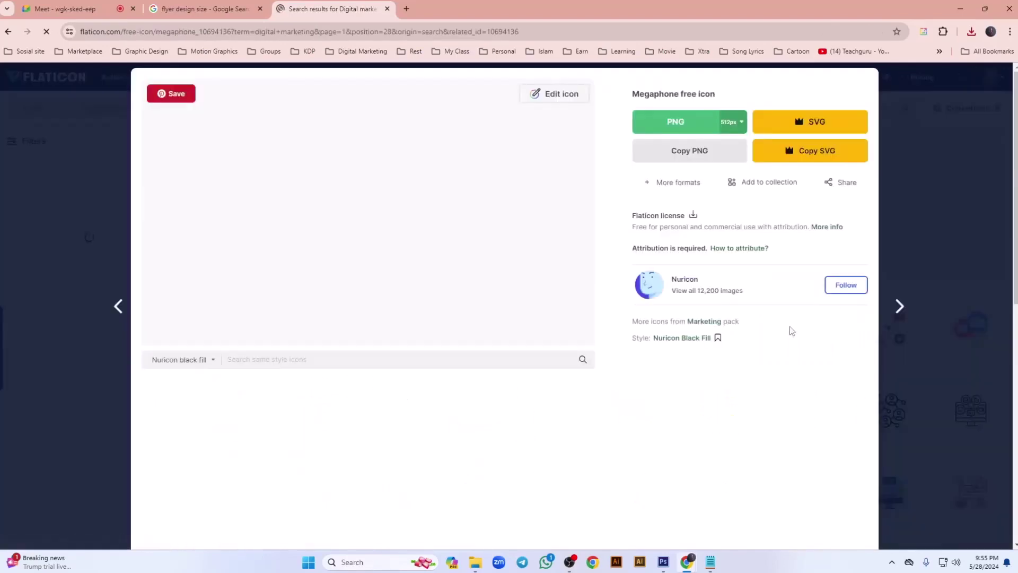
click(676, 122)
click(732, 286)
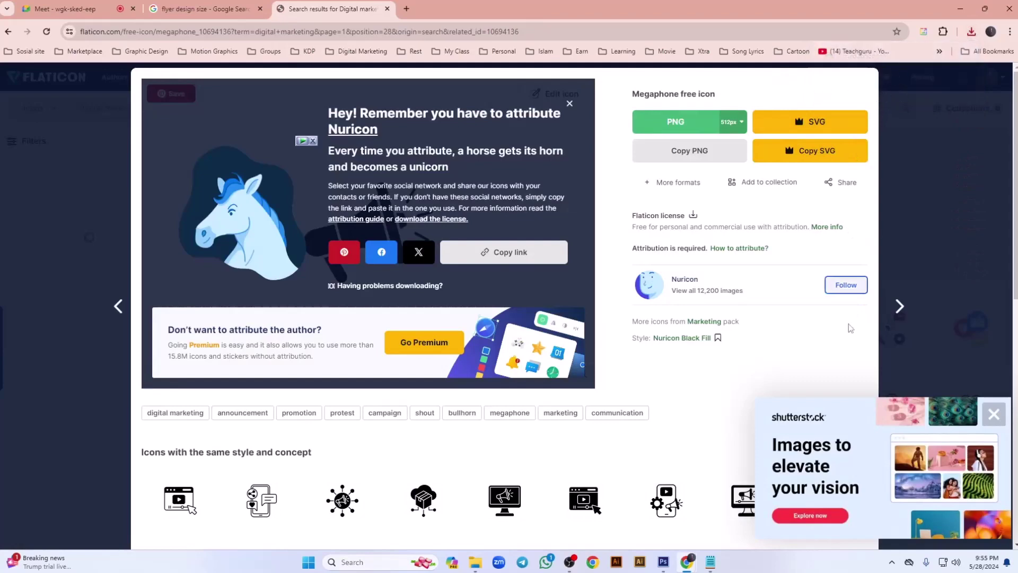
Search Flaticon for 'web', download the black globe icon as a free PNG, and close the tab.
scroll(848, 323, down, 5)
scroll(790, 175, up, 5)
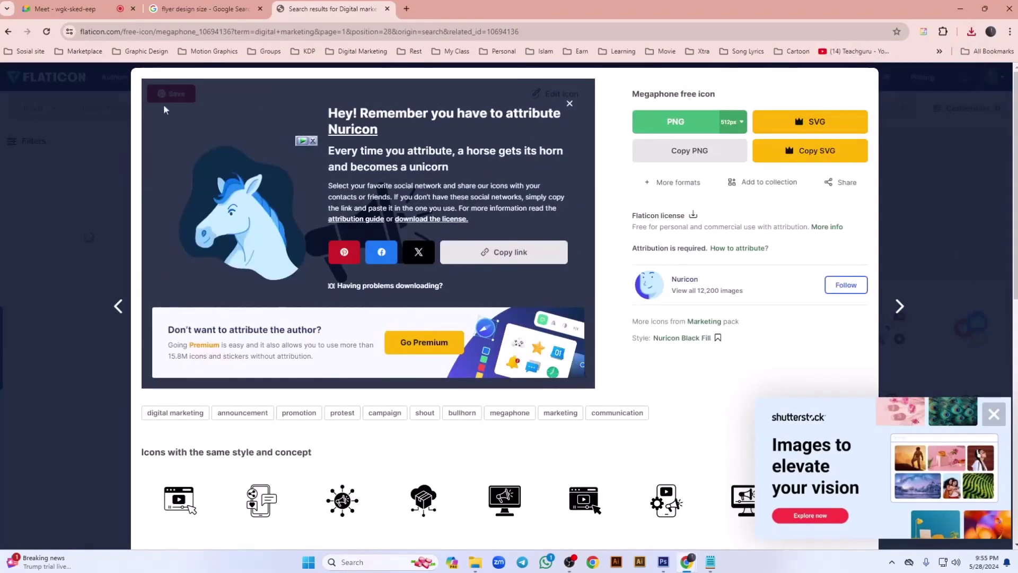
click(8, 31)
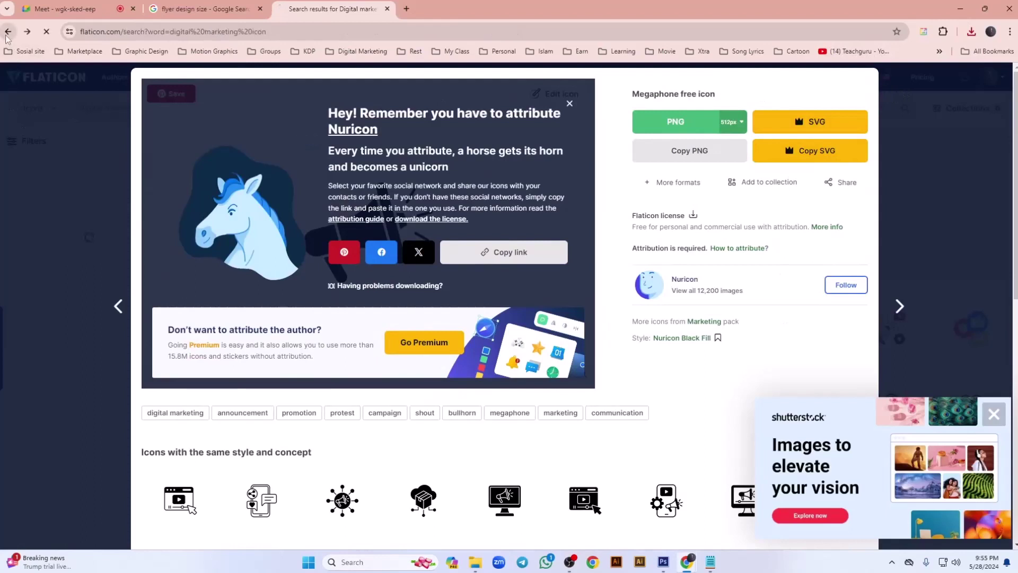
click(7, 33)
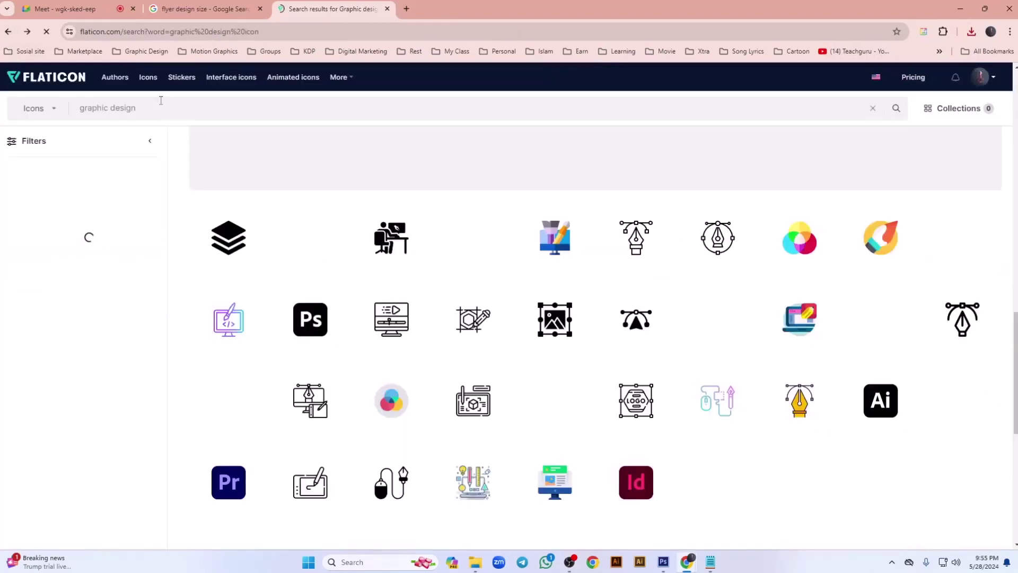
drag(160, 100, 23, 114)
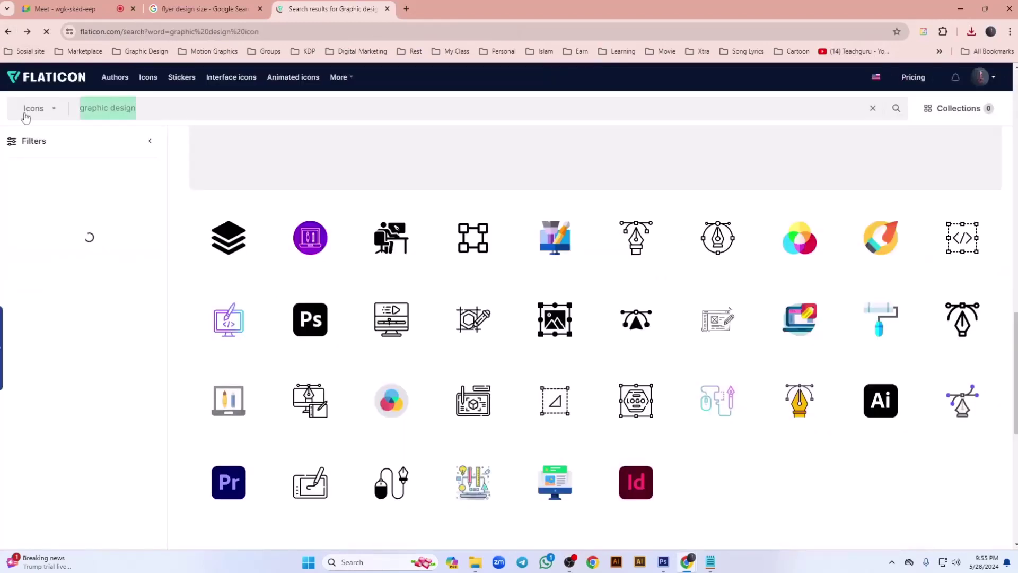
text(web)
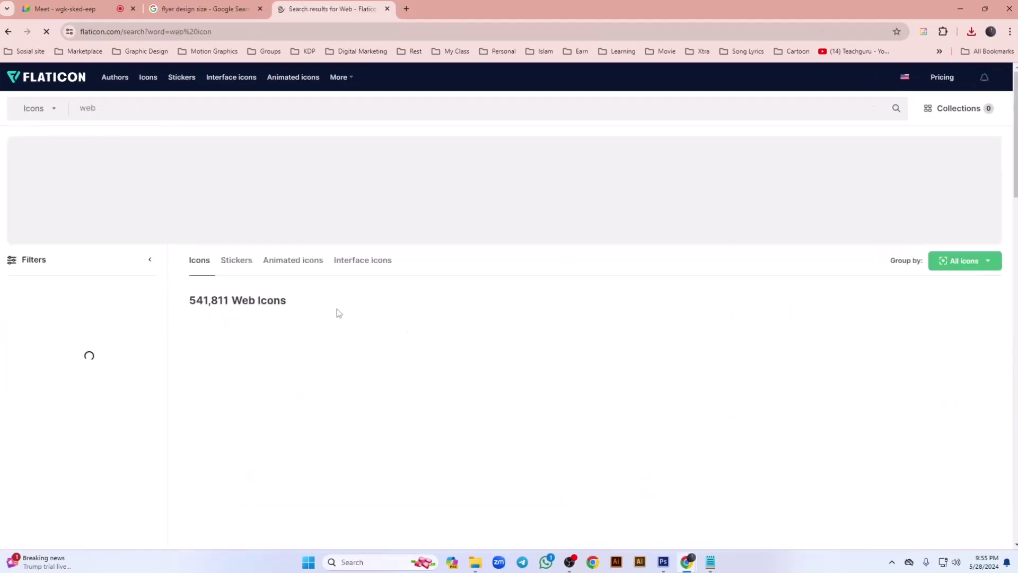
scroll(342, 298, down, 4)
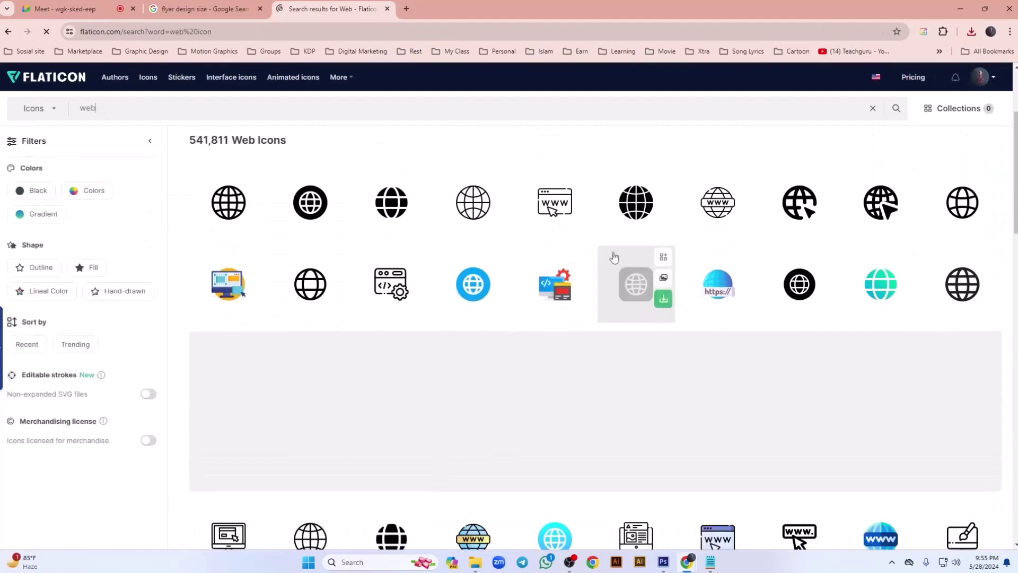
click(622, 206)
click(672, 121)
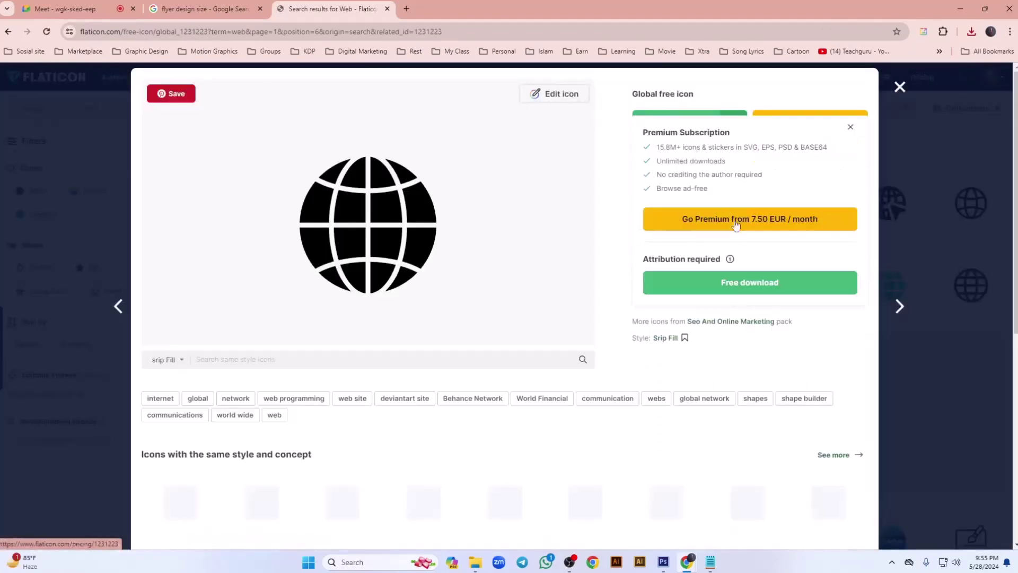
click(744, 282)
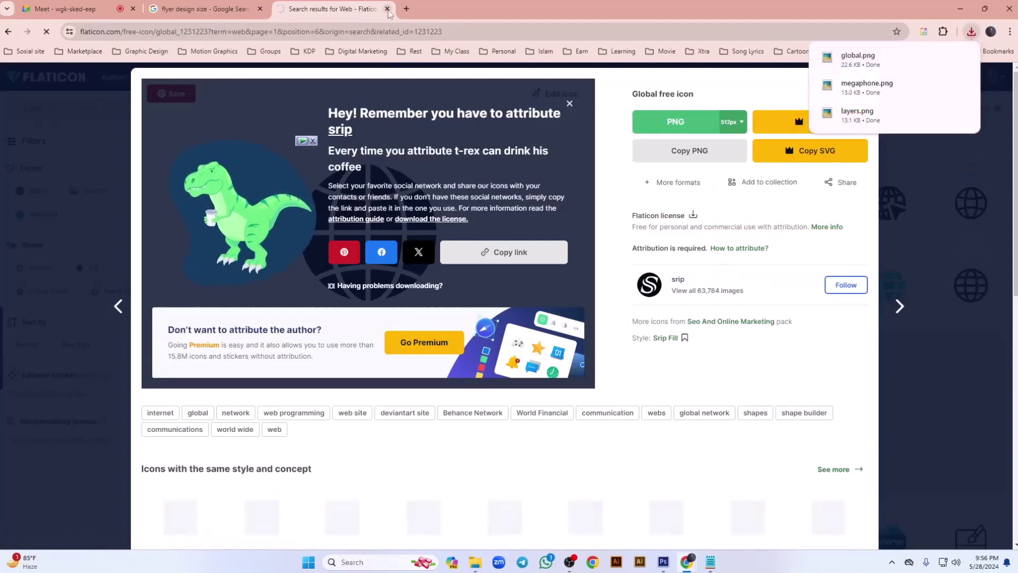
key(ctrl+w)
Place global.png from Downloads into the flyer and shrink it to a tiny size.
click(960, 9)
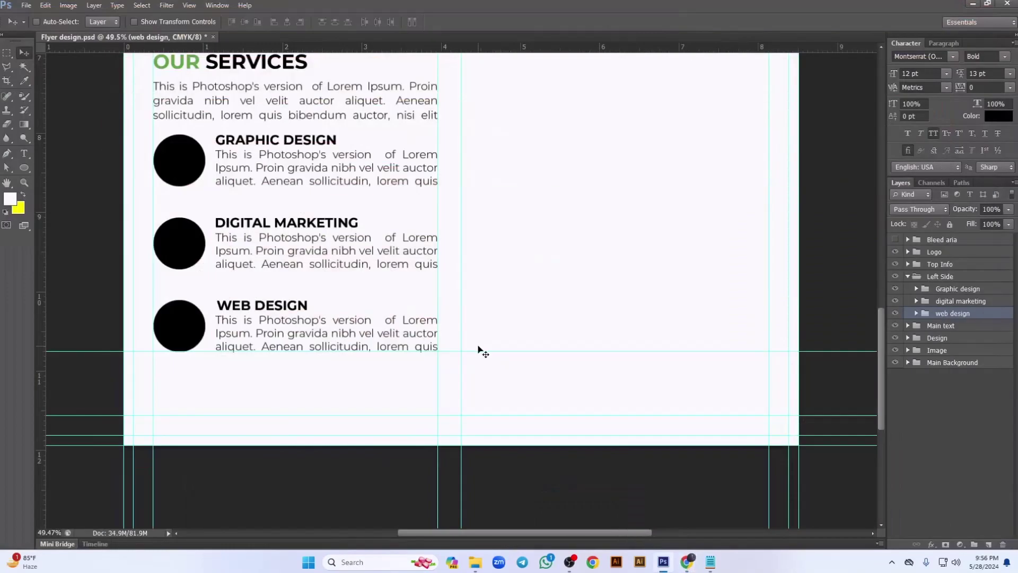
click(25, 5)
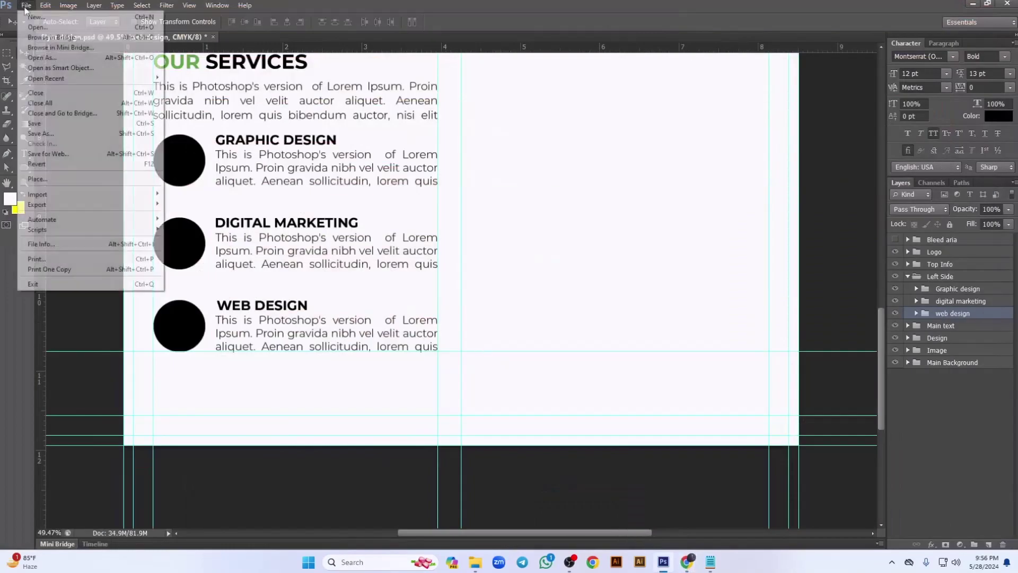
click(65, 180)
click(547, 91)
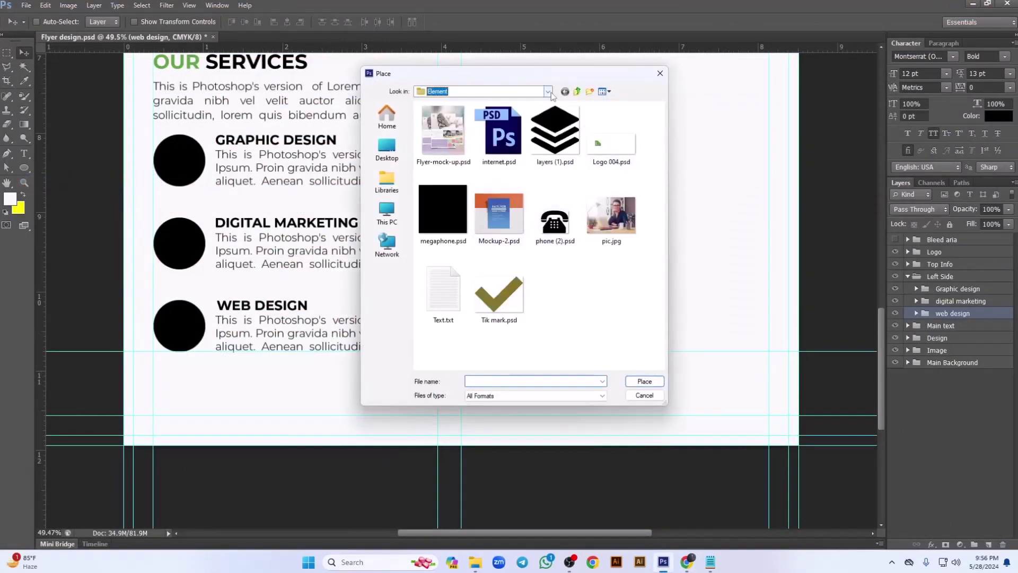
click(446, 188)
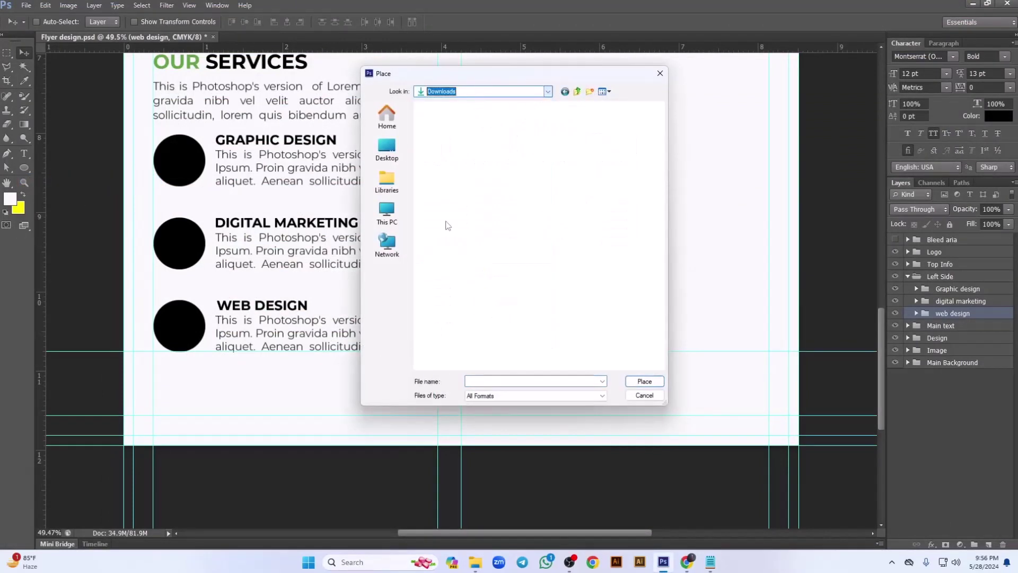
click(443, 142)
click(644, 381)
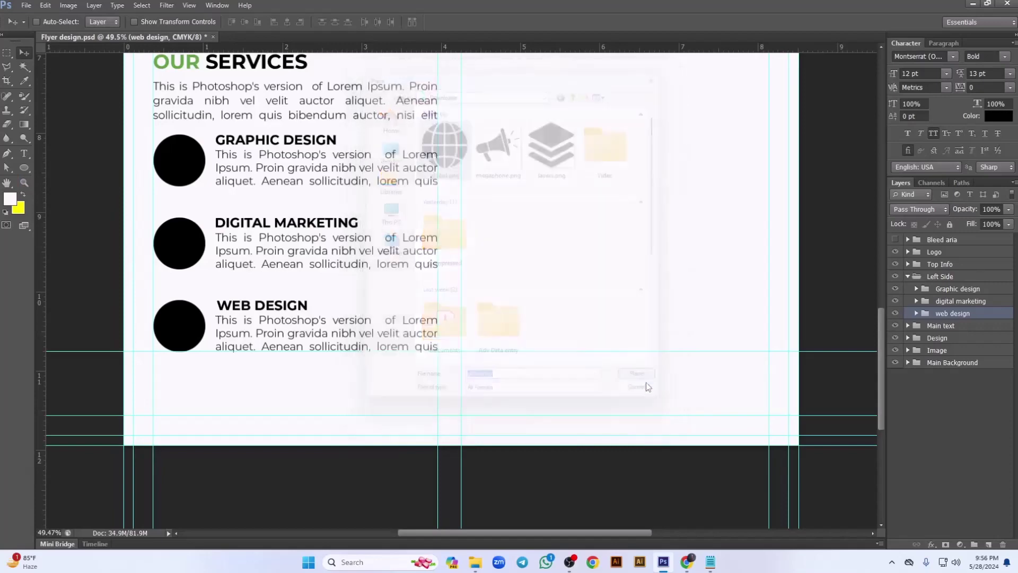
scroll(672, 247, down, 2)
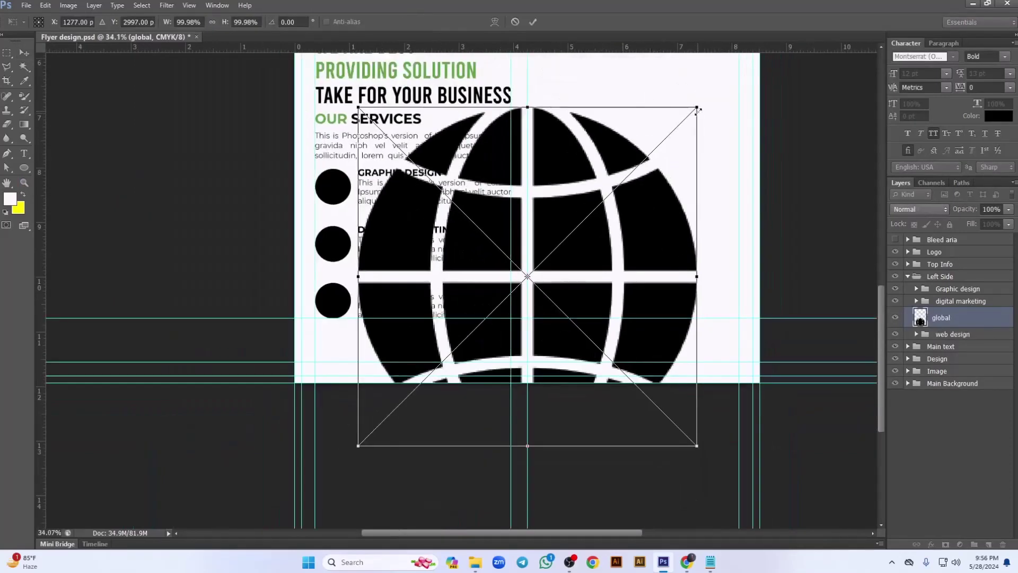
drag(698, 109, 352, 304)
key(Return)
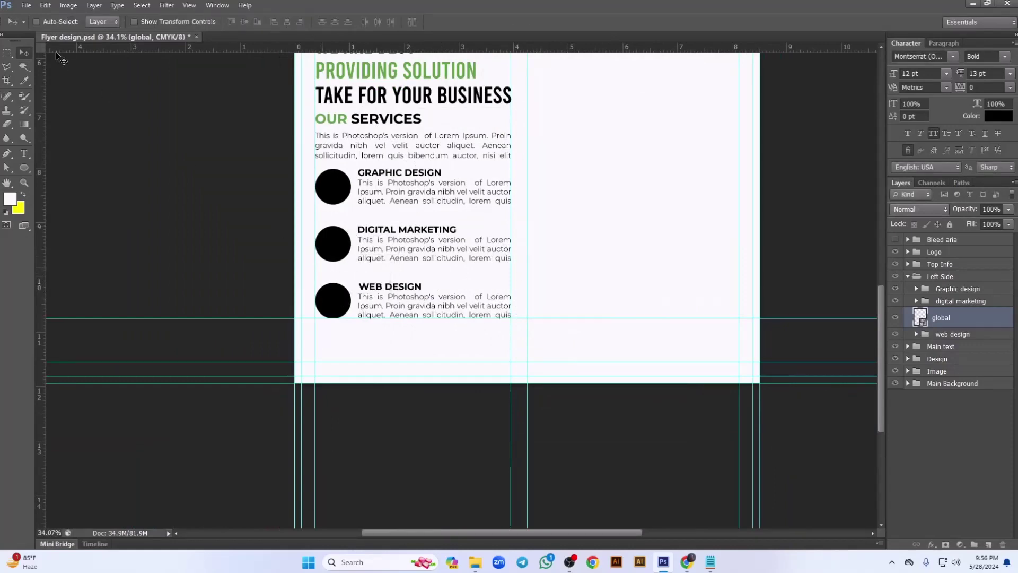
Place megaphone.png, scale it to about 7%, and move it onto the Digital Marketing circle.
click(26, 6)
click(31, 178)
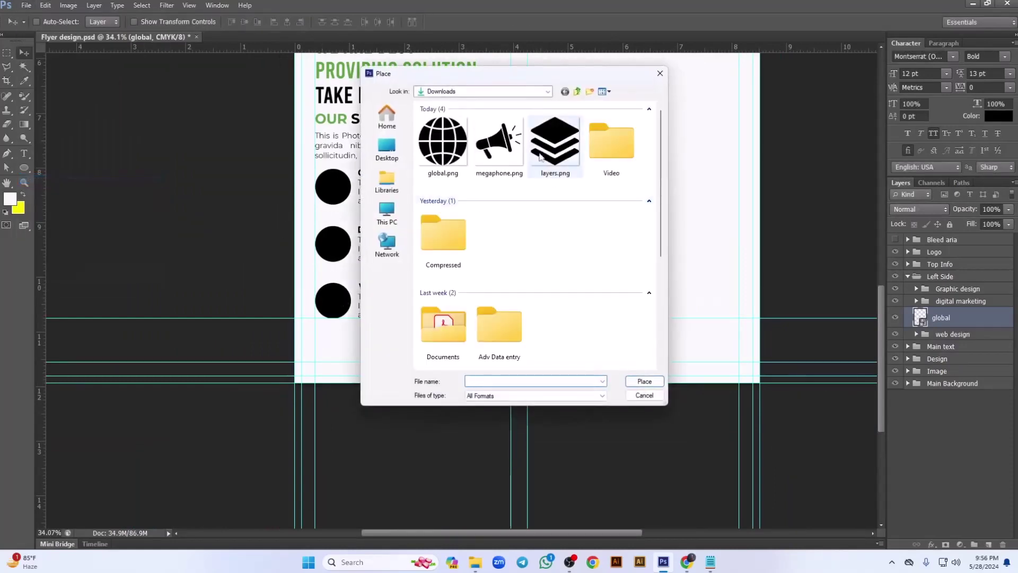
click(499, 142)
click(644, 381)
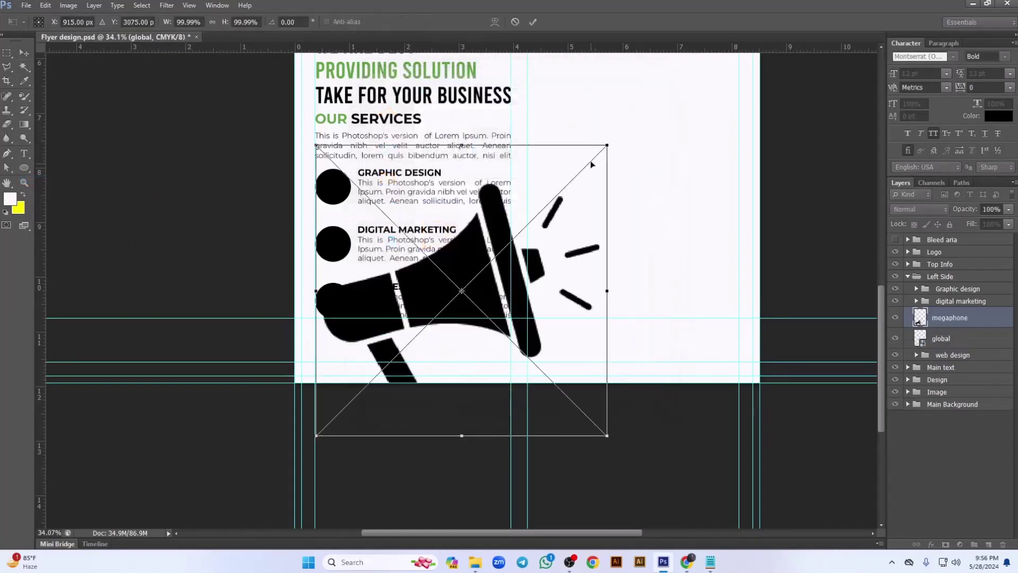
drag(607, 145, 481, 289)
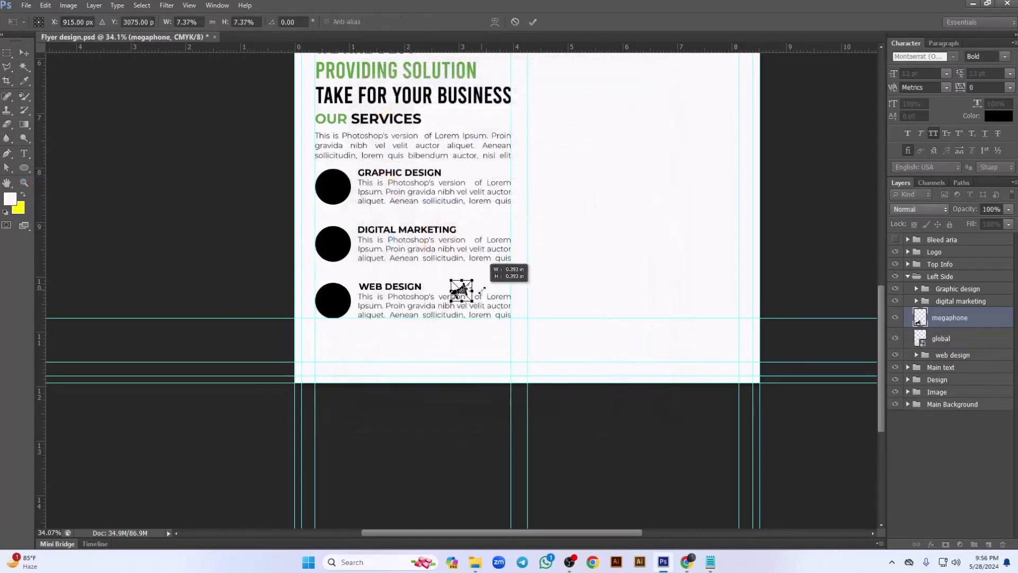
key(Return)
key(Return)
drag(471, 298, 354, 253)
Place layers.png, scale it to about 7%, and move it into the Graphic design group.
click(25, 6)
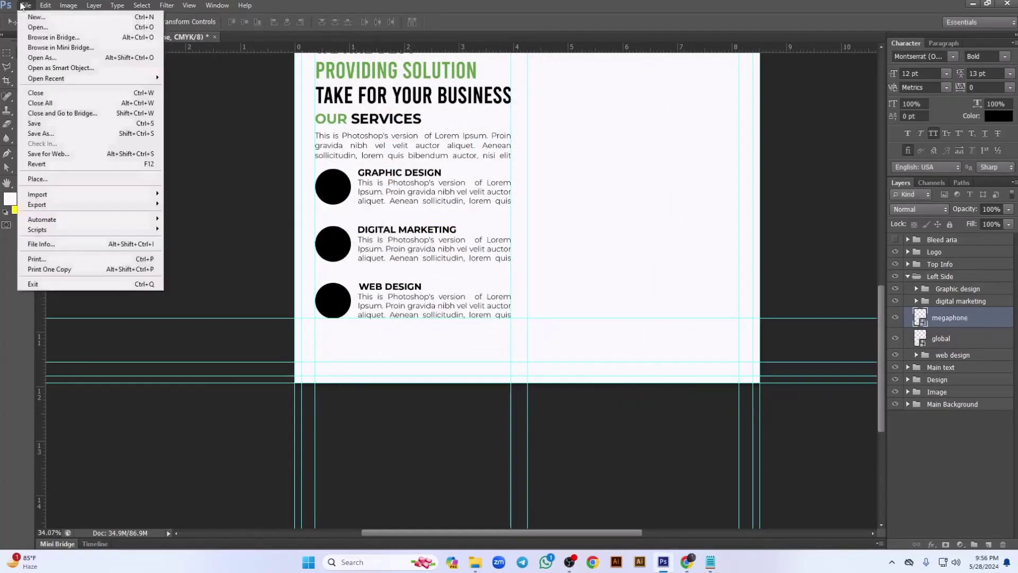
click(57, 182)
click(555, 140)
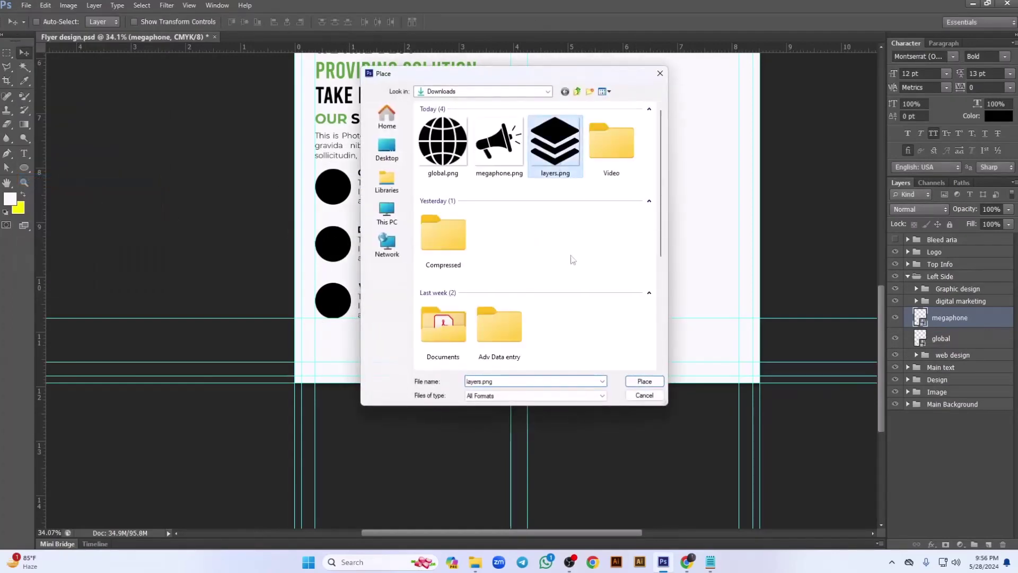
click(644, 381)
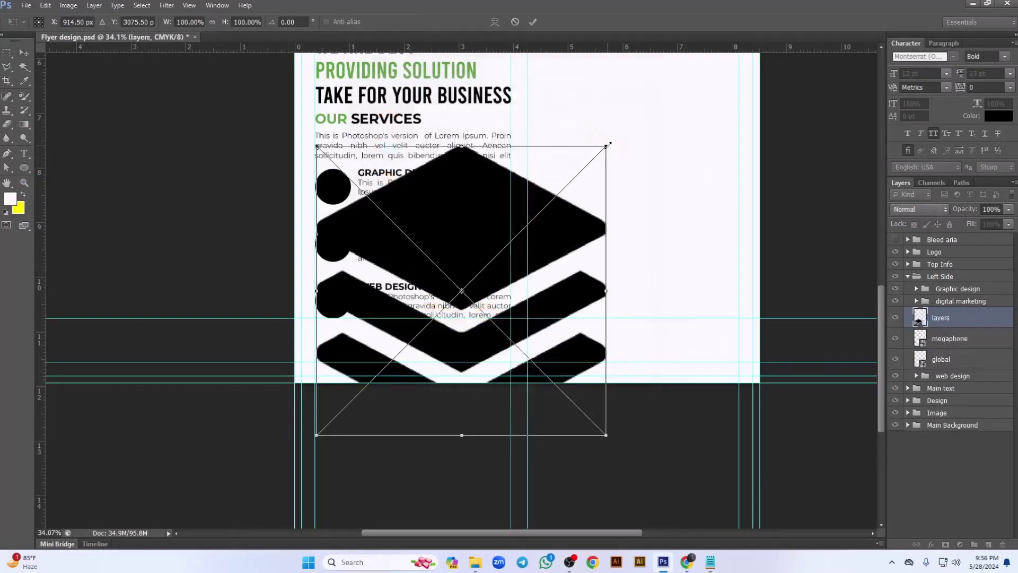
drag(609, 144, 344, 188)
key(Return)
drag(952, 321, 954, 290)
click(952, 321)
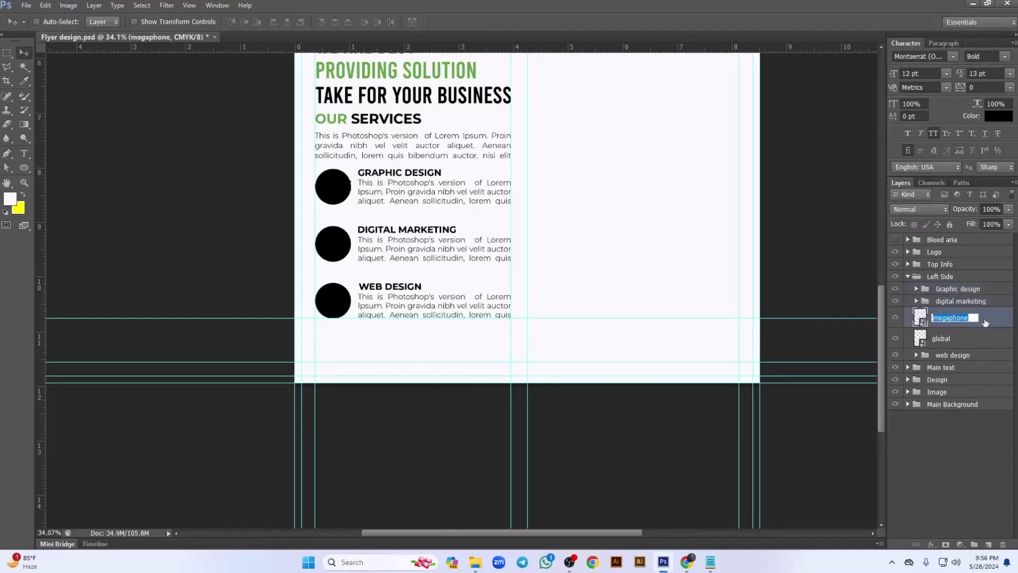
Move the megaphone into the Digital Marketing group and stack the layers icon above Ellipse 1.
key(Return)
drag(968, 302, 956, 338)
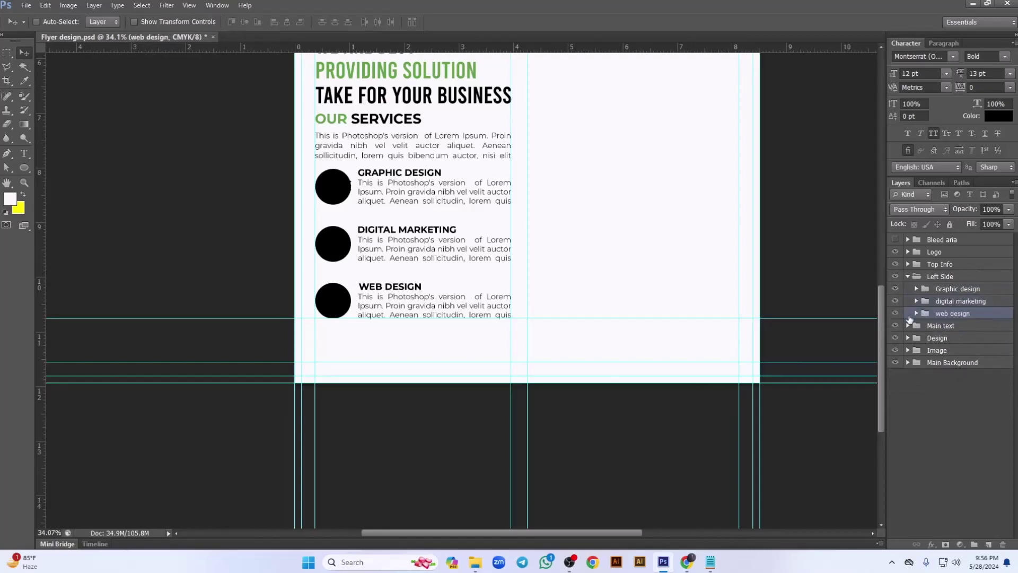
click(915, 289)
scroll(311, 262, up, 4)
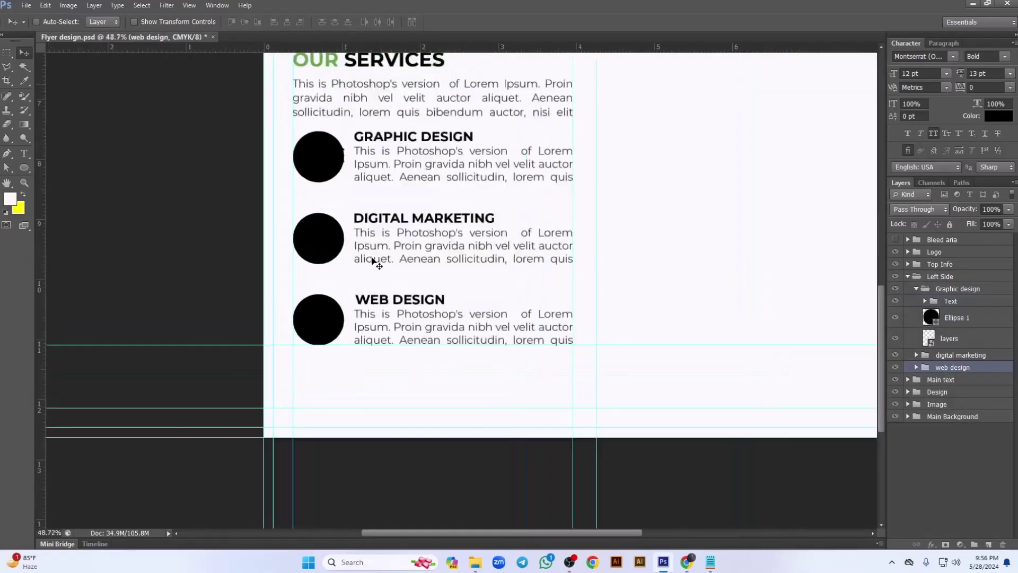
scroll(429, 182, up, 2)
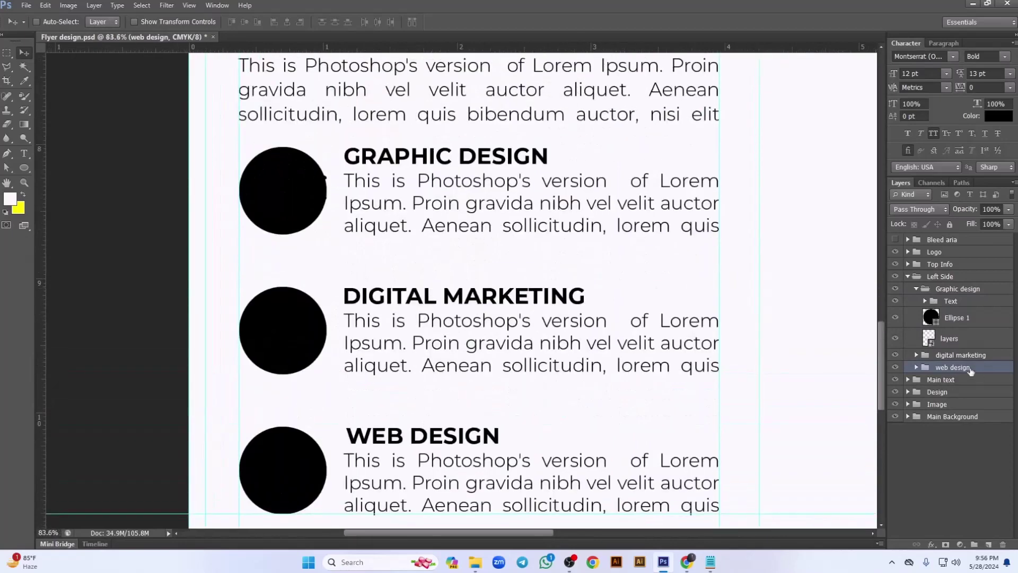
drag(974, 344, 963, 317)
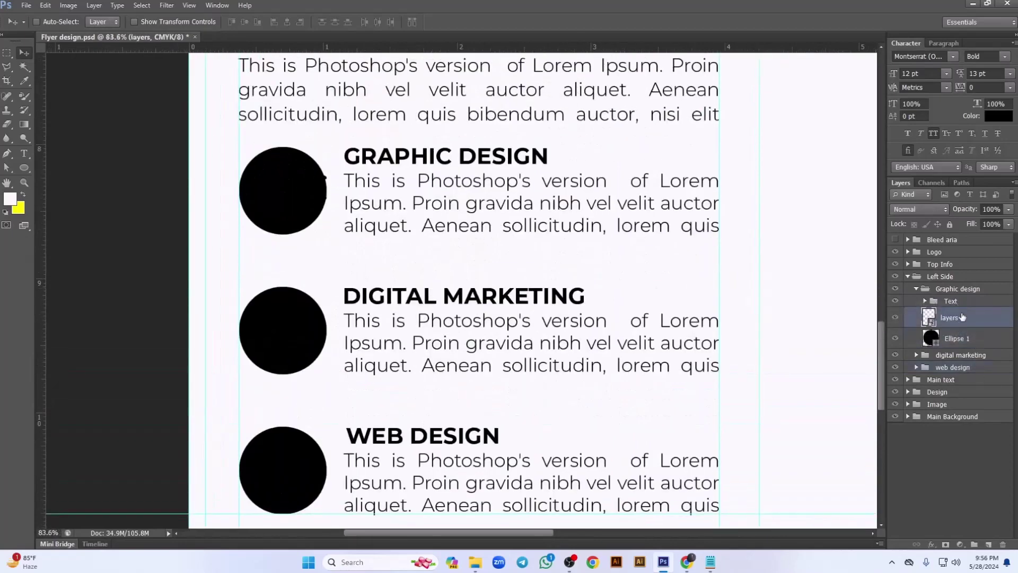
Give the layers icon a near-white Color Overlay sampled from the flyer background.
double_click(990, 322)
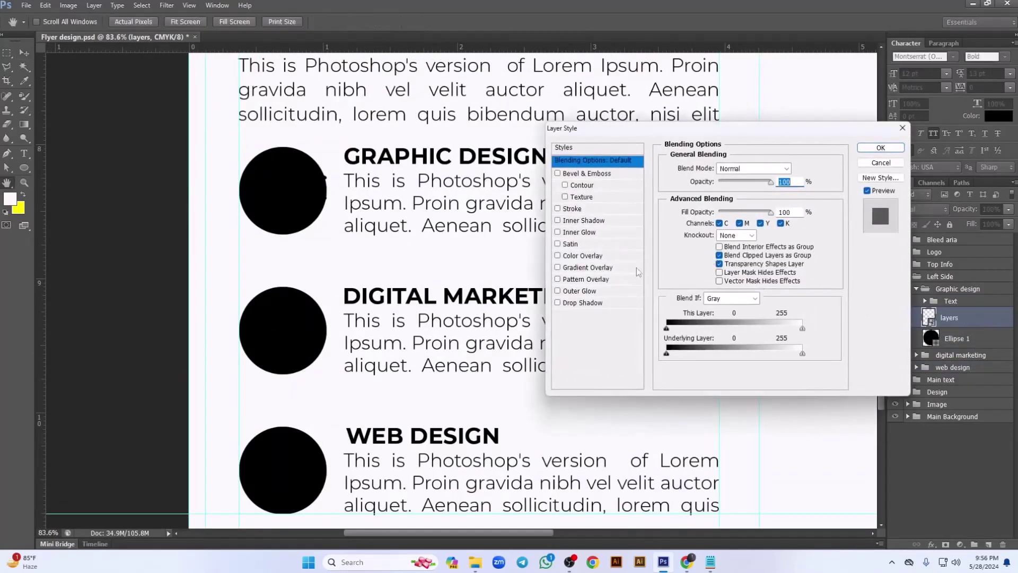
click(583, 257)
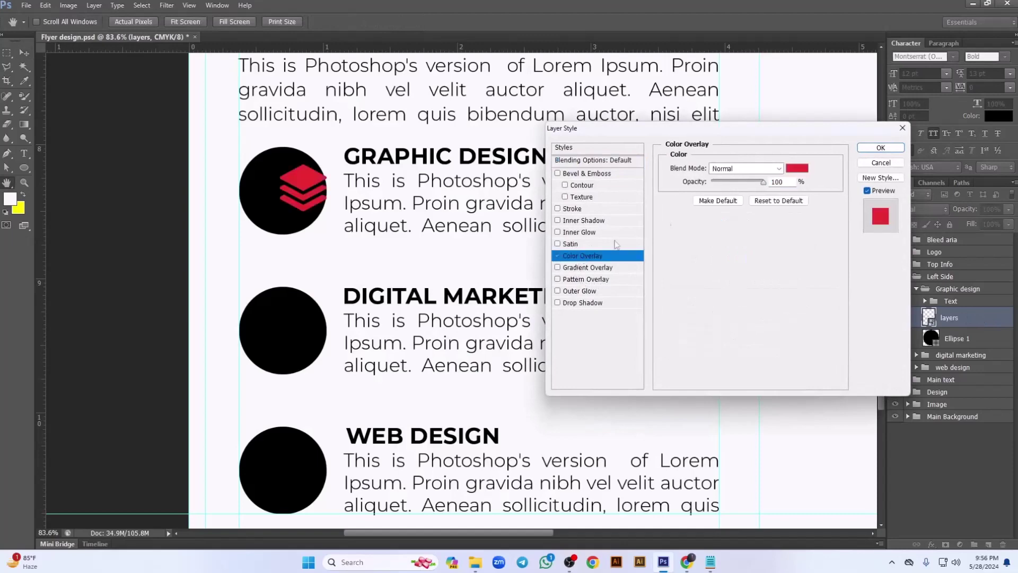
click(799, 167)
click(827, 79)
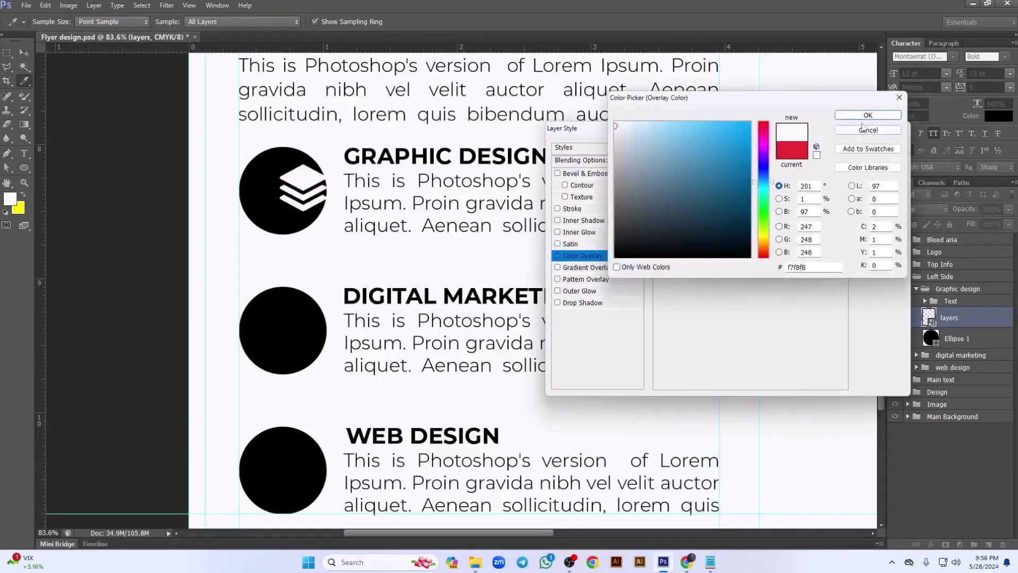
click(867, 114)
click(879, 141)
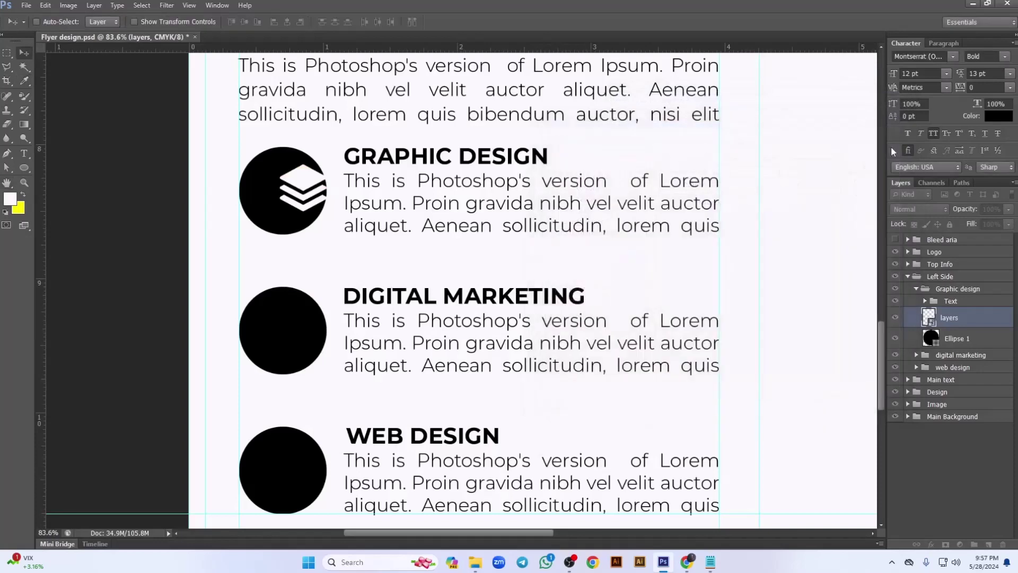
Shrink the white layers icon and centre it vertically and horizontally on the Graphic Design circle.
drag(326, 199, 300, 207)
key(ctrl+t)
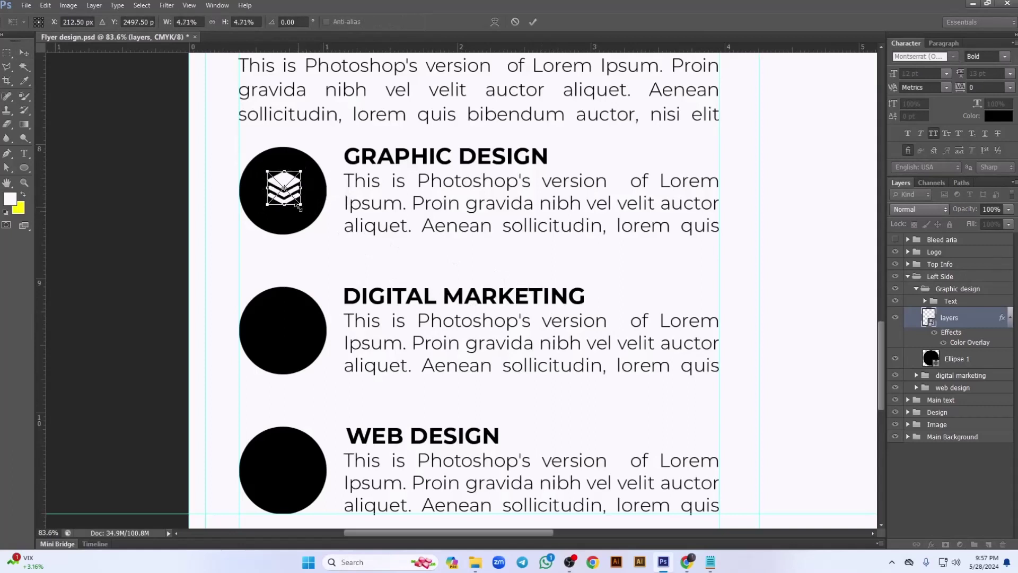
key(Return)
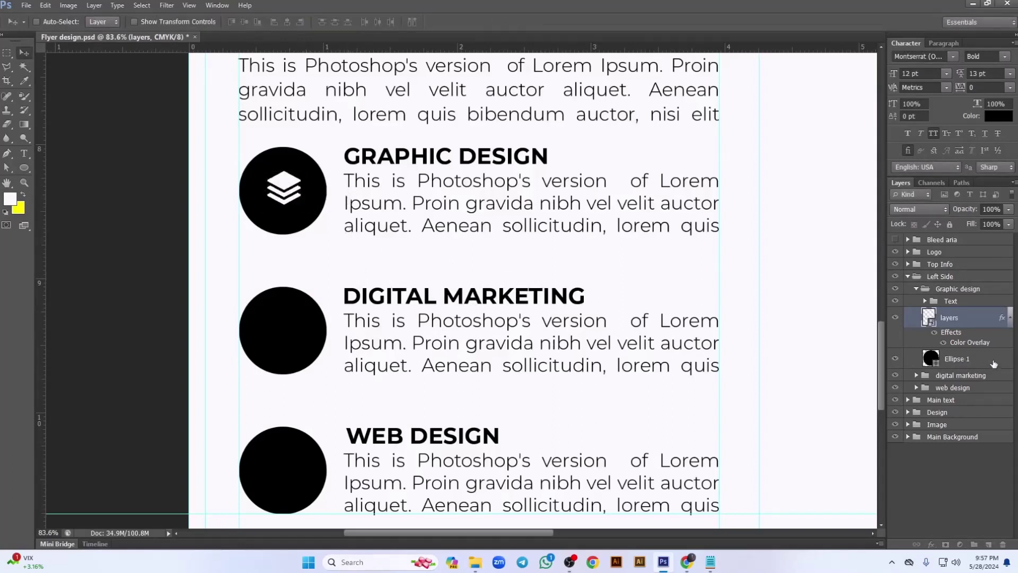
shift+click(960, 360)
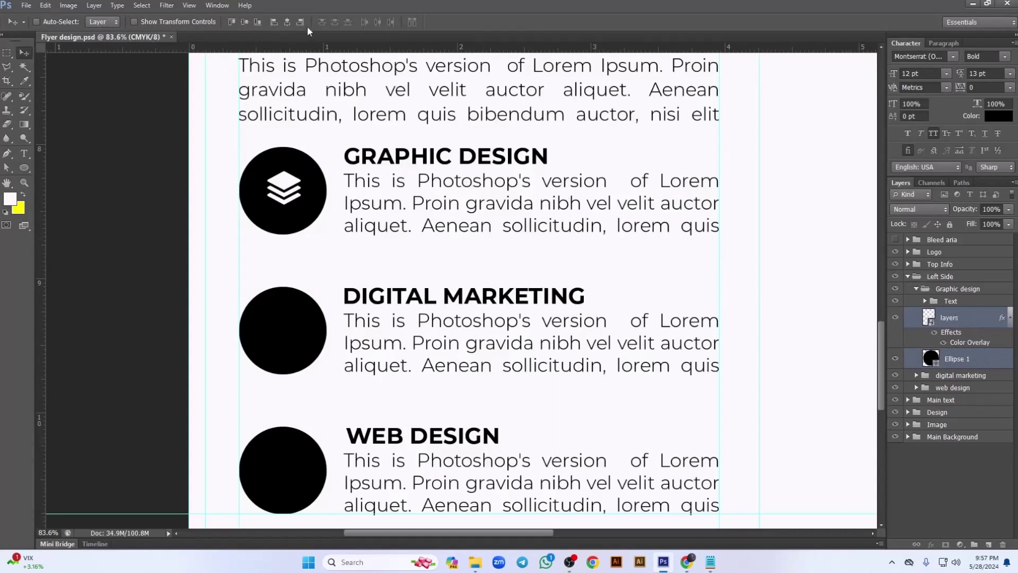
click(246, 21)
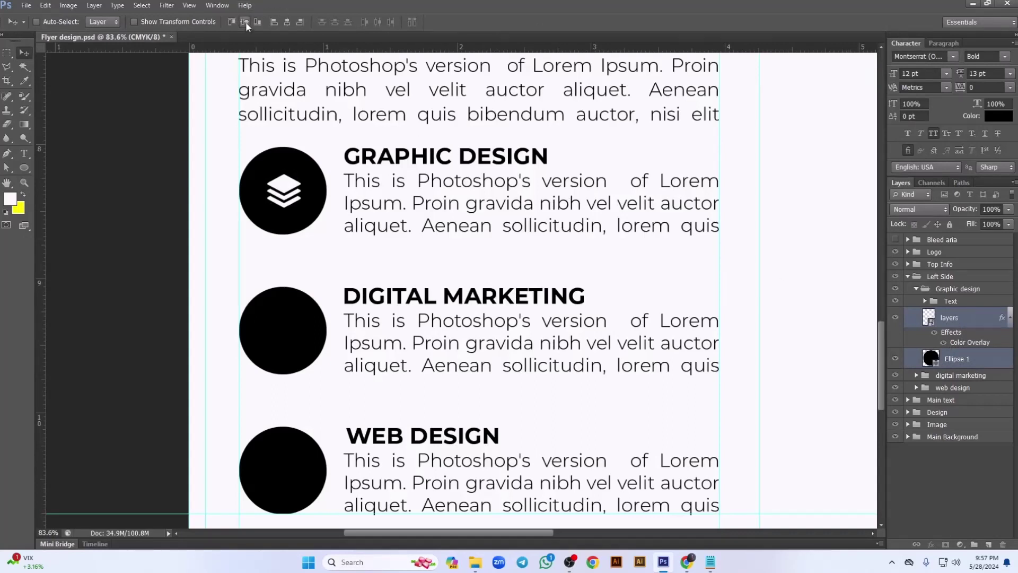
click(287, 22)
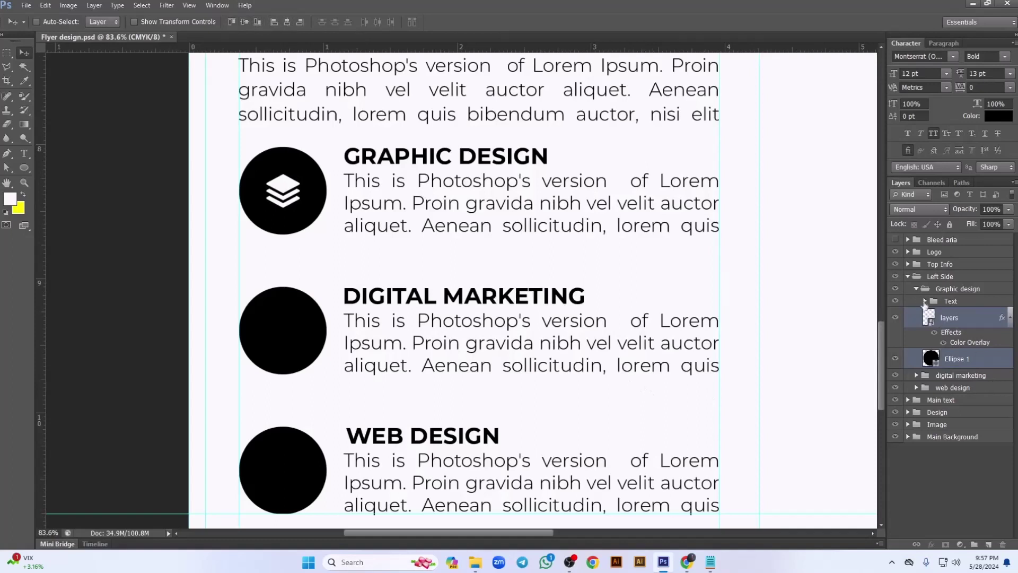
click(917, 290)
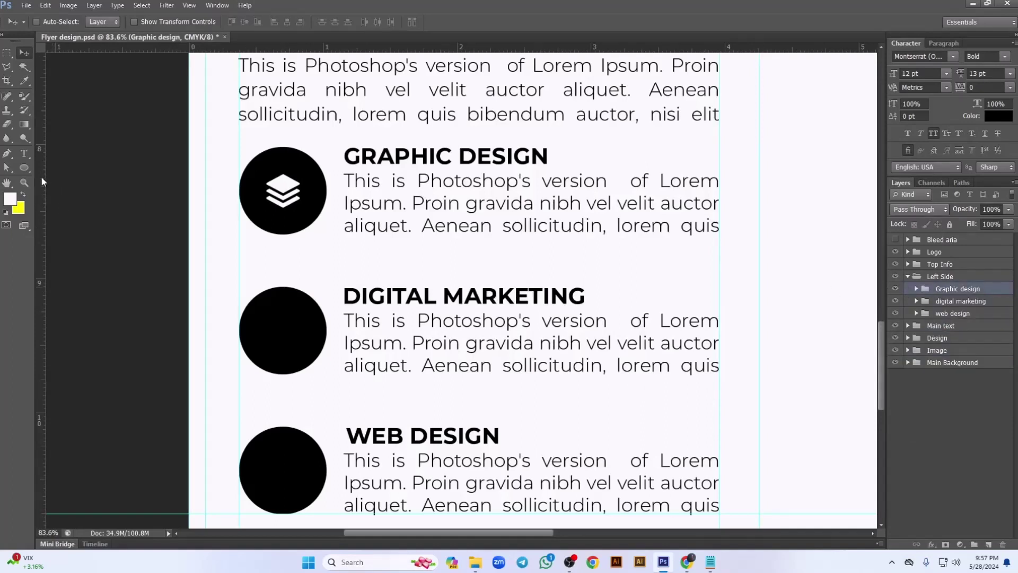
Add vertical guides near 0.7 in and 0.58 in, then stack the megaphone above Ellipse 1.
drag(42, 180, 299, 217)
drag(43, 217, 266, 239)
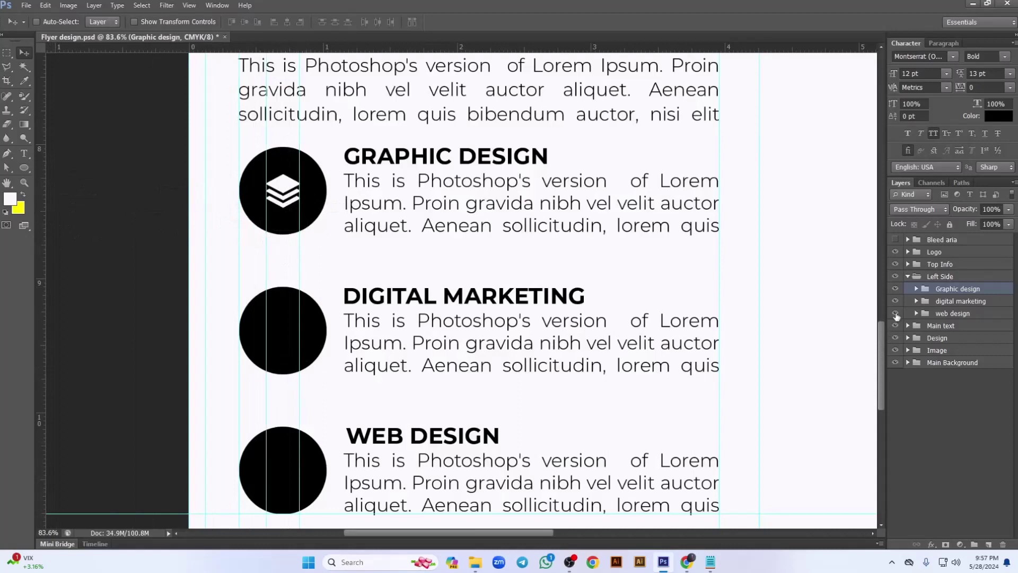
click(916, 301)
drag(959, 353, 957, 331)
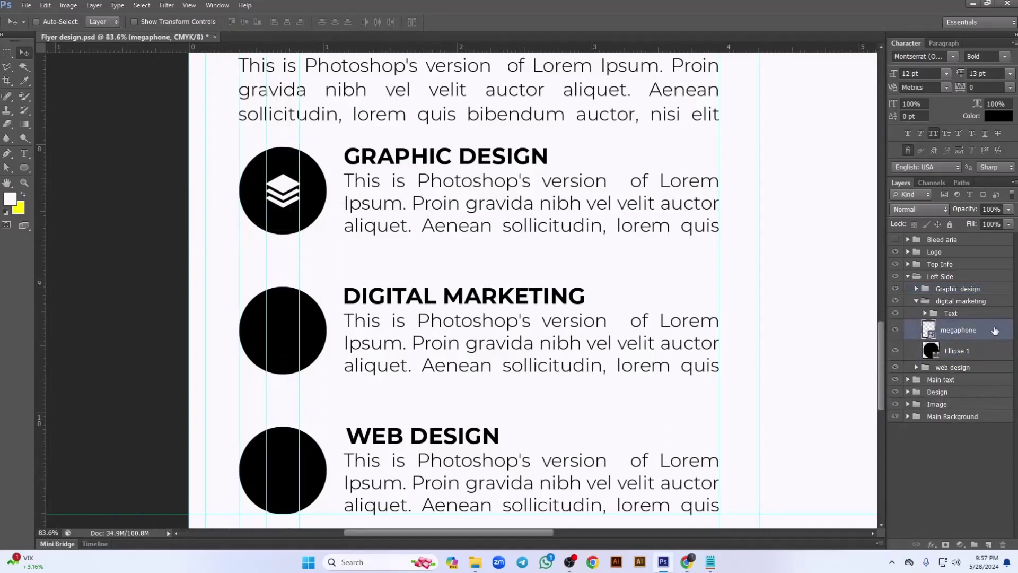
Apply a white Color Overlay to the megaphone icon.
double_click(994, 331)
click(582, 256)
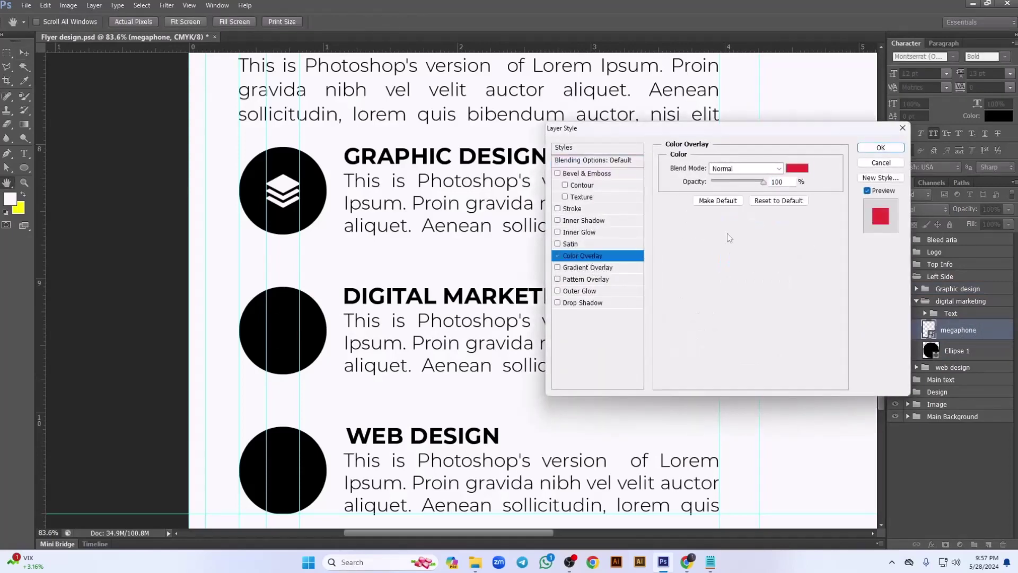
click(797, 166)
click(468, 259)
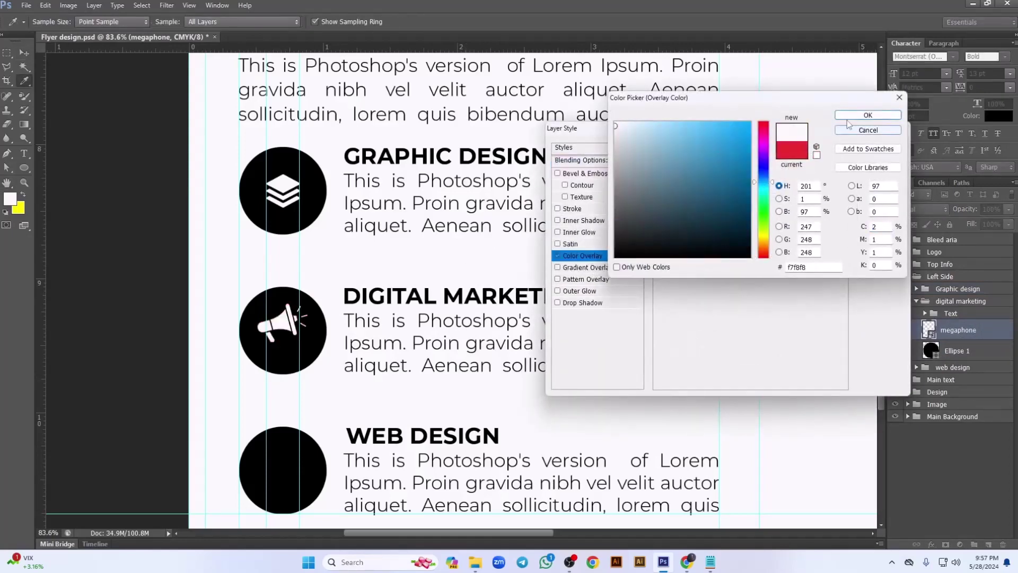
click(867, 115)
click(874, 151)
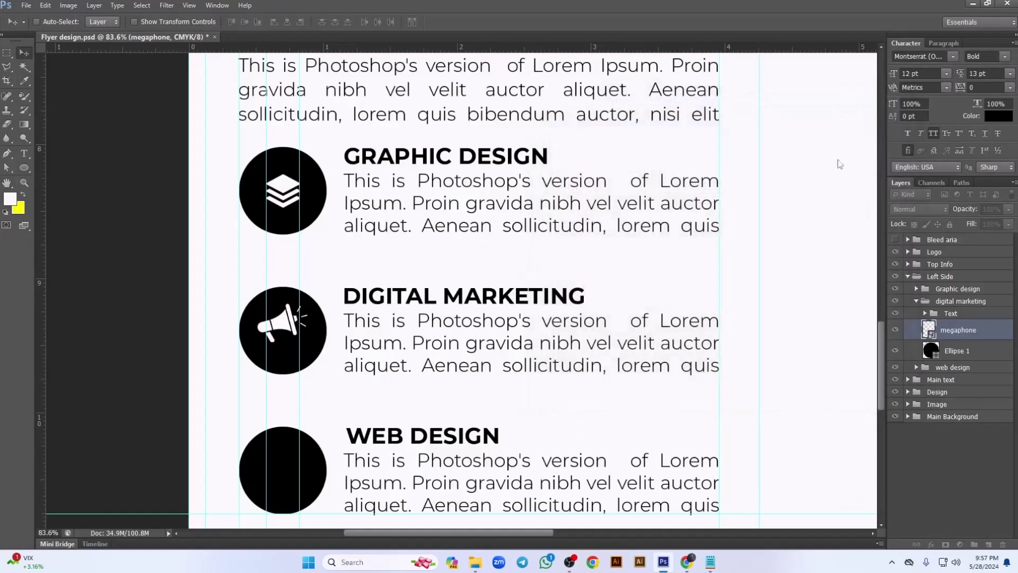
Shrink the megaphone to 5% and centre it on the Digital Marketing circle.
drag(292, 333, 303, 339)
key(ctrl+t)
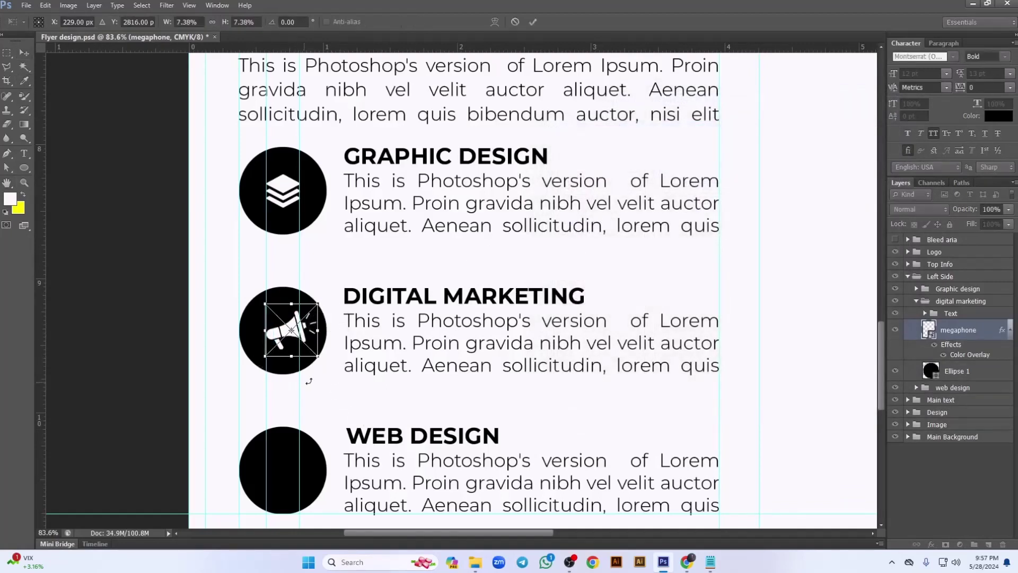
drag(317, 358, 295, 343)
key(Return)
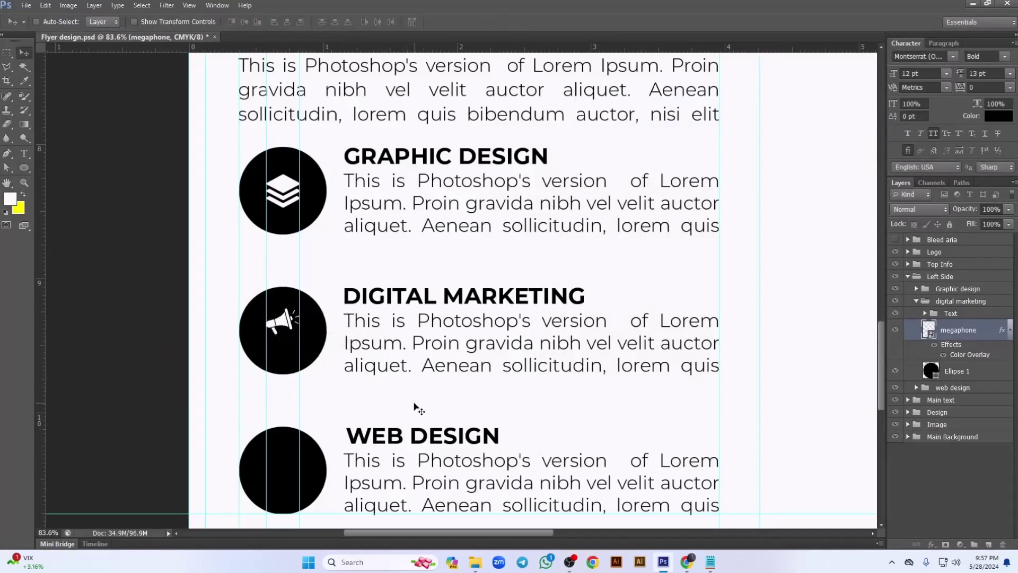
key(shift+Down)
key(shift+Down)
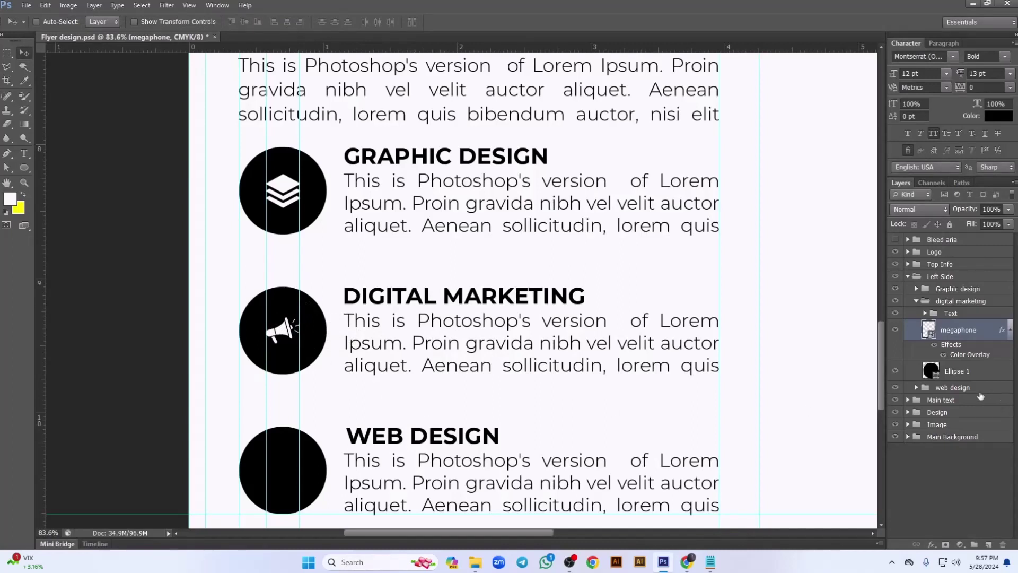
shift+click(976, 371)
click(245, 22)
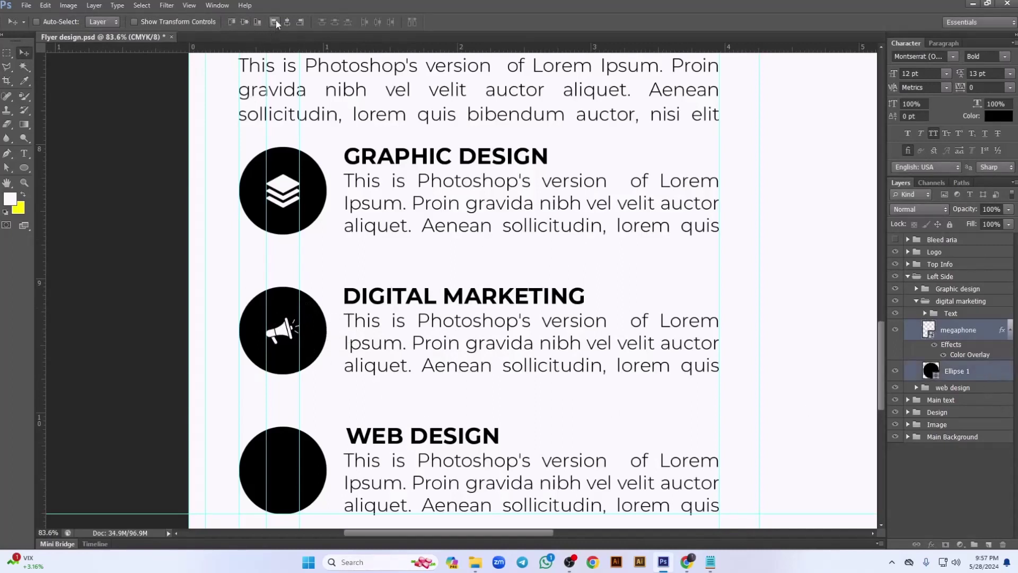
click(287, 22)
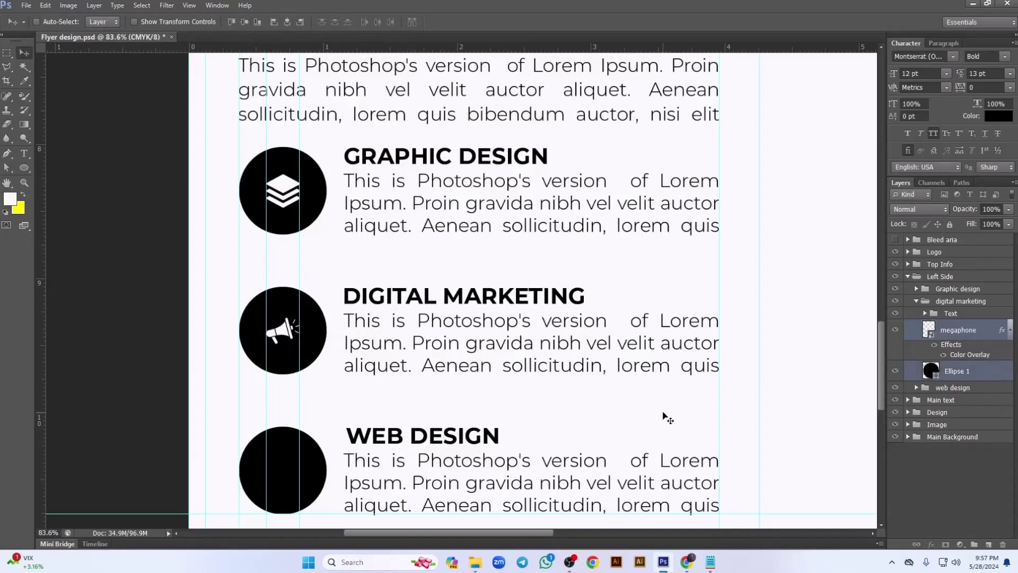
click(917, 301)
click(916, 314)
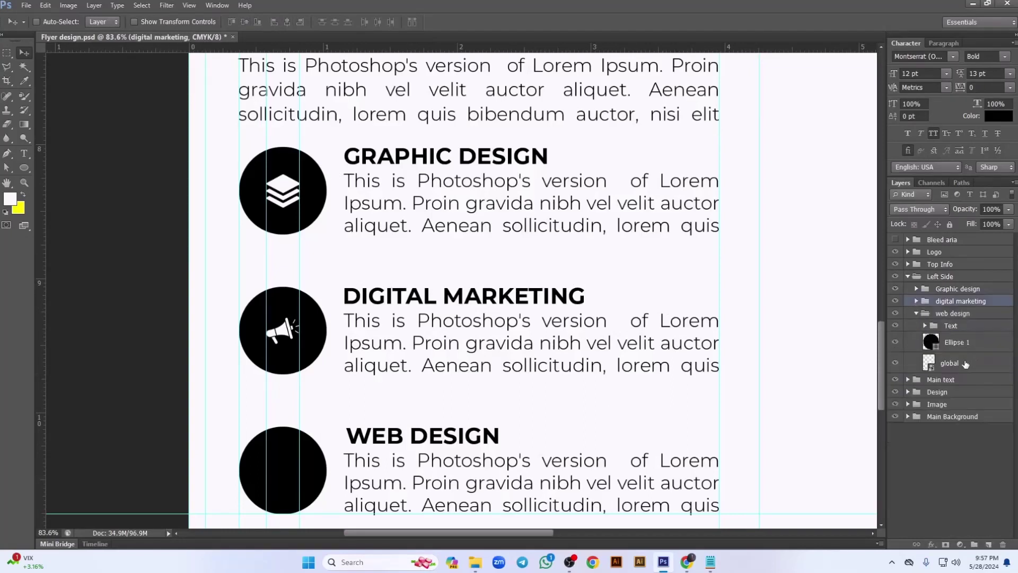
Stack the globe layer above Ellipse 1 and give it a white Color Overlay.
drag(965, 363, 936, 334)
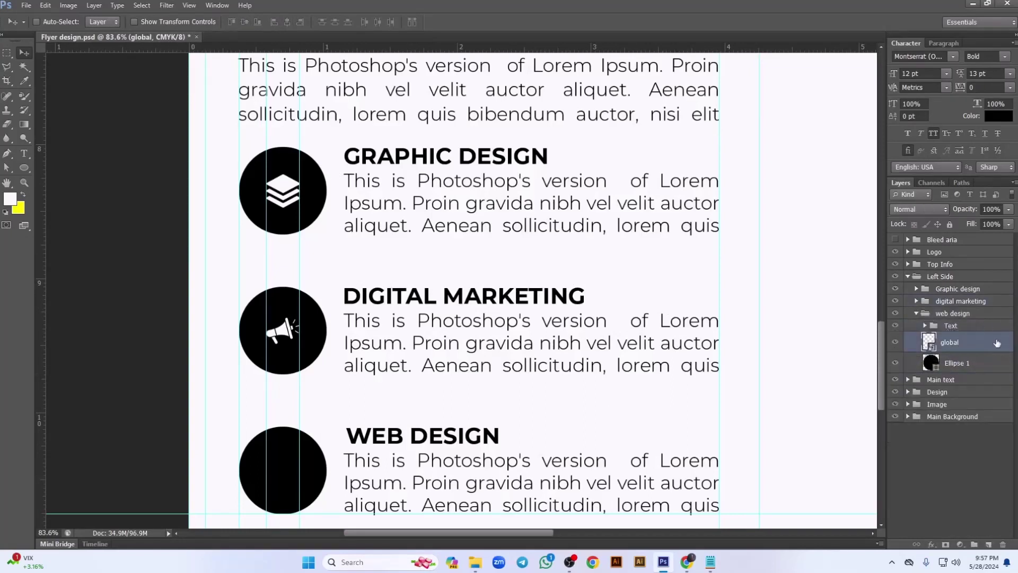
double_click(955, 342)
click(607, 256)
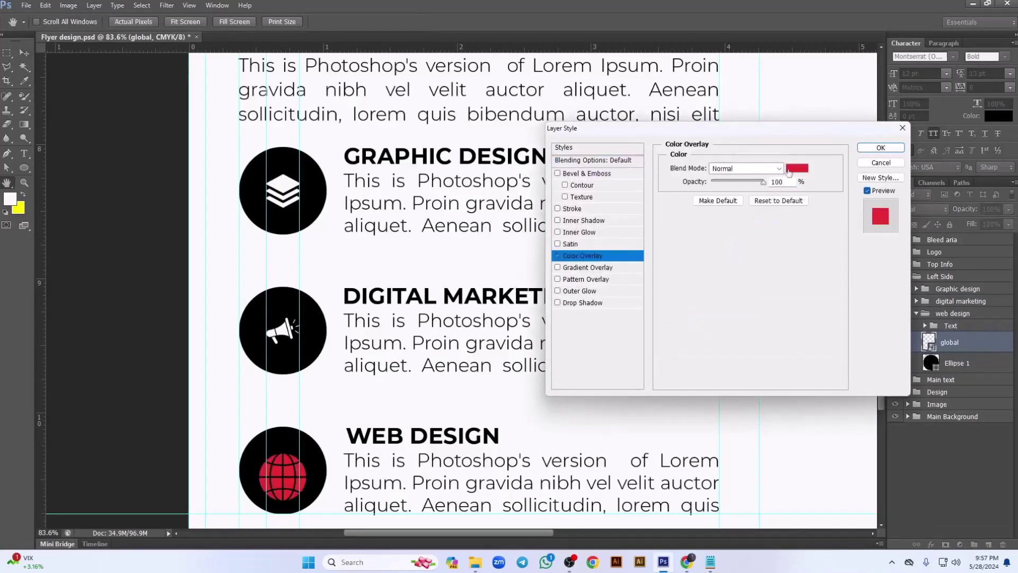
click(790, 169)
click(437, 261)
click(875, 114)
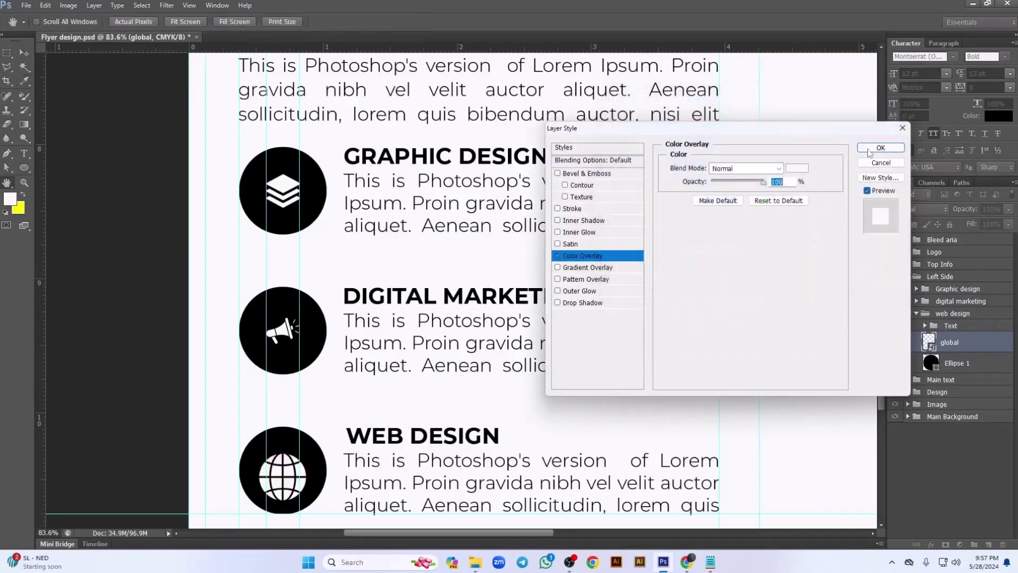
click(880, 148)
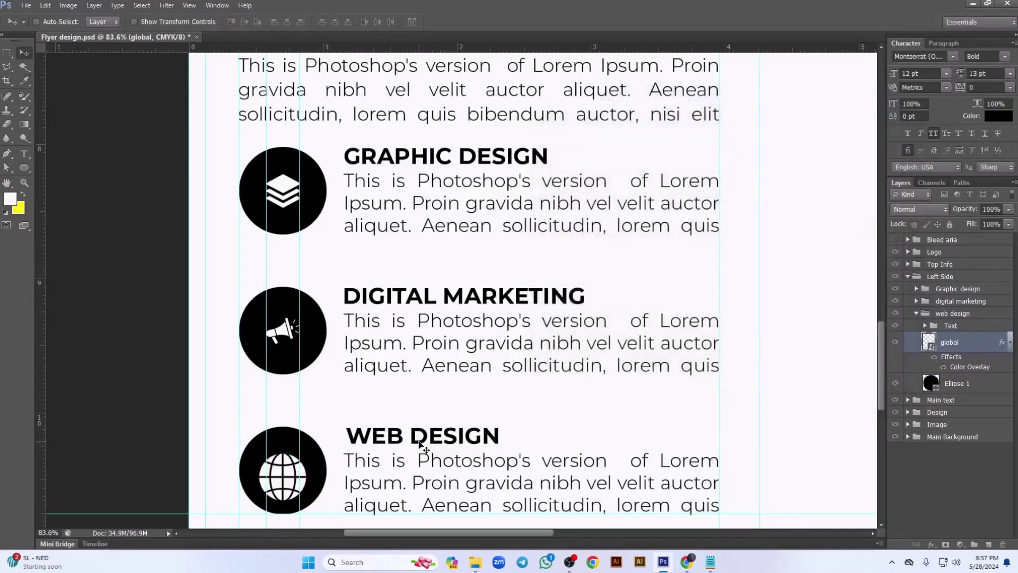
Resize the globe, nudge it down, and centre it on the Web Design circle.
scroll(427, 395, down, 3)
mouse_move(282, 348)
mouse_down()
mouse_move(289, 337)
mouse_move(298, 348)
mouse_up()
key(ctrl+t)
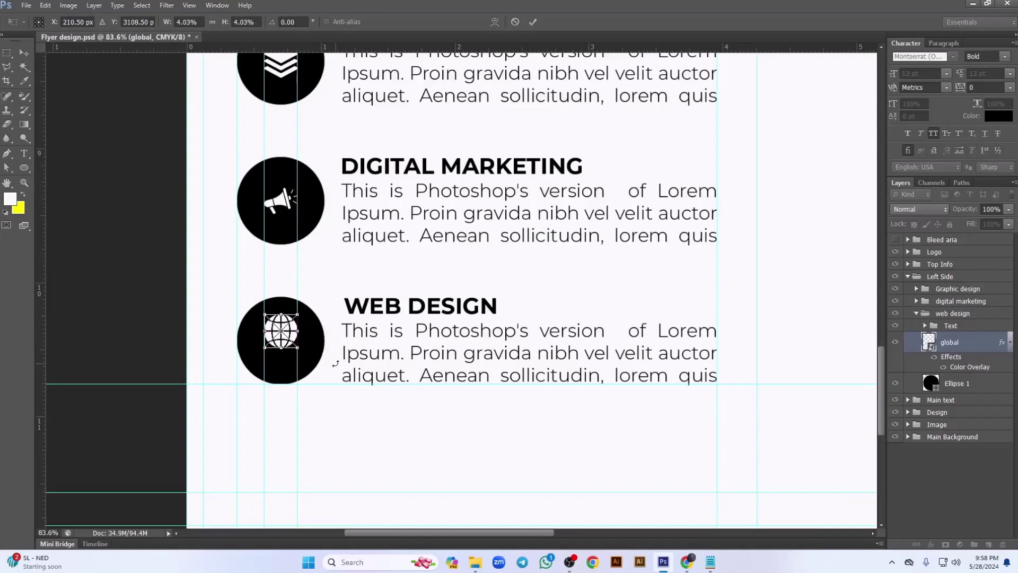
key(Return)
key(shift+Down)
key(shift+Down)
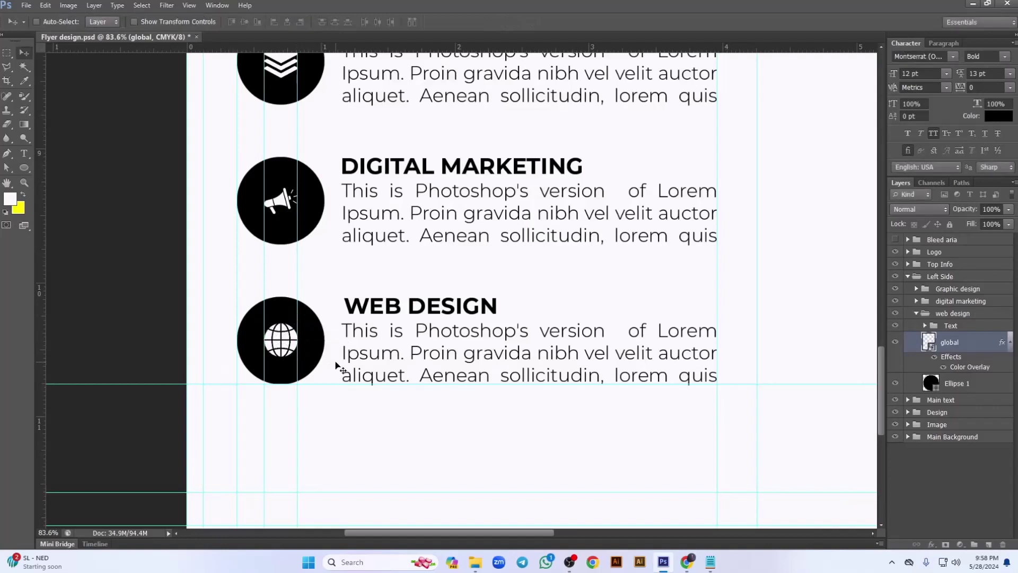
shift+click(995, 387)
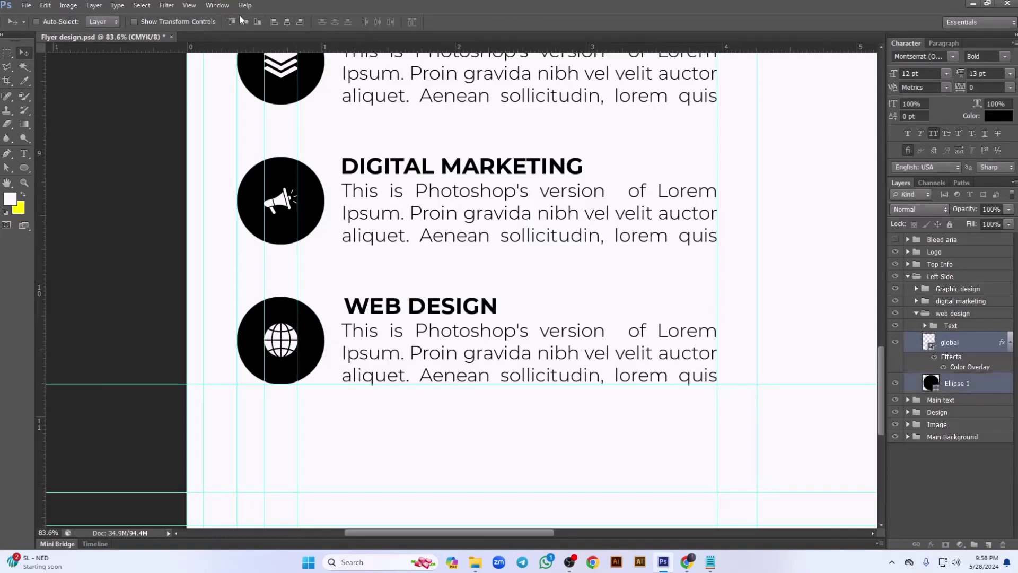
click(286, 22)
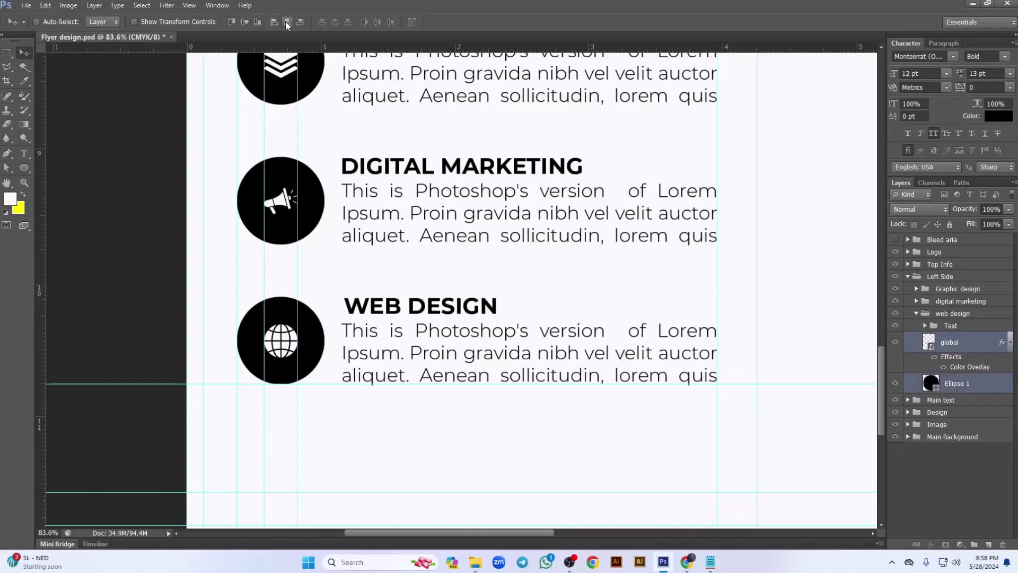
Collapse the Web Design and Left Side groups and pan to the top headline.
click(917, 318)
click(916, 313)
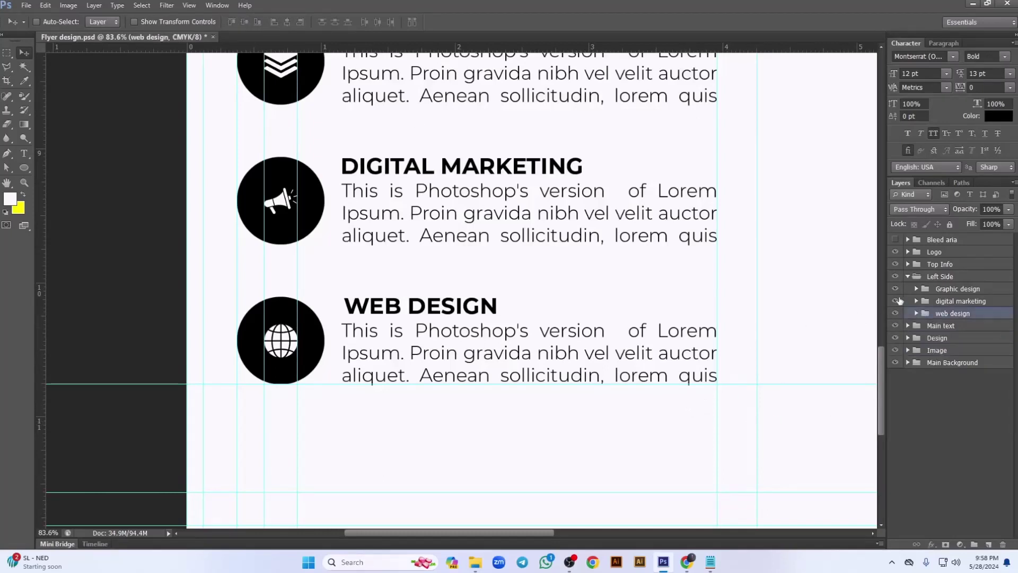
click(908, 276)
scroll(517, 342, down, 3)
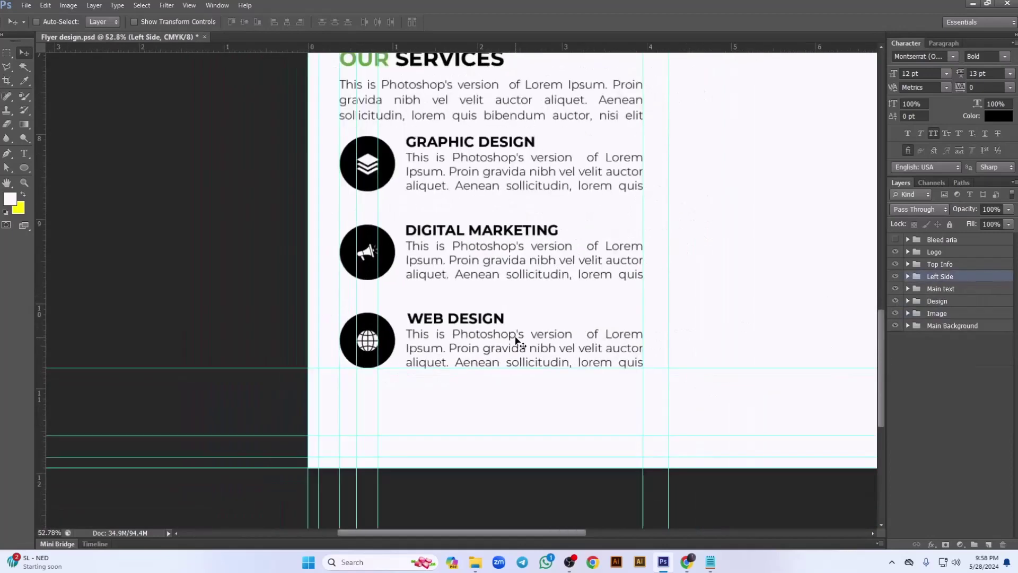
drag(735, 252, 462, 352)
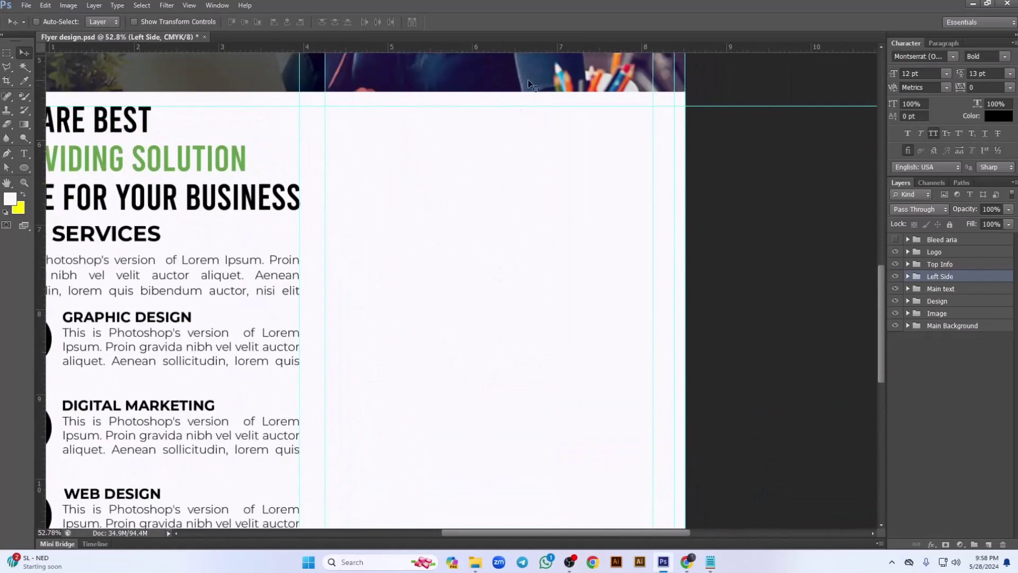
Add guides at about 6.376 in and 4.590 in, and copy 'about us' from the notes.
drag(542, 46, 582, 171)
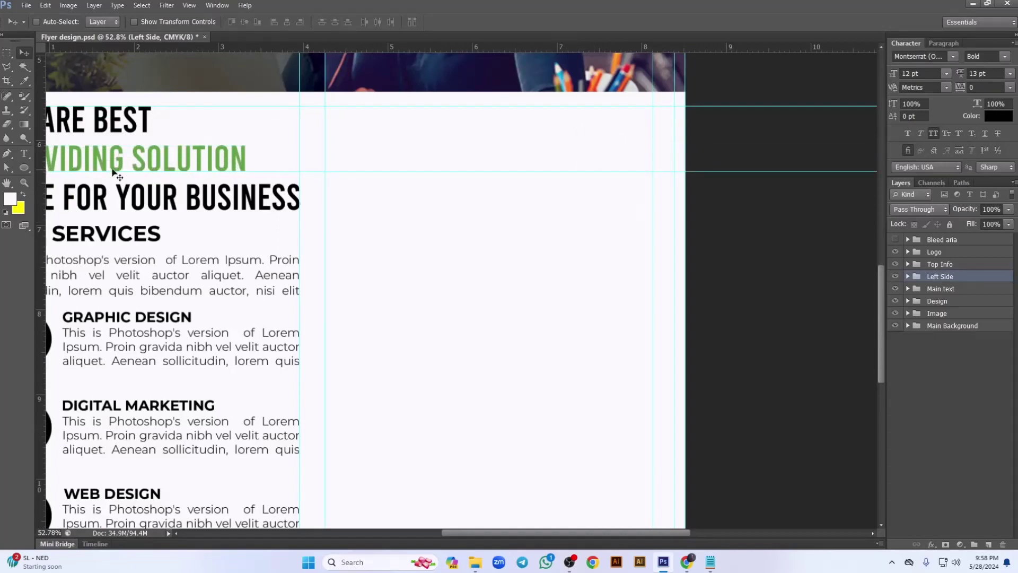
drag(40, 157, 351, 229)
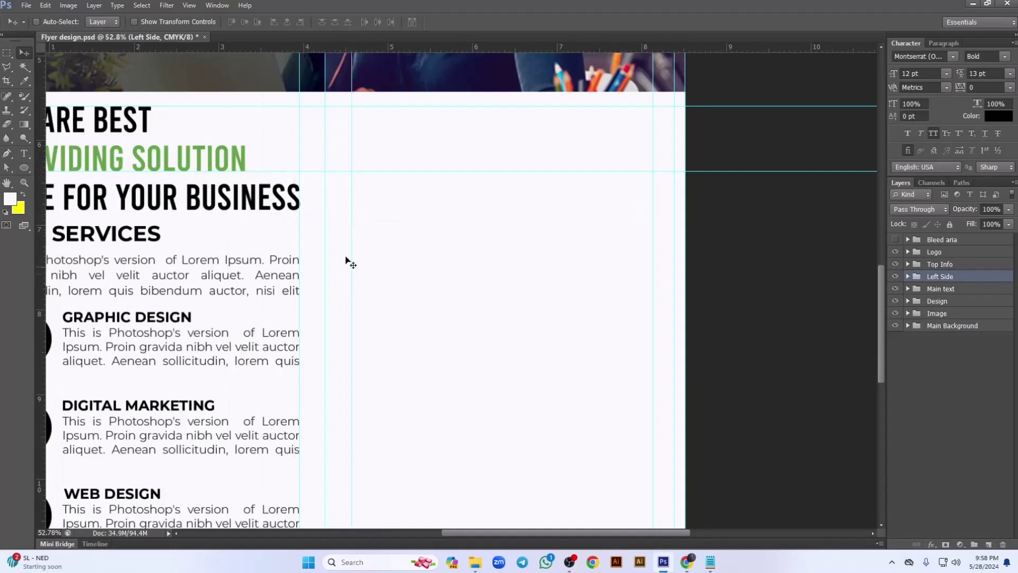
click(711, 561)
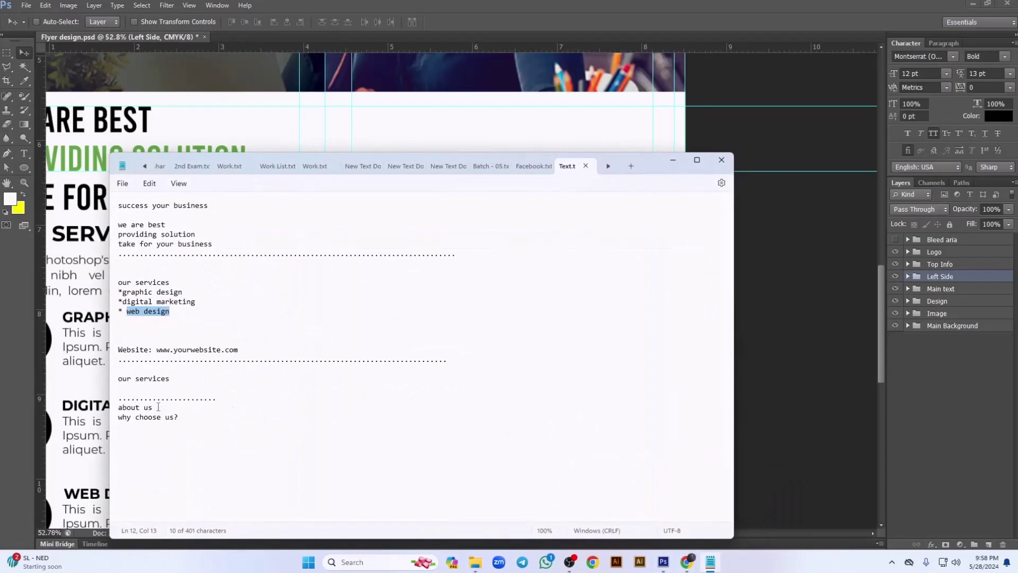
drag(158, 407, 122, 408)
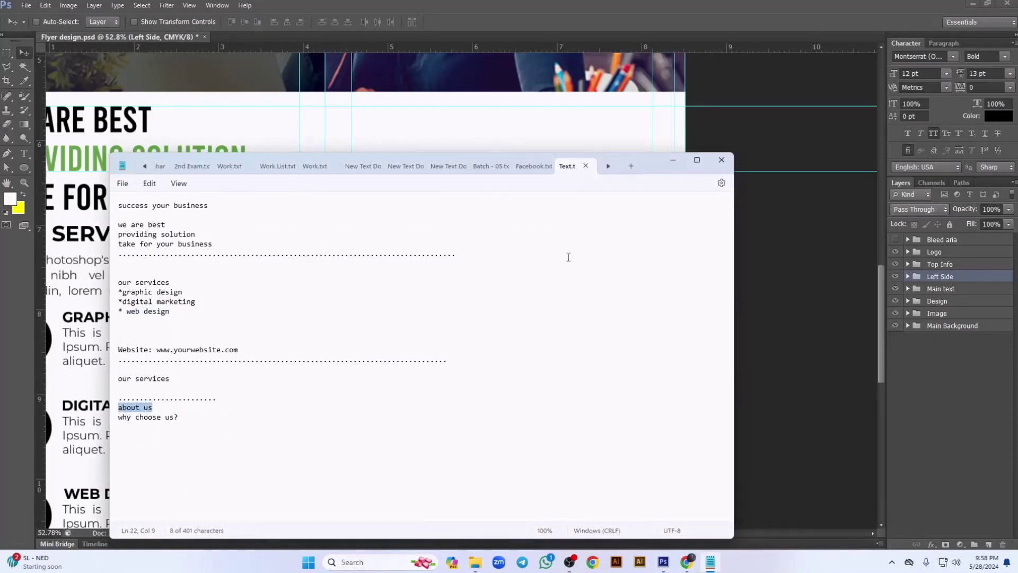
click(672, 160)
click(23, 153)
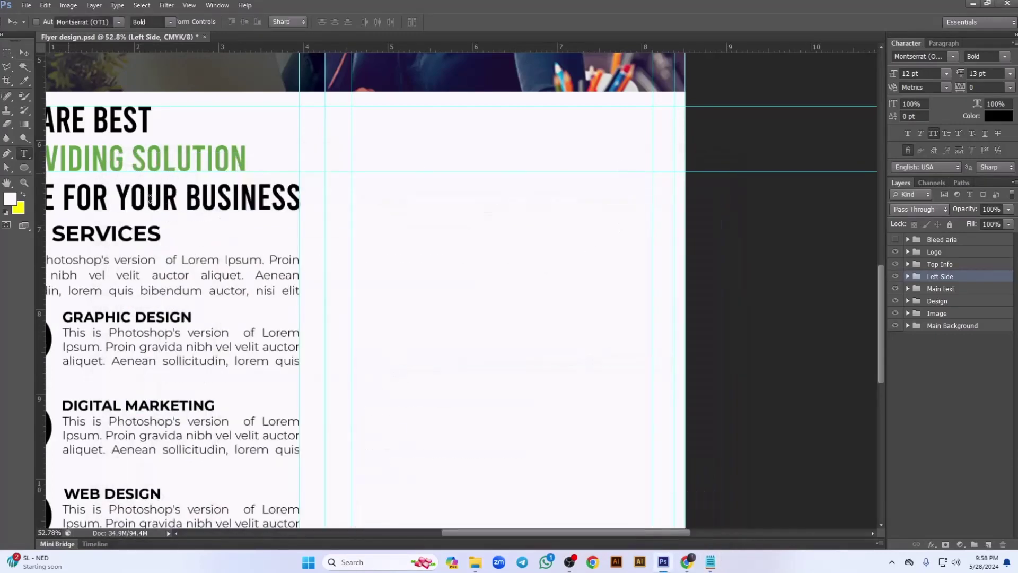
Paste the ABOUT US heading into the right column and enlarge it to about 188%.
click(458, 260)
text(ABOUT US)
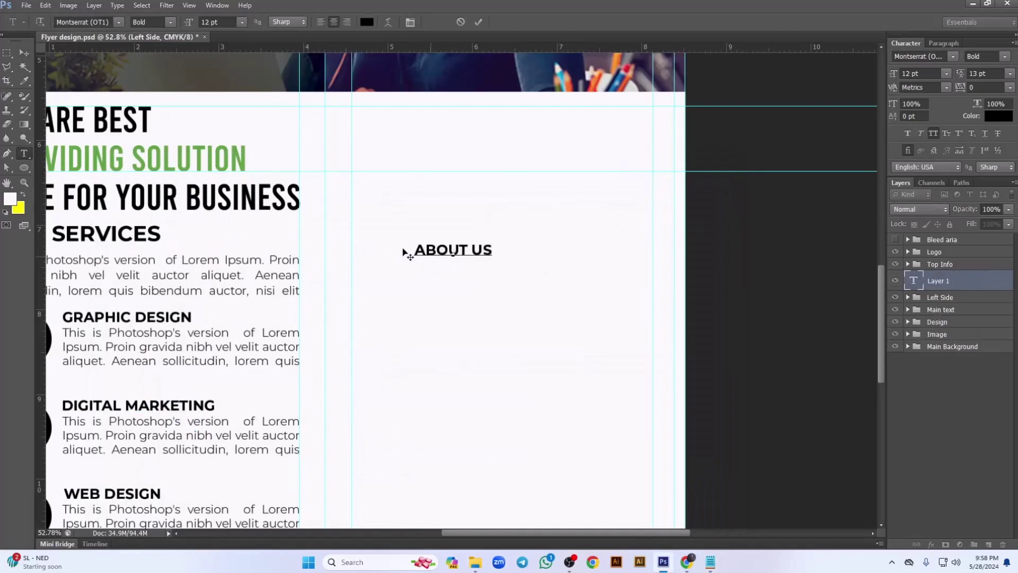
click(24, 53)
key(ctrl+t)
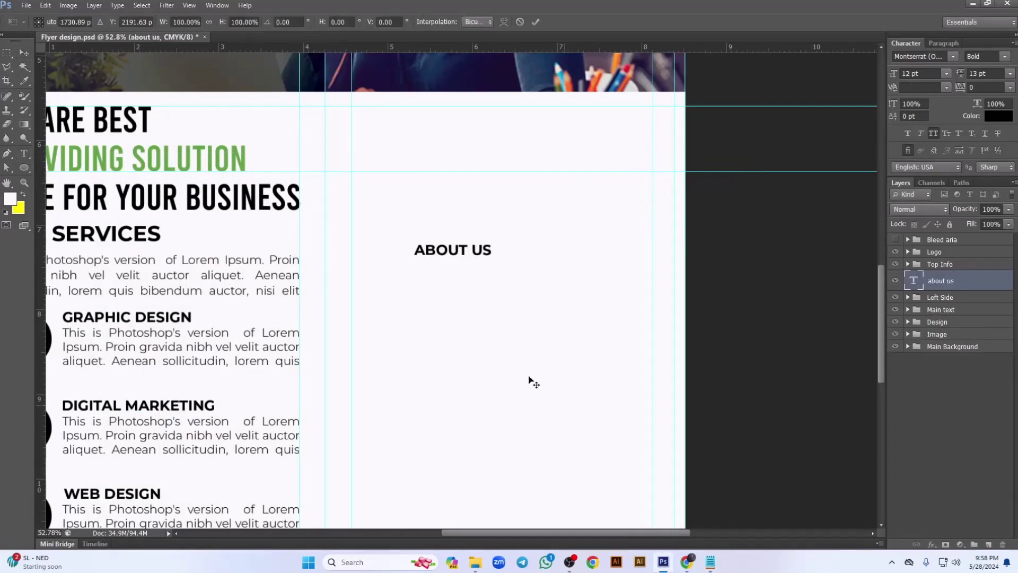
drag(493, 260, 486, 187)
key(Return)
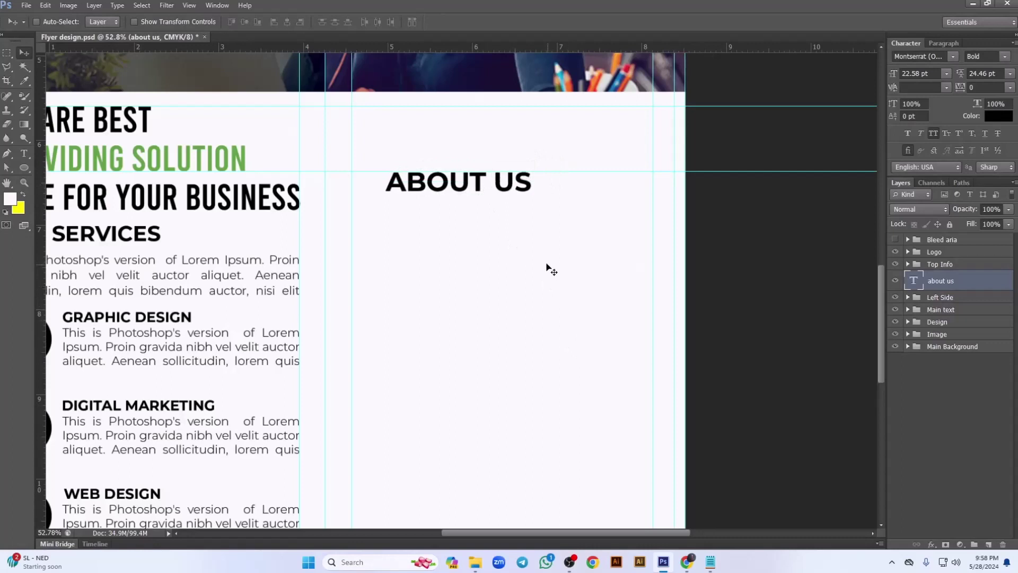
Draw a thin dark rectangle bar to the right of ABOUT US.
click(25, 166)
click(69, 165)
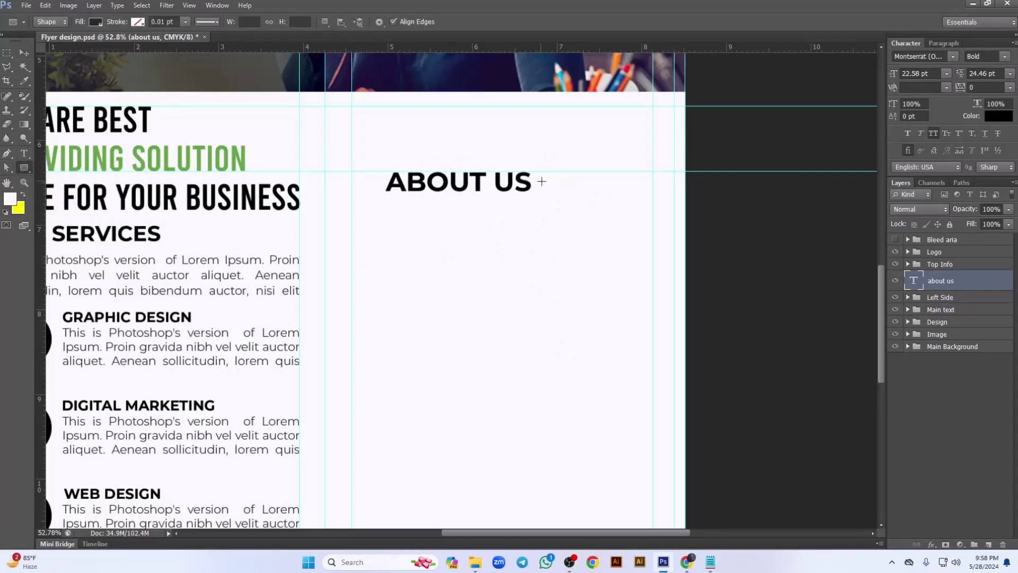
drag(538, 183, 684, 185)
click(24, 53)
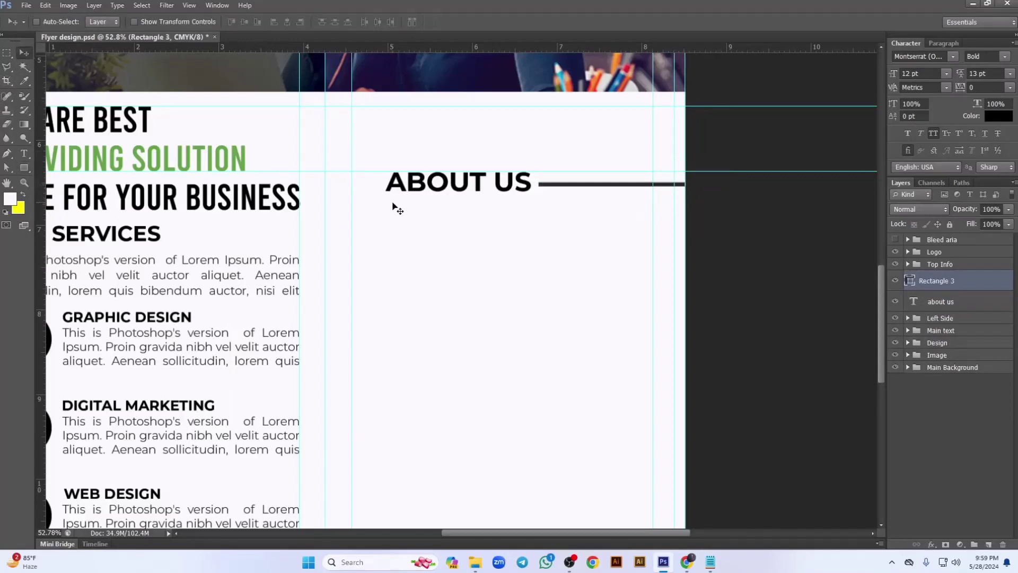
key(Down)
key(Down)
key(Down)
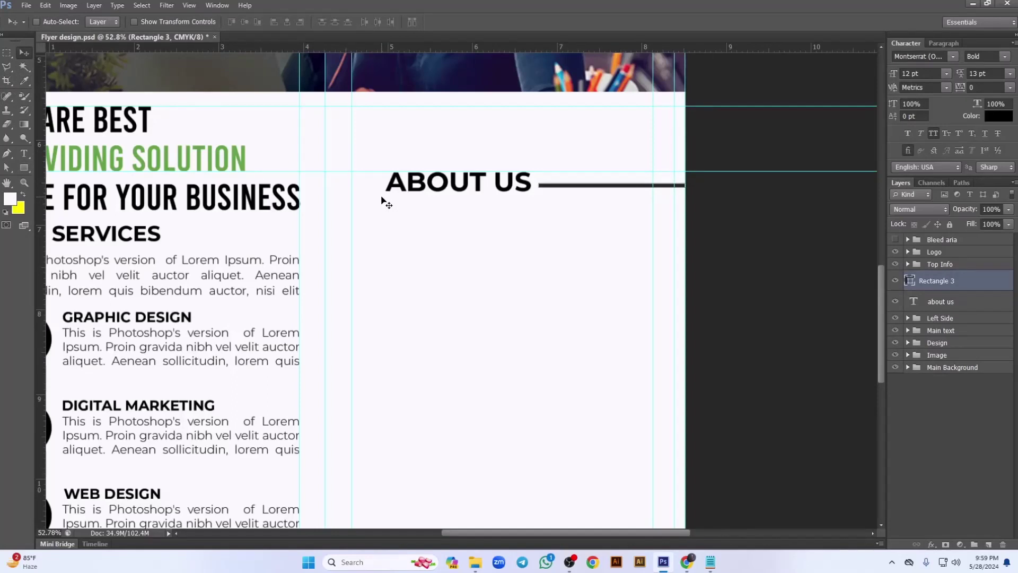
scroll(517, 293, down, 2)
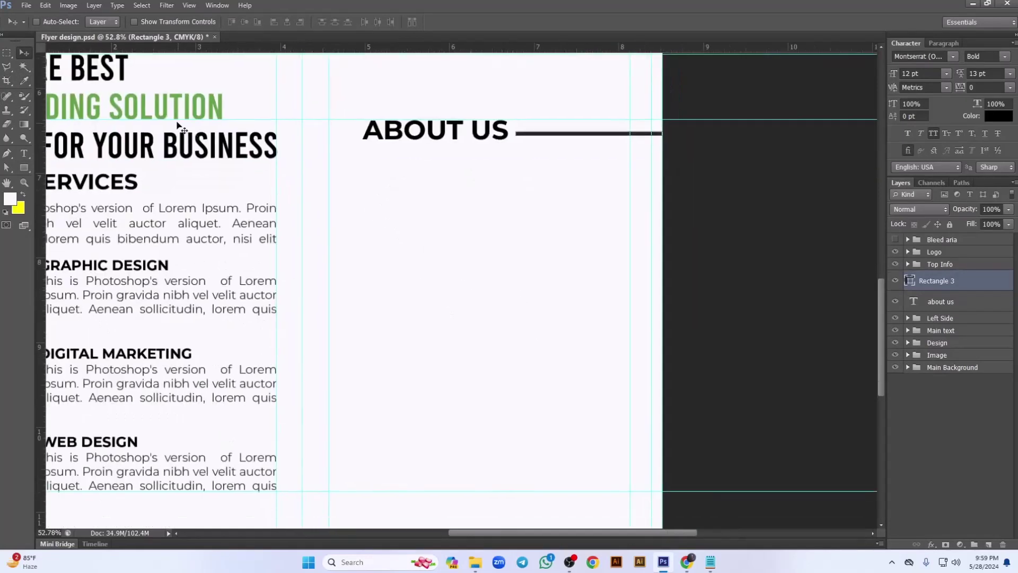
Create a paragraph text box below ABOUT US filled with Lorem Ipsum placeholder text.
click(23, 153)
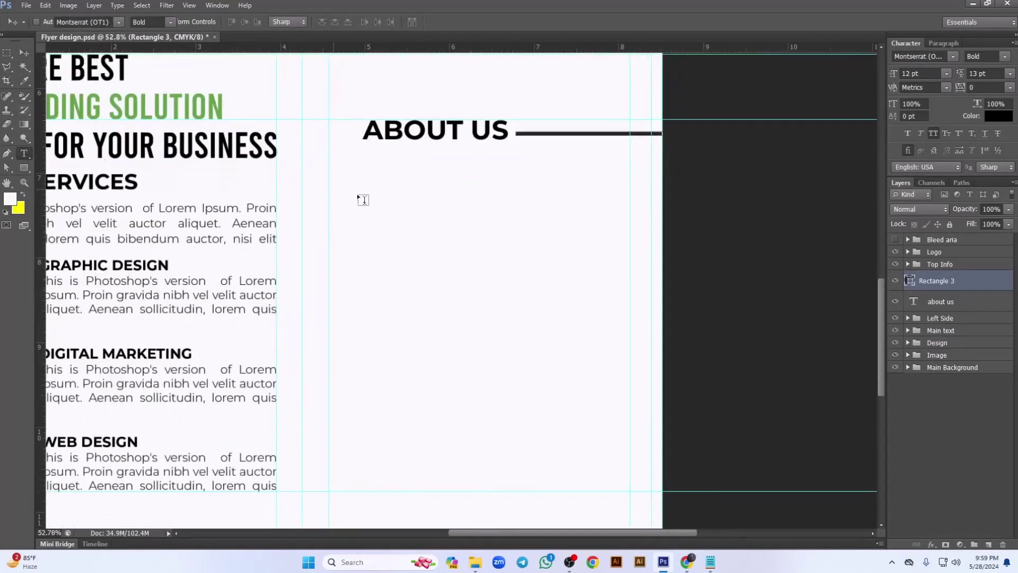
drag(329, 157, 629, 296)
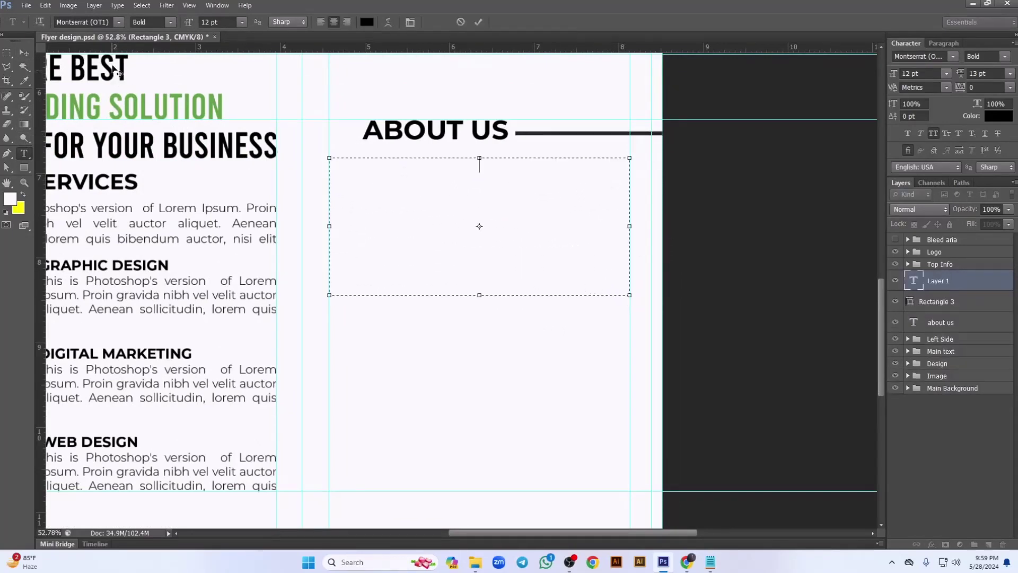
click(117, 5)
click(146, 183)
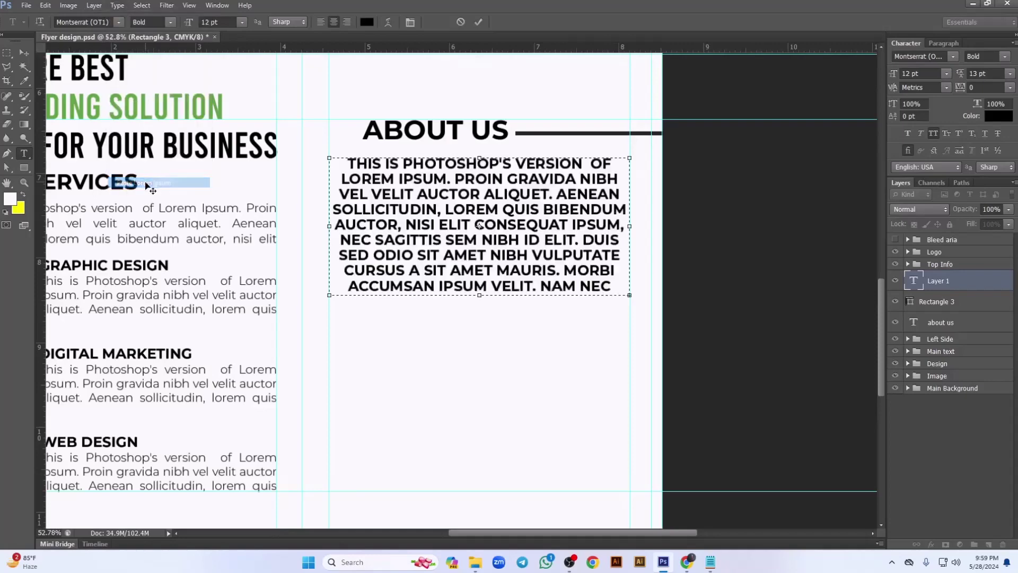
Format the paragraph with All Caps off, Light weight, justify last left, and 10 pt size.
key(ctrl+a)
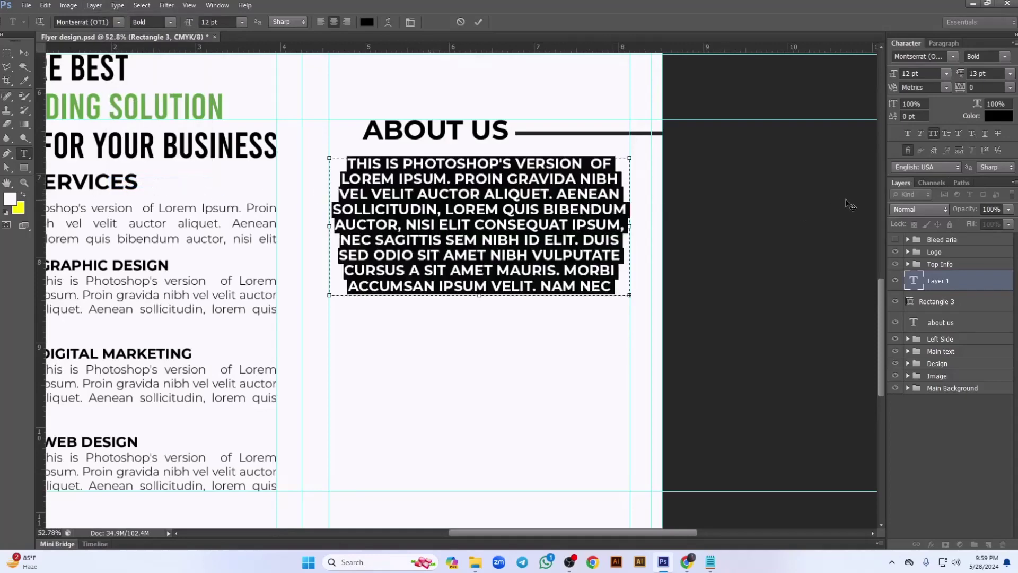
click(933, 134)
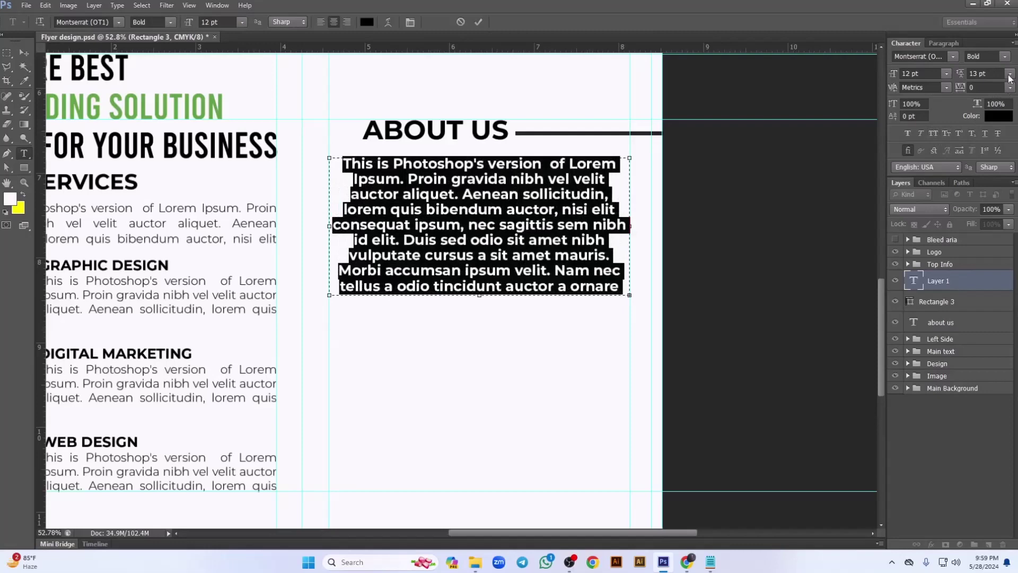
click(1005, 56)
click(956, 106)
click(949, 43)
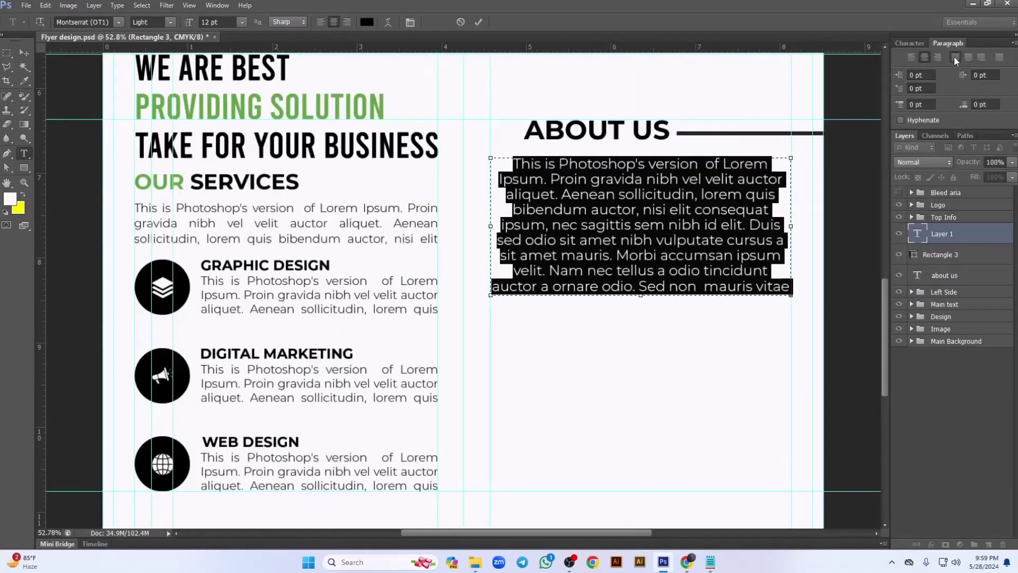
click(954, 57)
click(921, 45)
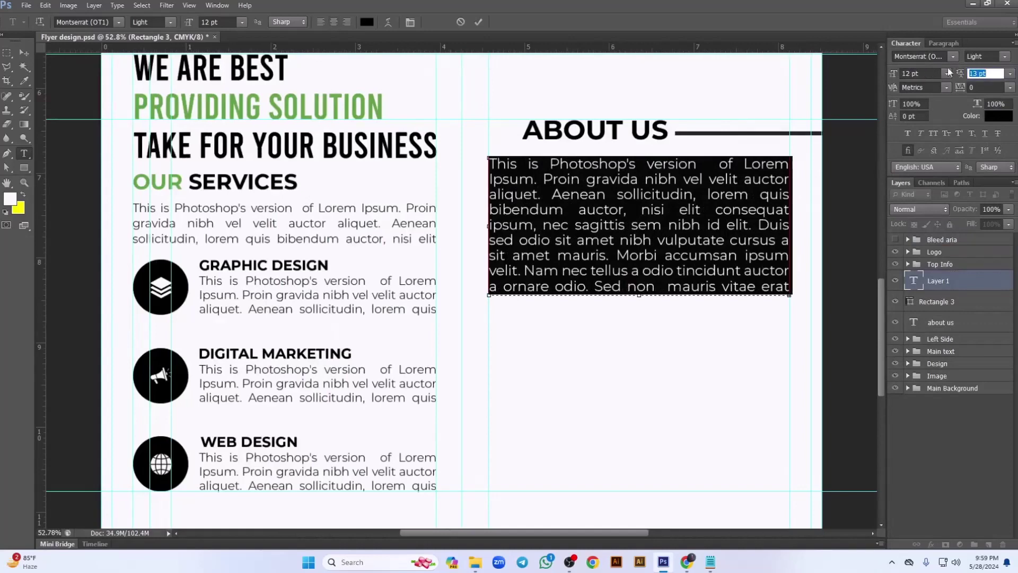
key(Down)
key(Down)
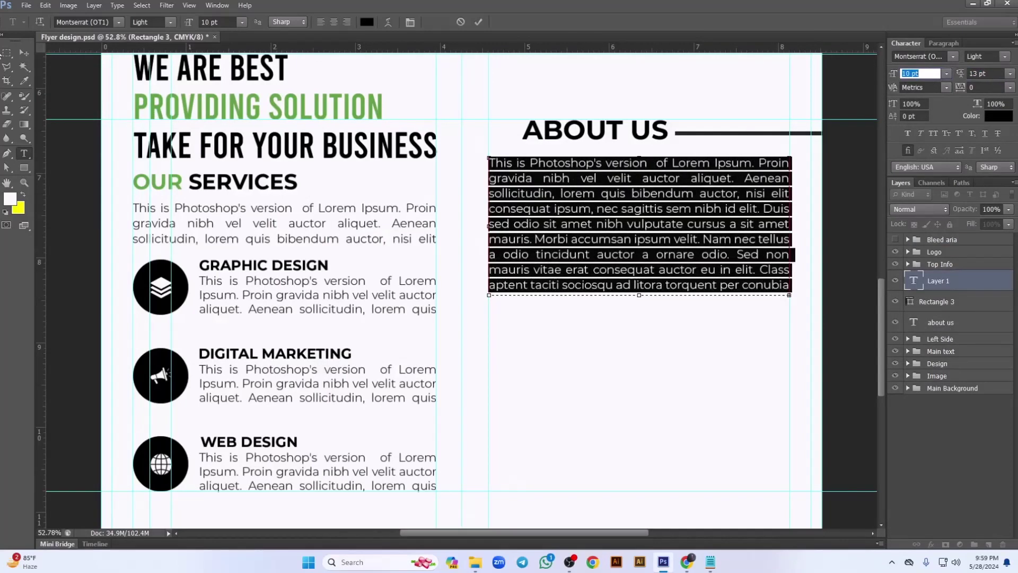
click(24, 53)
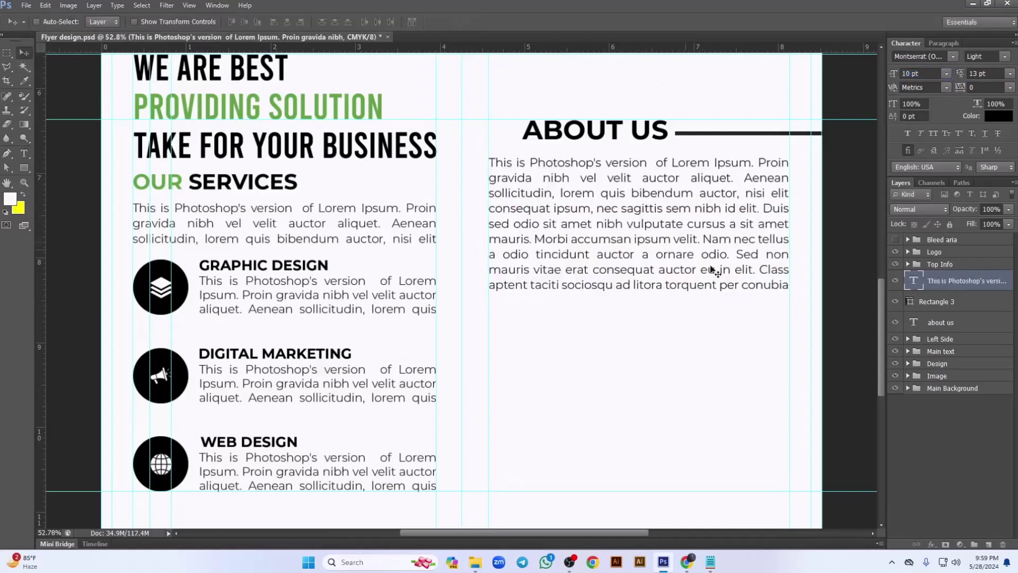
click(965, 304)
ctrl+click(966, 324)
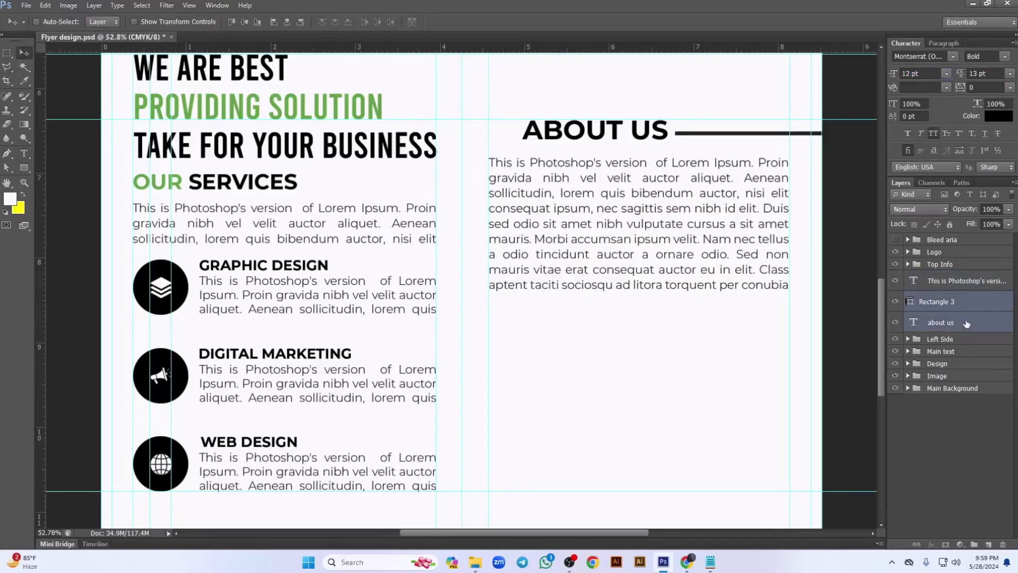
Group the ABOUT US heading with its rule and lengthen the rule to the paragraph's edge.
key(ctrl+g)
key(shift+Left)
key(shift+Left)
key(shift+Left)
key(shift+Left)
key(shift+Left)
key(shift+Left)
key(shift+Left)
key(shift+Left)
key(shift+Left)
key(shift+Left)
key(shift+Left)
key(shift+Left)
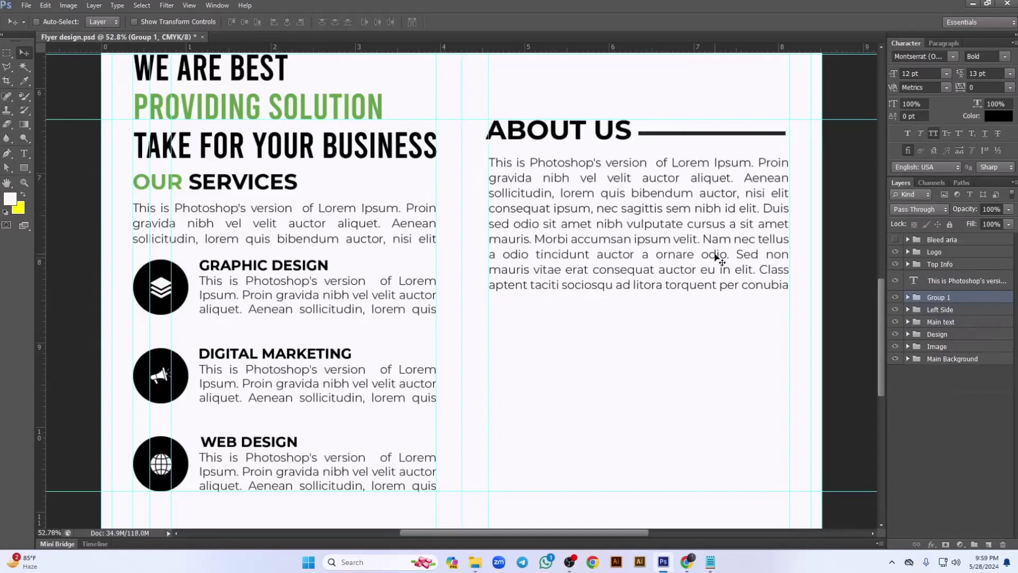
key(Right)
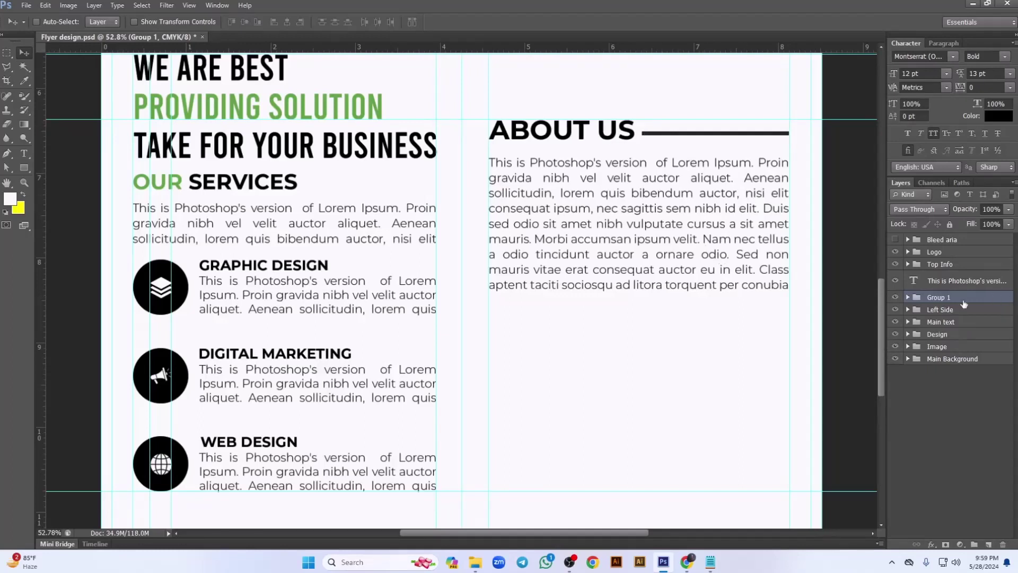
click(908, 297)
click(931, 315)
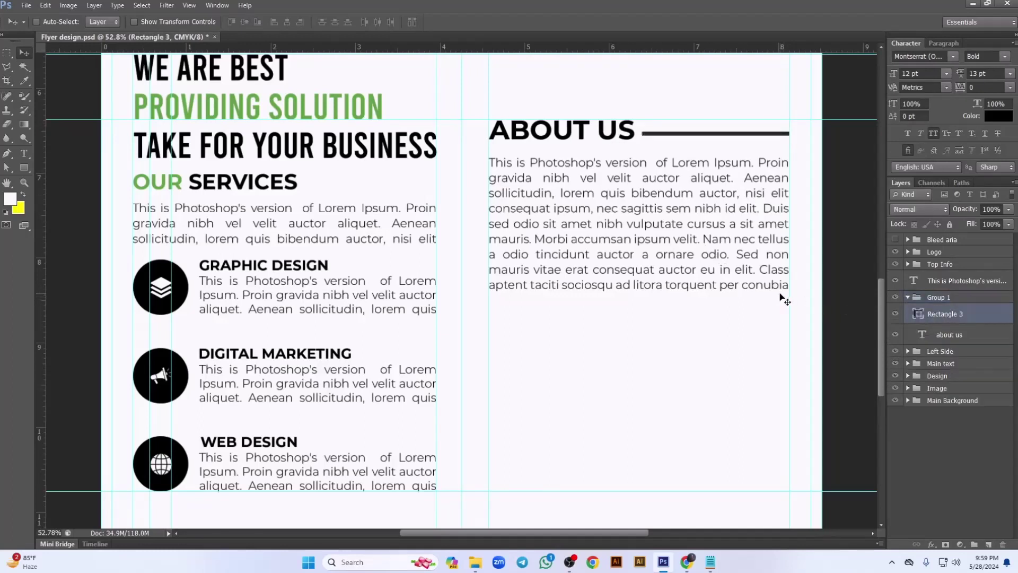
key(ctrl+t)
drag(789, 133, 825, 205)
key(Return)
Group the heading group with the paragraph and name it 'About us'.
click(909, 298)
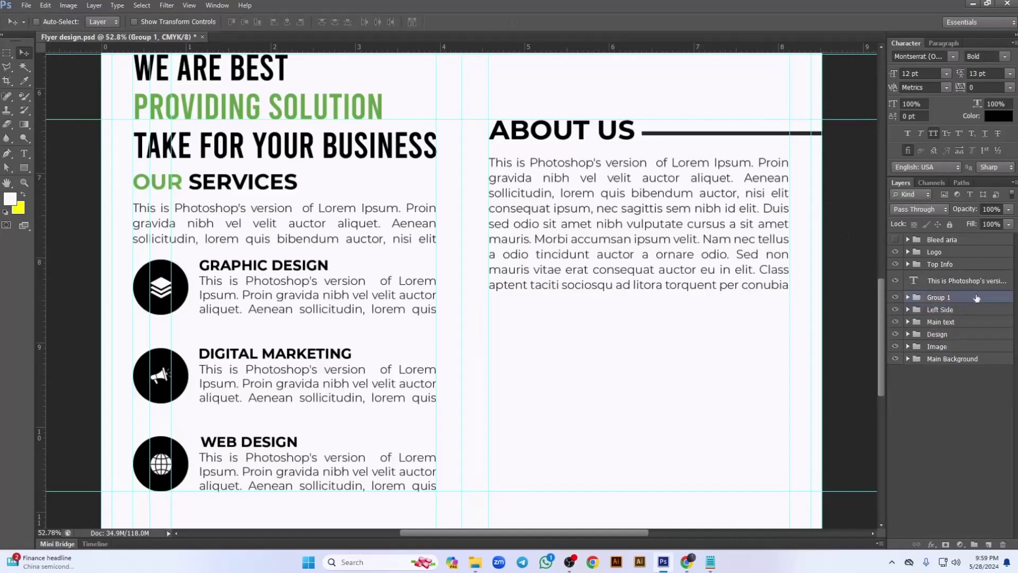
shift+click(972, 281)
key(ctrl+g)
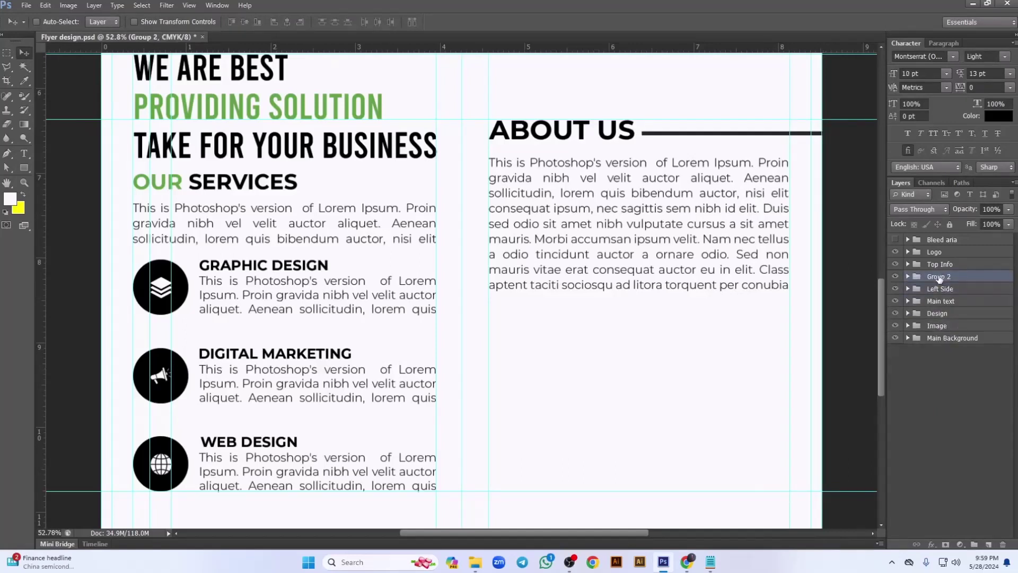
double_click(939, 276)
text(About us)
key(Return)
Copy 'why choose us?' from the notes and start a text line below the paragraph.
drag(703, 369, 656, 293)
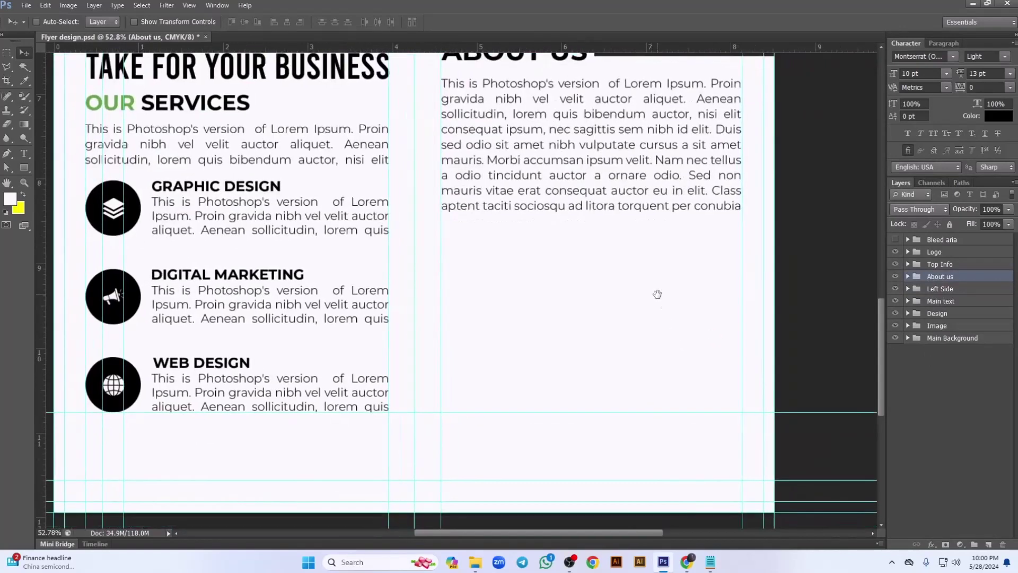
click(710, 562)
drag(180, 417, 117, 424)
key(ctrl+c)
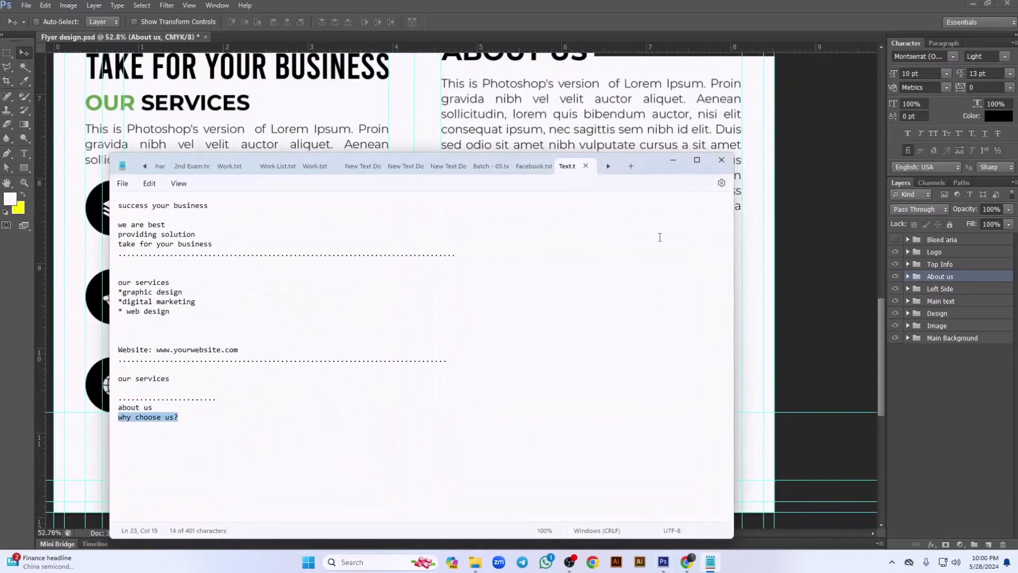
click(673, 159)
click(24, 154)
click(488, 249)
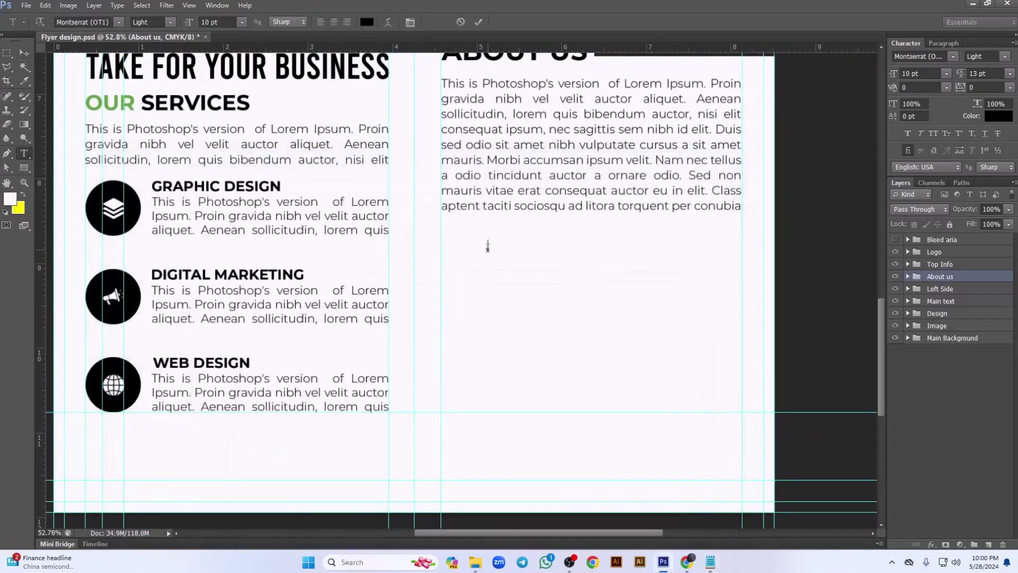
Paste 'why choose us?' and set it to Bold at 15 pt.
key(ctrl+v)
click(24, 53)
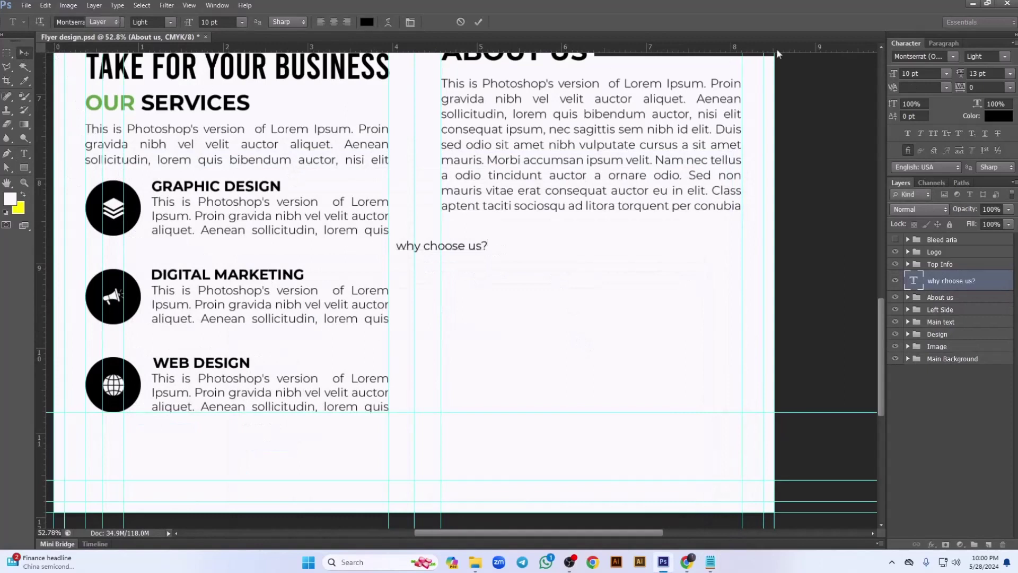
click(992, 57)
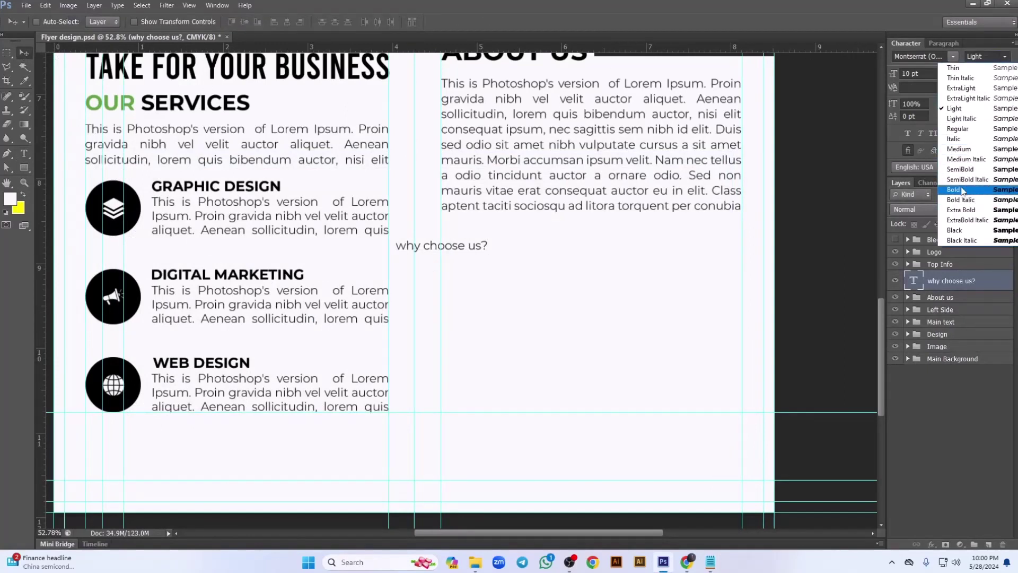
click(976, 190)
click(918, 73)
text(11)
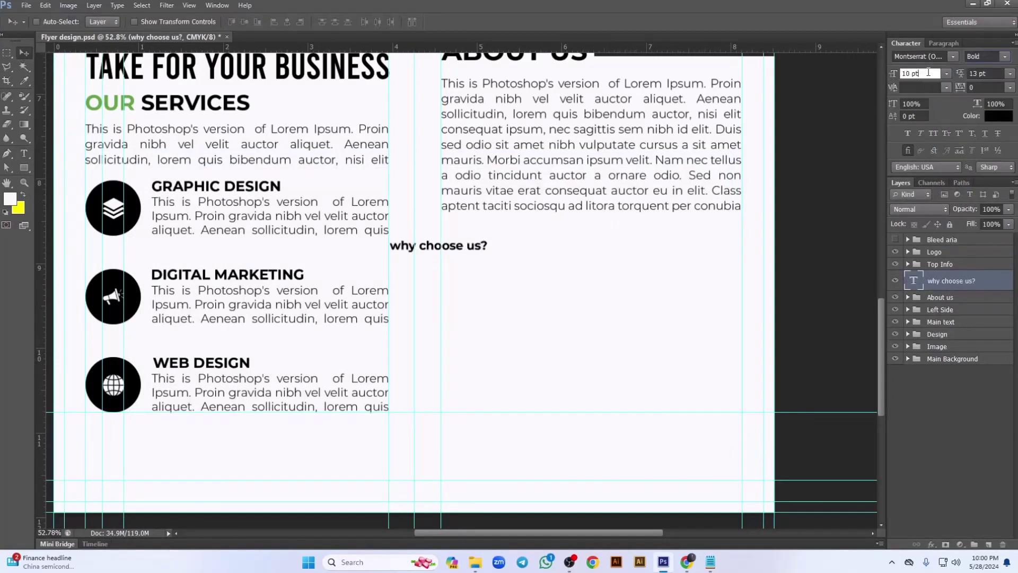
key(Return)
text(16)
key(Return)
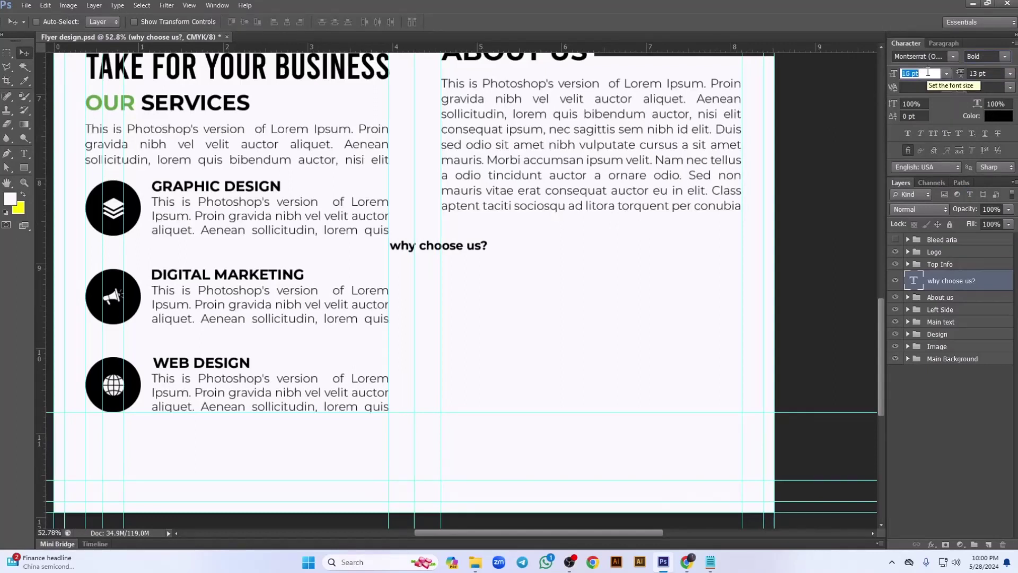
text(15)
key(Return)
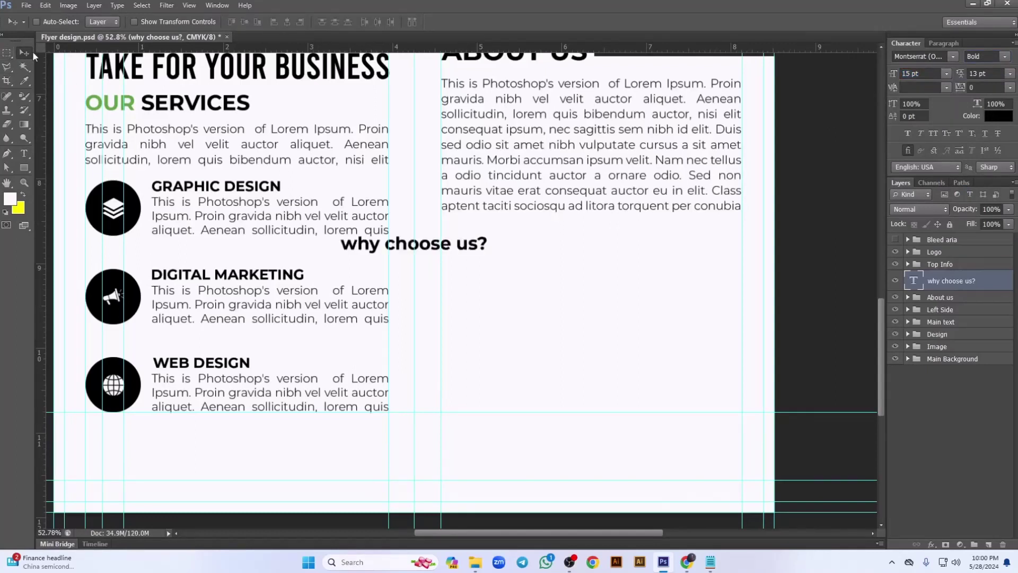
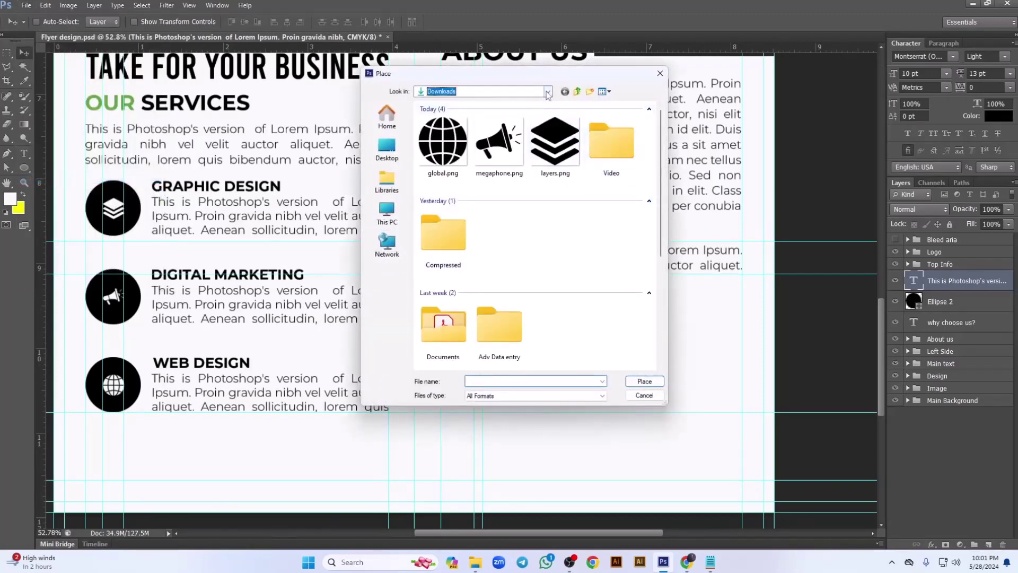
Place the Tik mark image from E: > My Class > Official Graphic Class > Class 07 > Flyer > Element.
click(548, 91)
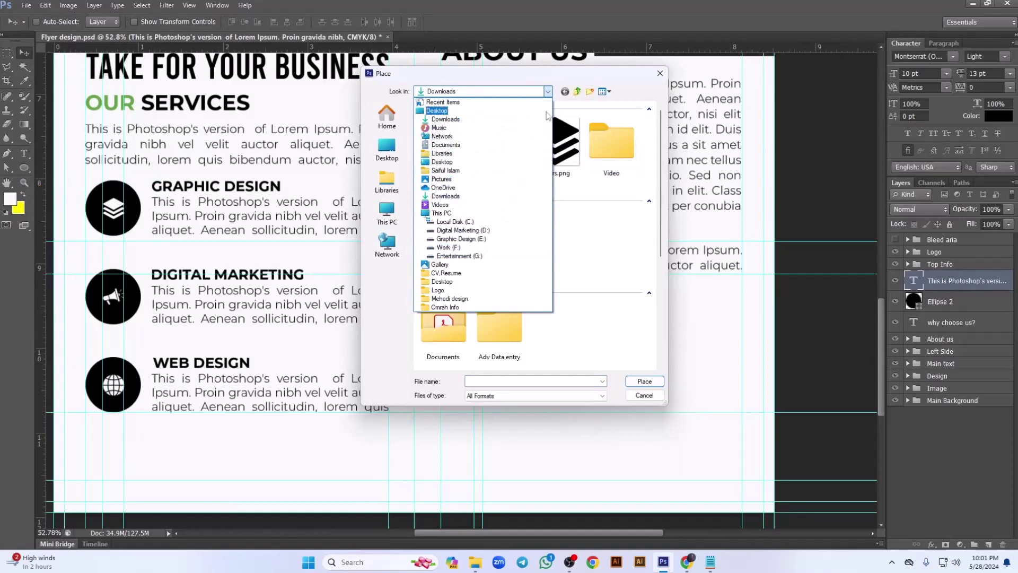
click(549, 93)
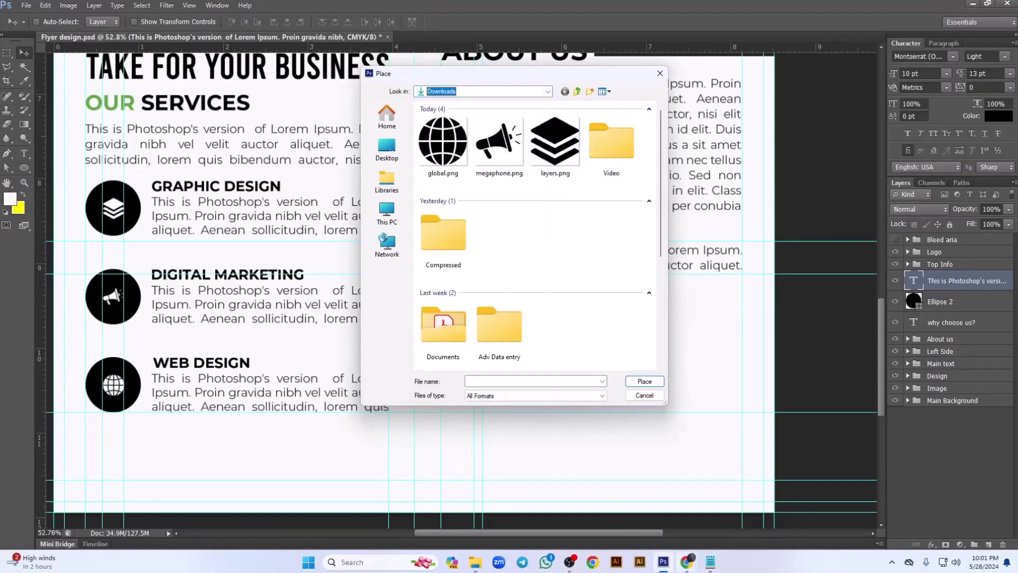
click(550, 93)
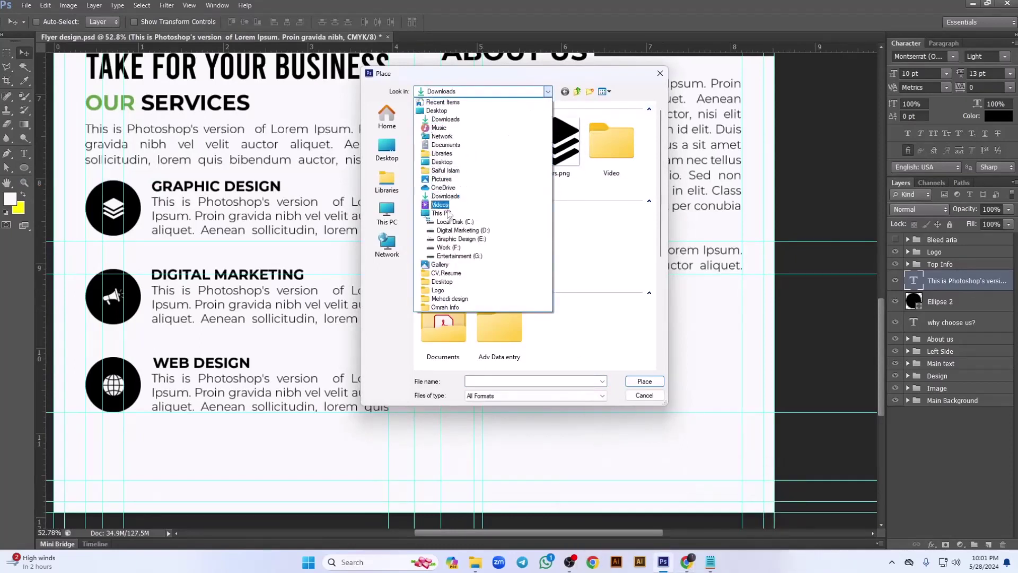
click(457, 243)
double_click(555, 132)
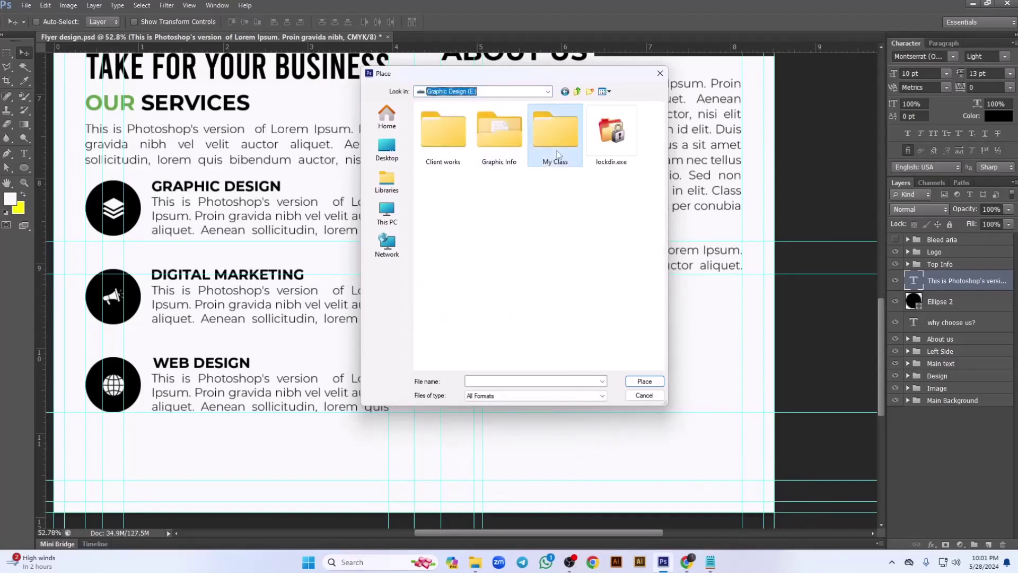
double_click(474, 147)
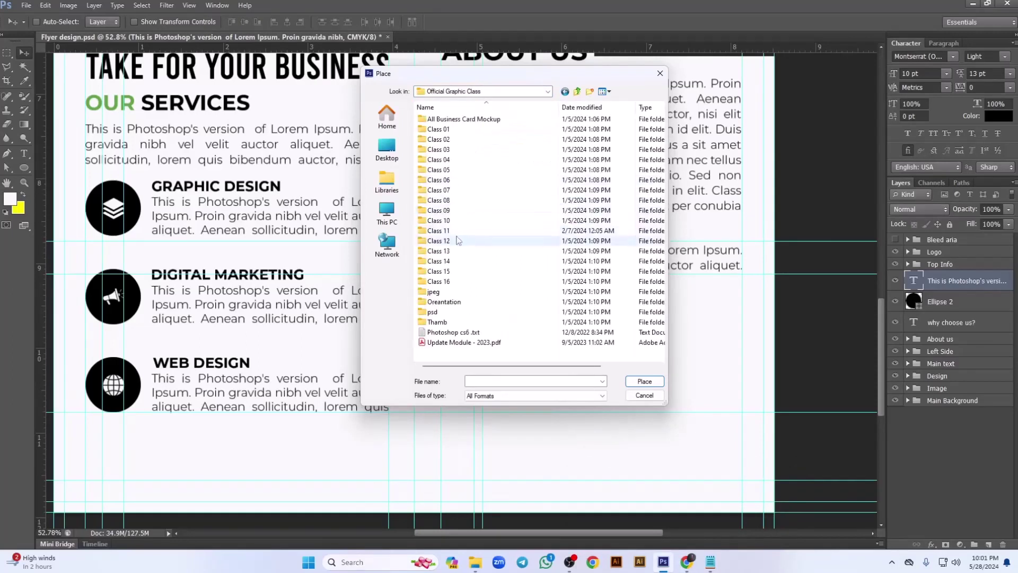
double_click(455, 191)
double_click(469, 129)
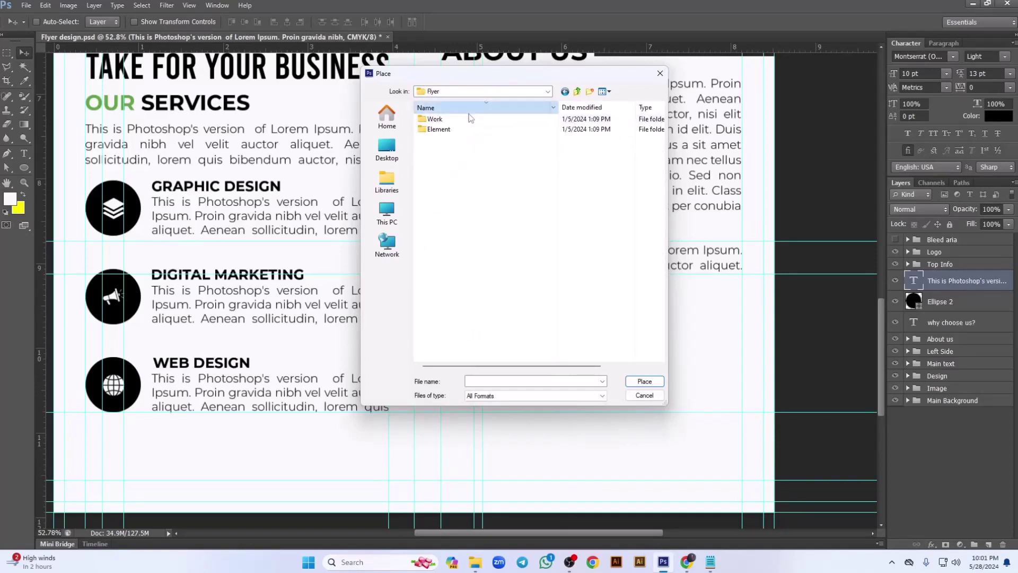
double_click(471, 121)
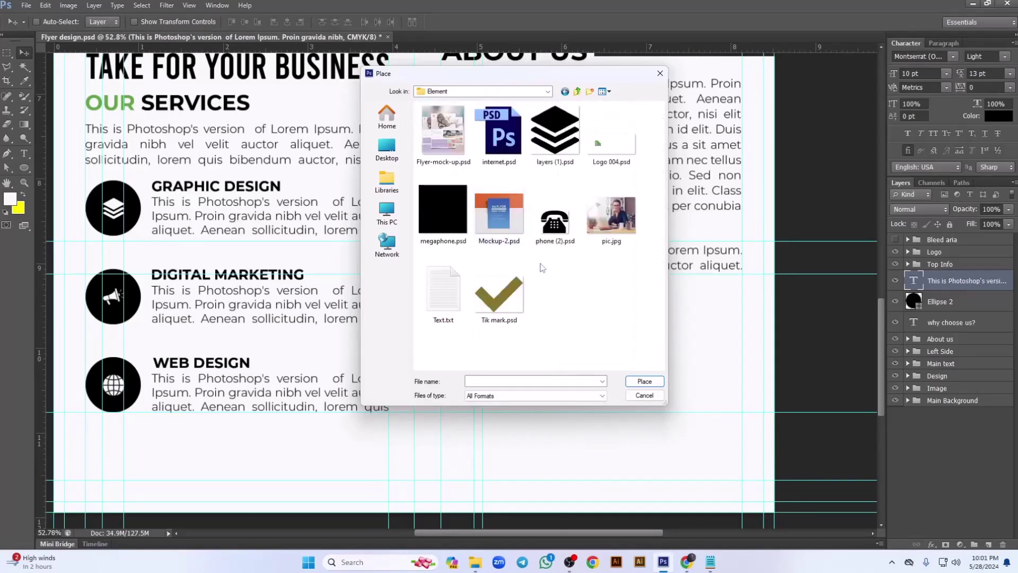
click(498, 291)
click(636, 378)
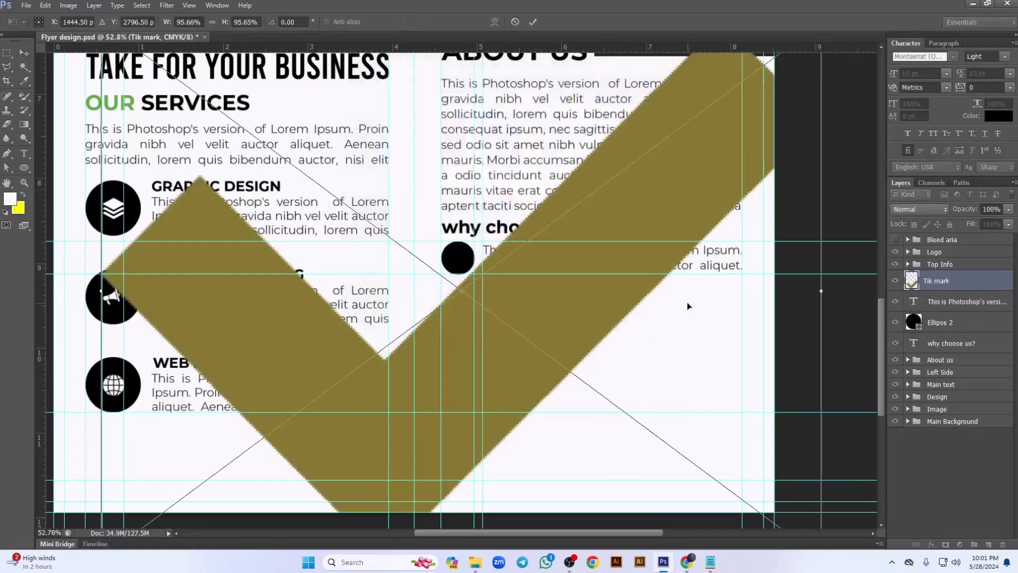
Scale the tick mark down onto the black circle beside 'why choose us?'.
scroll(687, 329, down, 3)
drag(765, 162, 587, 328)
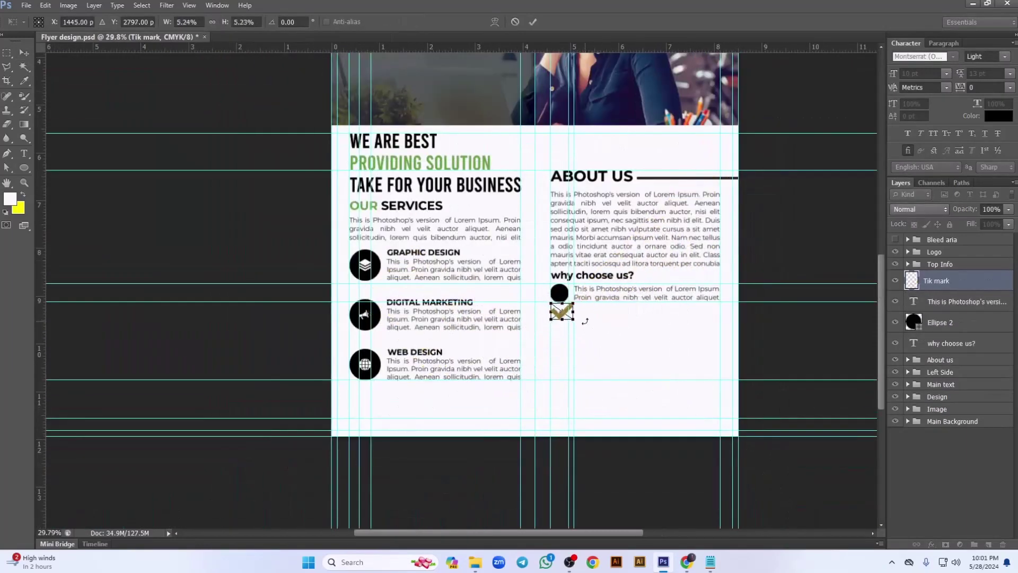
key(Return)
scroll(562, 316, up, 5)
drag(544, 300, 451, 259)
key(ctrl+t)
key(Return)
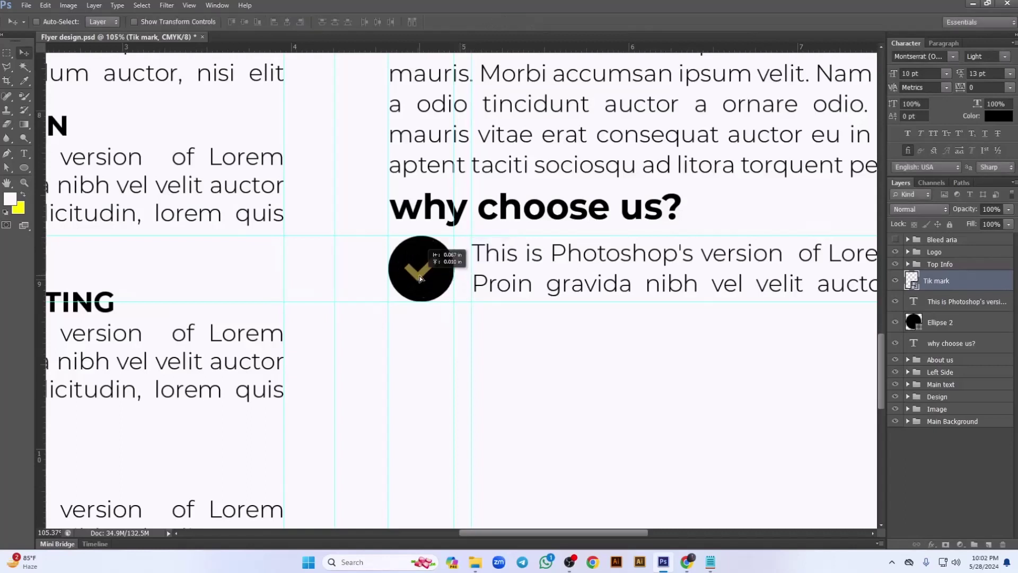
Give the Tik mark layer a near-white Color Overlay sampled from the flyer background.
double_click(987, 279)
click(583, 255)
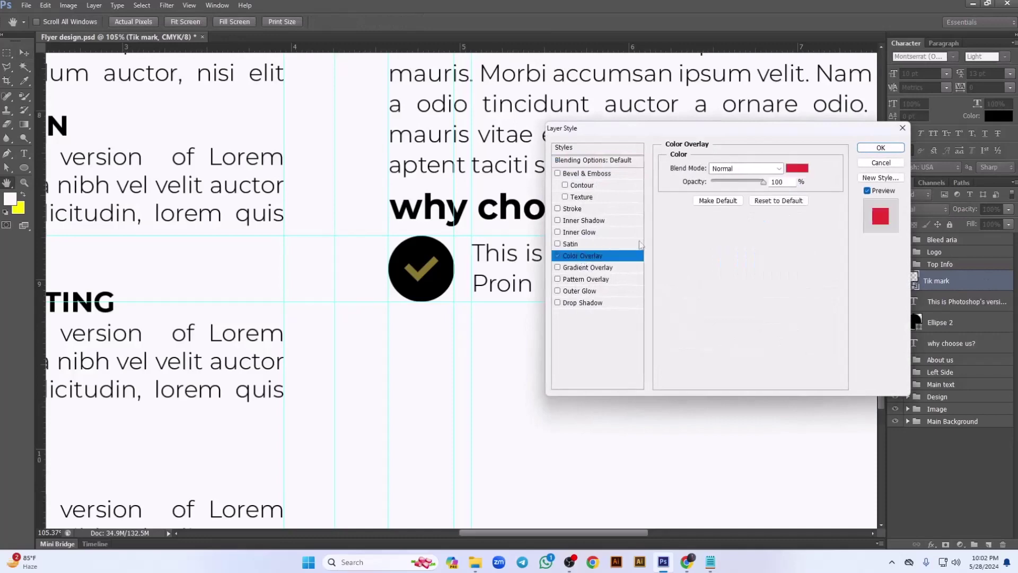
click(798, 177)
click(472, 340)
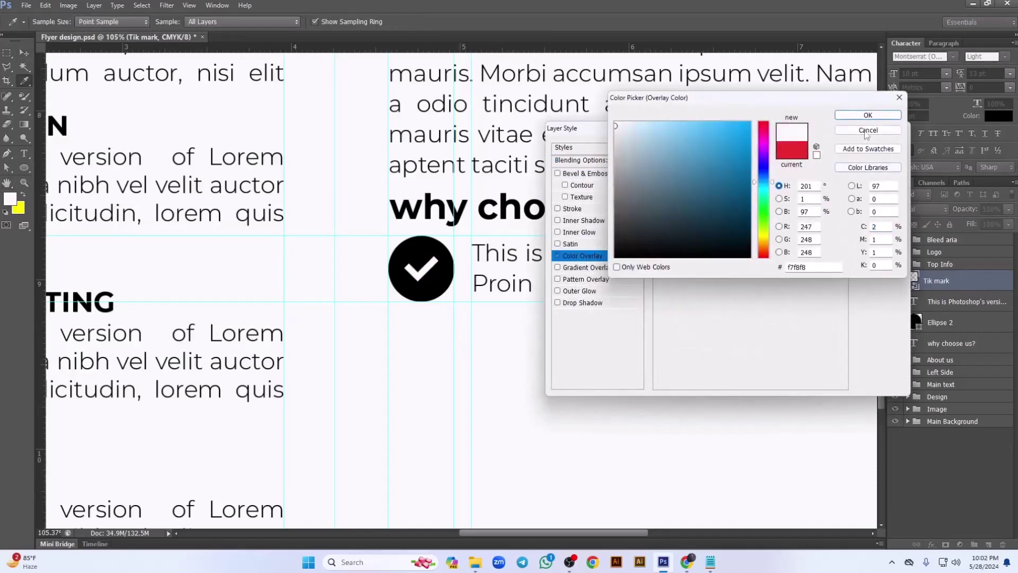
click(868, 115)
click(877, 151)
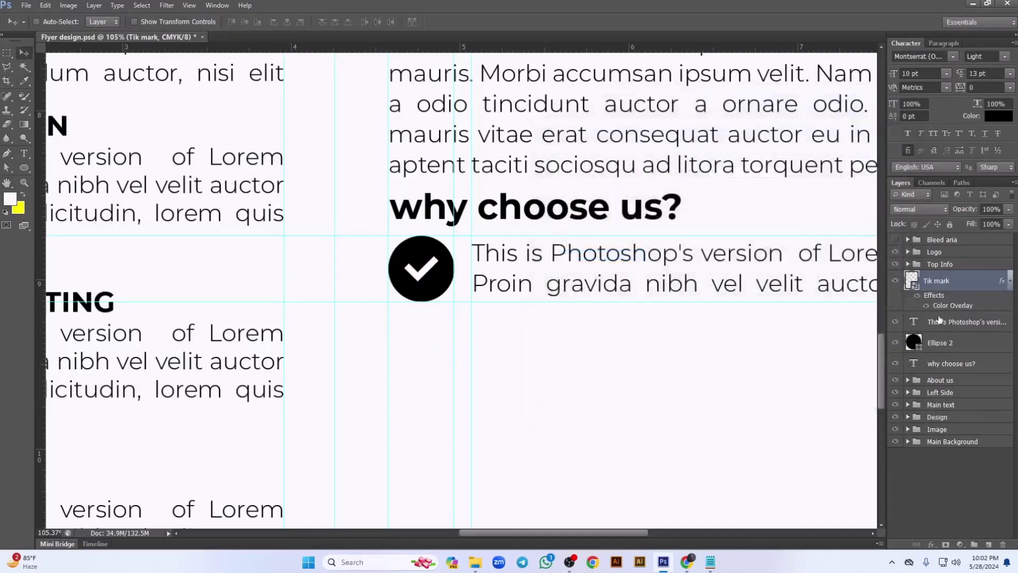
Group the tick, Ellipse 2 and text, then group them with the heading as 'Right text'.
shift+click(963, 348)
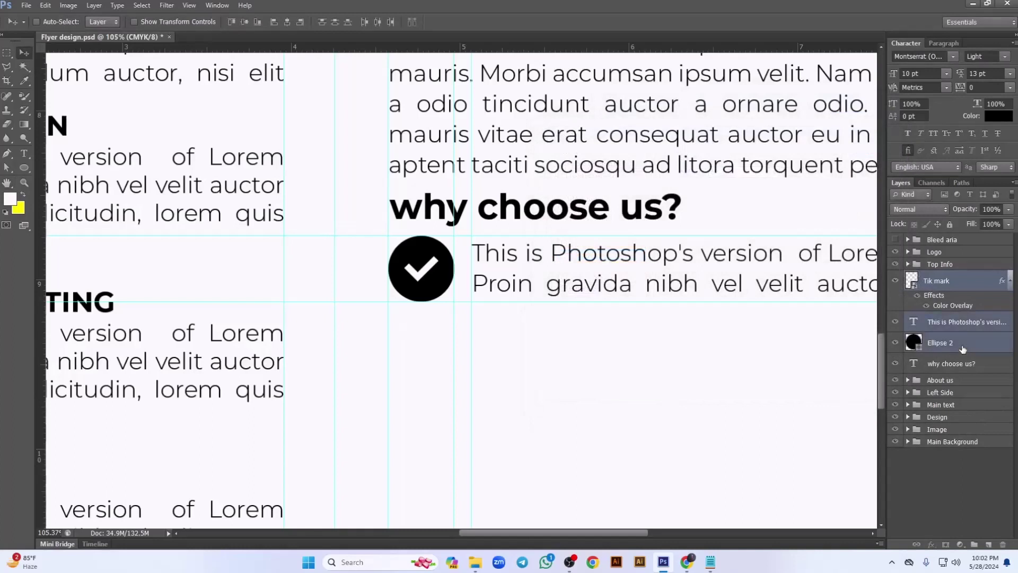
key(ctrl+g)
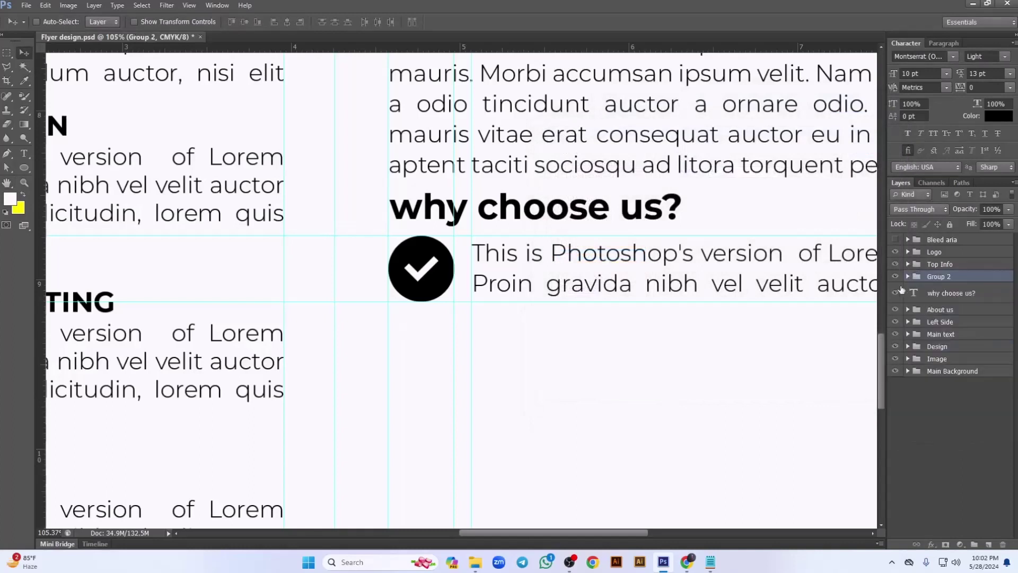
click(895, 280)
click(896, 279)
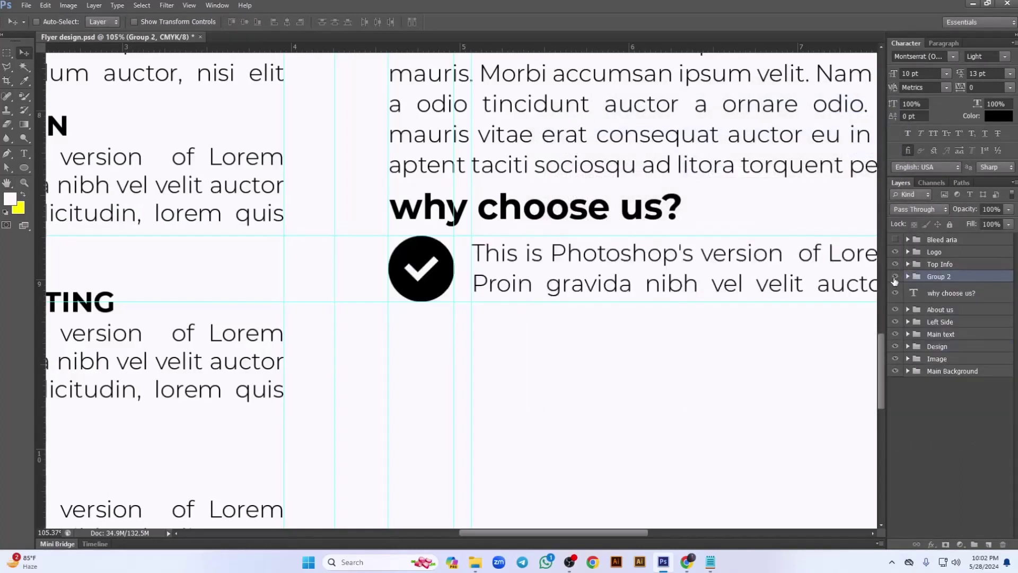
shift+click(987, 297)
key(ctrl+g)
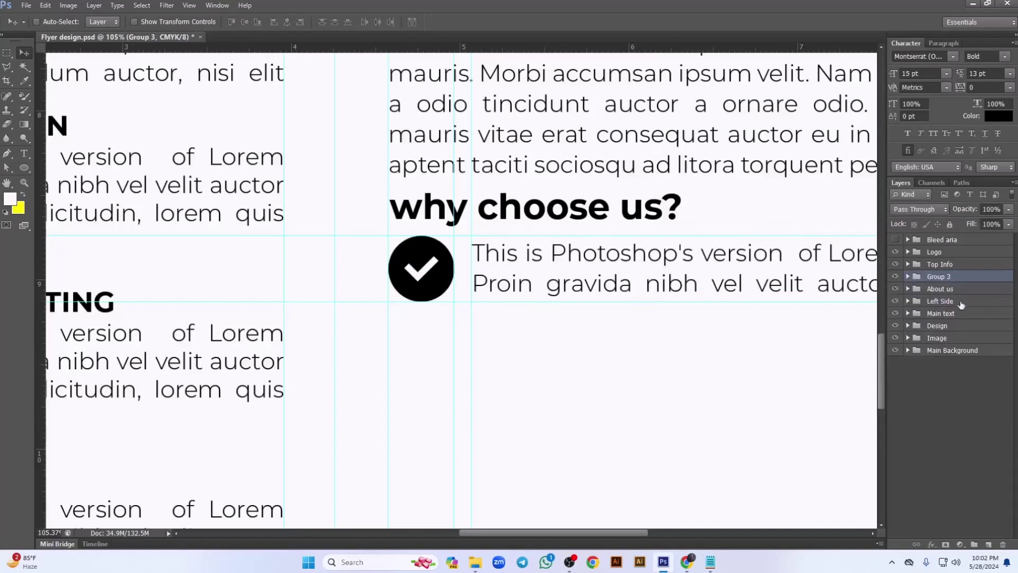
double_click(940, 276)
text(Right text)
key(Return)
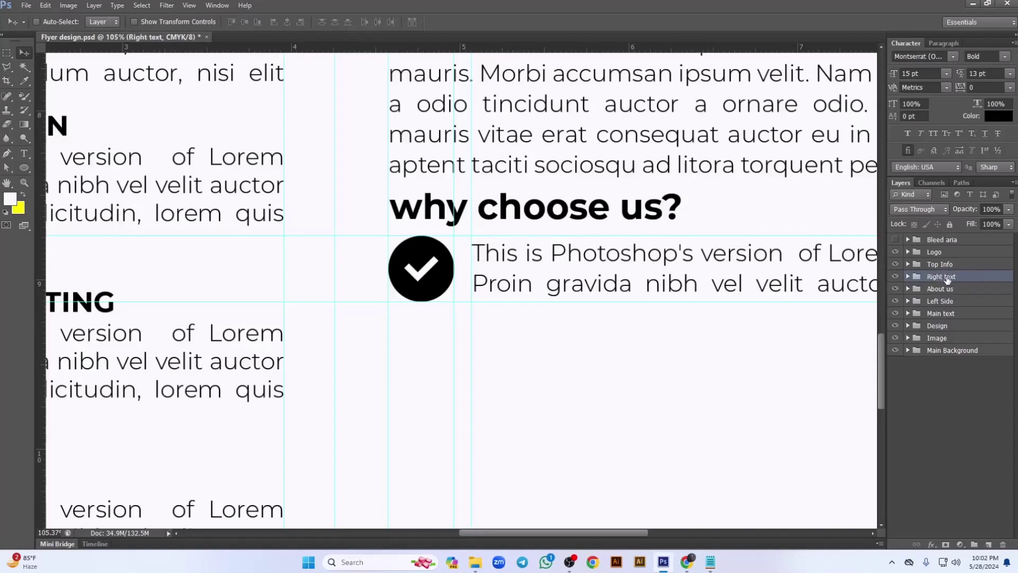
Rename the inner bullet group inside Right text to '01'.
click(908, 277)
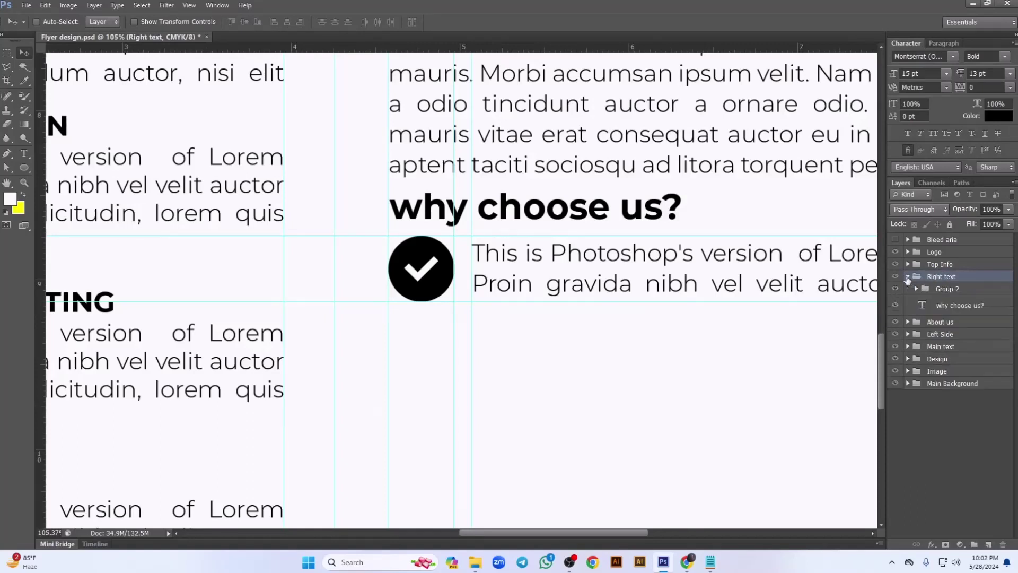
click(953, 289)
double_click(953, 290)
text(01)
key(Return)
Duplicate the 01 group three times and distribute the four rows by vertical centers.
key(ctrl+j)
key(ctrl+j)
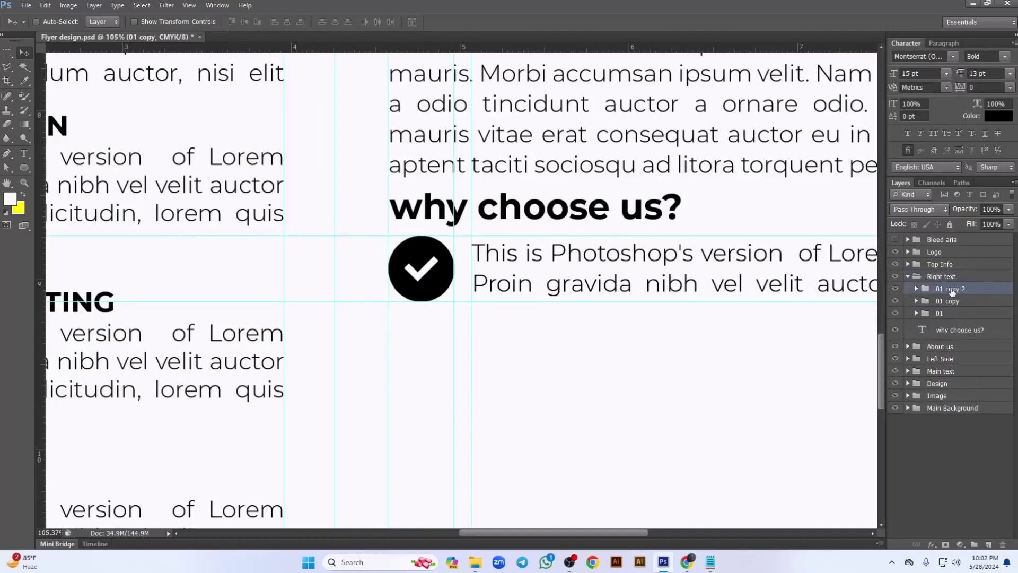
drag(667, 385, 665, 263)
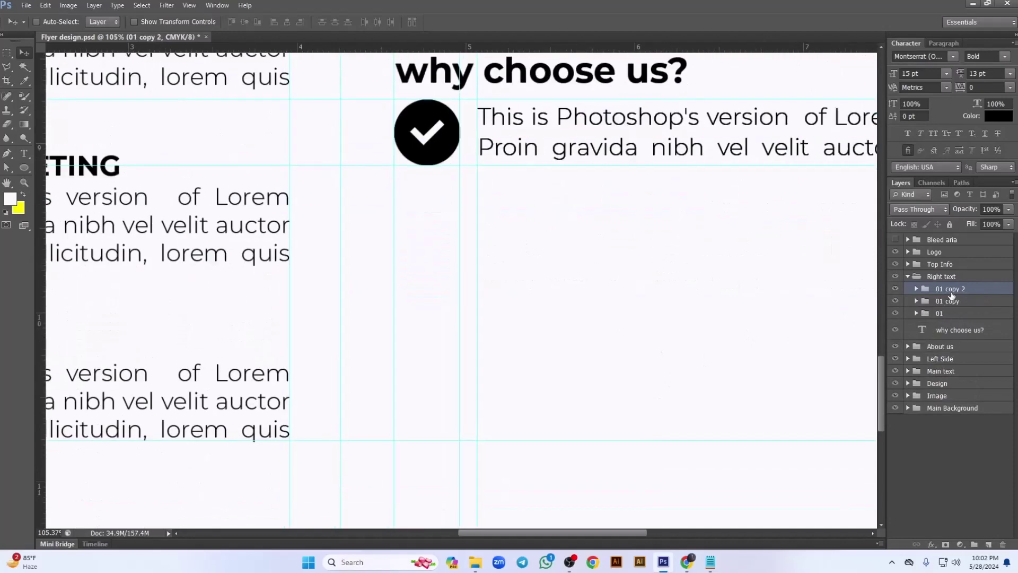
key(ctrl+j)
drag(572, 145, 563, 418)
shift+click(955, 326)
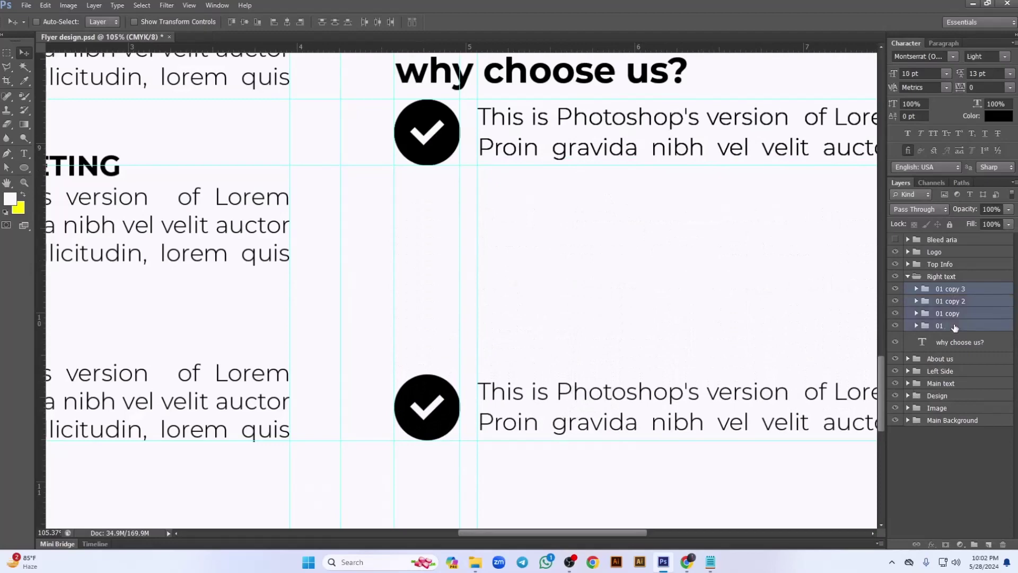
click(333, 22)
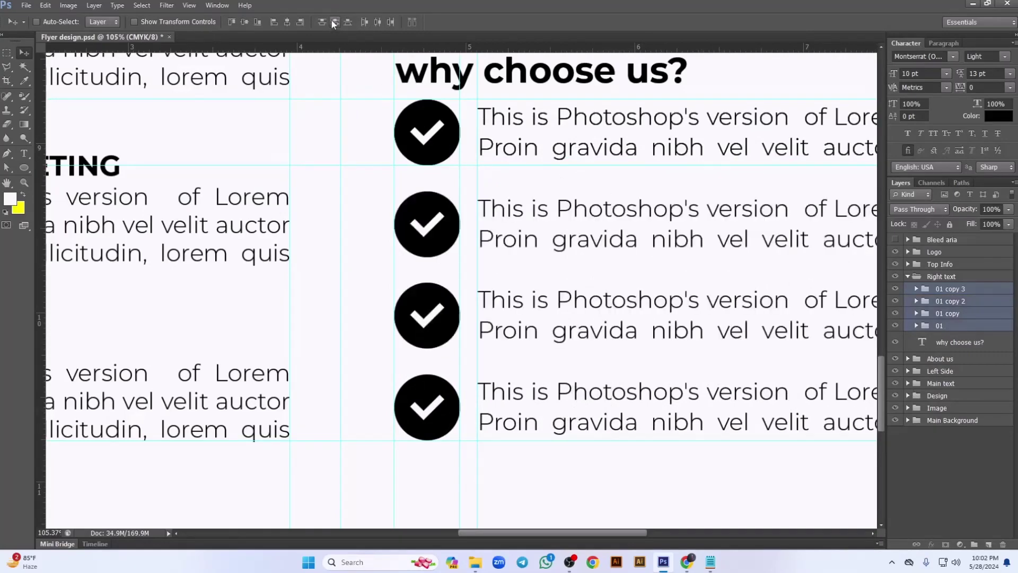
scroll(594, 338, down, 2)
scroll(561, 319, down, 2)
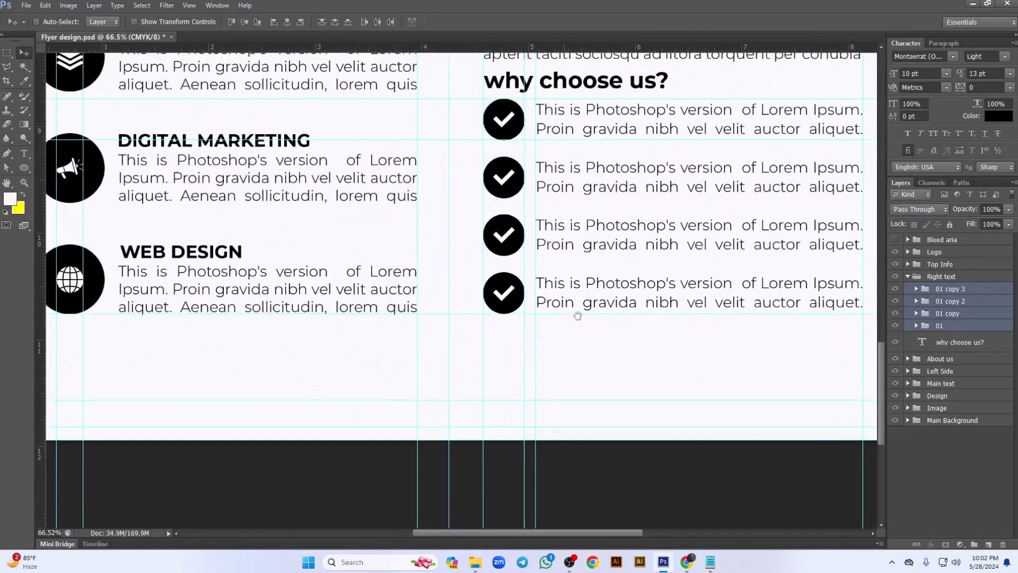
Draw a black-filled rectangle across the flyer's bottom band.
click(907, 276)
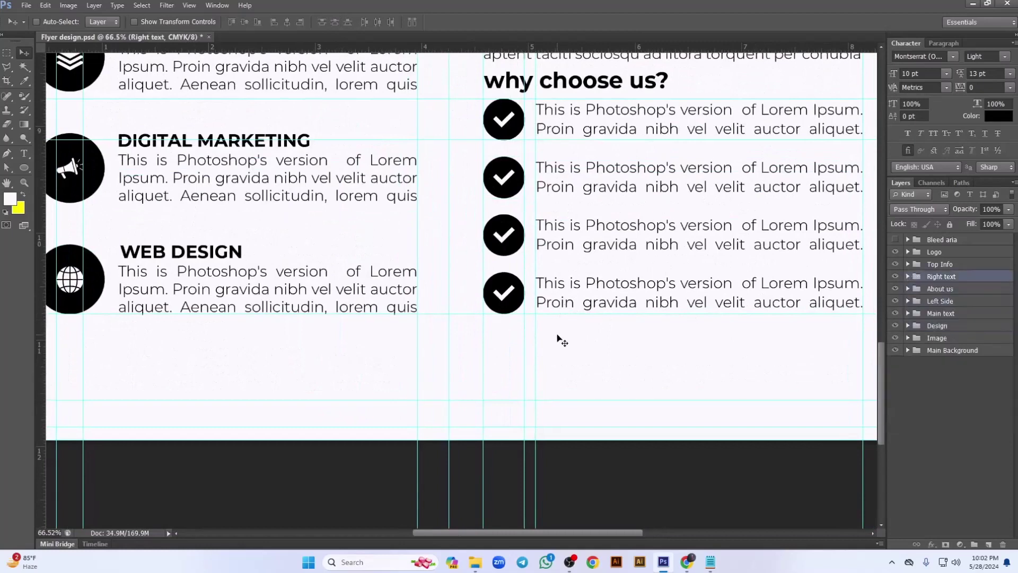
scroll(557, 337, down, 1)
scroll(353, 311, down, 1)
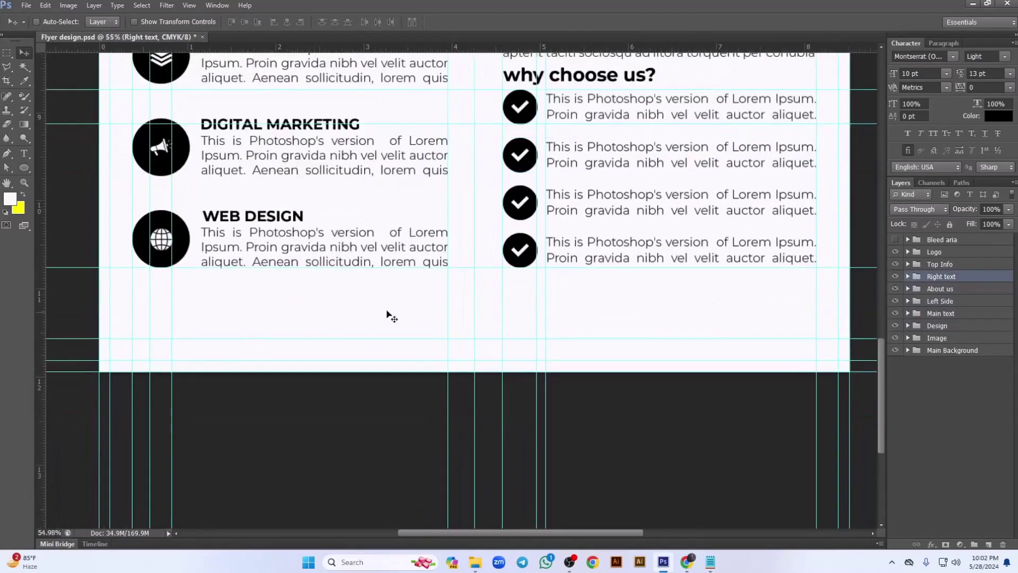
scroll(367, 322, down, 1)
click(24, 168)
click(52, 167)
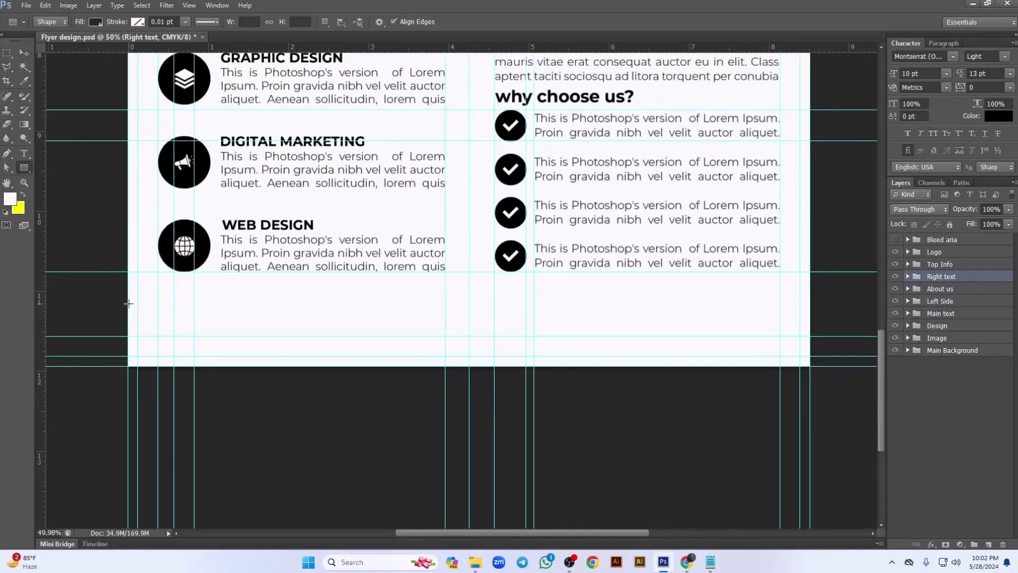
drag(126, 301, 811, 369)
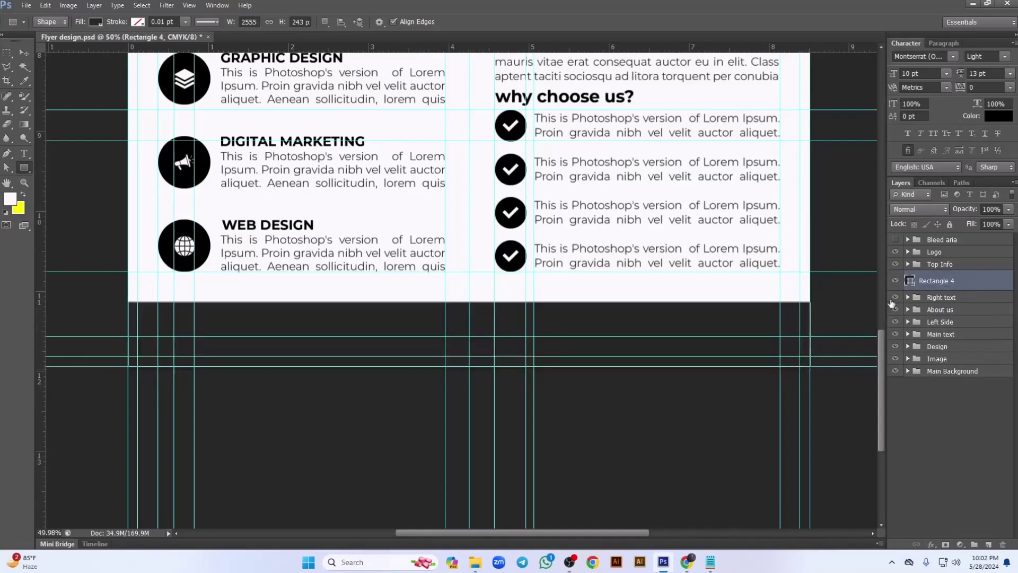
double_click(910, 281)
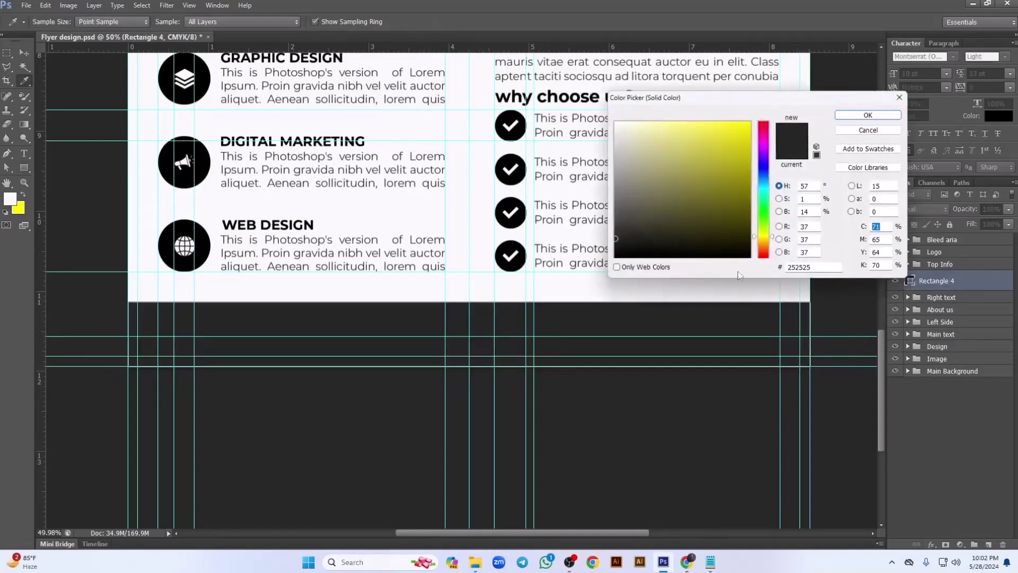
click(867, 116)
Duplicate the rectangle and fill the copy with the sampled heading green (5fa045).
key(v)
key(ctrl+j)
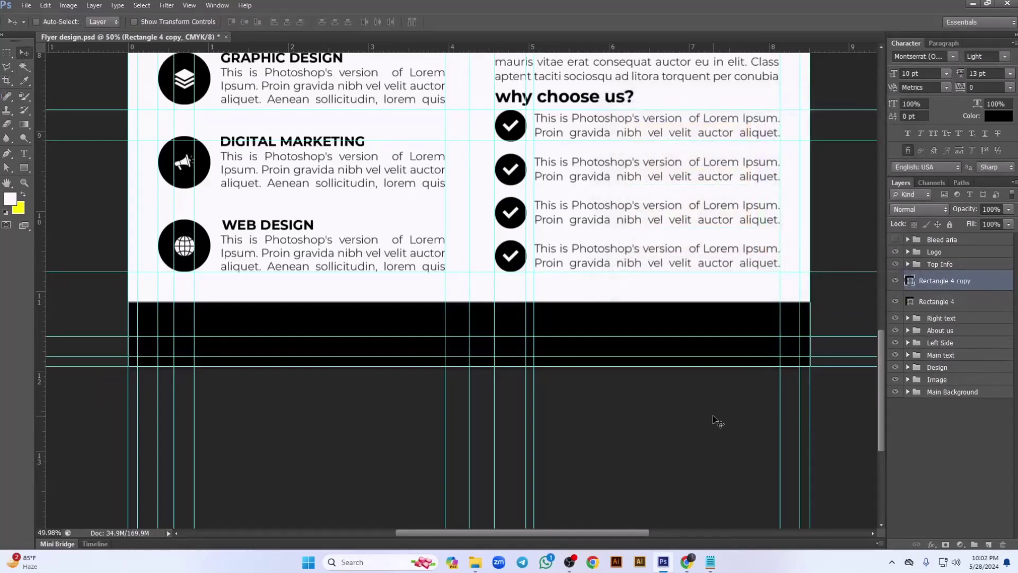
scroll(717, 421, down, 2)
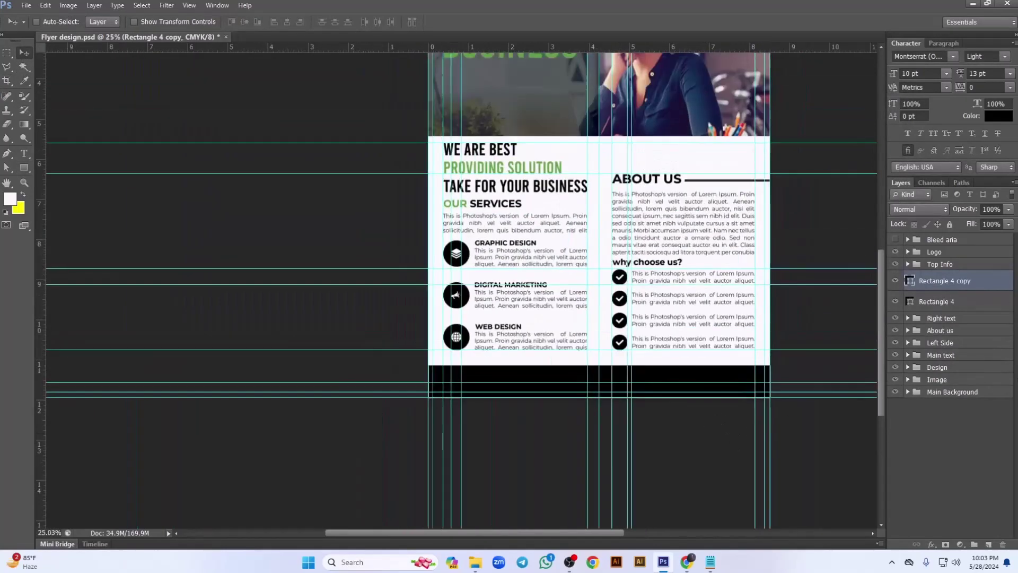
double_click(910, 302)
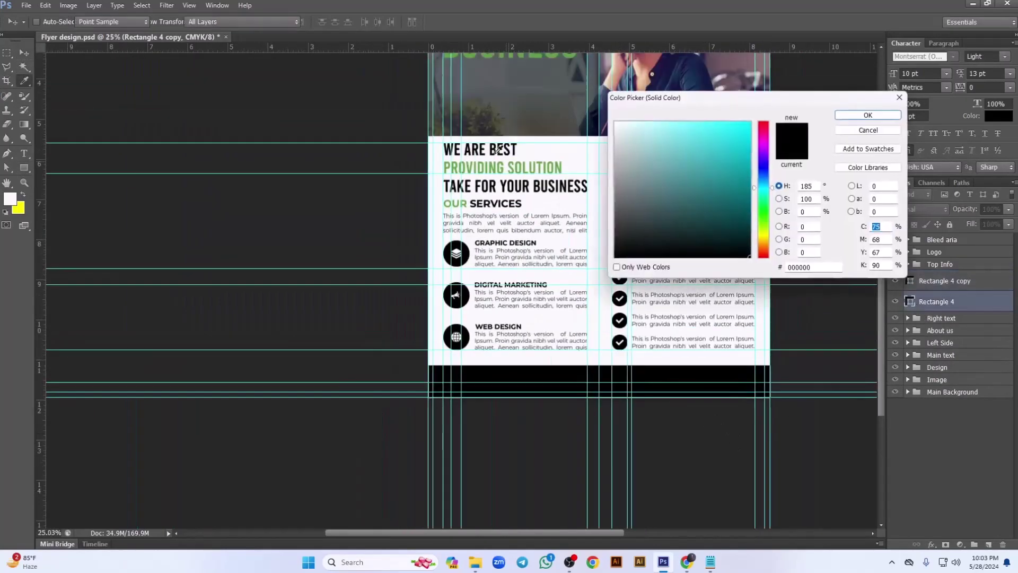
click(489, 52)
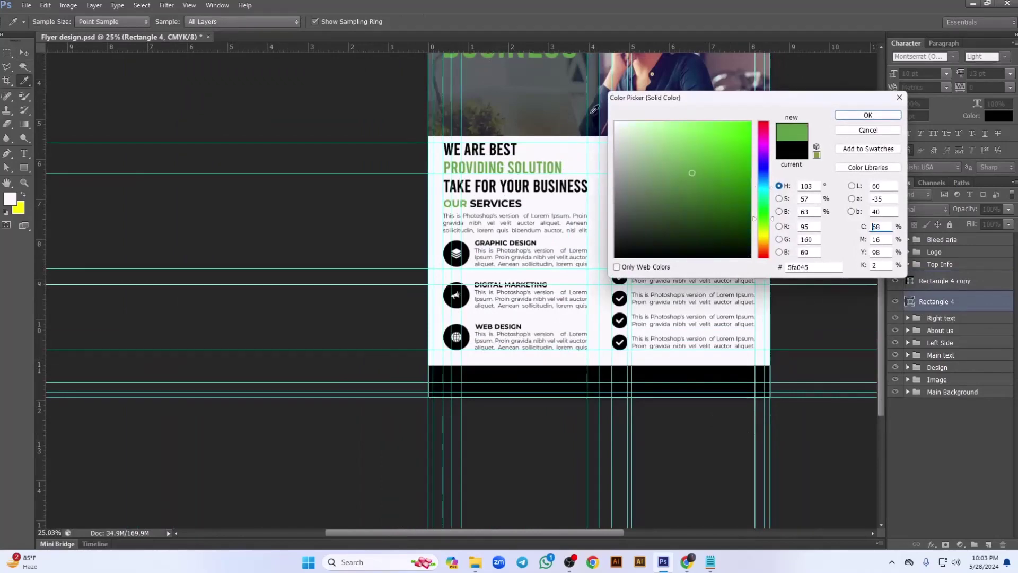
click(868, 115)
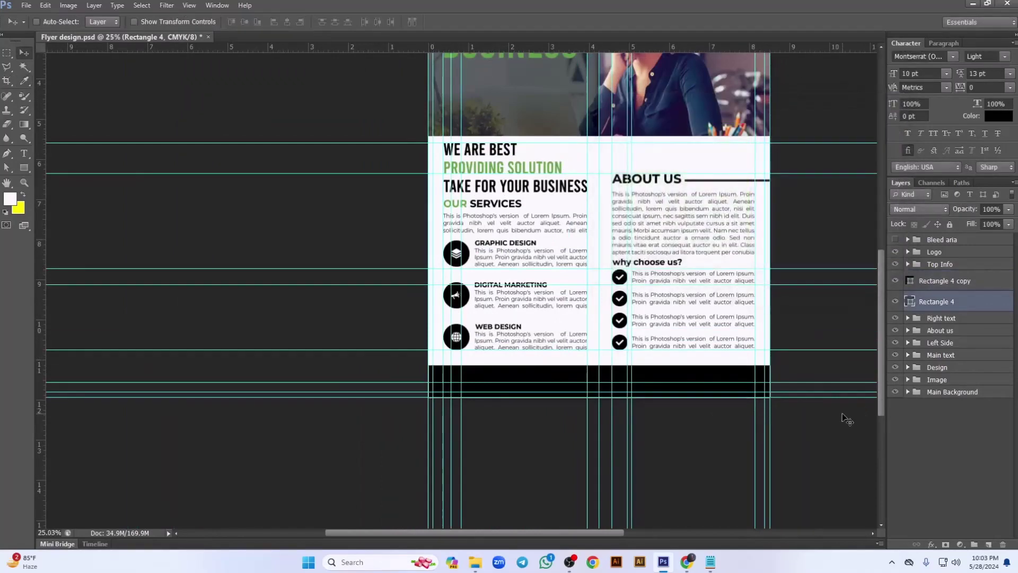
Nudge the green strip up behind the black band so it edges the band's top.
key(shift+Up)
key(shift+Up)
key(shift+Up)
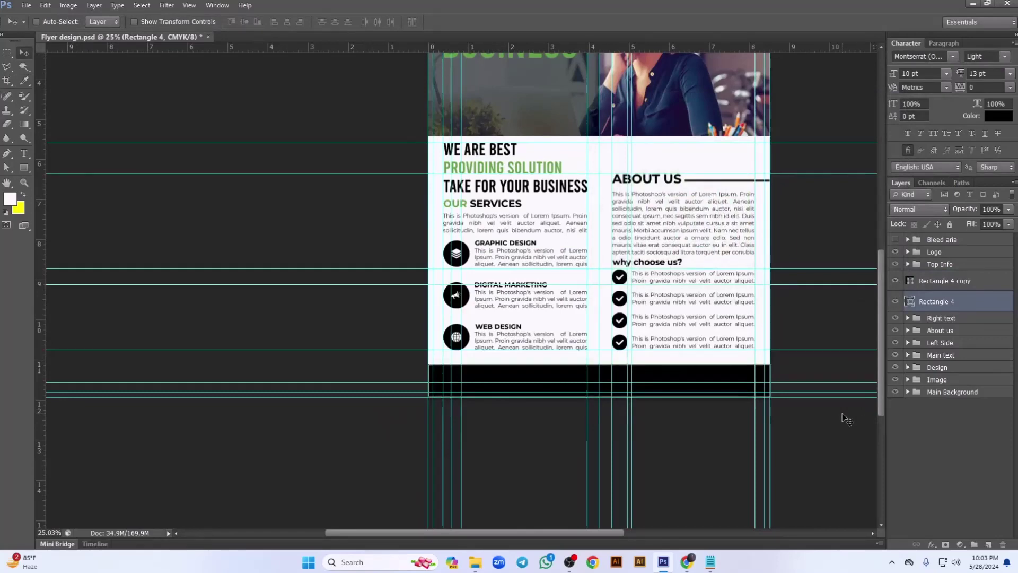
scroll(623, 392, up, 3)
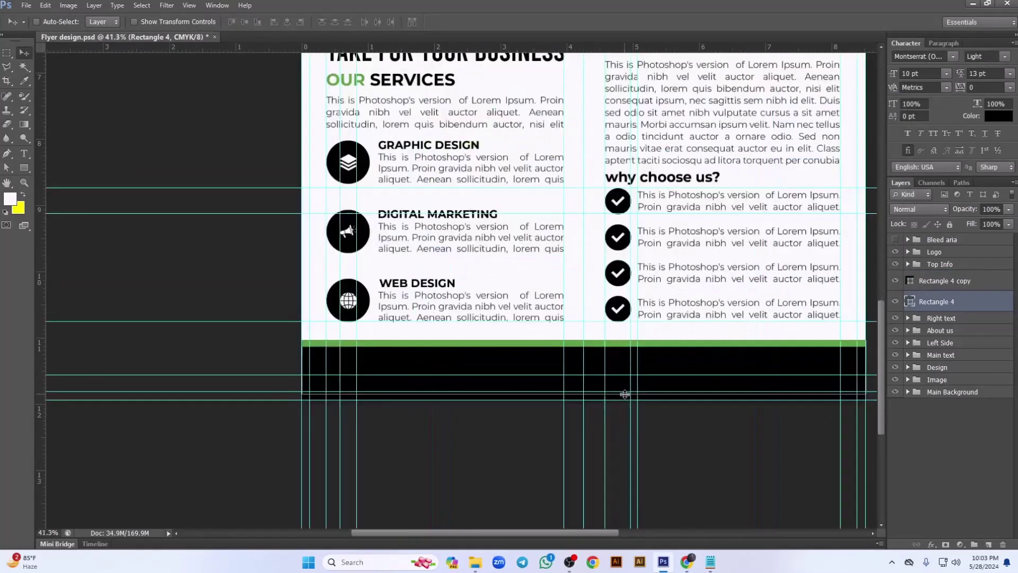
drag(53, 51, 113, 76)
drag(725, 328, 471, 329)
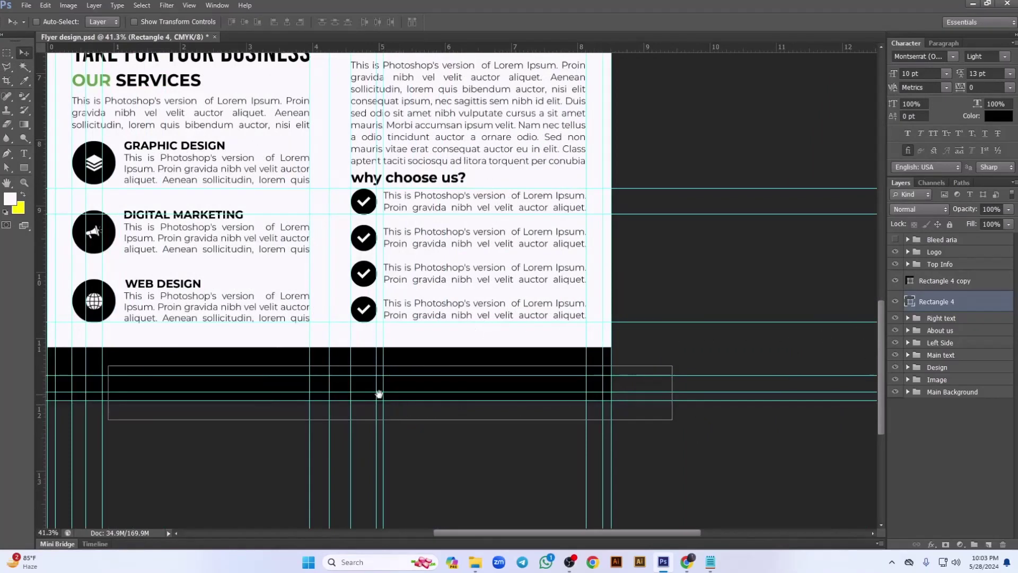
drag(378, 394, 500, 400)
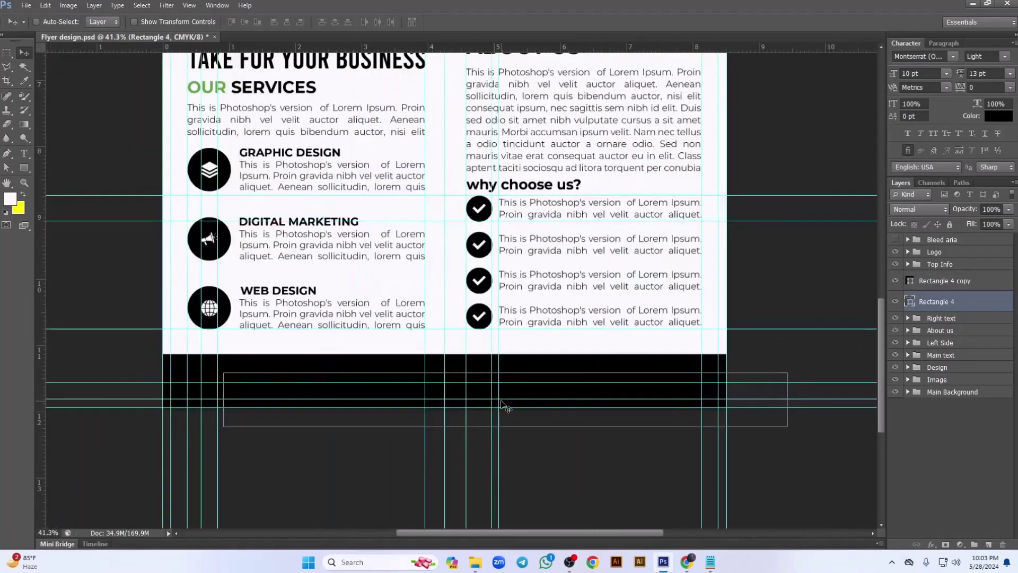
ctrl+click(503, 405)
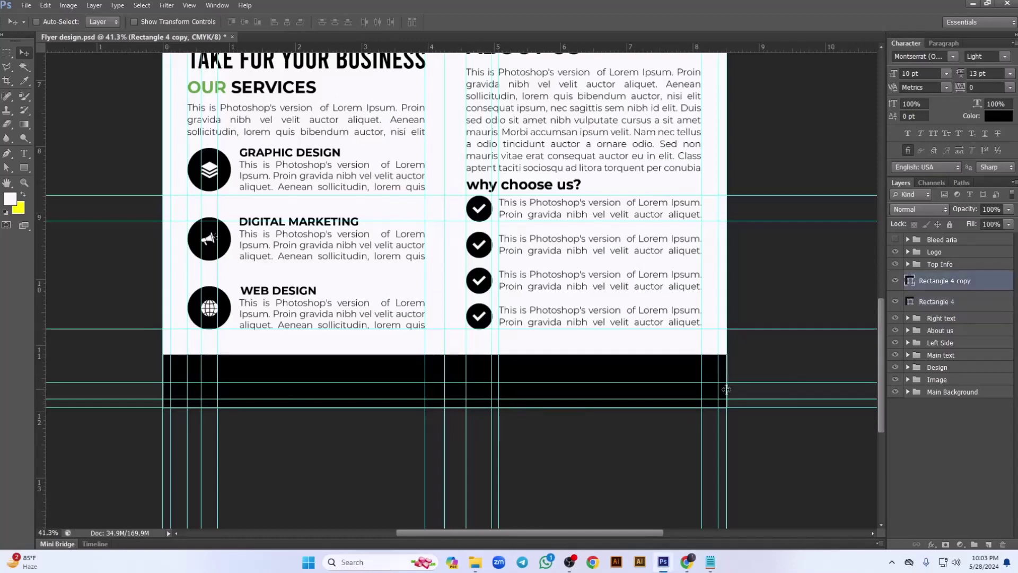
double_click(909, 302)
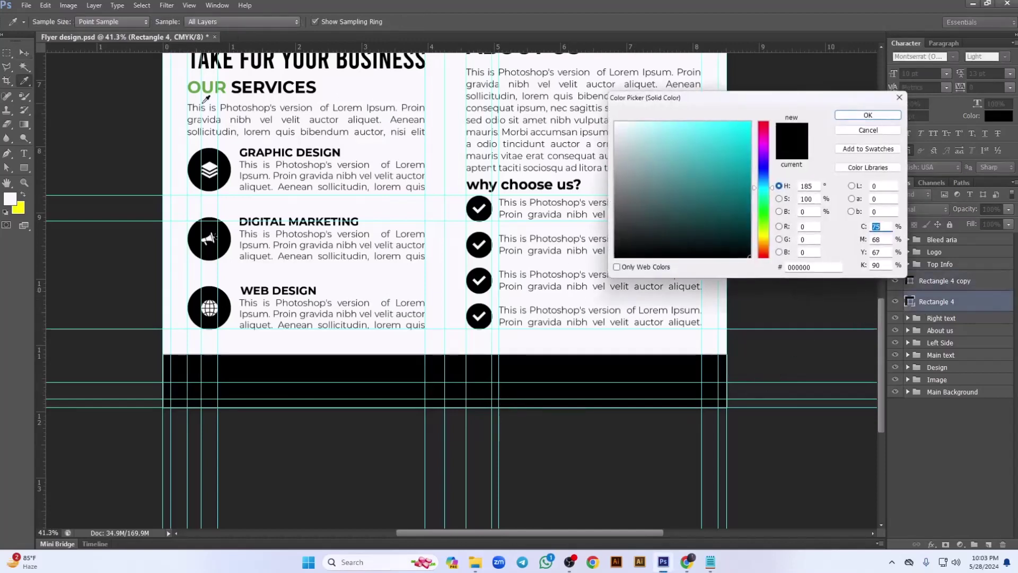
click(868, 115)
key(shift+Up)
key(shift+Up)
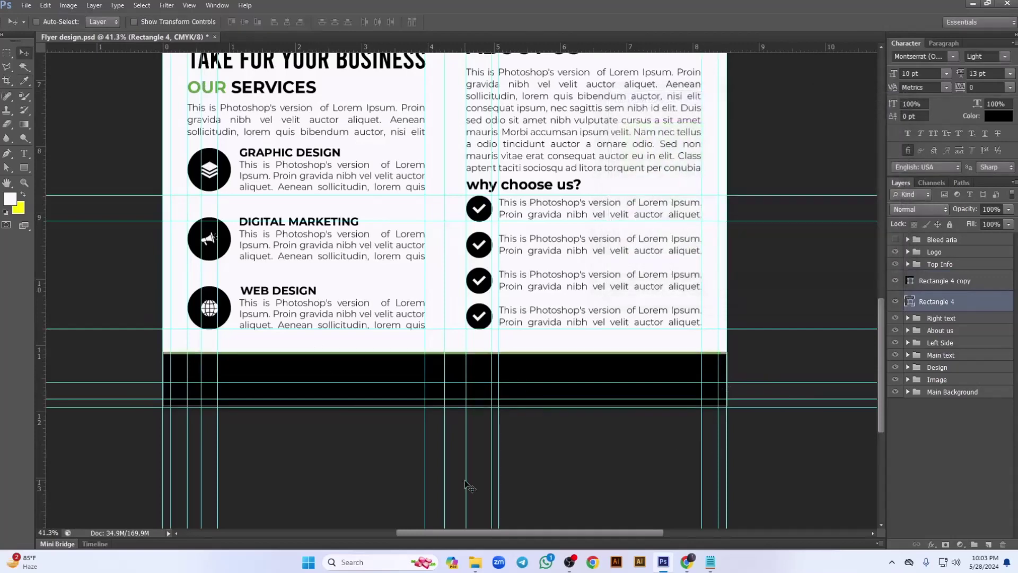
key(shift+Up)
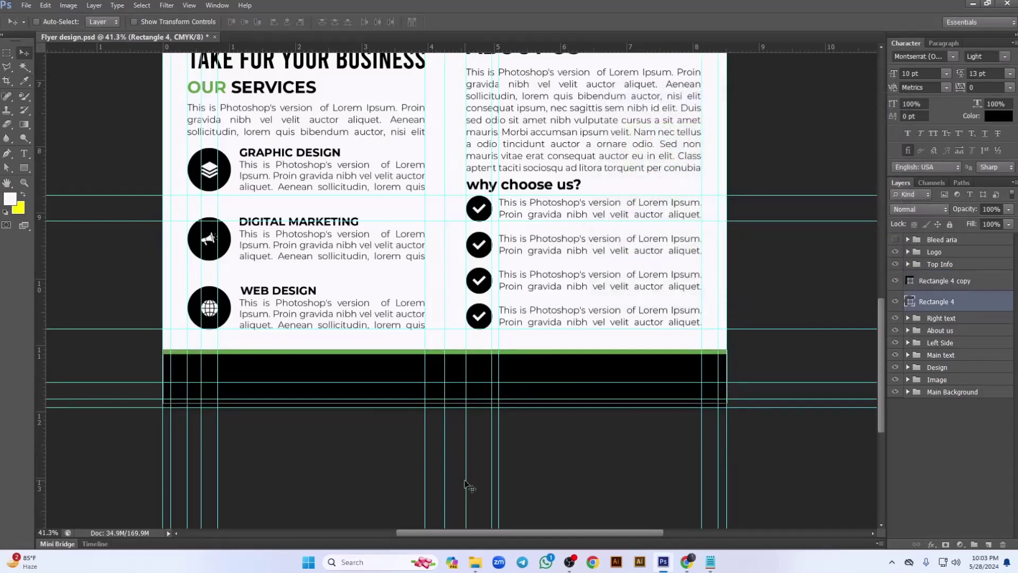
click(977, 286)
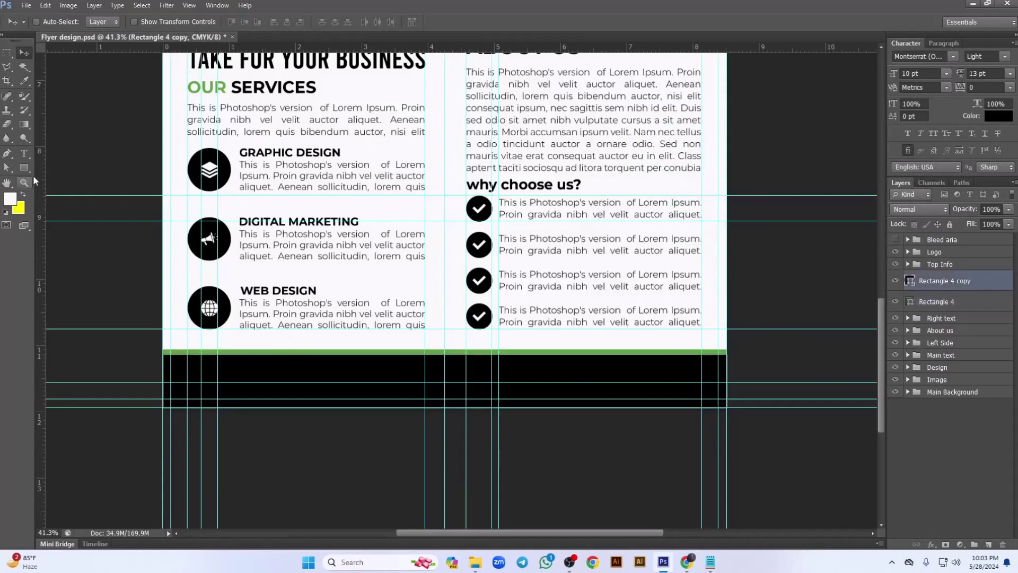
click(711, 562)
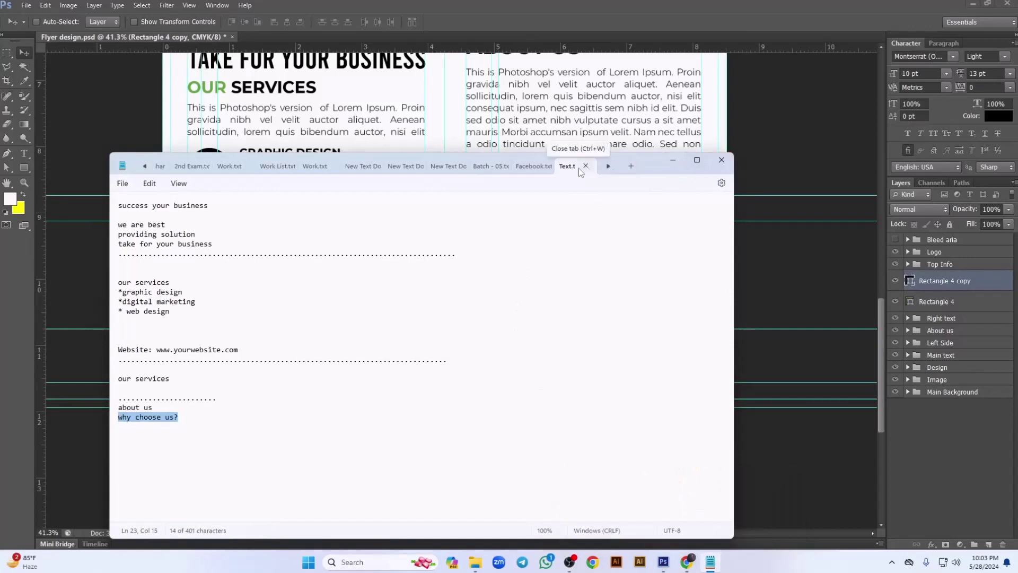
click(721, 160)
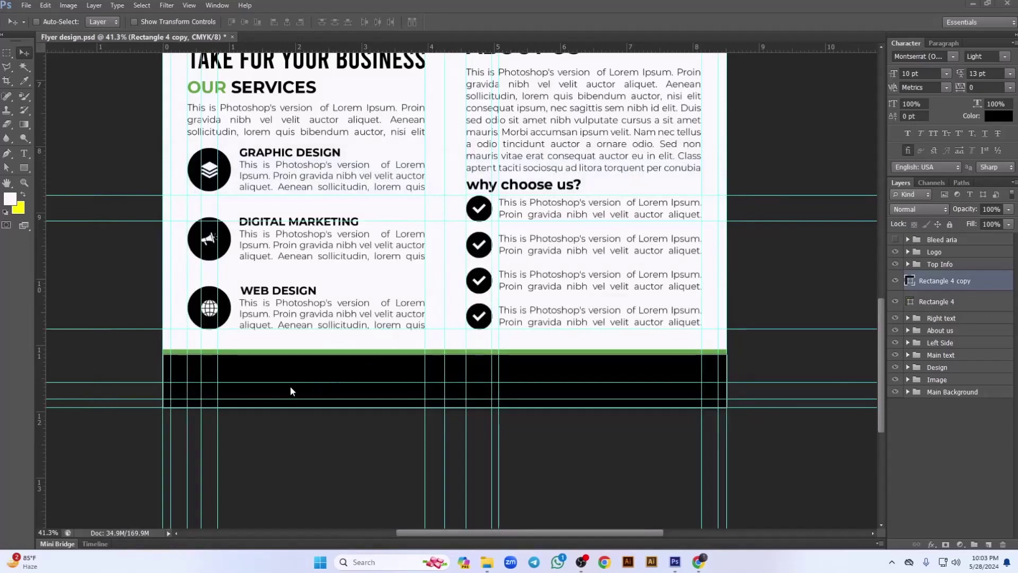
click(24, 154)
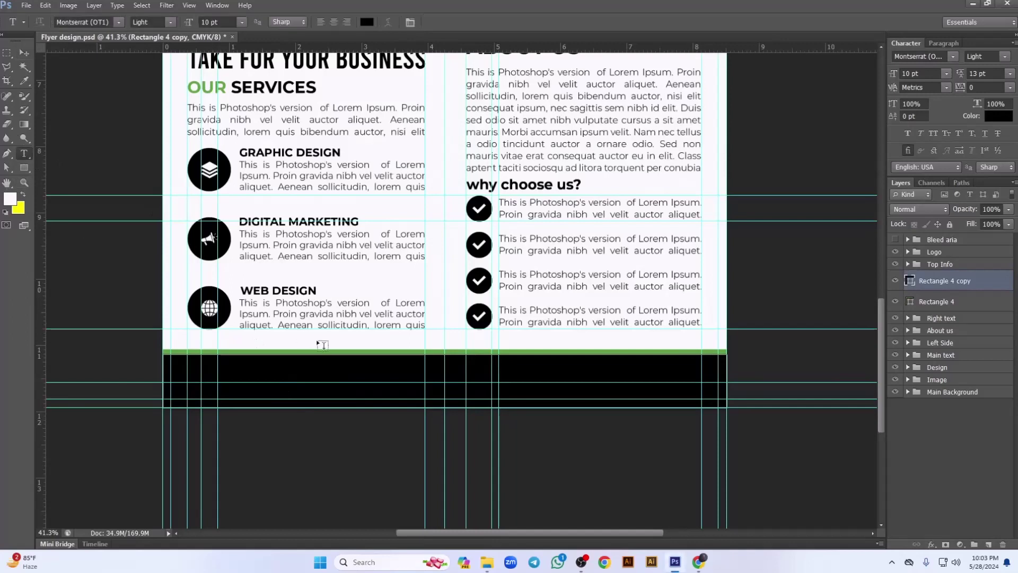
click(361, 292)
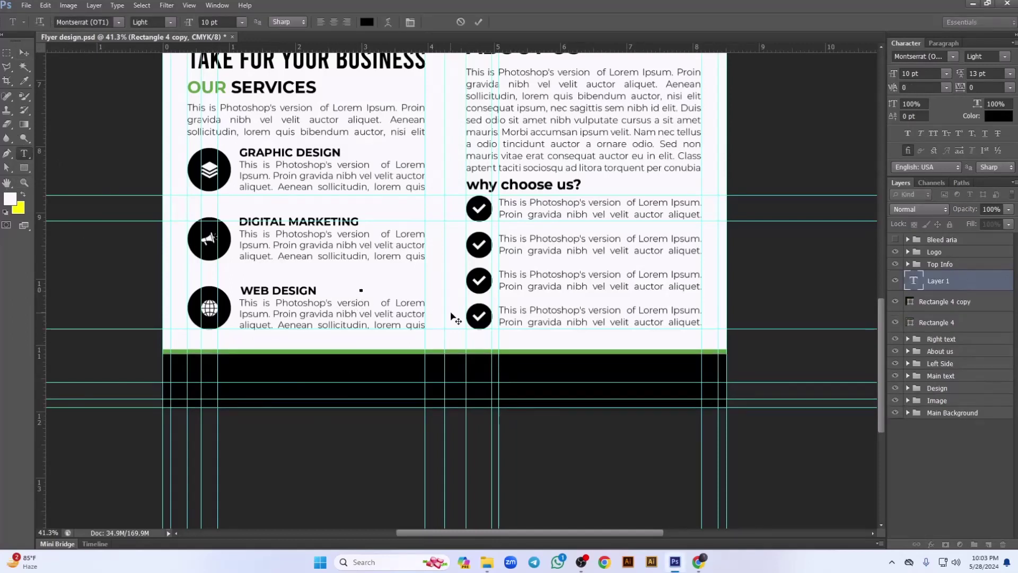
text(www.yourwebsi)
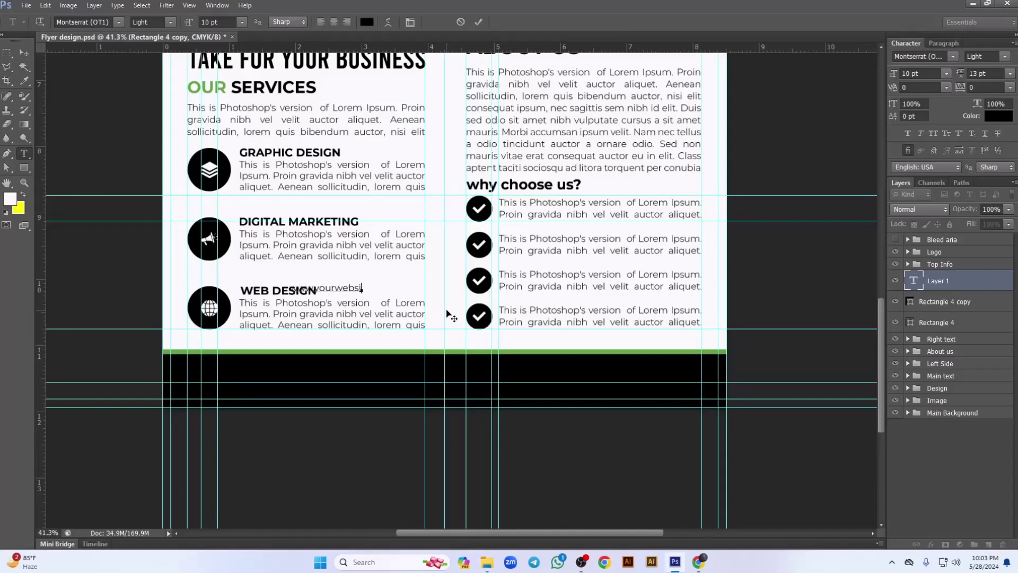
text(te.com)
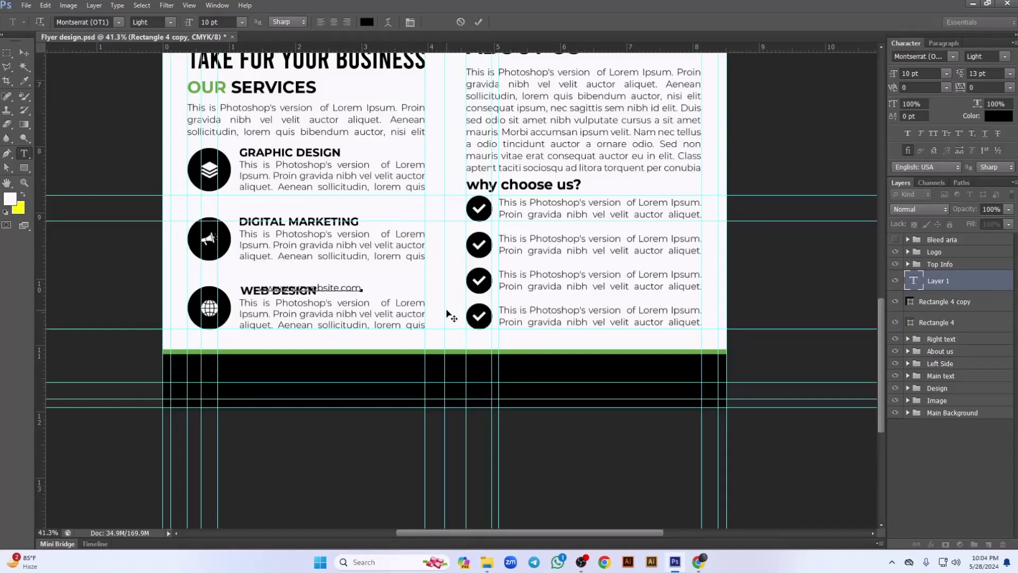
key(ctrl+a)
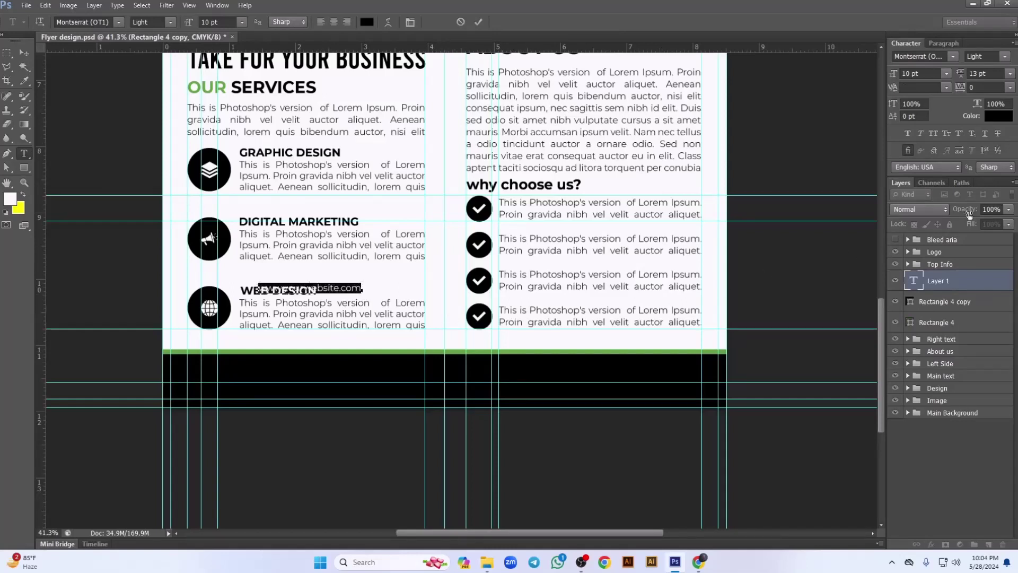
click(1006, 78)
click(997, 94)
click(1004, 57)
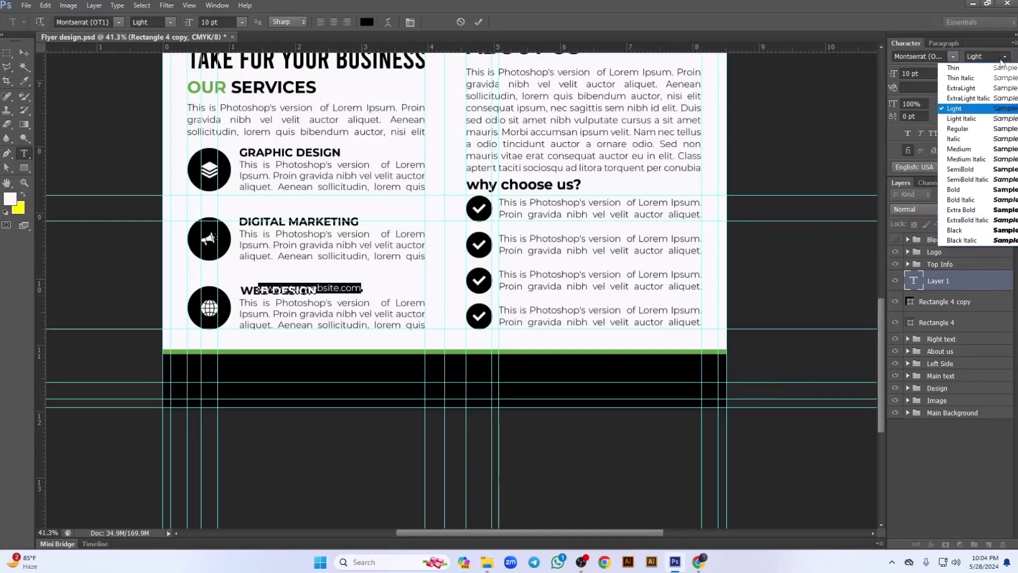
click(1006, 57)
click(931, 73)
text(13)
key(Return)
key(Up)
key(Up)
key(Up)
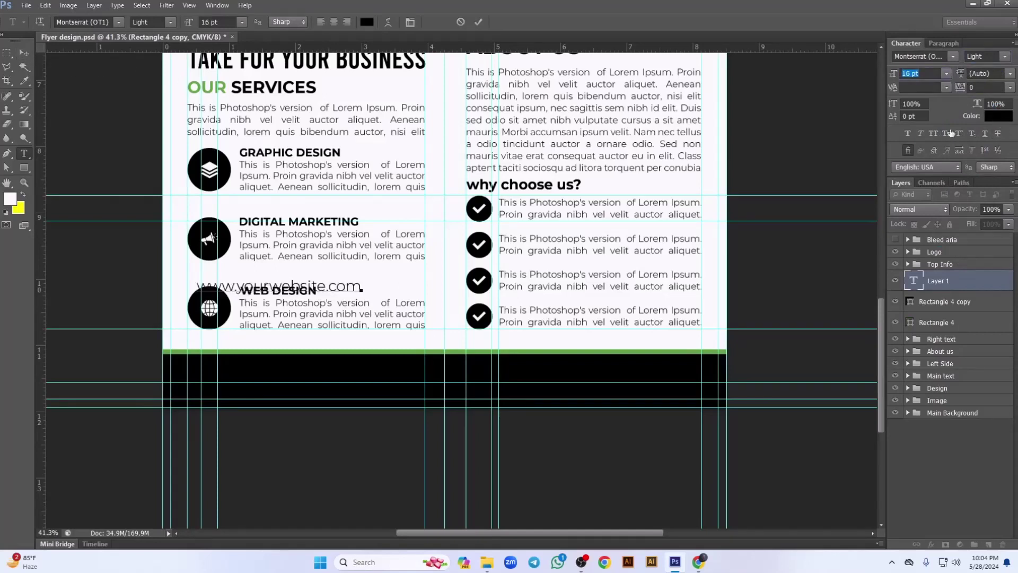
Colour the website text white and move it into the black footer band.
click(999, 117)
click(616, 126)
click(868, 115)
click(24, 53)
drag(340, 289, 466, 374)
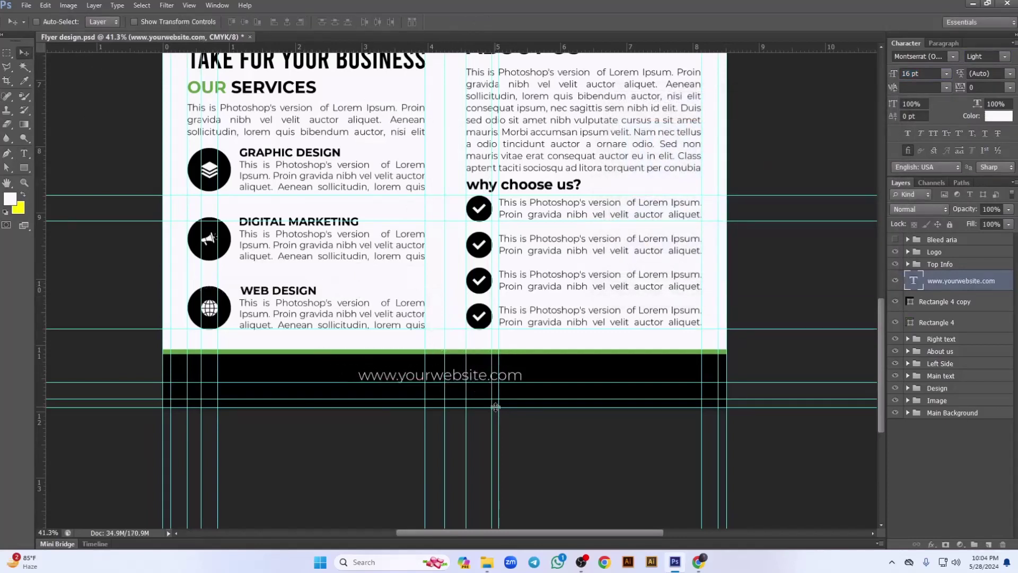
Set the footer website text to 20 pt with 220 tracking.
drag(497, 408, 496, 410)
click(928, 74)
key(Return)
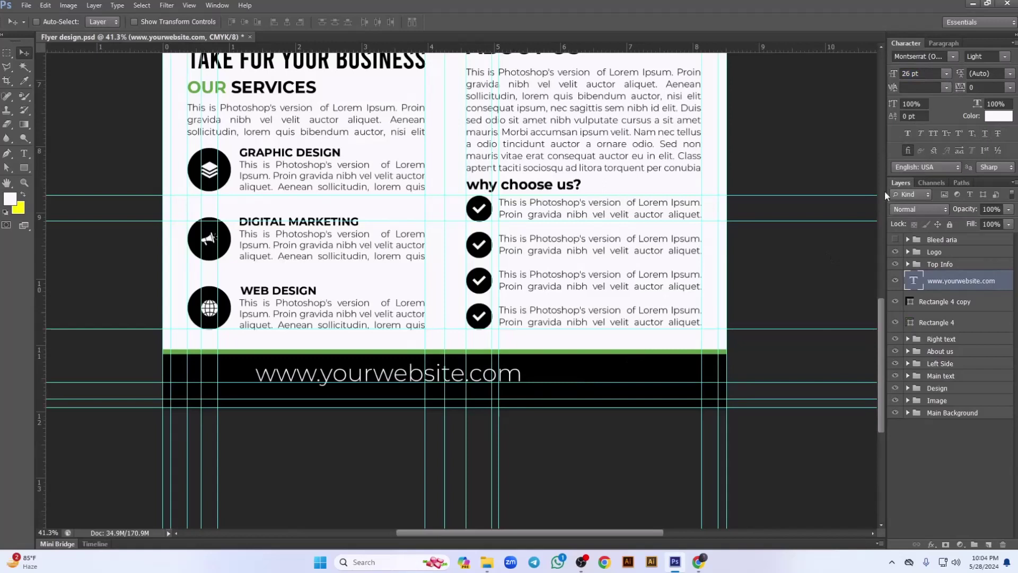
click(921, 73)
text(2)
key(Tab)
key(Tab)
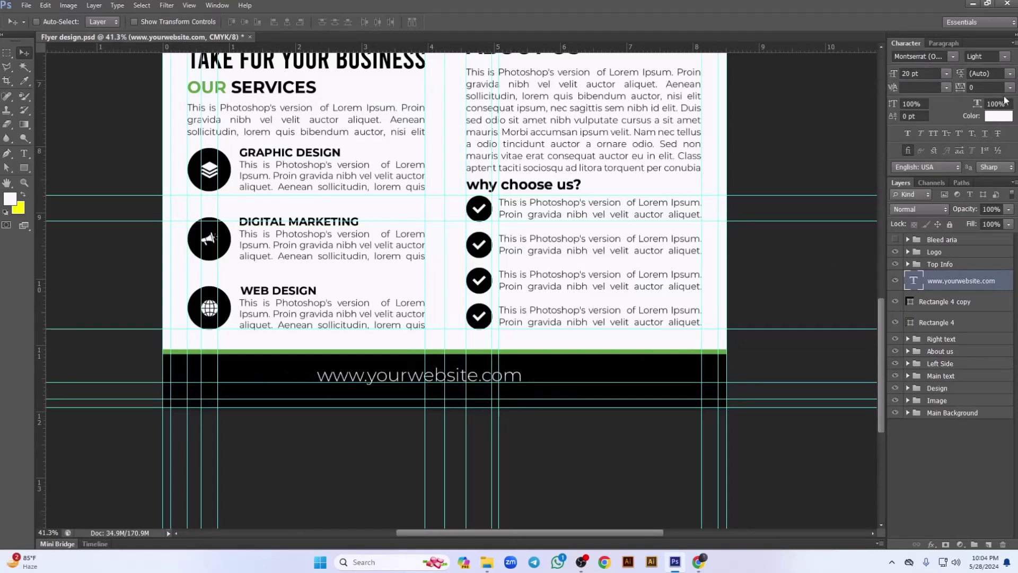
double_click(914, 281)
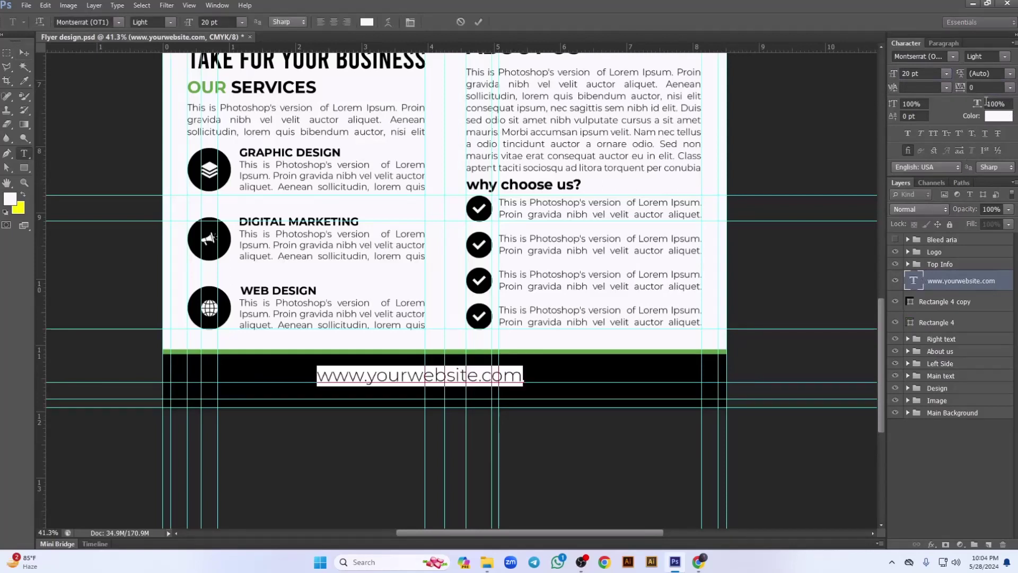
text(220)
key(Return)
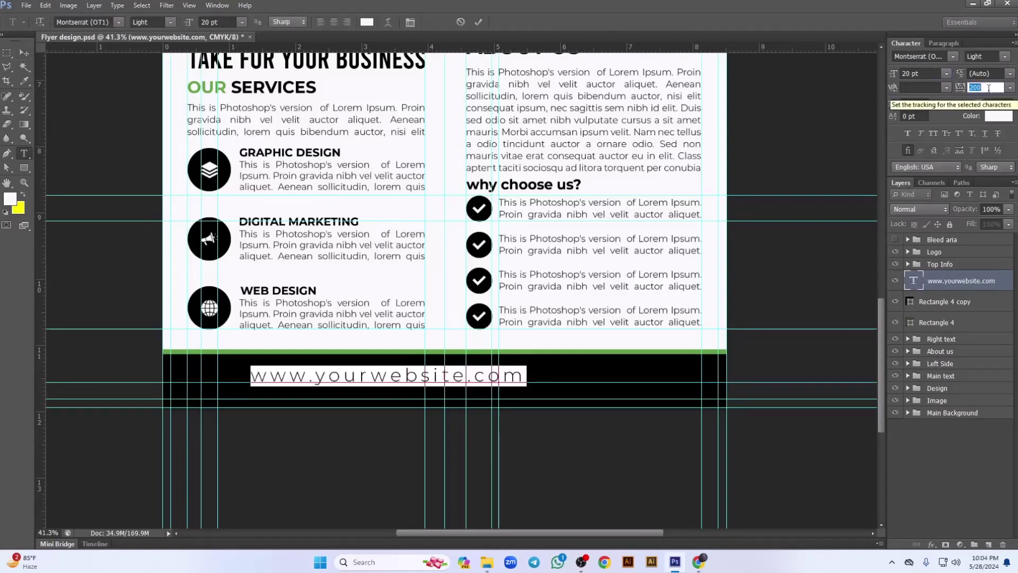
click(24, 53)
Centre the website text in the footer and save Flyer design.psd.
key(shift+Right)
key(shift+Right)
key(shift+Right)
key(shift+Right)
key(shift+Right)
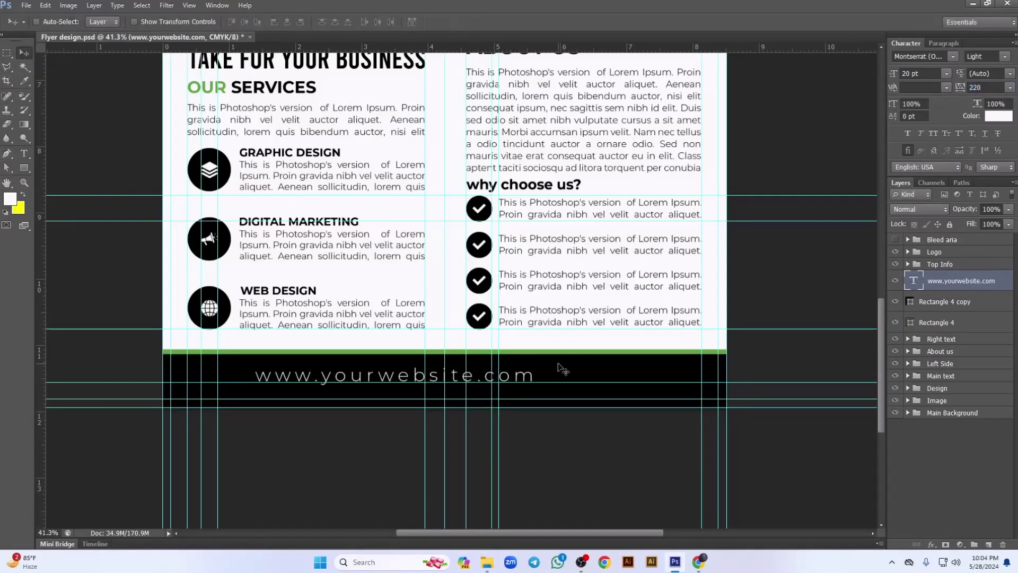
key(ctrl+0)
drag(433, 505, 461, 505)
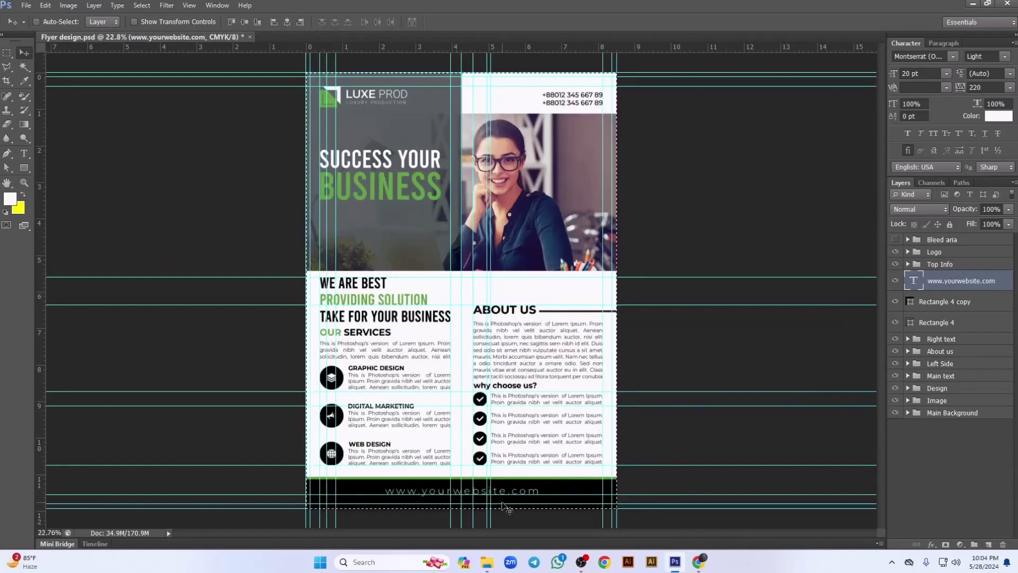
key(ctrl+s)
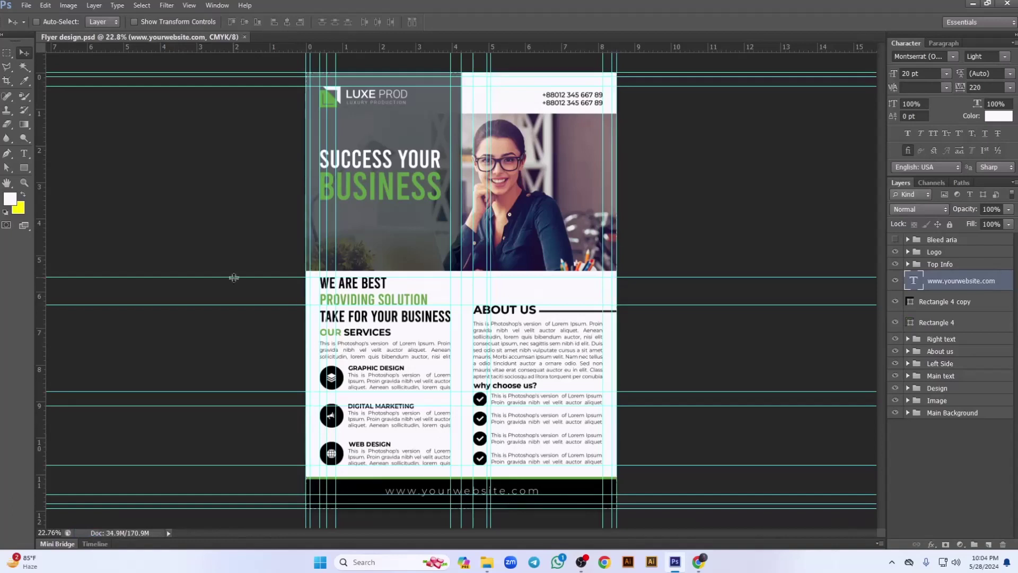
Group the footer text and both bars into a group named 'Web'.
shift+click(979, 322)
key(ctrl+g)
double_click(941, 277)
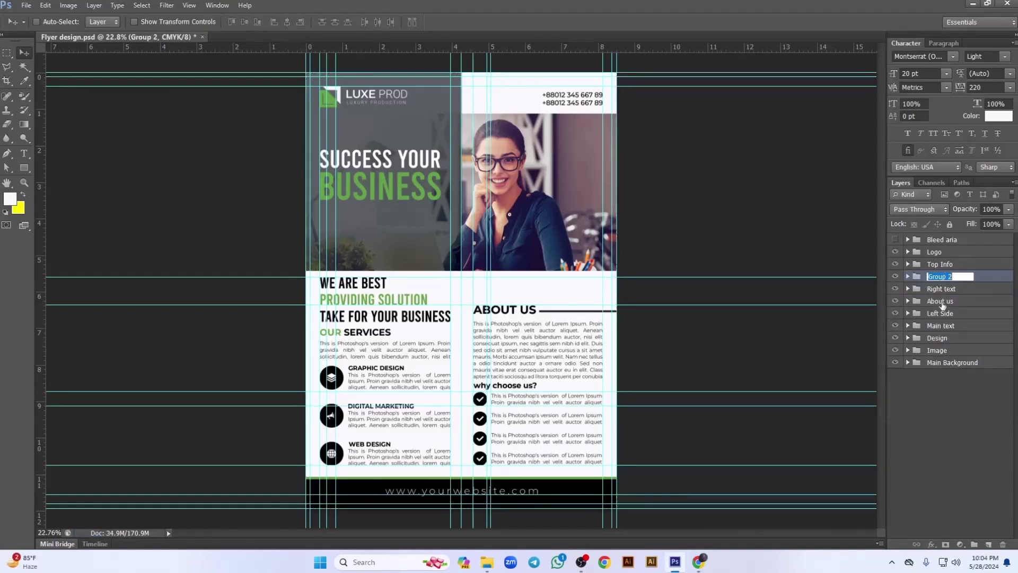
text(Web)
key(Return)
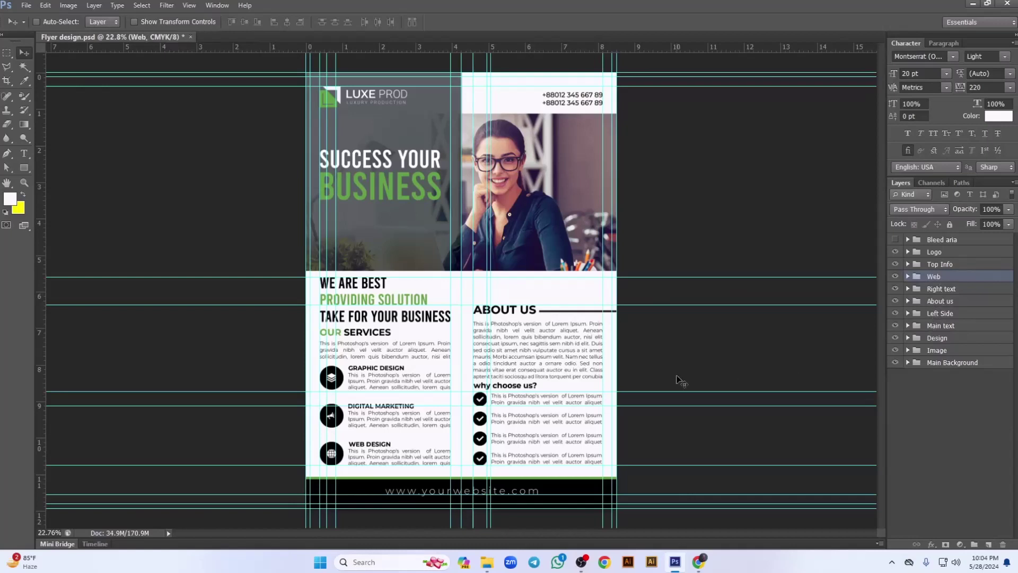
Remove the vertical guides from the left side and through the photo.
scroll(626, 386, down, 1)
scroll(507, 370, up, 1)
drag(335, 244, 306, 239)
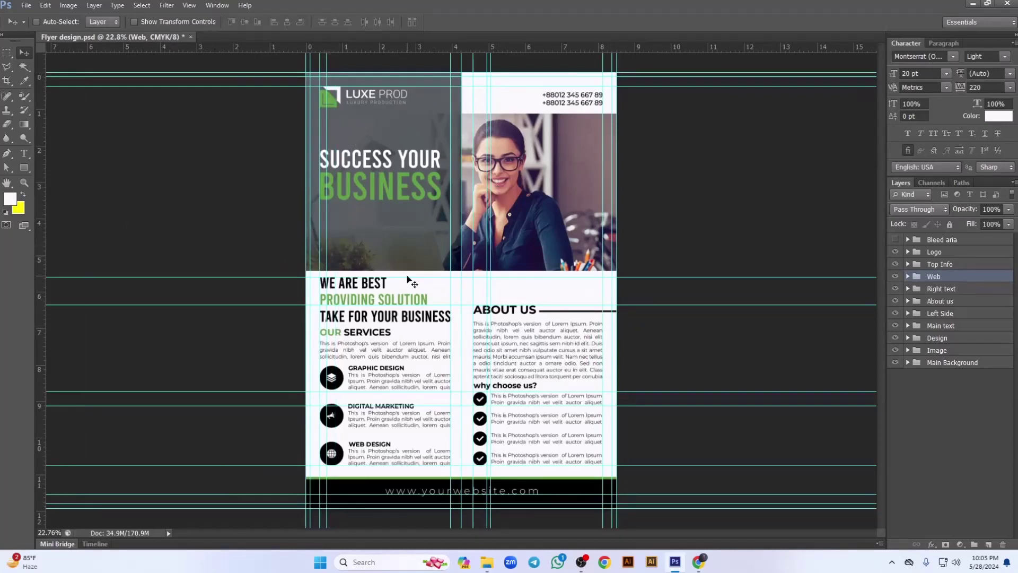
key(ctrl+semicolon)
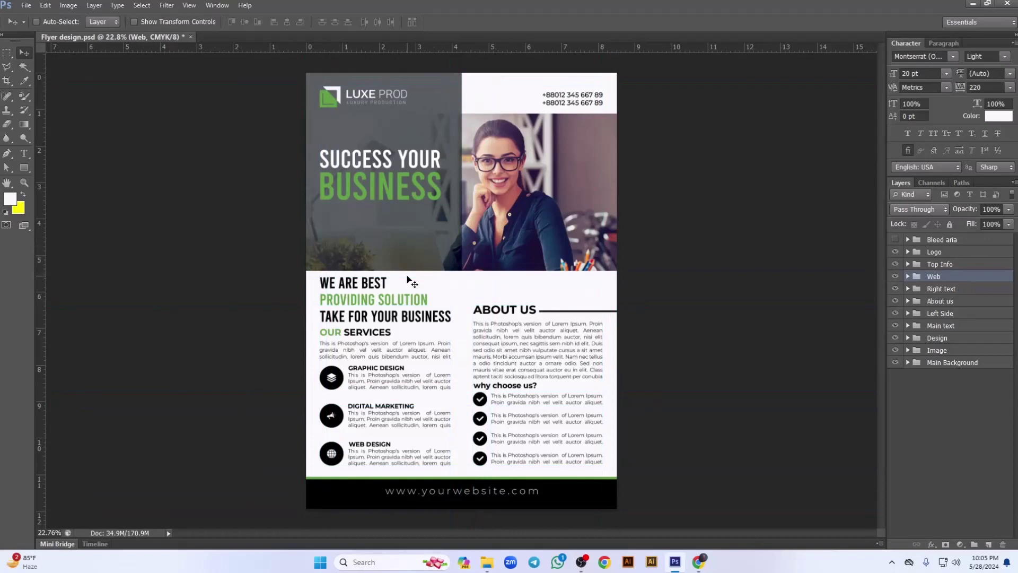
key(ctrl+semicolon)
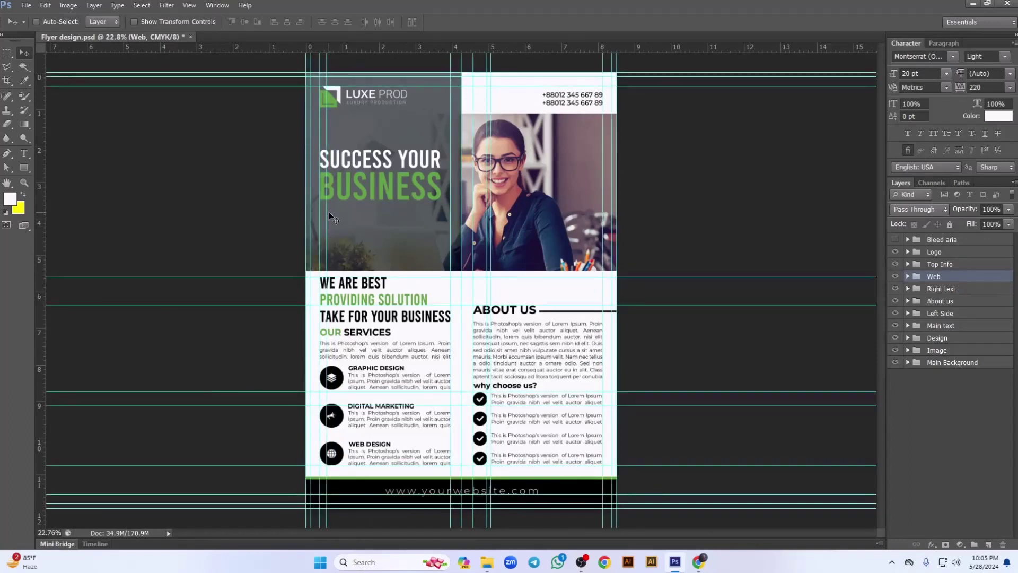
drag(327, 211, 40, 212)
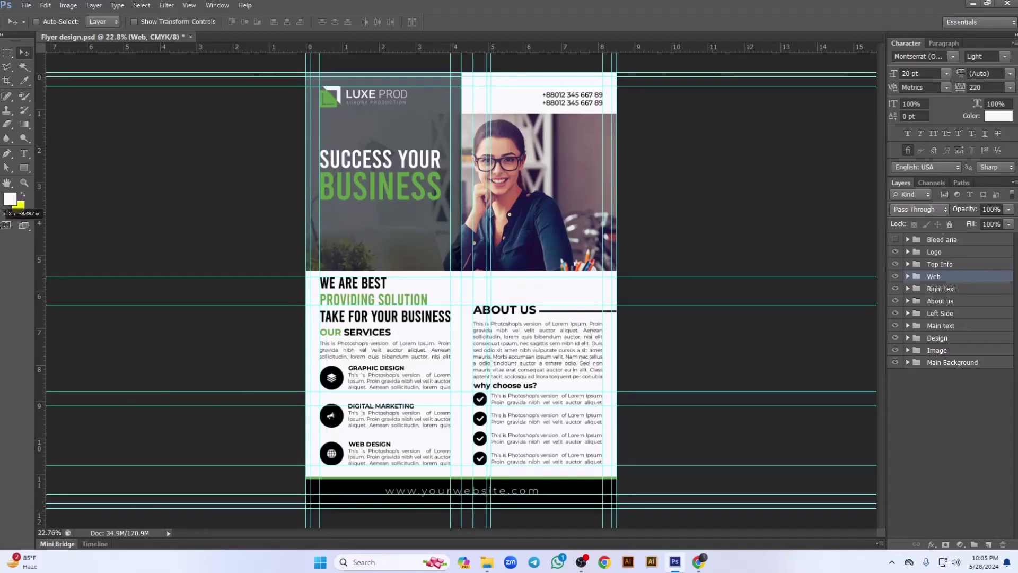
drag(462, 204, 23, 192)
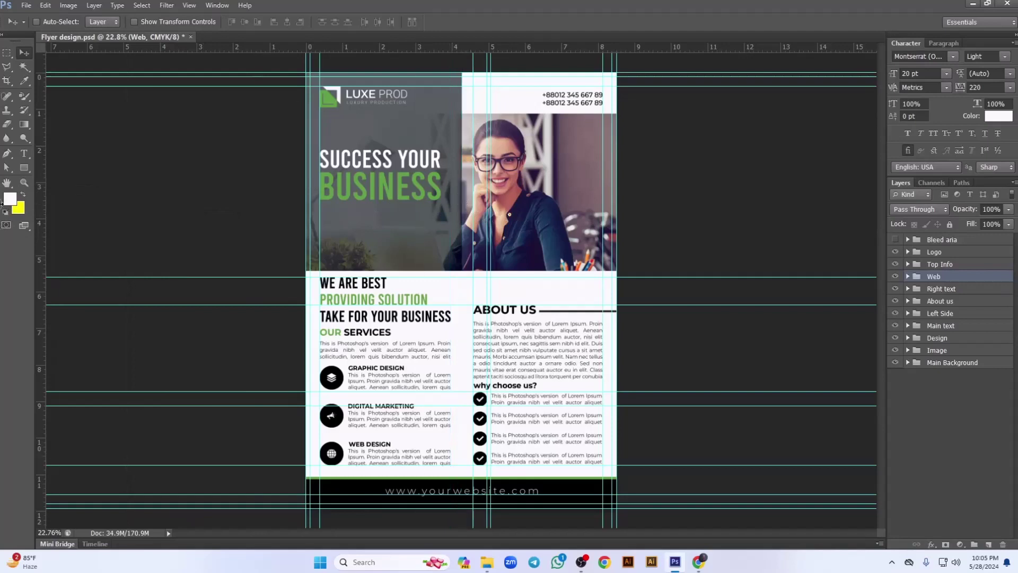
drag(474, 206, 24, 218)
drag(490, 224, 11, 202)
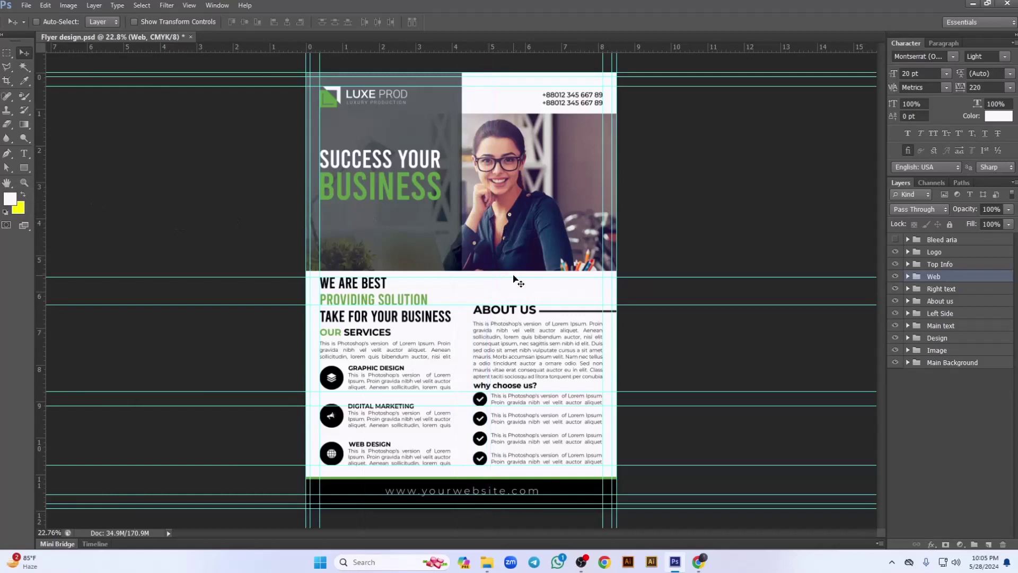
Remove the horizontal guides near ABOUT US and the list, then save the PSD.
drag(514, 279, 514, 47)
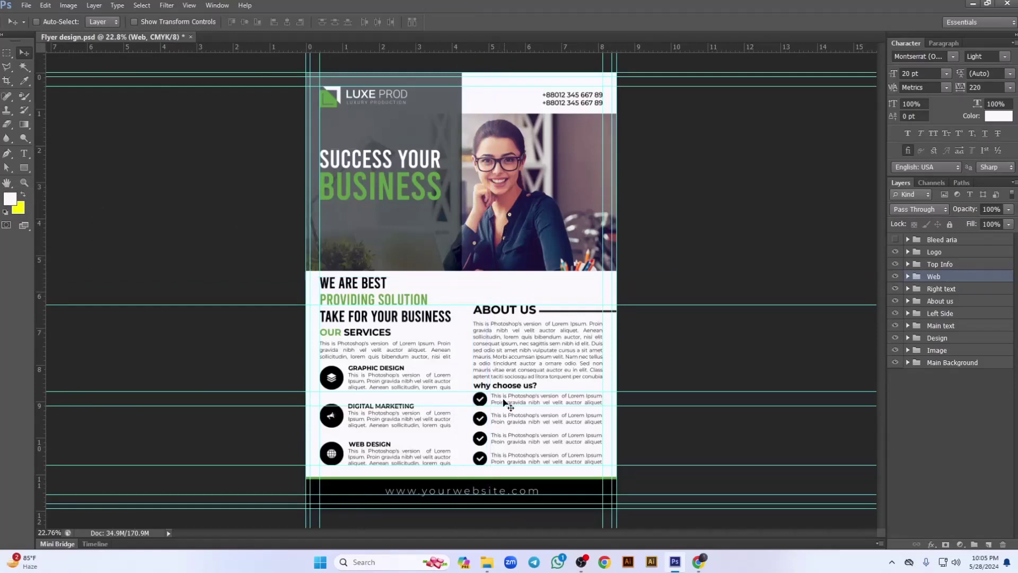
drag(462, 305, 463, 46)
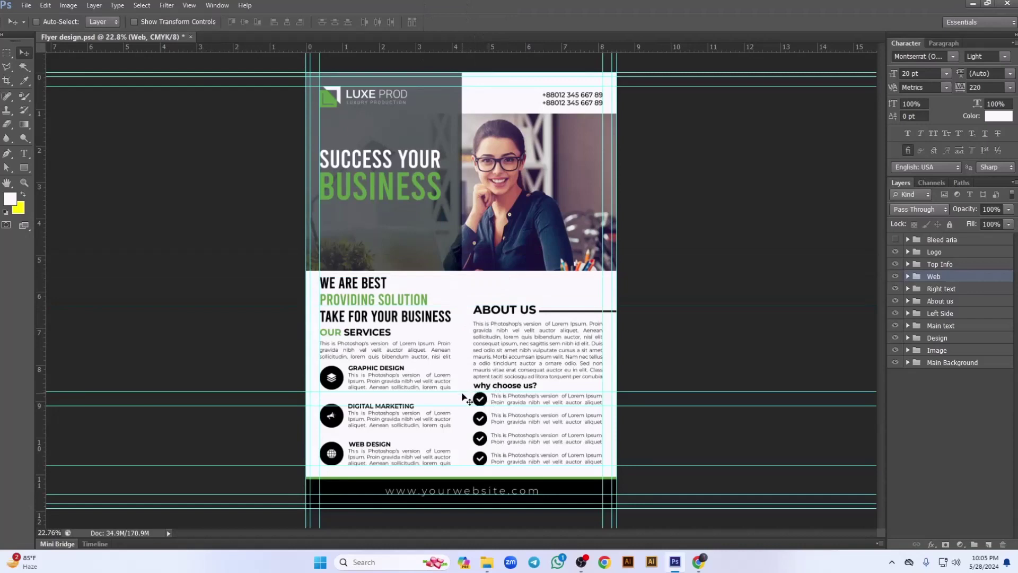
drag(463, 391, 508, 47)
drag(462, 407, 523, 15)
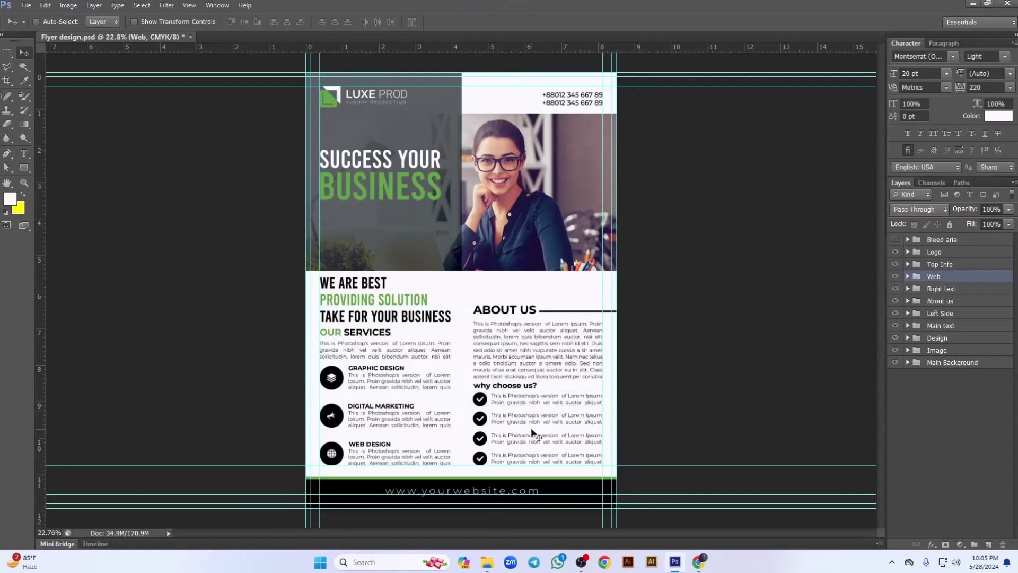
drag(463, 465, 393, 15)
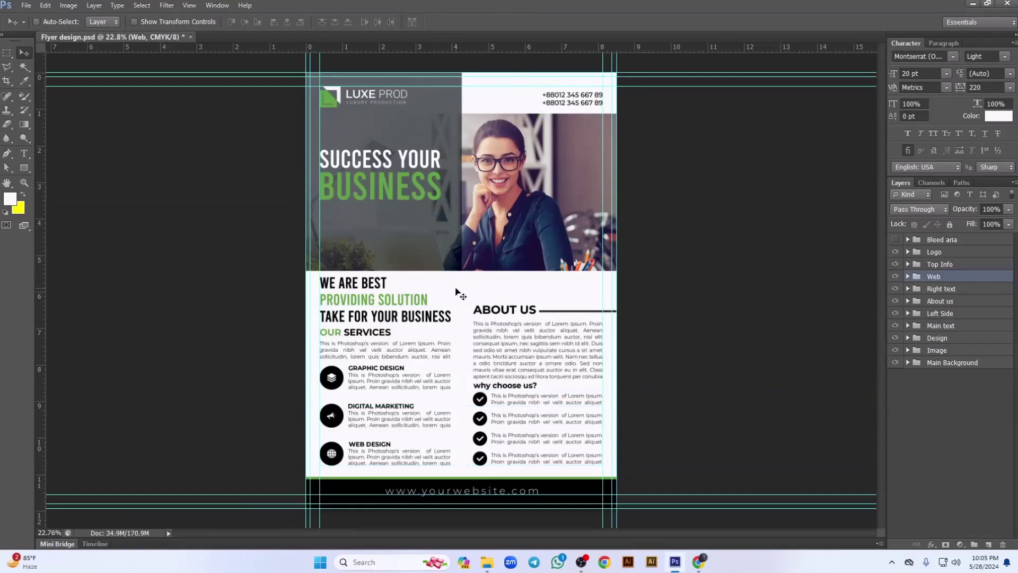
scroll(459, 294, down, 1)
key(ctrl+s)
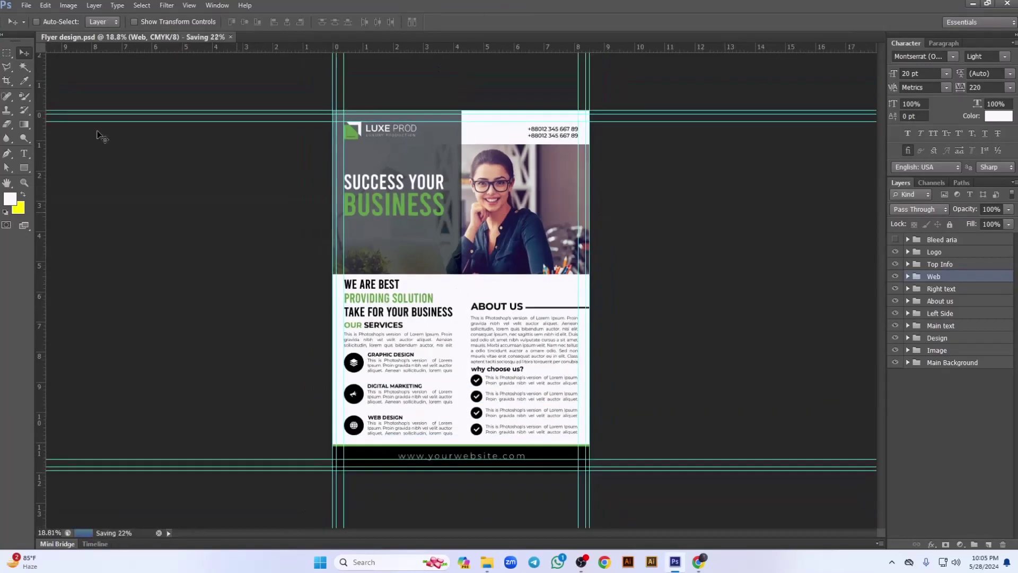
Export Flyer-design.jpg at JPEG quality 100 to the Desktop via Save for Web, then minimize Photoshop.
click(26, 7)
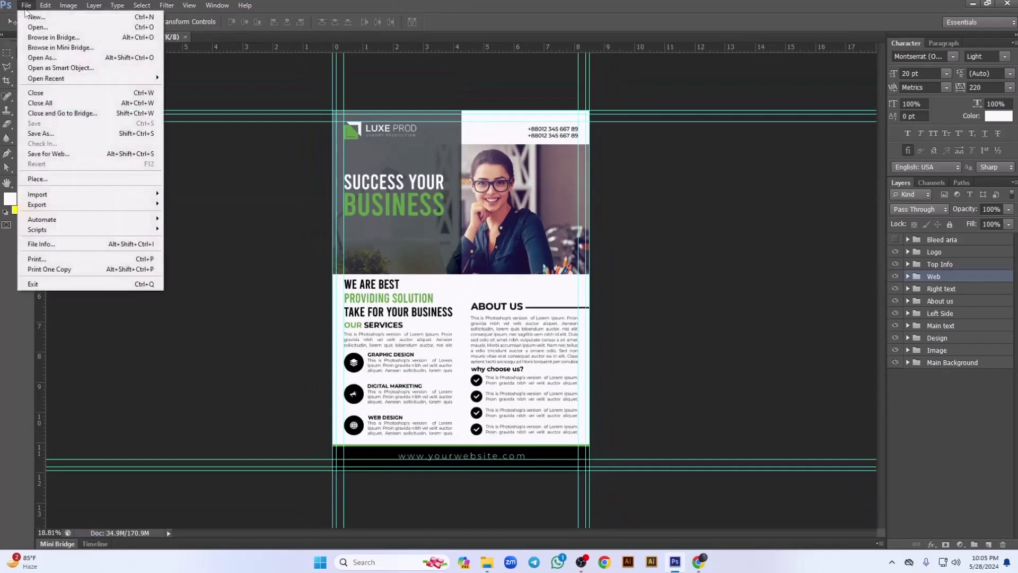
click(56, 154)
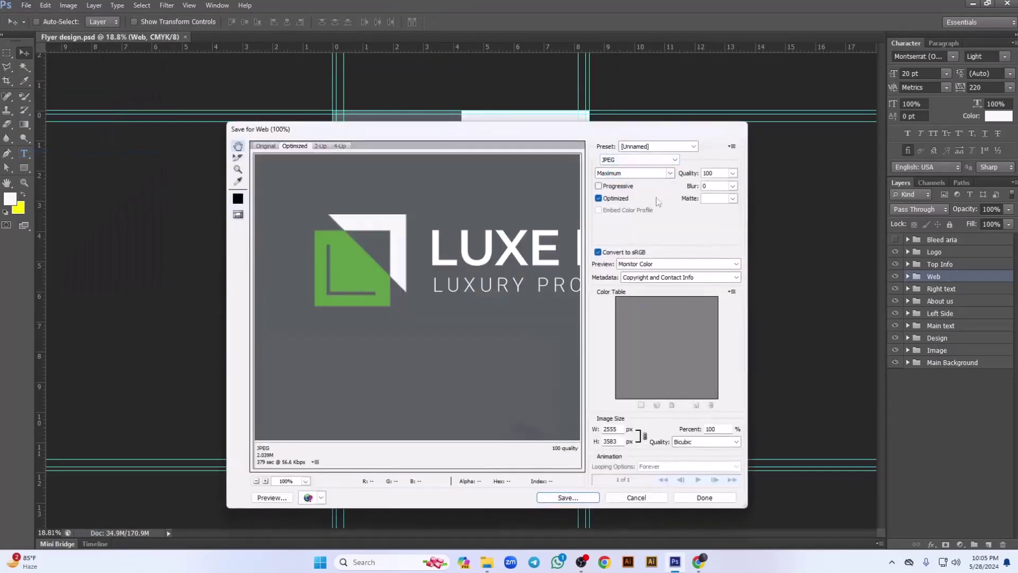
click(568, 498)
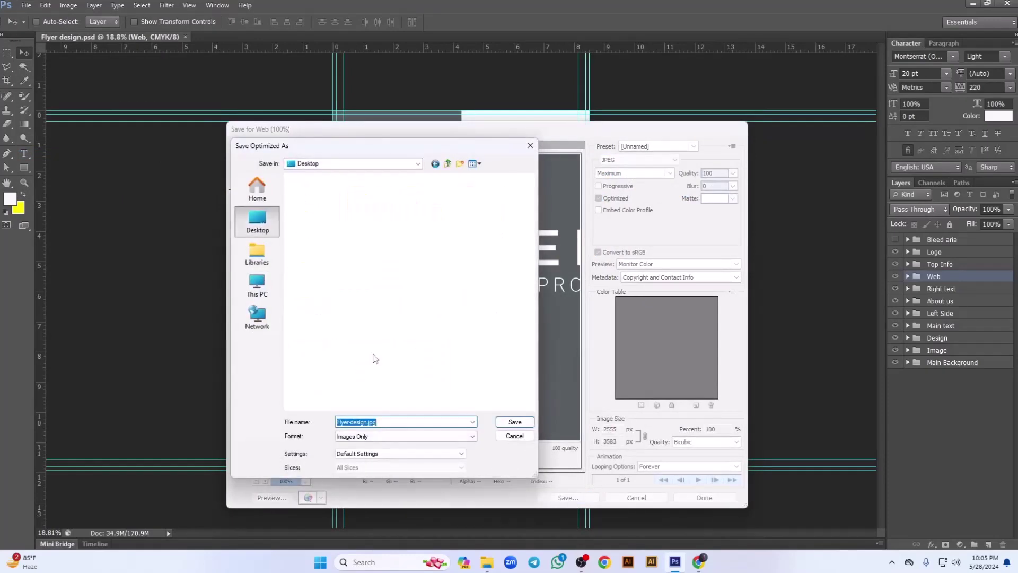
click(515, 356)
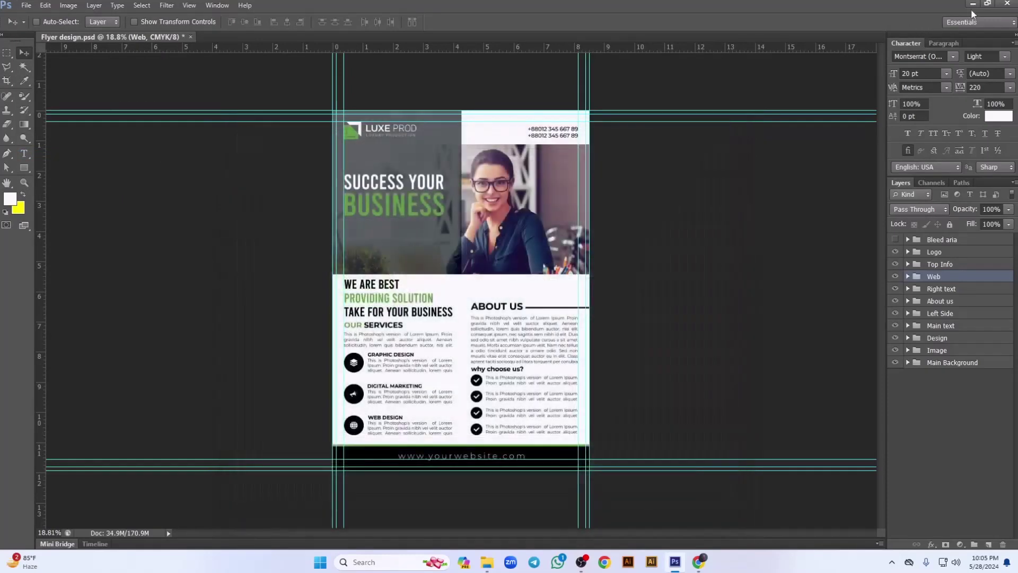
click(972, 4)
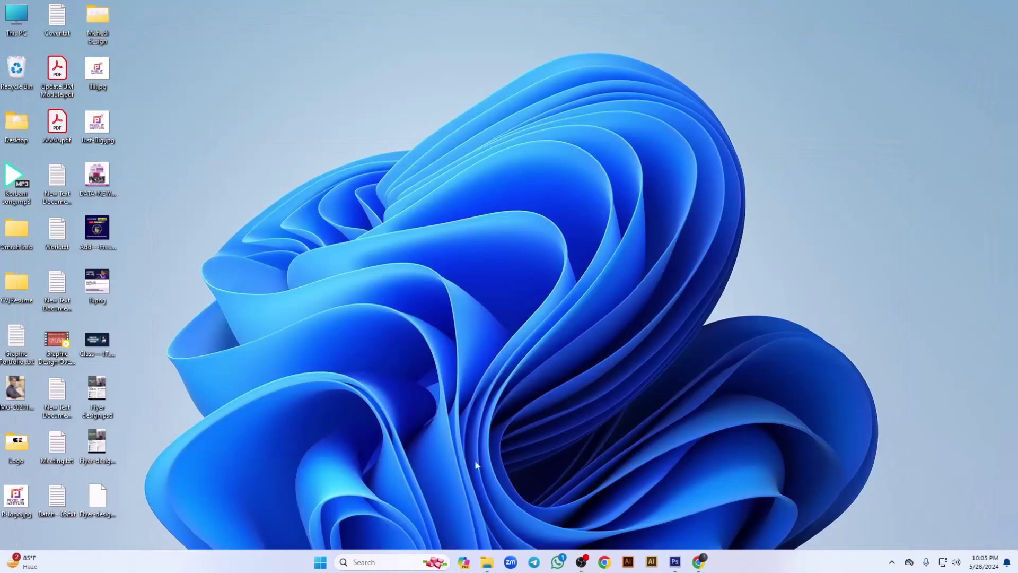
Open Flyer-mock-up.psd and Mockup-2.psd from the Element folder in Photoshop.
mouse_move(497, 570)
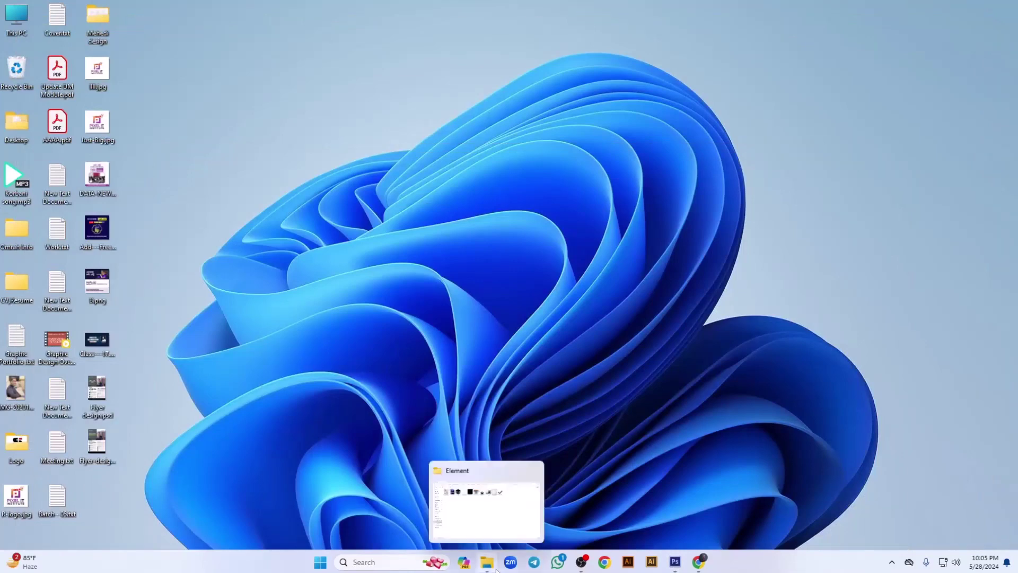
click(502, 504)
double_click(121, 119)
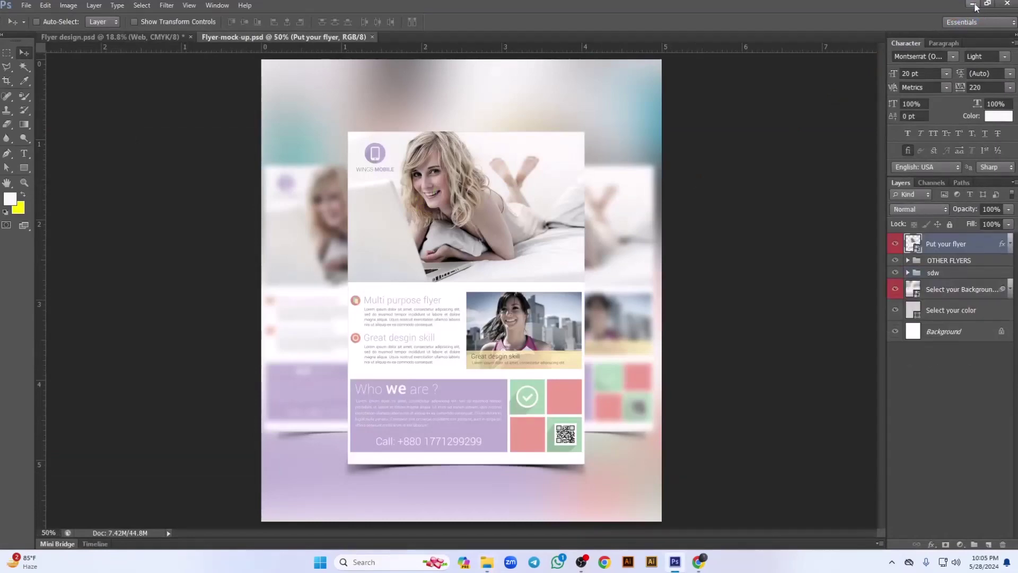
click(973, 4)
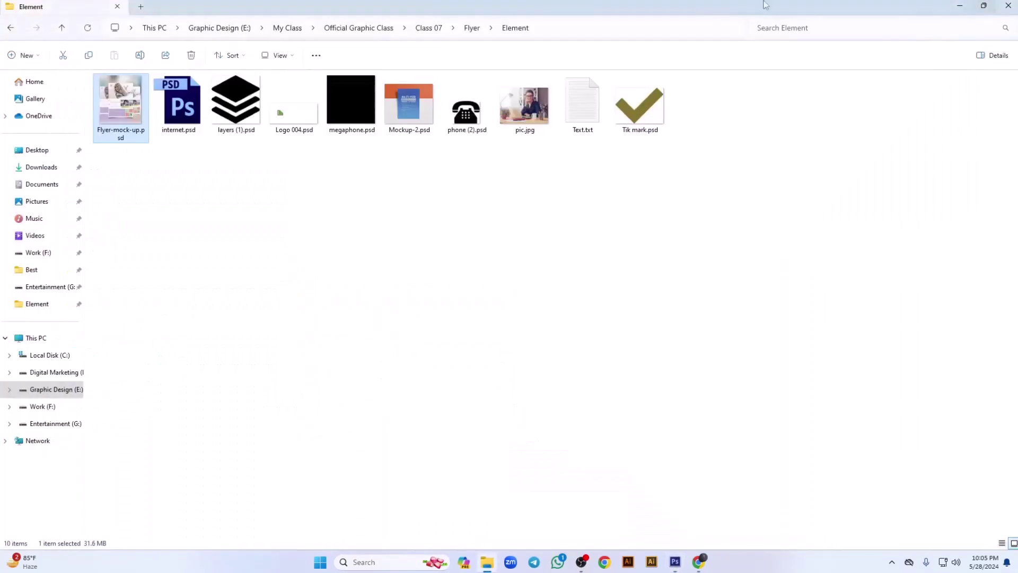
double_click(409, 106)
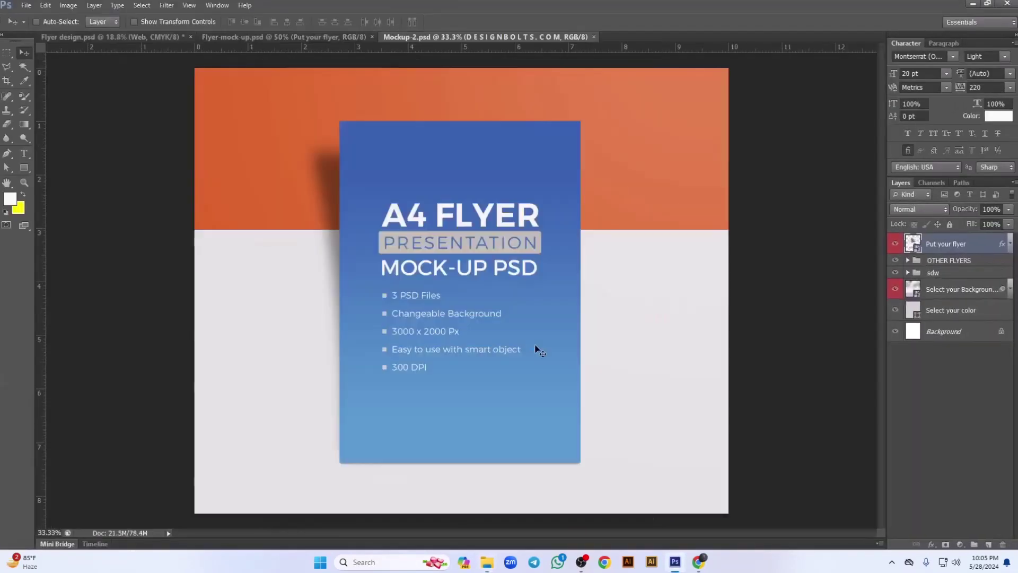
Open the Master Page smart object's contents and fit the page in the window.
click(953, 259)
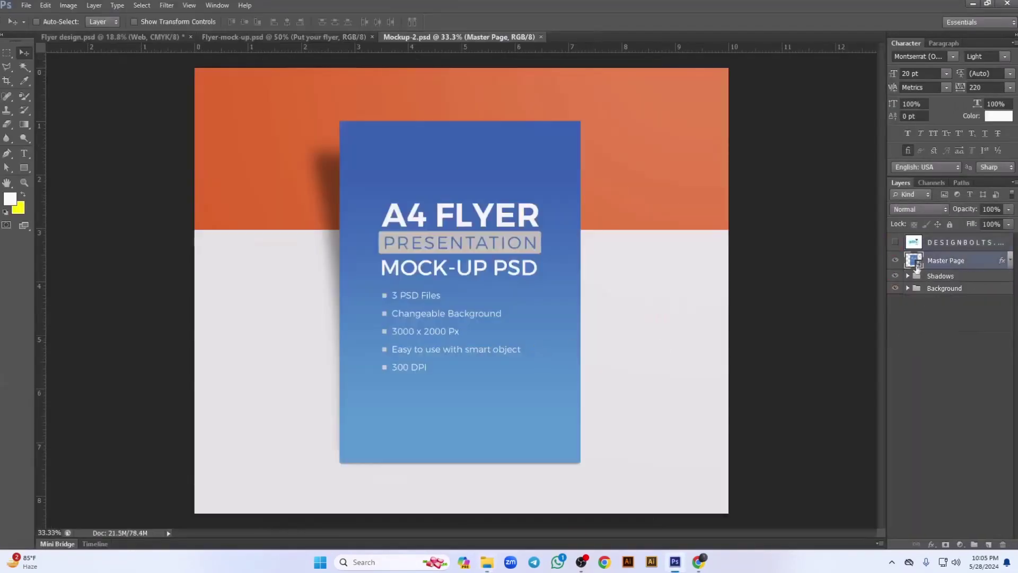
double_click(918, 264)
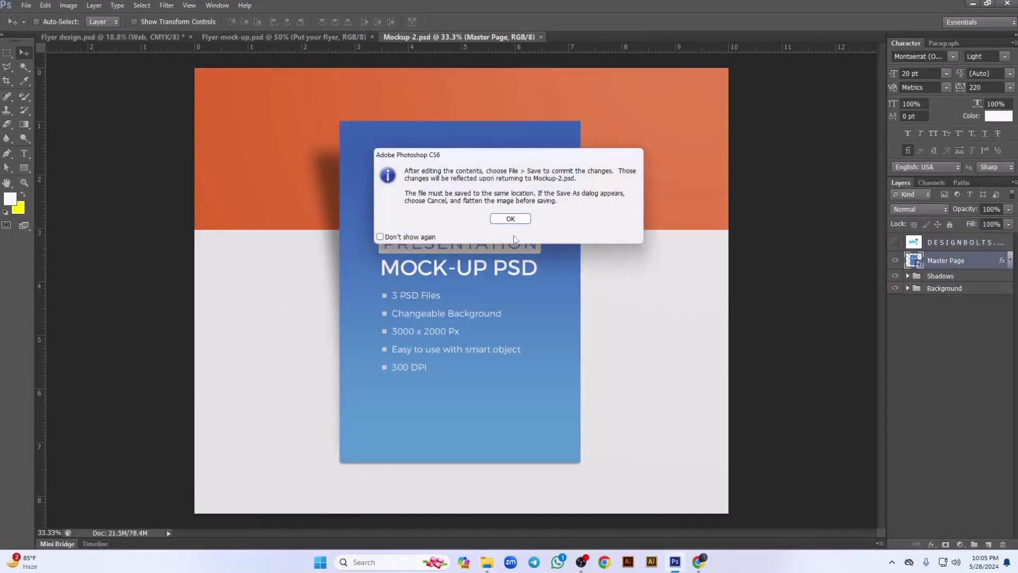
click(506, 220)
key(ctrl+0)
Place Flyer-design.jpg from the Desktop onto the Master Page.
click(26, 6)
click(60, 179)
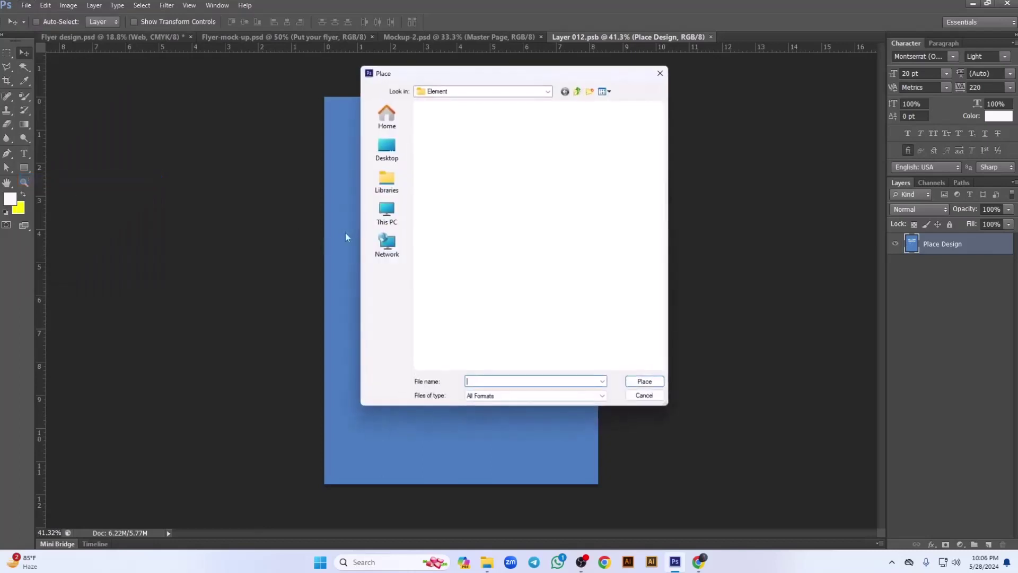
click(403, 157)
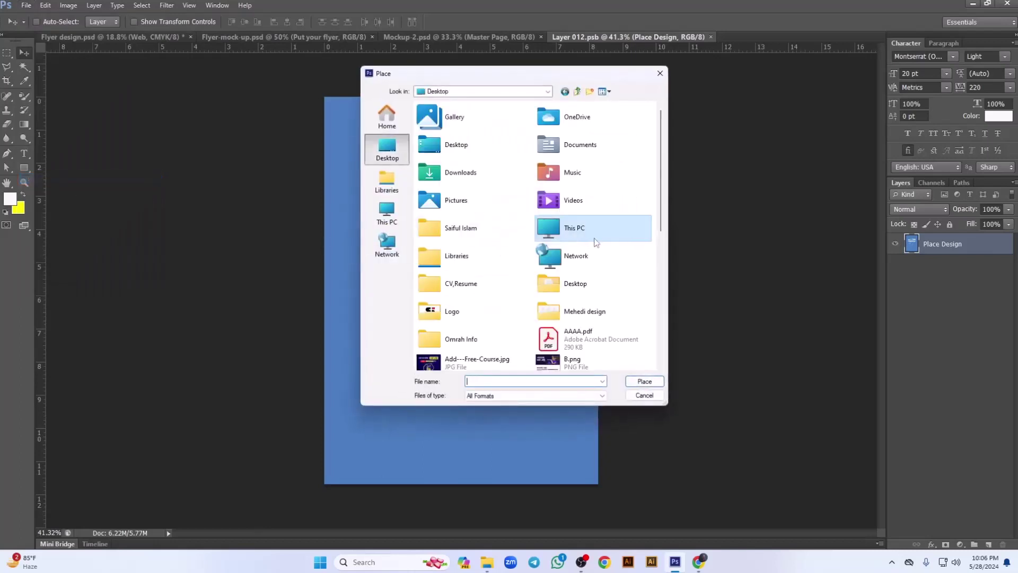
scroll(557, 228, down, 3)
scroll(530, 254, down, 2)
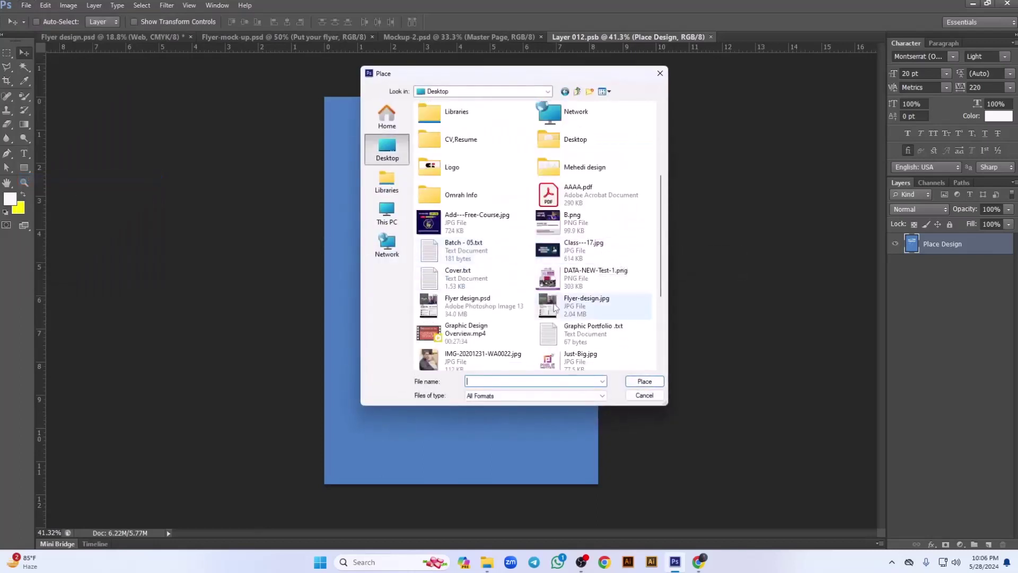
click(581, 308)
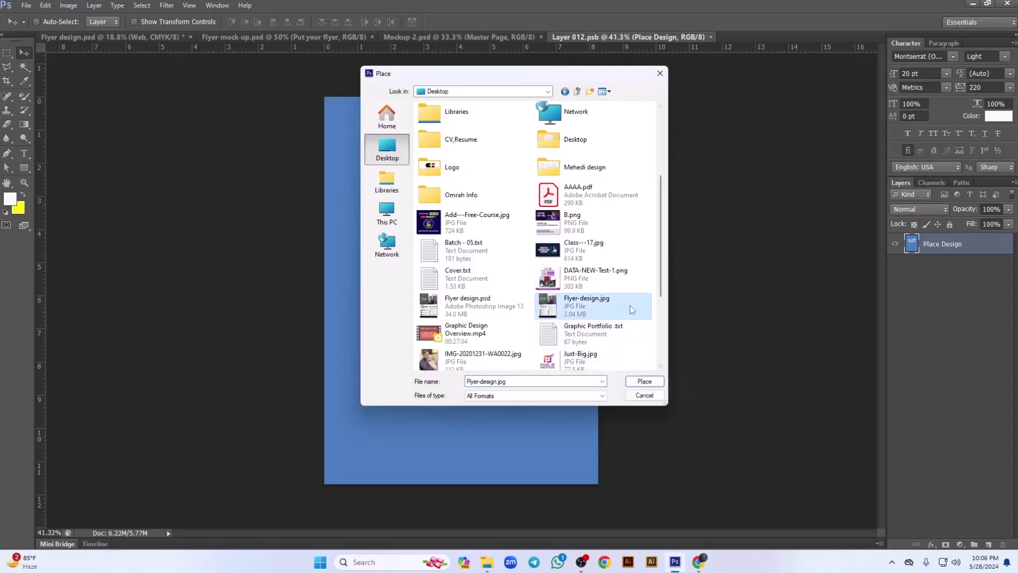
click(644, 381)
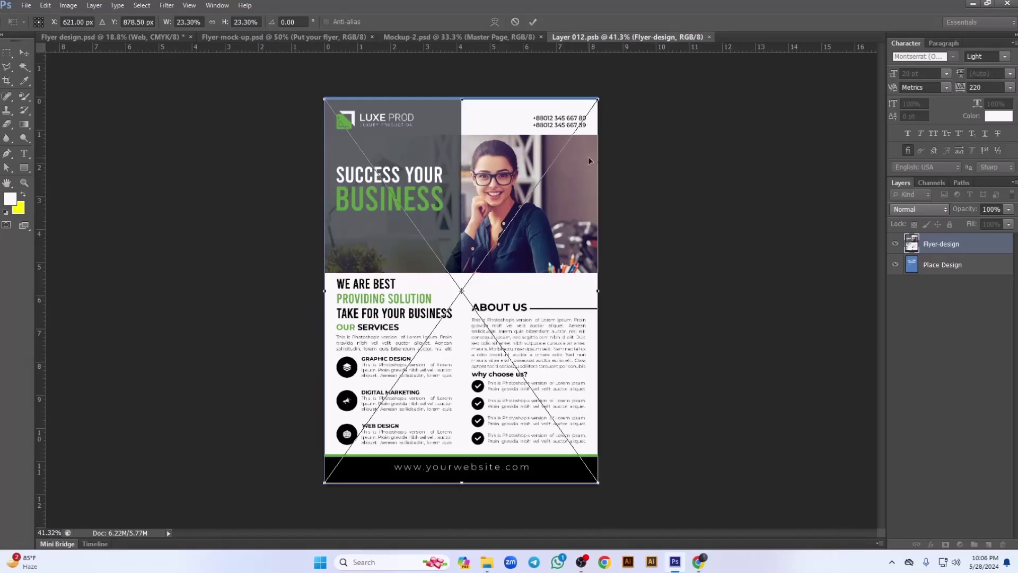
Enlarge the flyer to cover the page, save the smart object, and close it.
drag(601, 97, 602, 92)
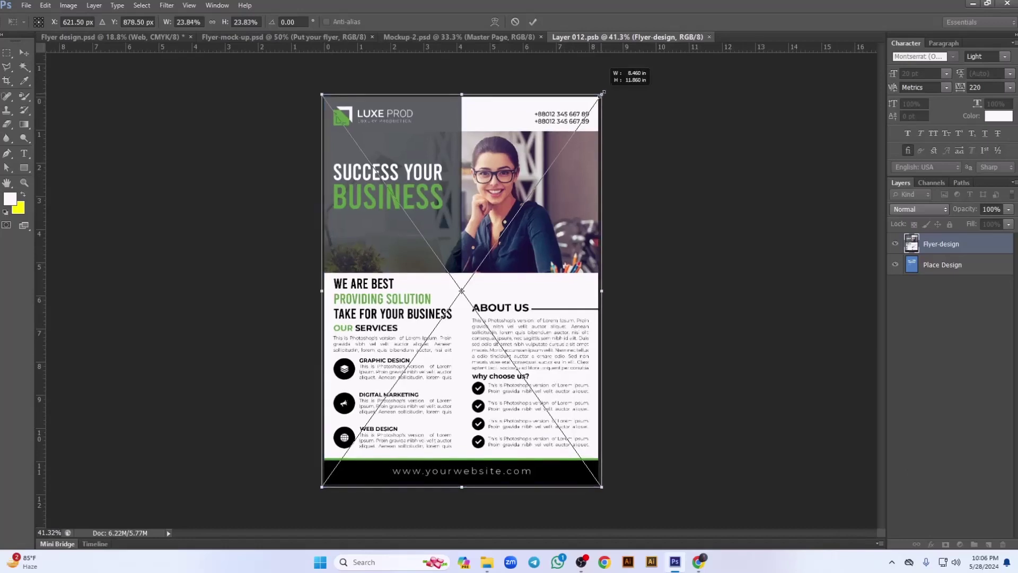
key(Return)
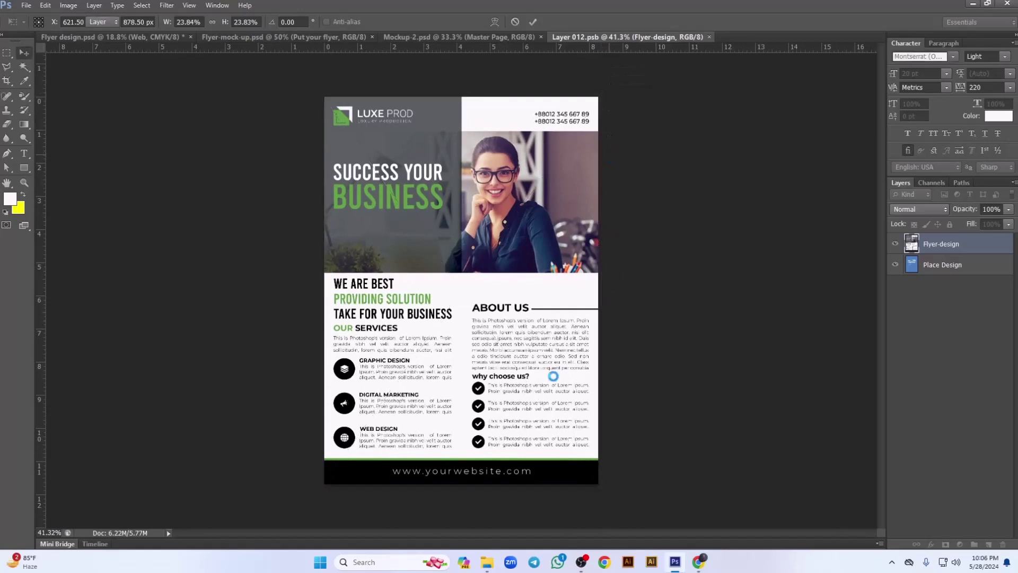
key(ctrl+s)
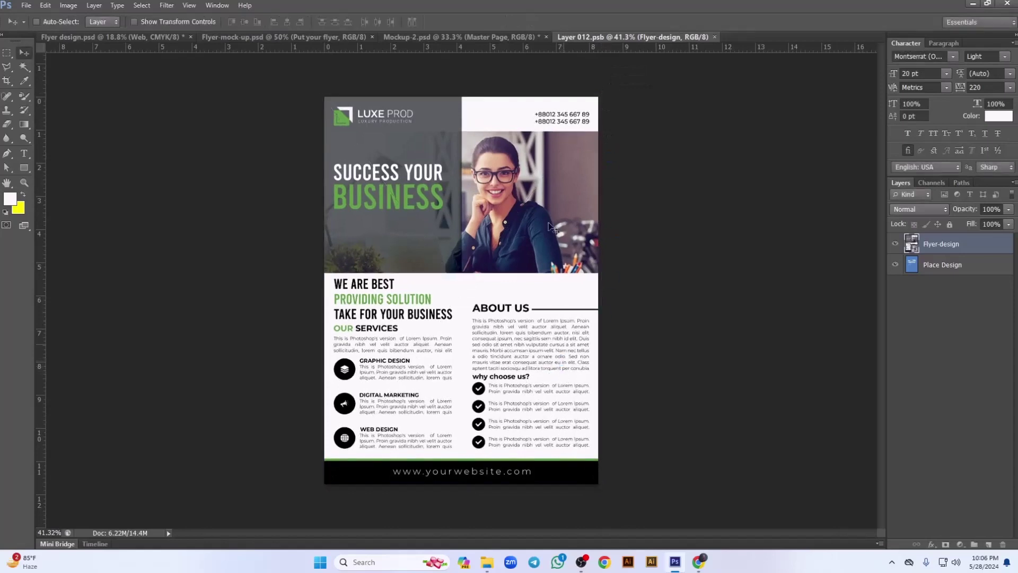
click(714, 38)
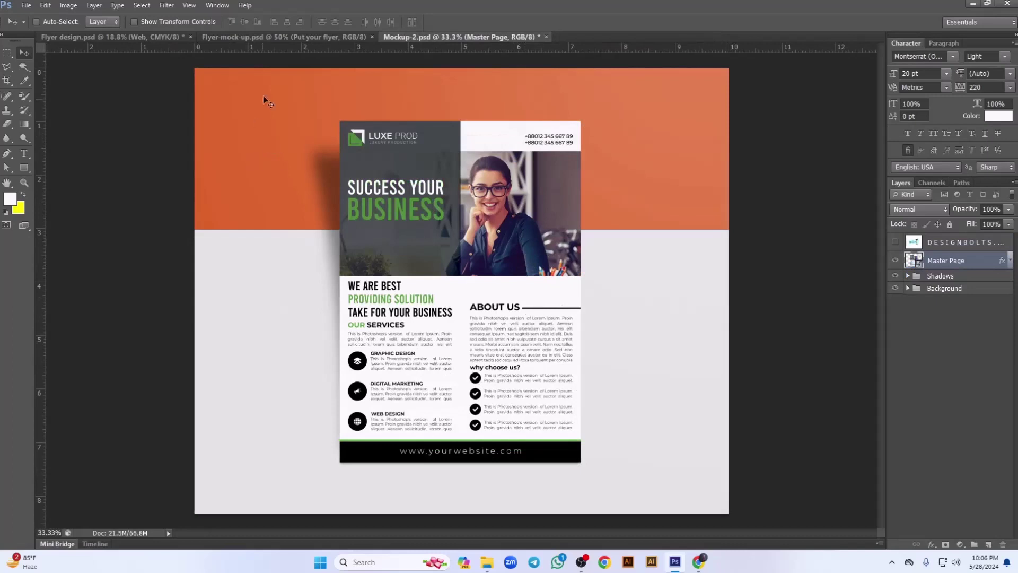
Recolour the Background fill with the flyer's sampled green, undoing an accidental Revert.
click(907, 289)
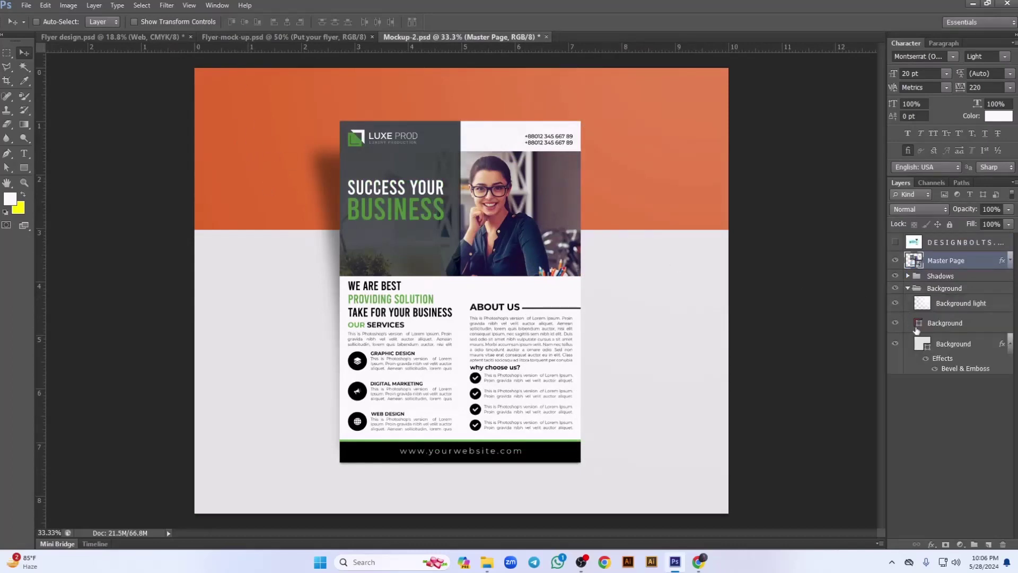
double_click(918, 323)
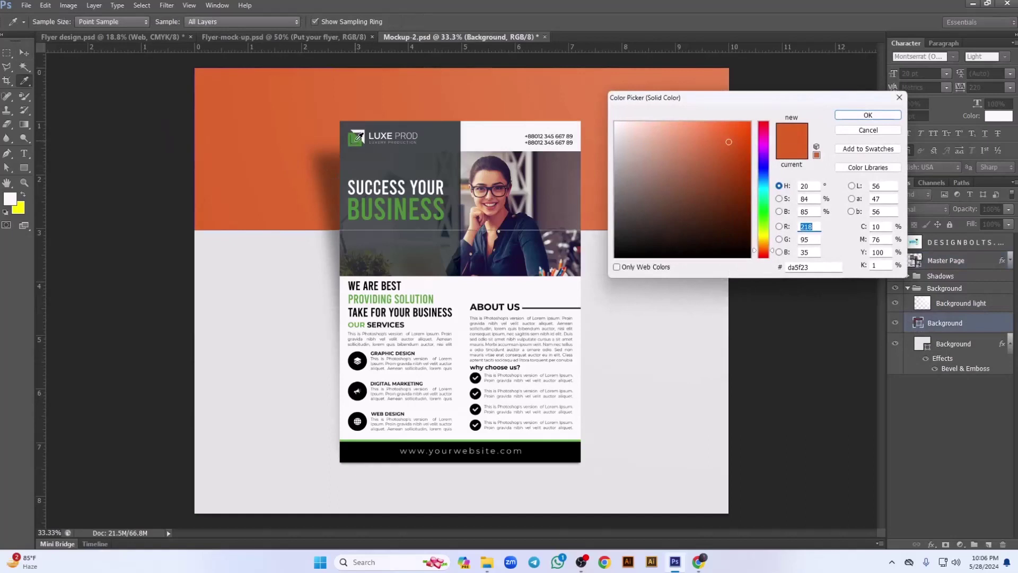
click(357, 139)
click(868, 115)
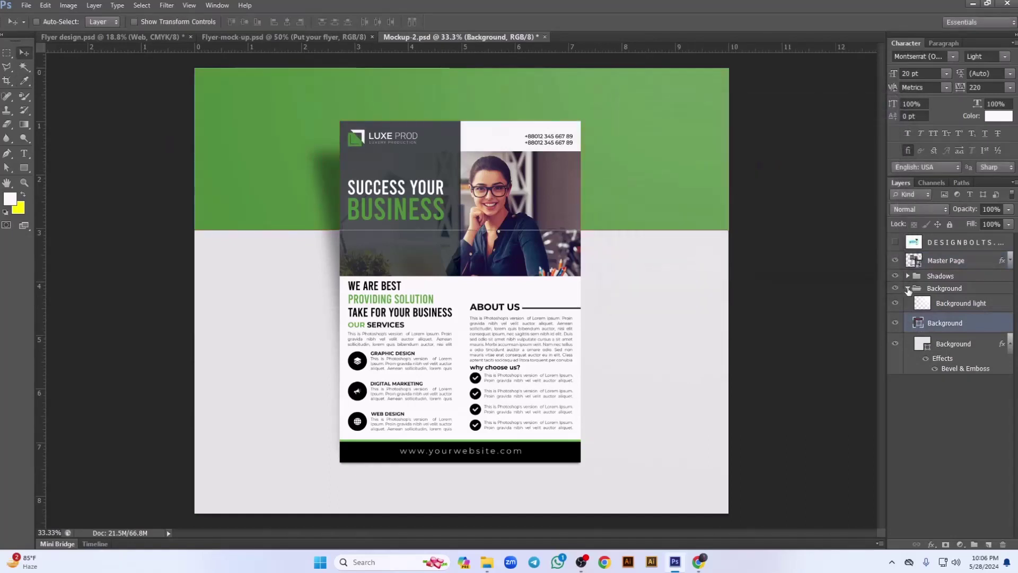
click(908, 288)
click(26, 5)
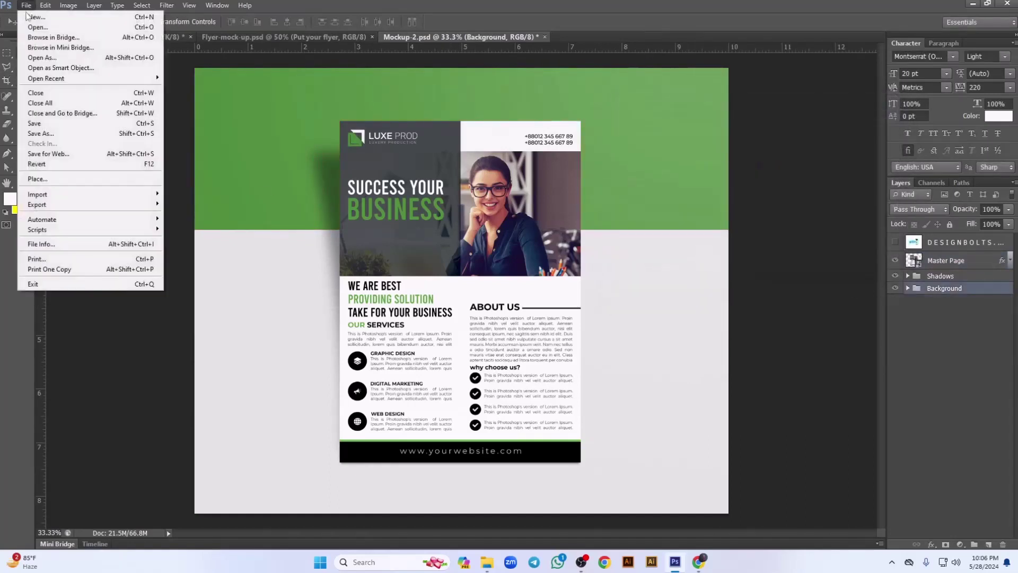
click(56, 163)
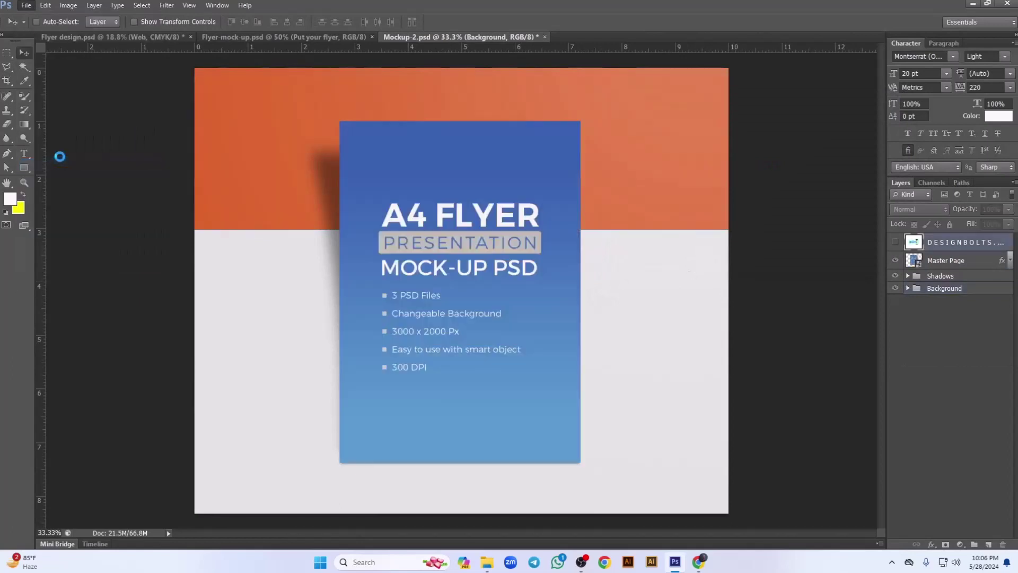
key(ctrl+z)
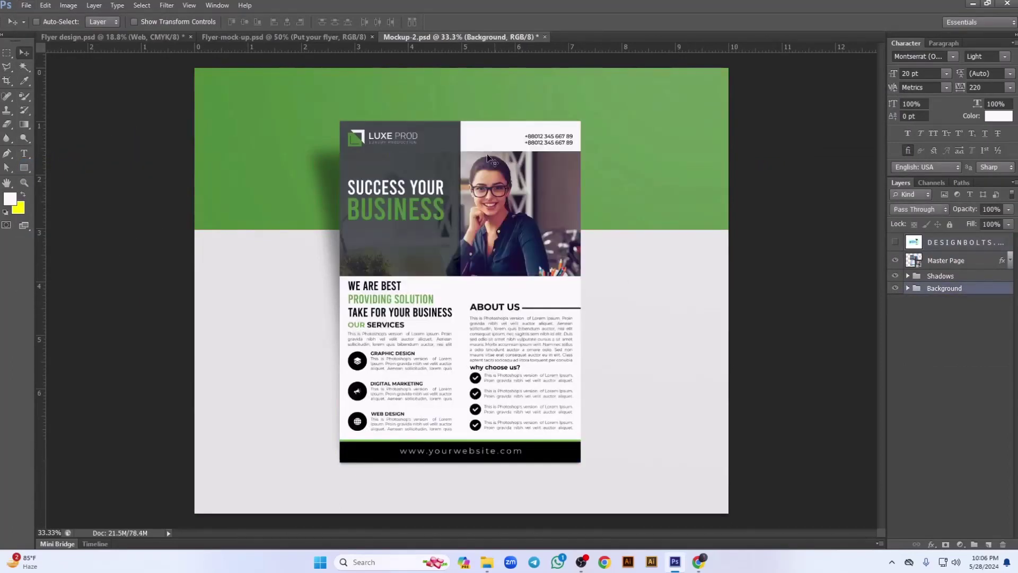
Export the mockup via Save for Web as a Maximum-quality JPEG named 01, then close it.
click(26, 5)
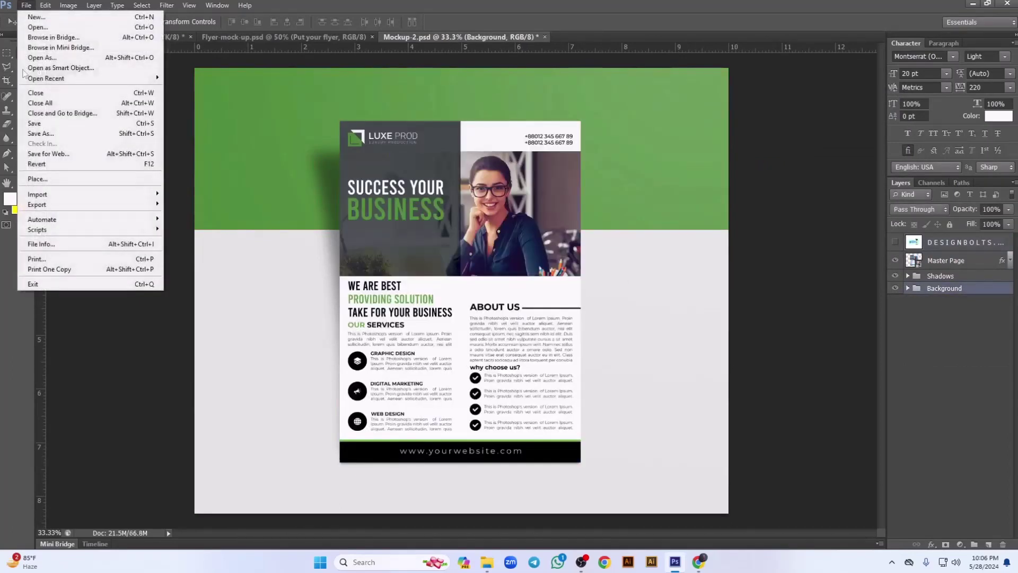
click(67, 154)
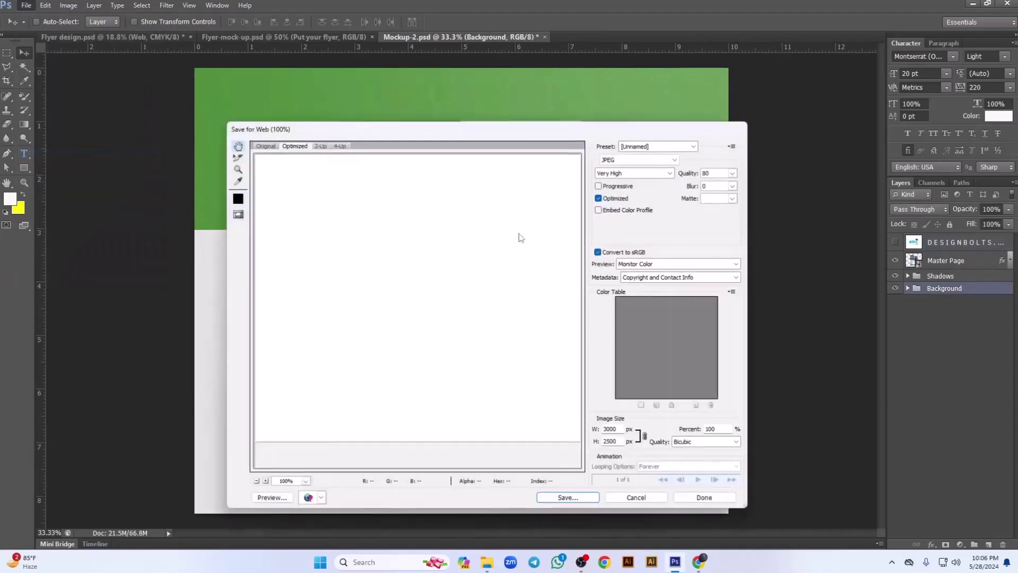
click(669, 173)
click(615, 218)
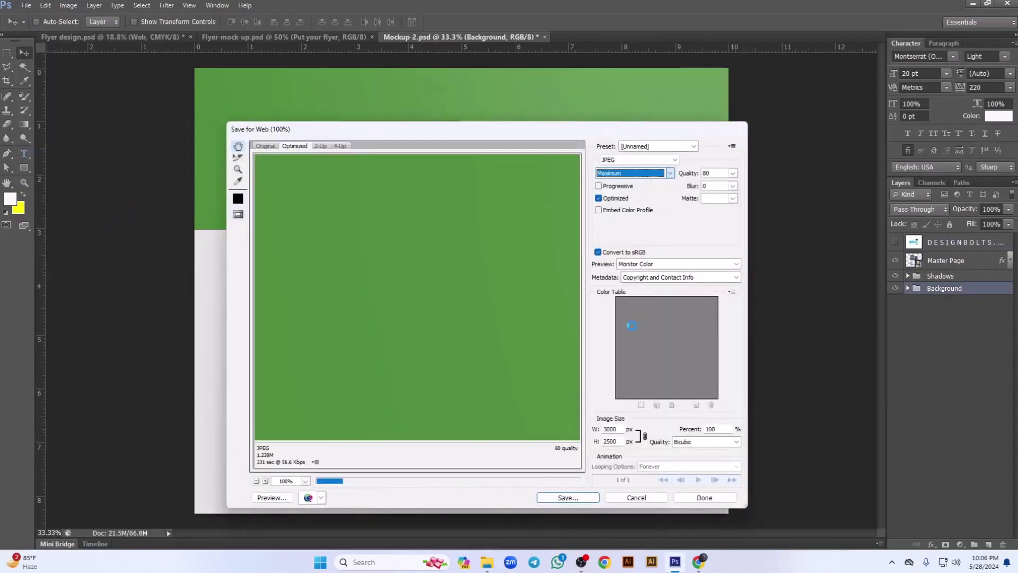
click(569, 499)
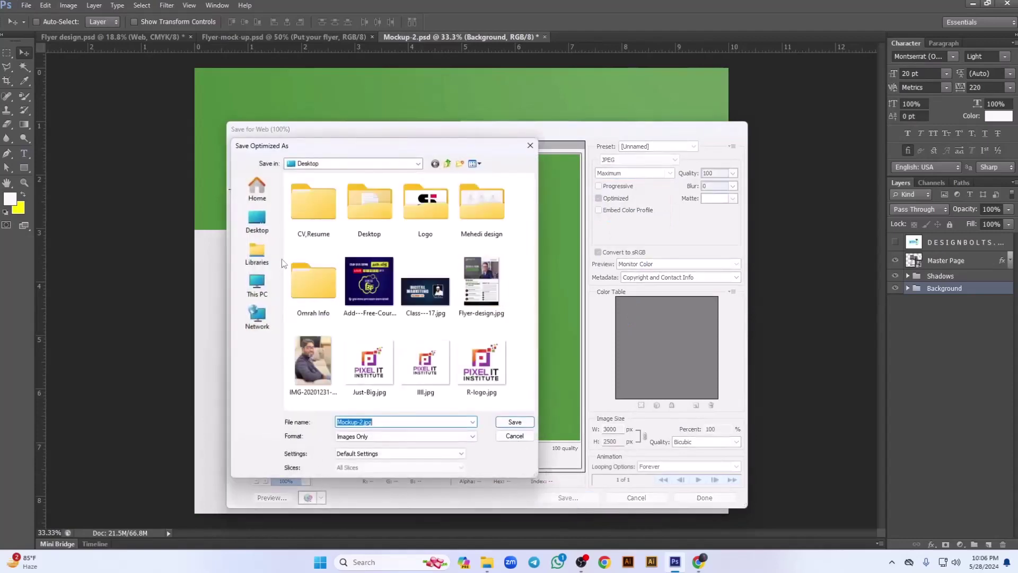
text(01)
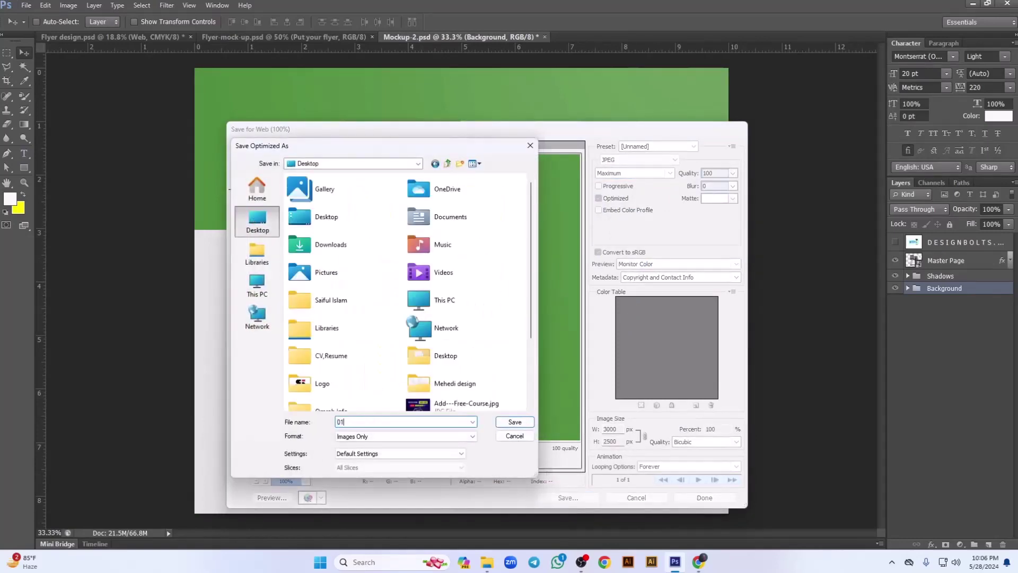
key(Return)
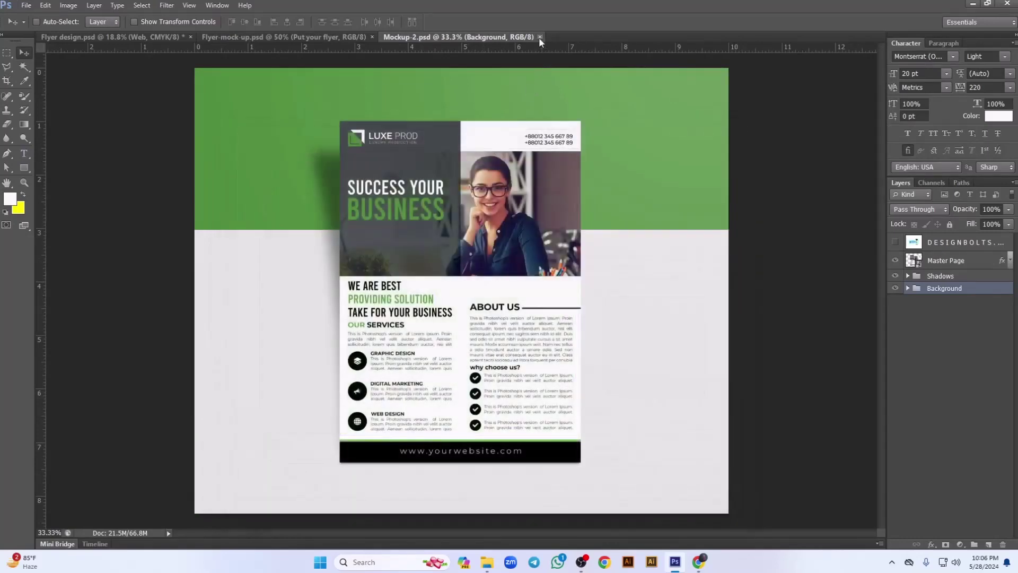
click(540, 37)
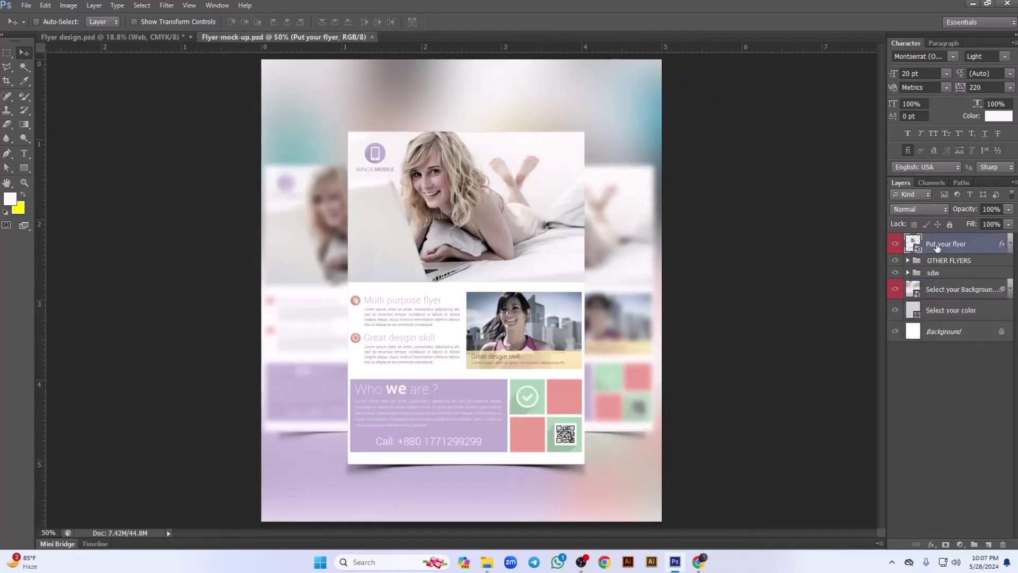
Place Flyer-design.jpg into the 'Put your flyer' smart object.
double_click(914, 245)
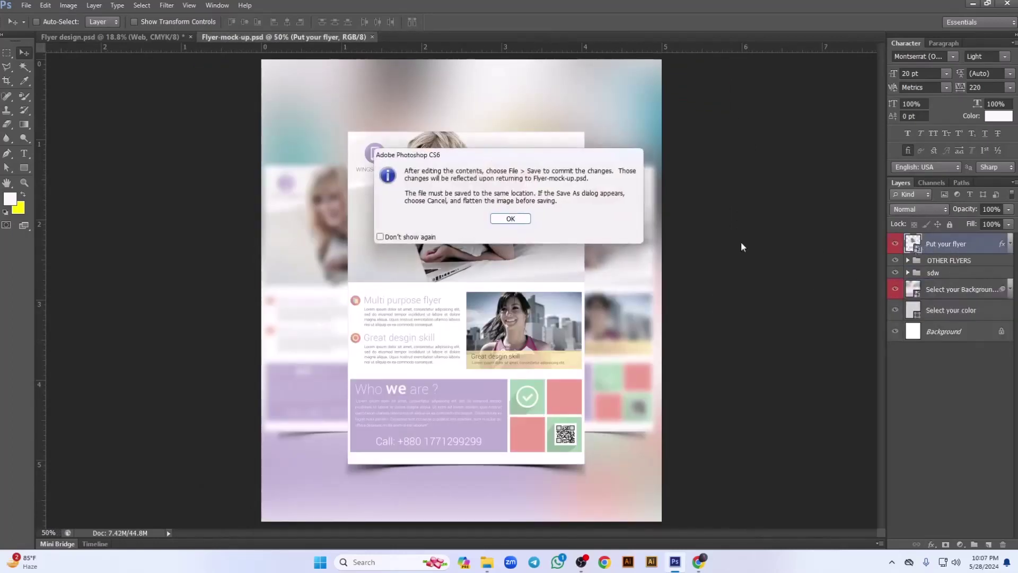
click(510, 219)
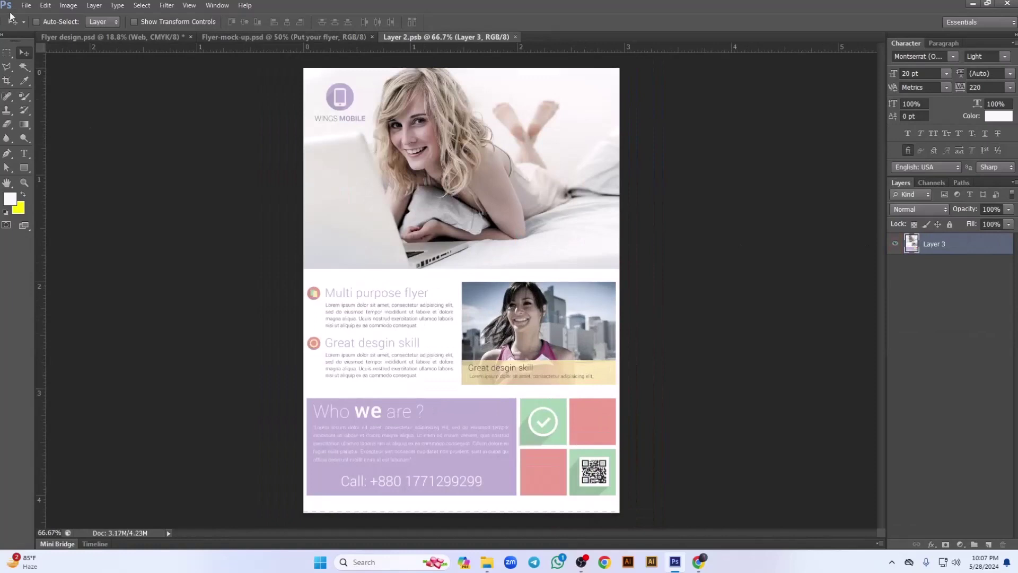
click(25, 5)
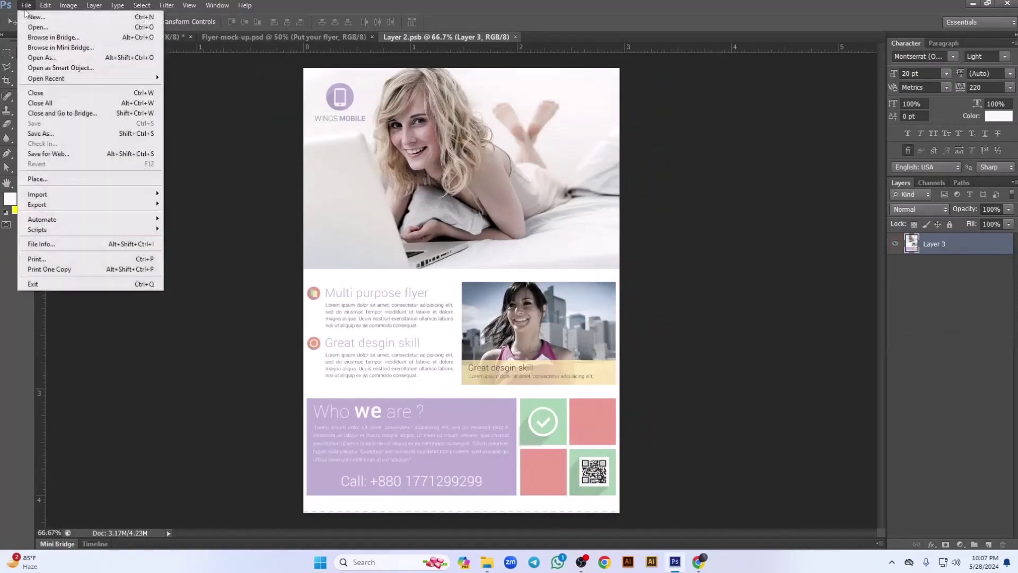
click(78, 178)
scroll(510, 231, down, 3)
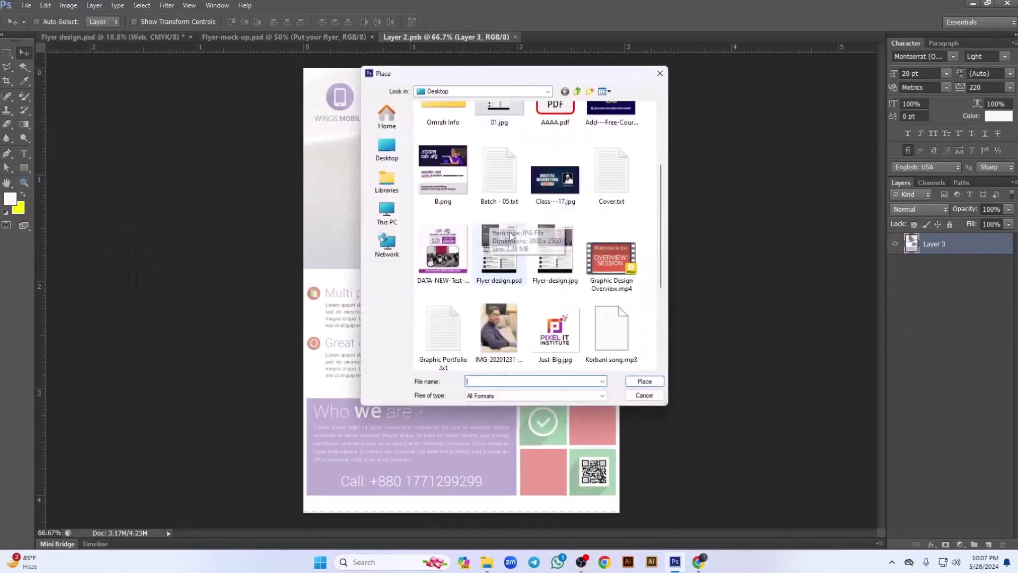
click(555, 249)
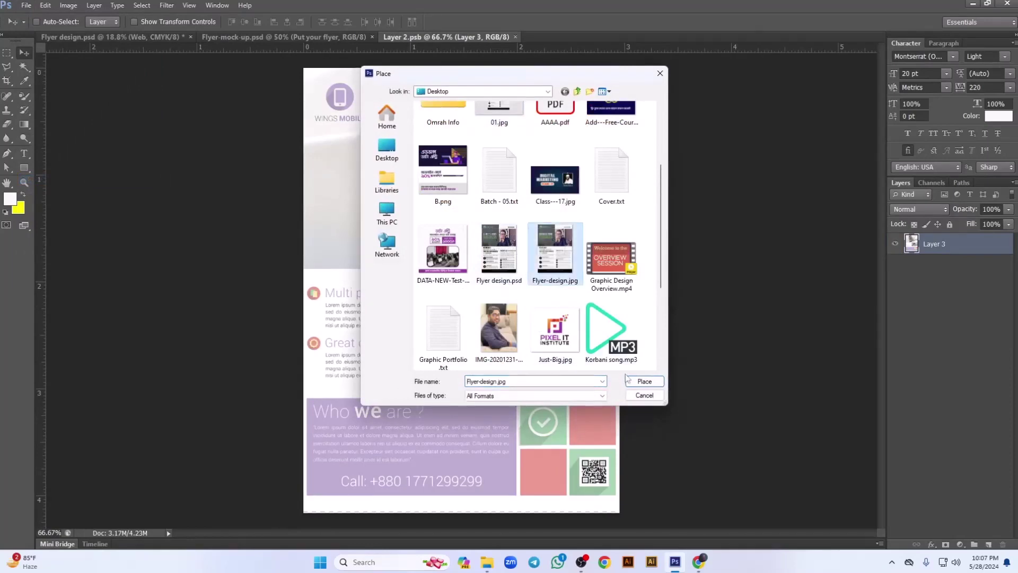
click(640, 381)
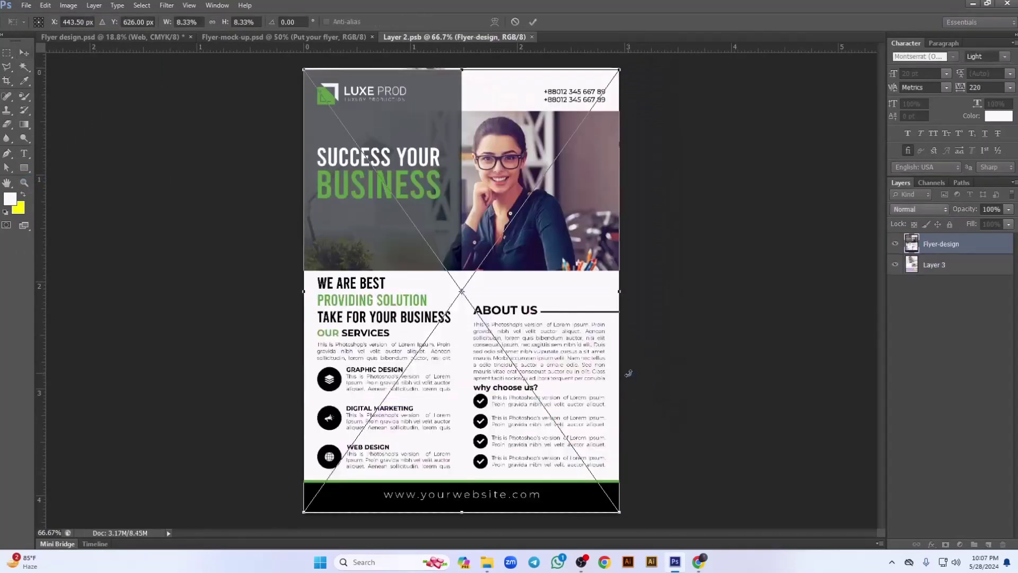
Enlarge the placed flyer to fill the page, then save and close the placeholder.
key(ctrl+minus)
drag(595, 106, 598, 104)
key(Return)
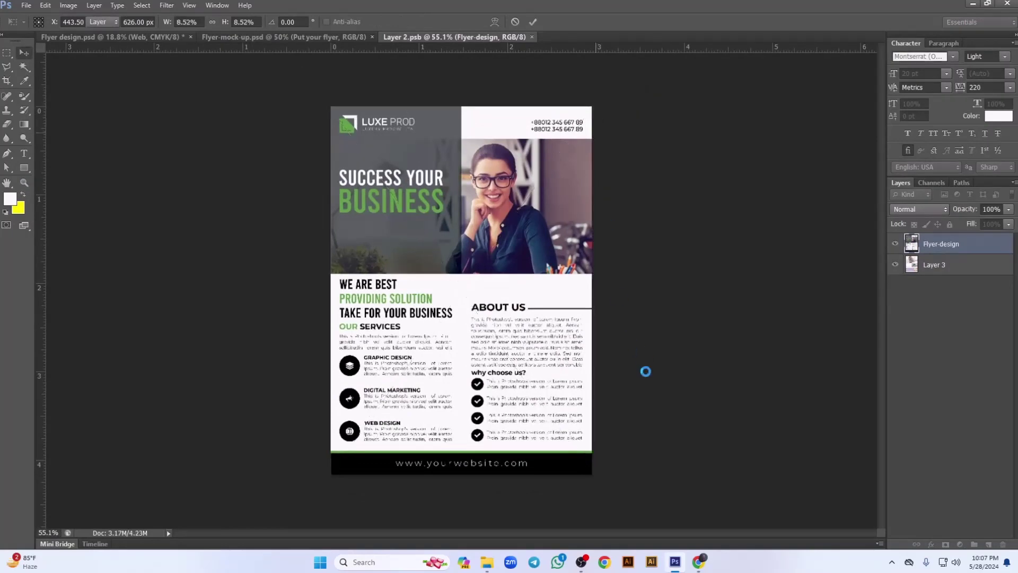
key(ctrl+s)
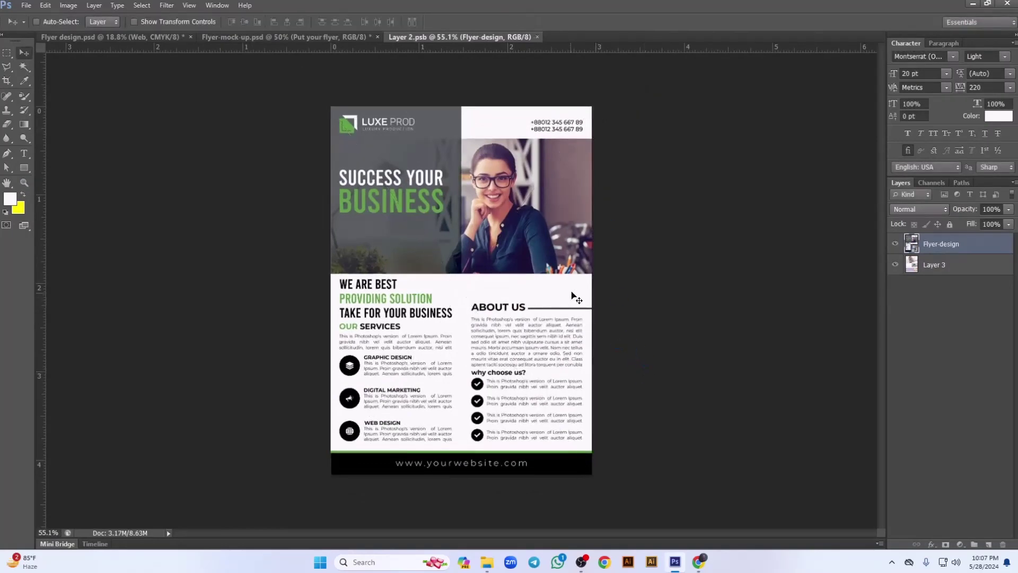
click(536, 37)
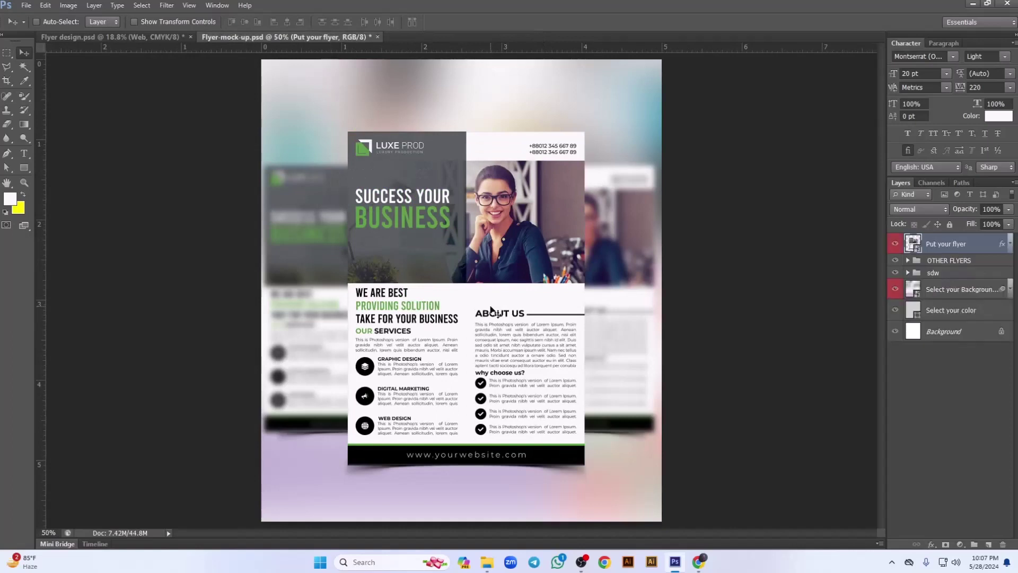
Export the blurred-backdrop mockup as a 1500 × 1730 JPEG via Save for Web, then close it.
click(26, 5)
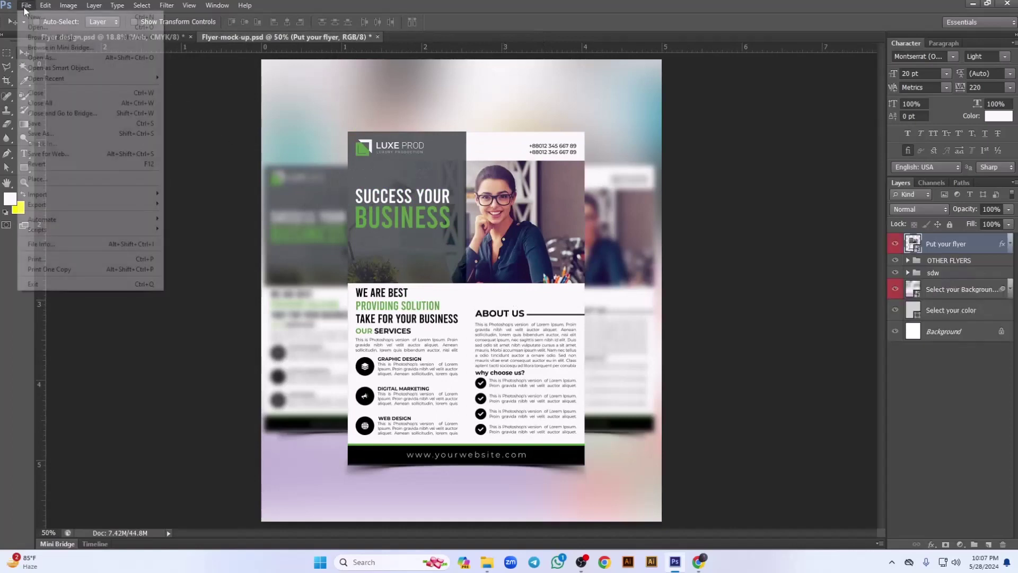
click(69, 154)
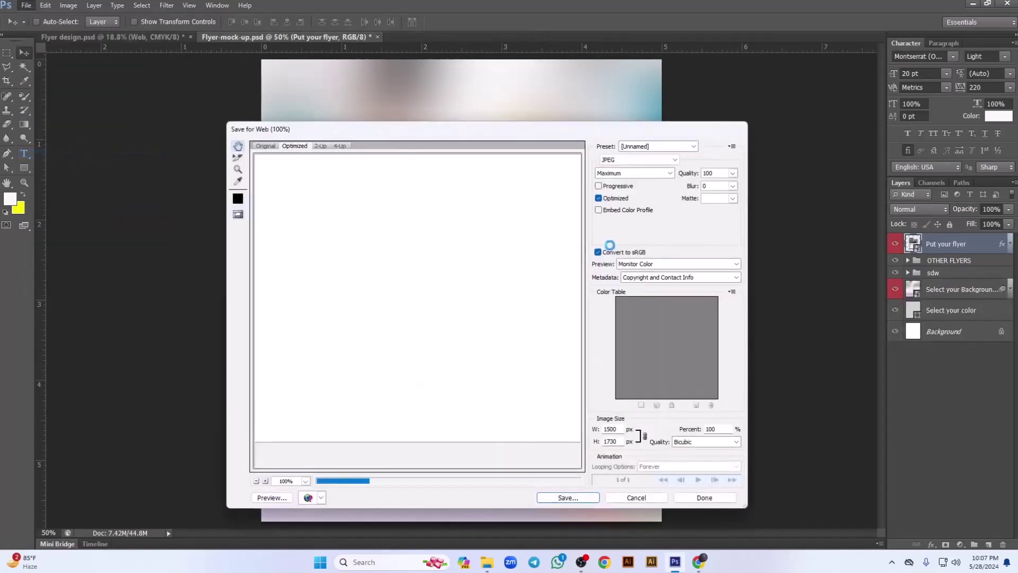
click(567, 497)
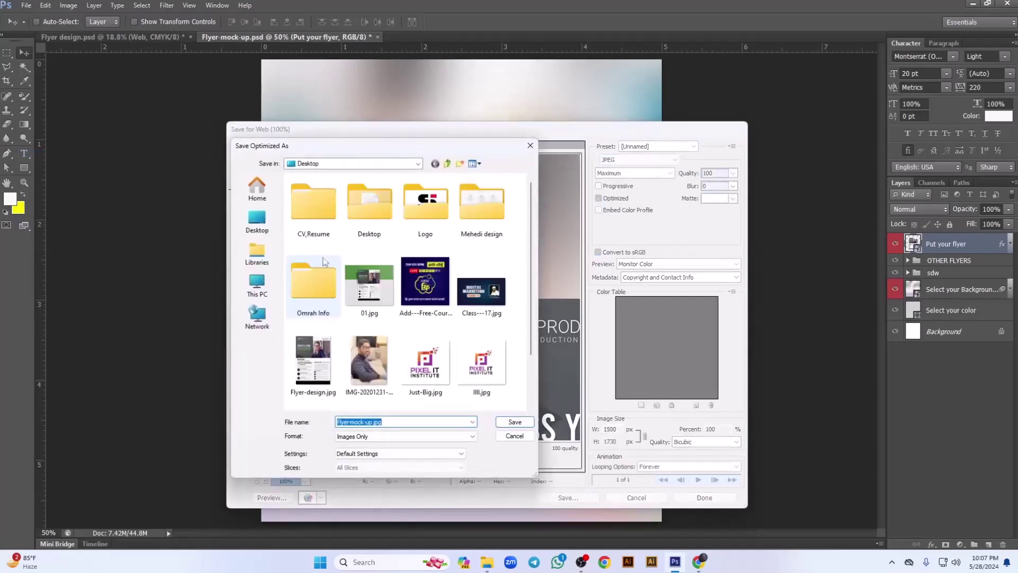
text(1)
key(Return)
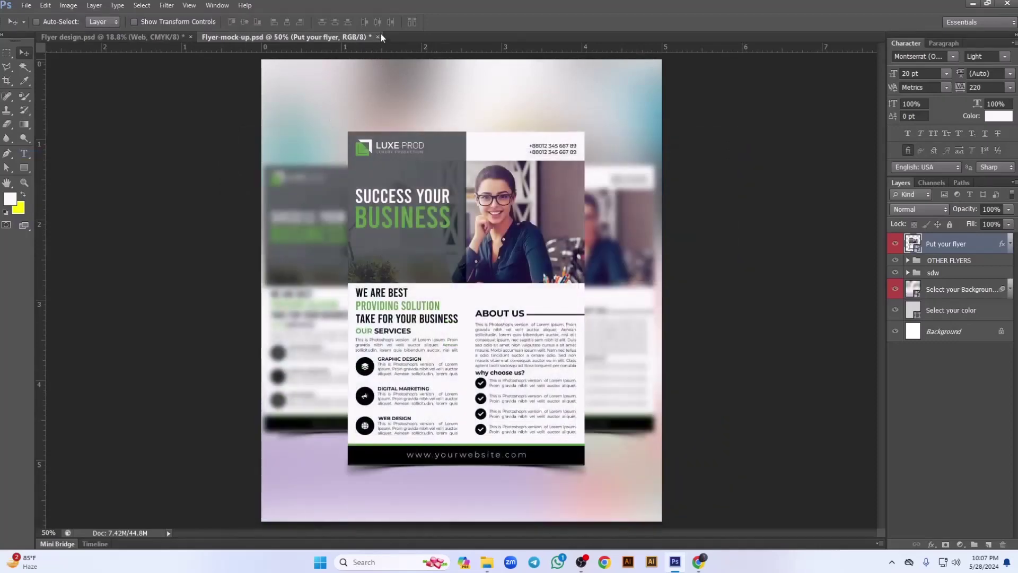
click(376, 37)
Close the blurred-backdrop mockup without saving and bring the folder window forward.
click(471, 198)
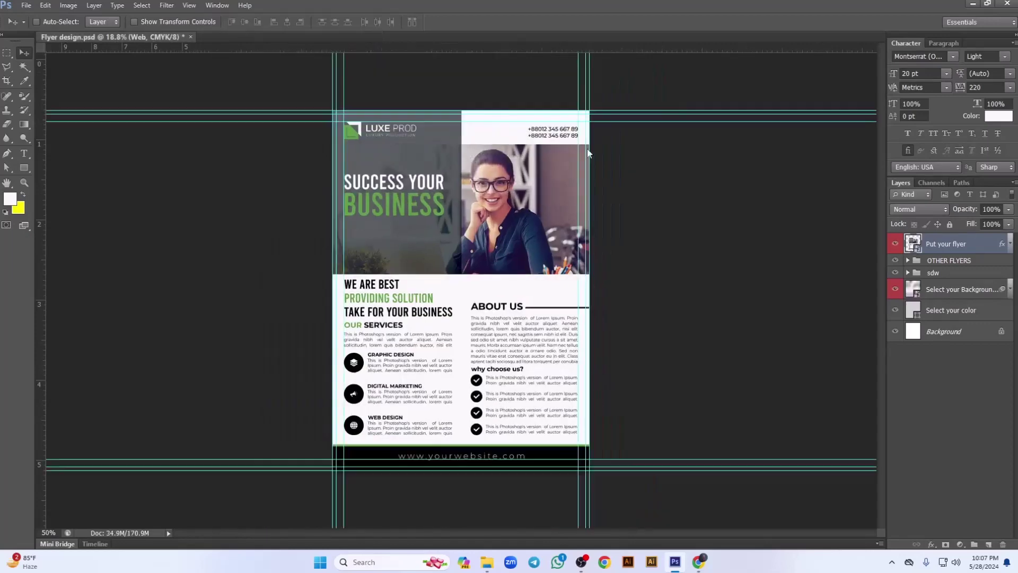
click(980, 3)
click(976, 2)
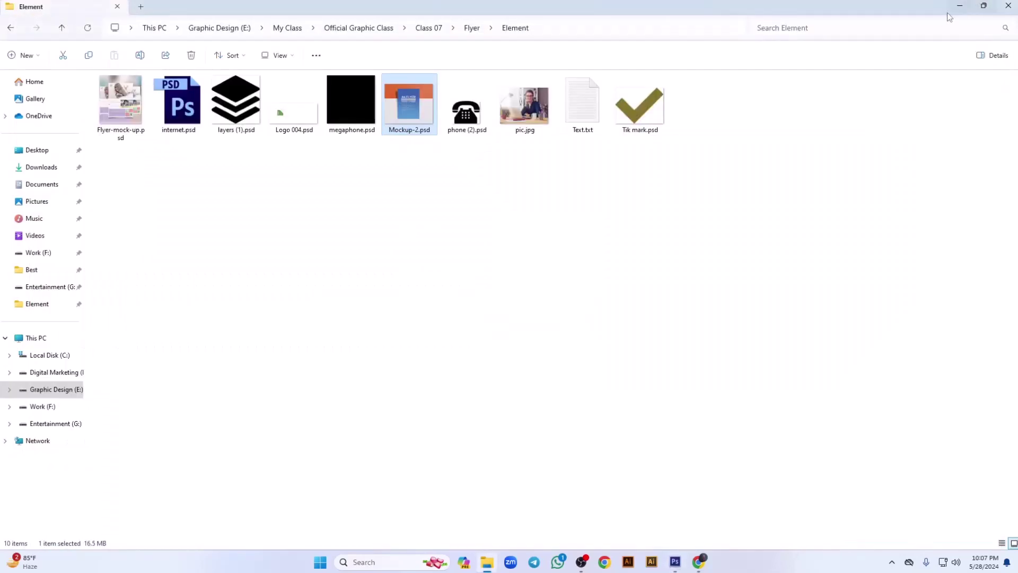
Close the folder, preview the exported 01.jpg and 02.jpg, then close the viewer.
click(1008, 5)
double_click(104, 499)
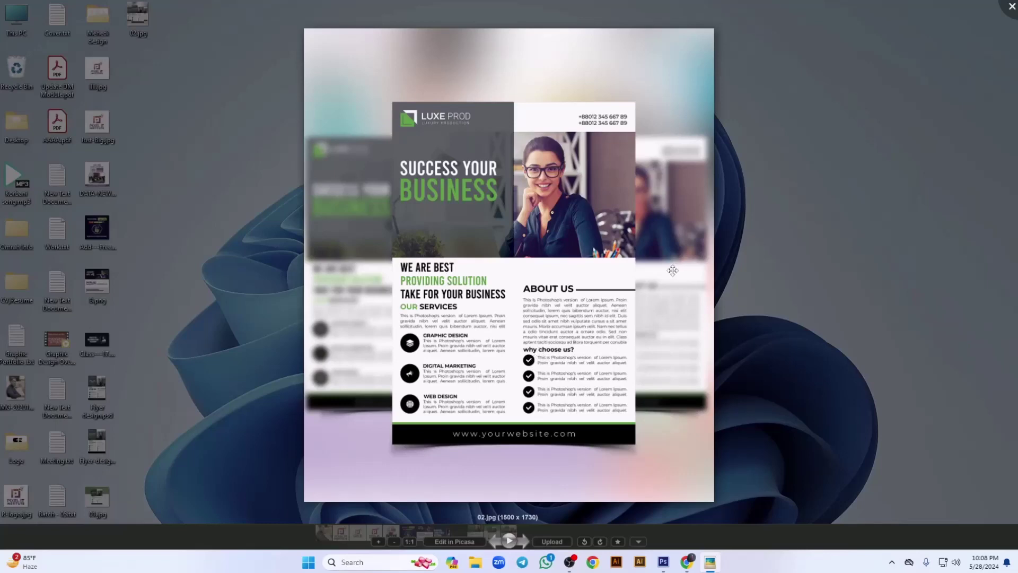
click(1010, 8)
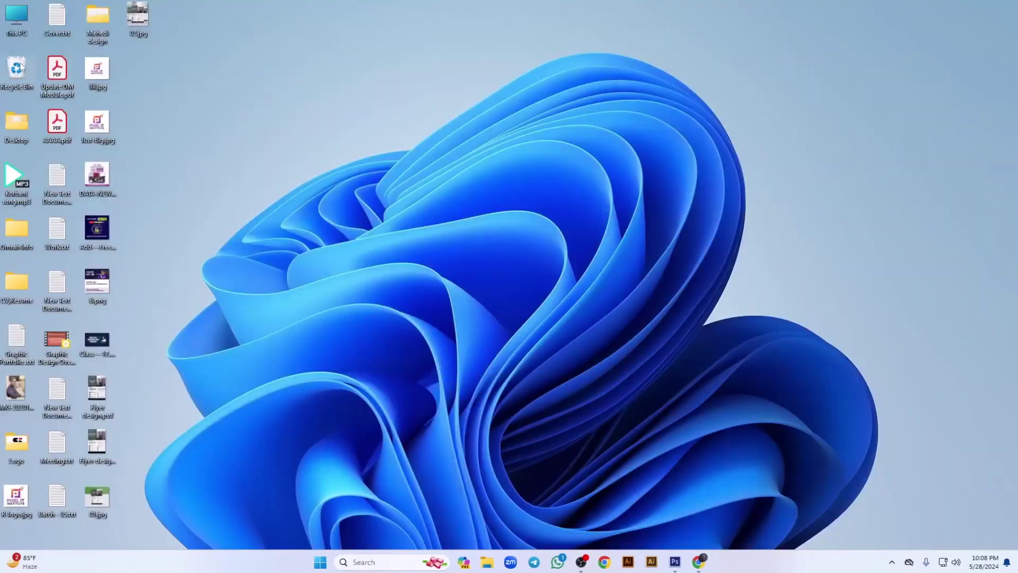
Empty the Recycle Bin, confirming permanent deletion.
right_click(32, 62)
click(10, 71)
right_click(8, 71)
click(49, 127)
click(552, 310)
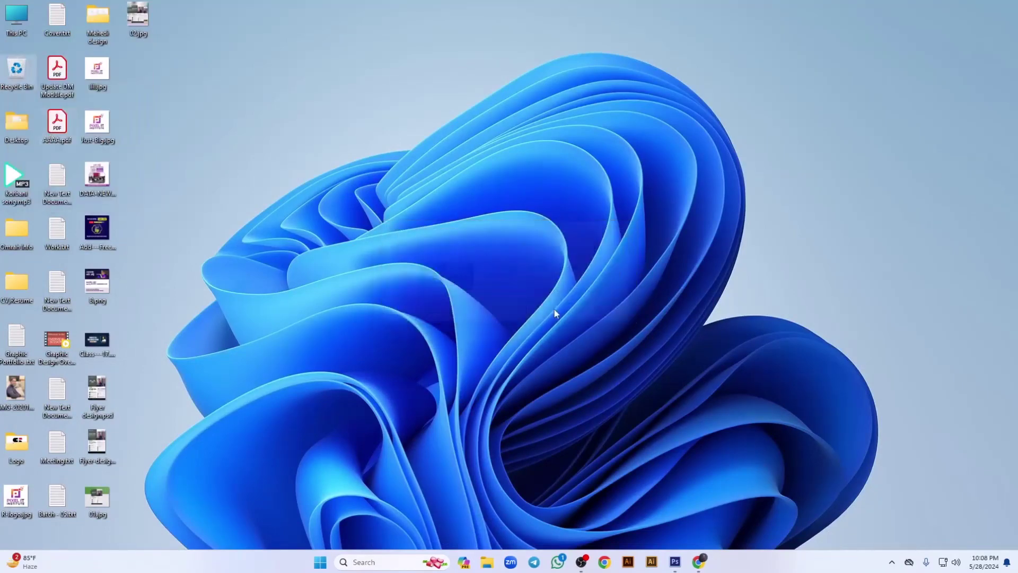
Return to Google Meet and let everyone turn on their microphone in Host controls.
mouse_move(699, 560)
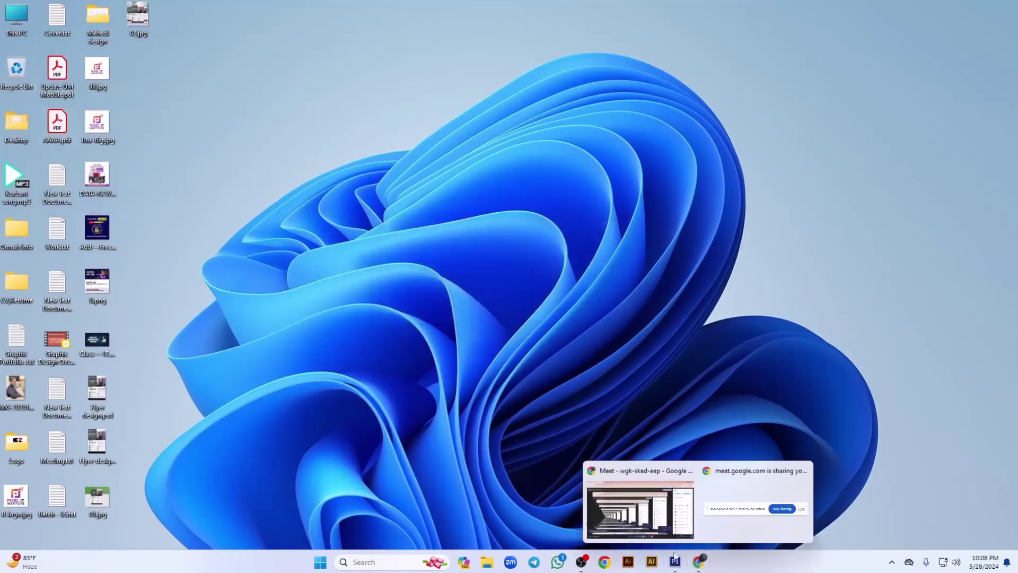
click(643, 520)
click(968, 528)
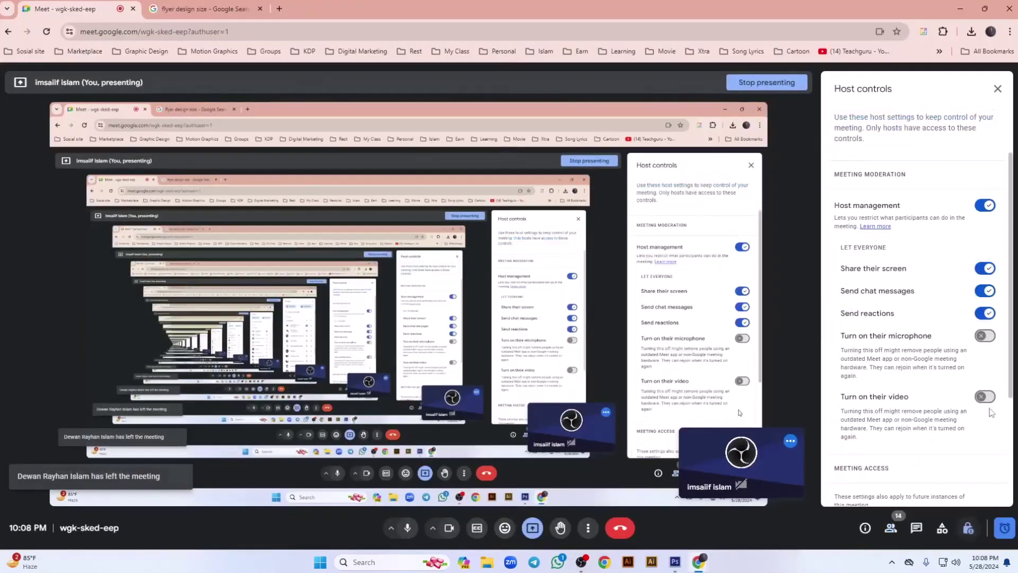